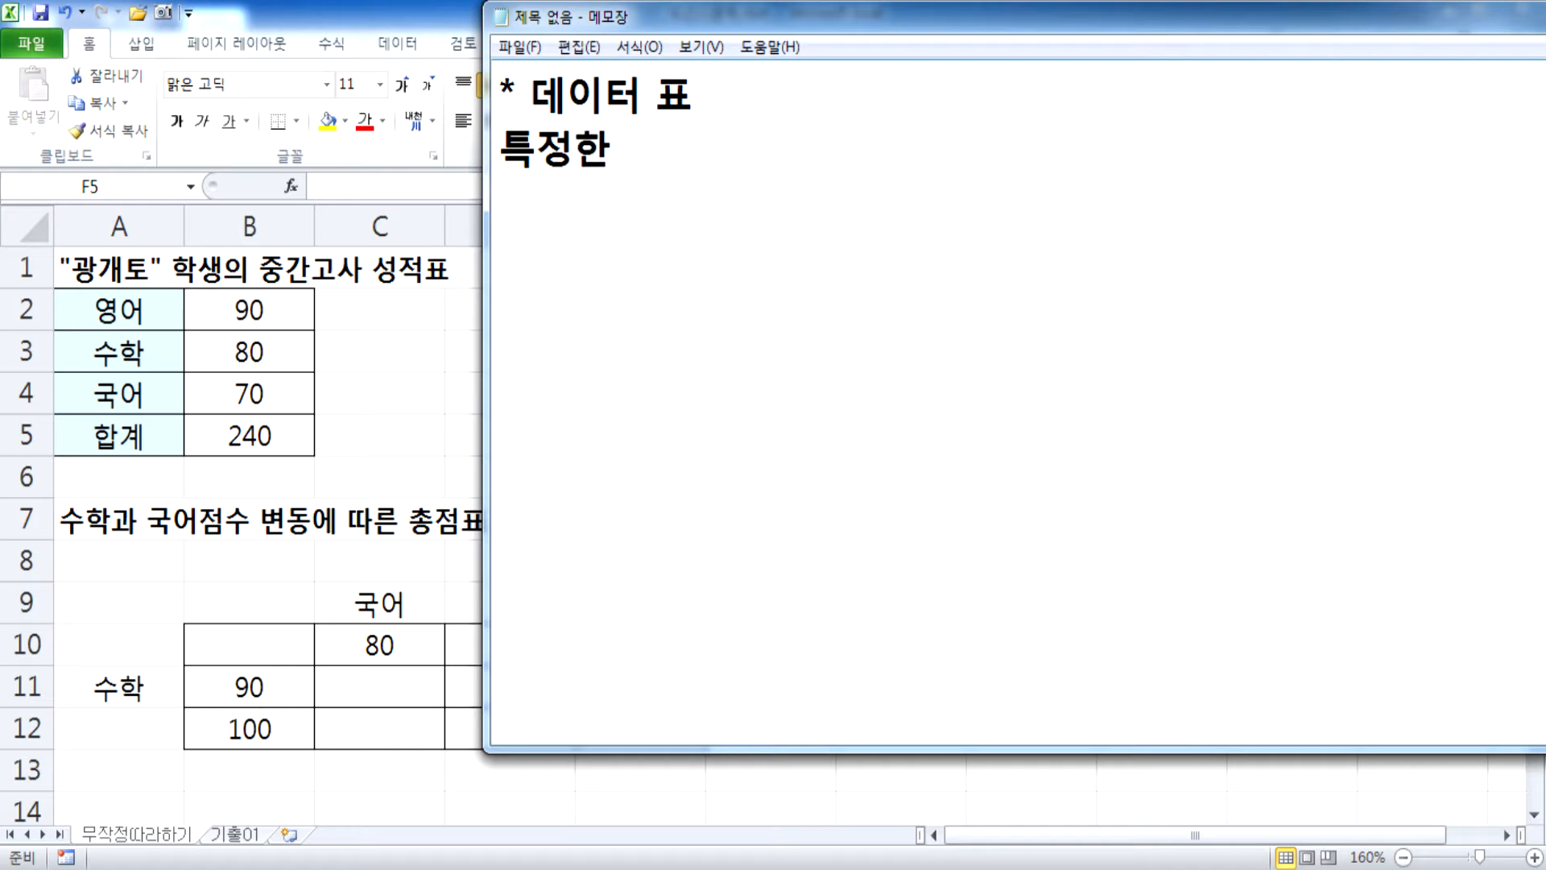
Complete the definition line under the heading as "특정한 값의 변화에 따른 결과값의 변화를 표 형태로 보여주는 것" and reposition the note window so it is fully visible.
text(변화)
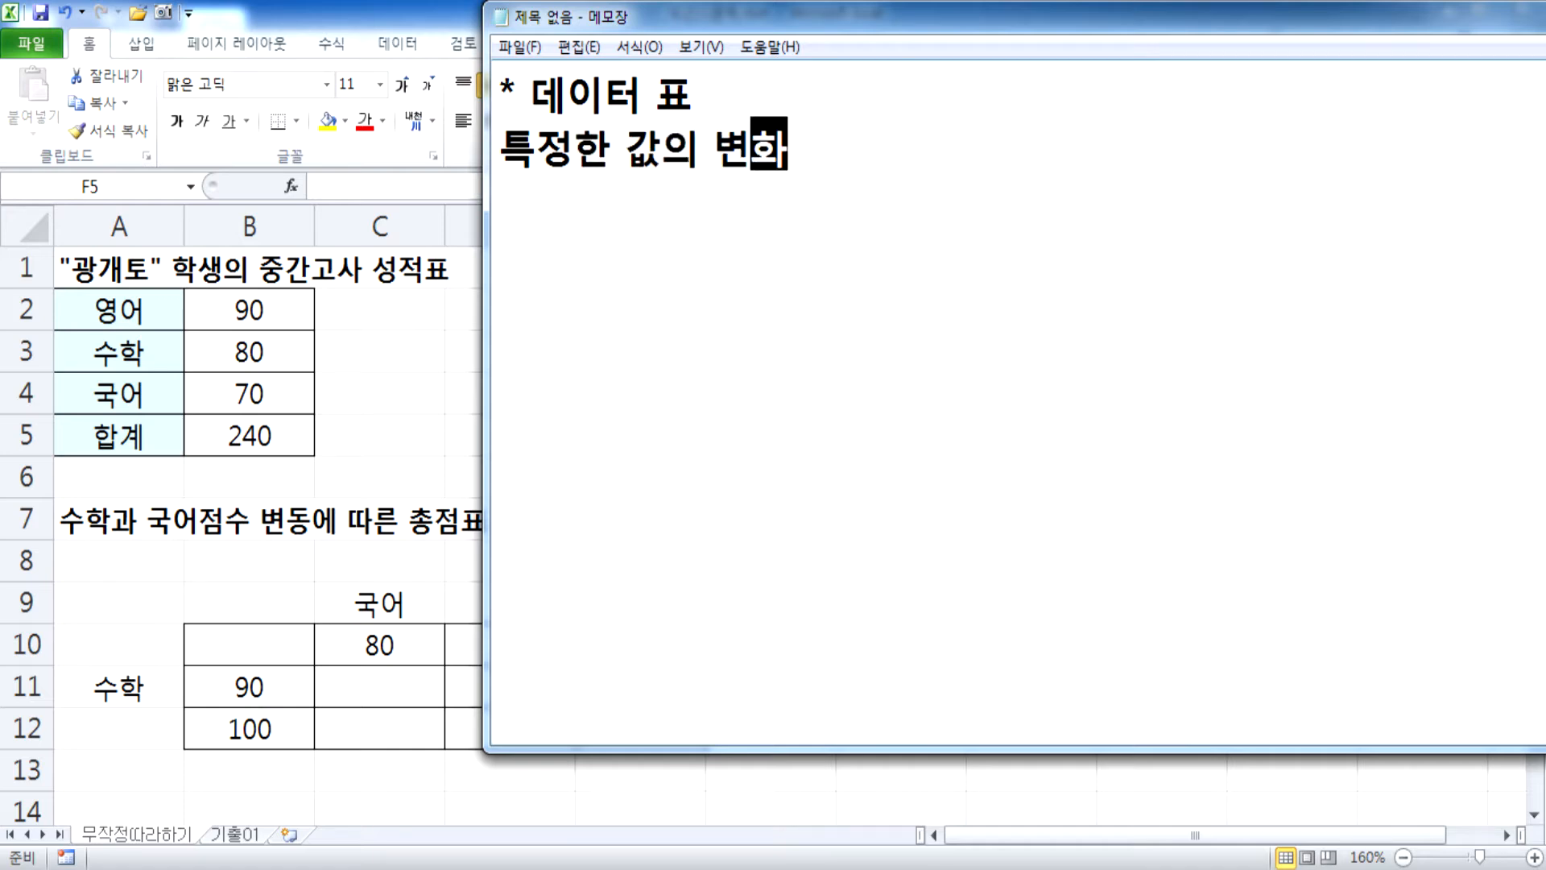
text(에 따른 결)
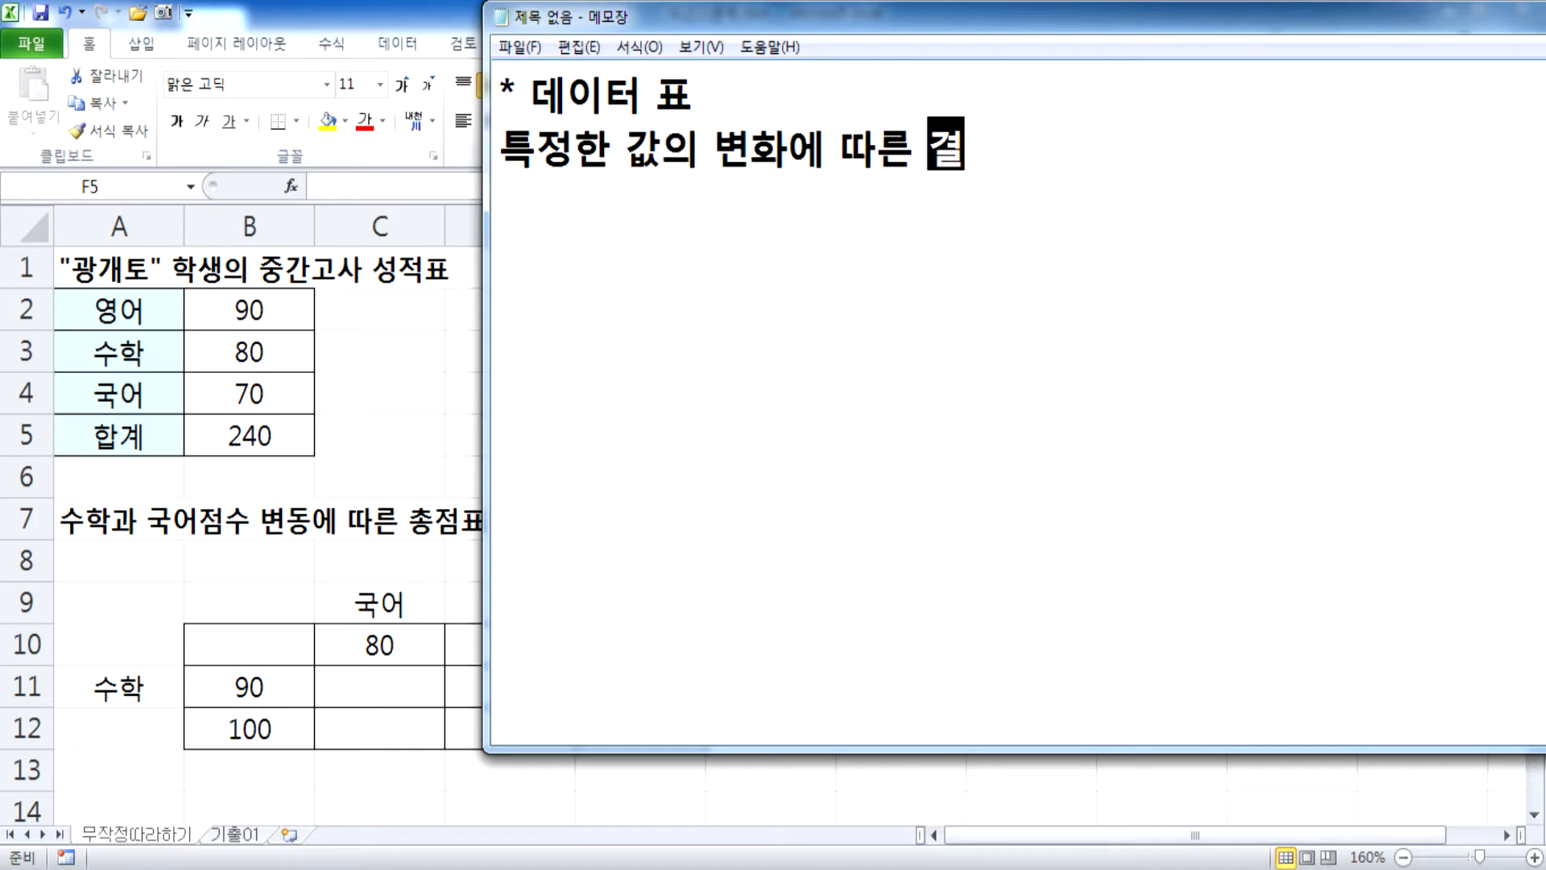
text(과갑)
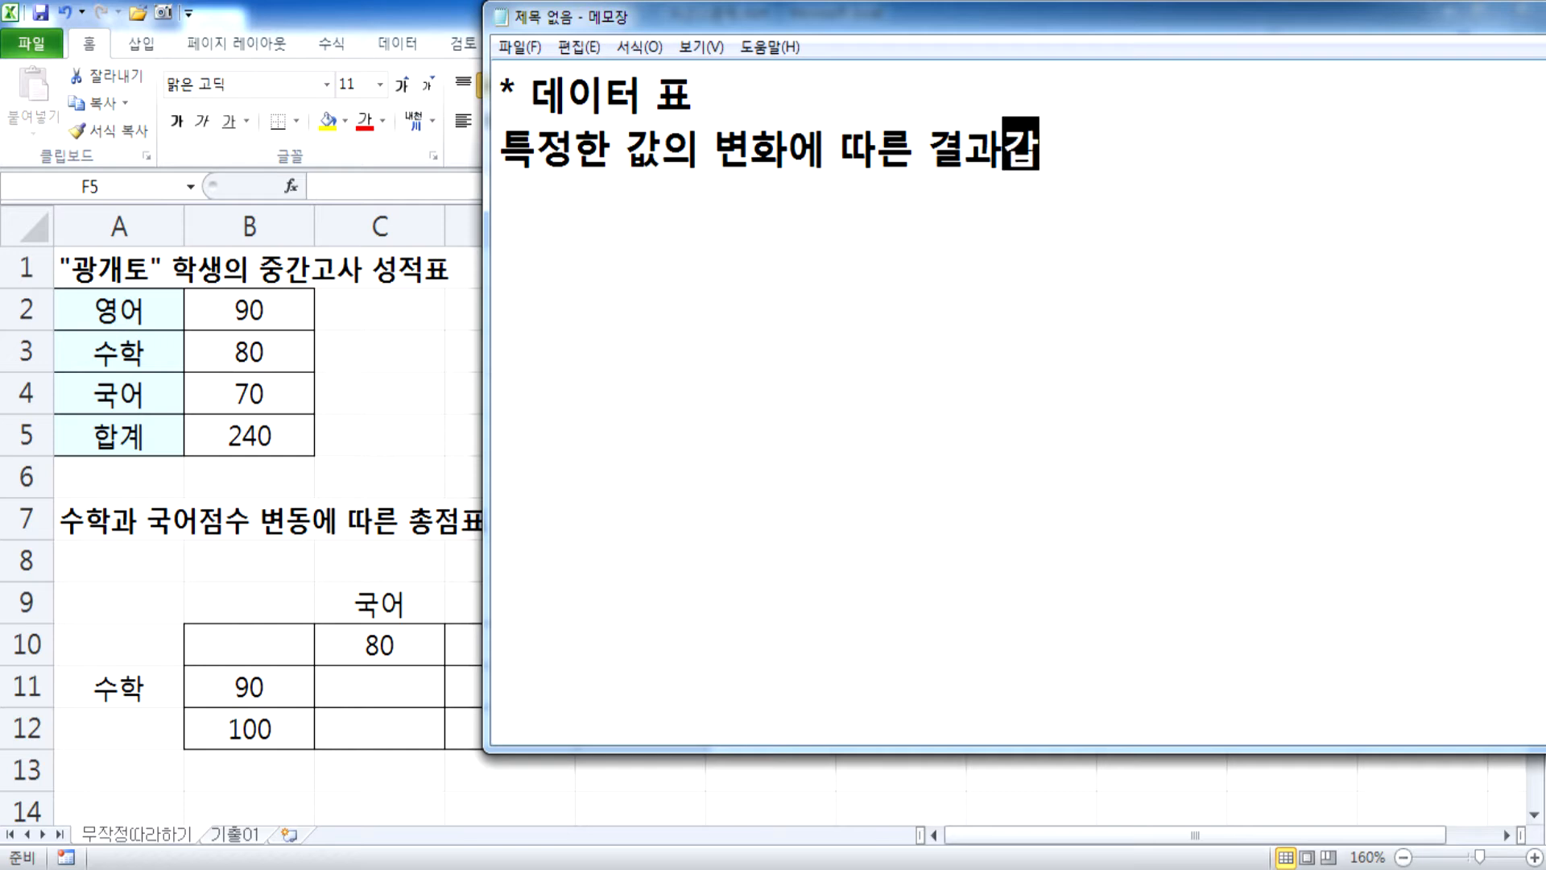
text(값의 변활를 )
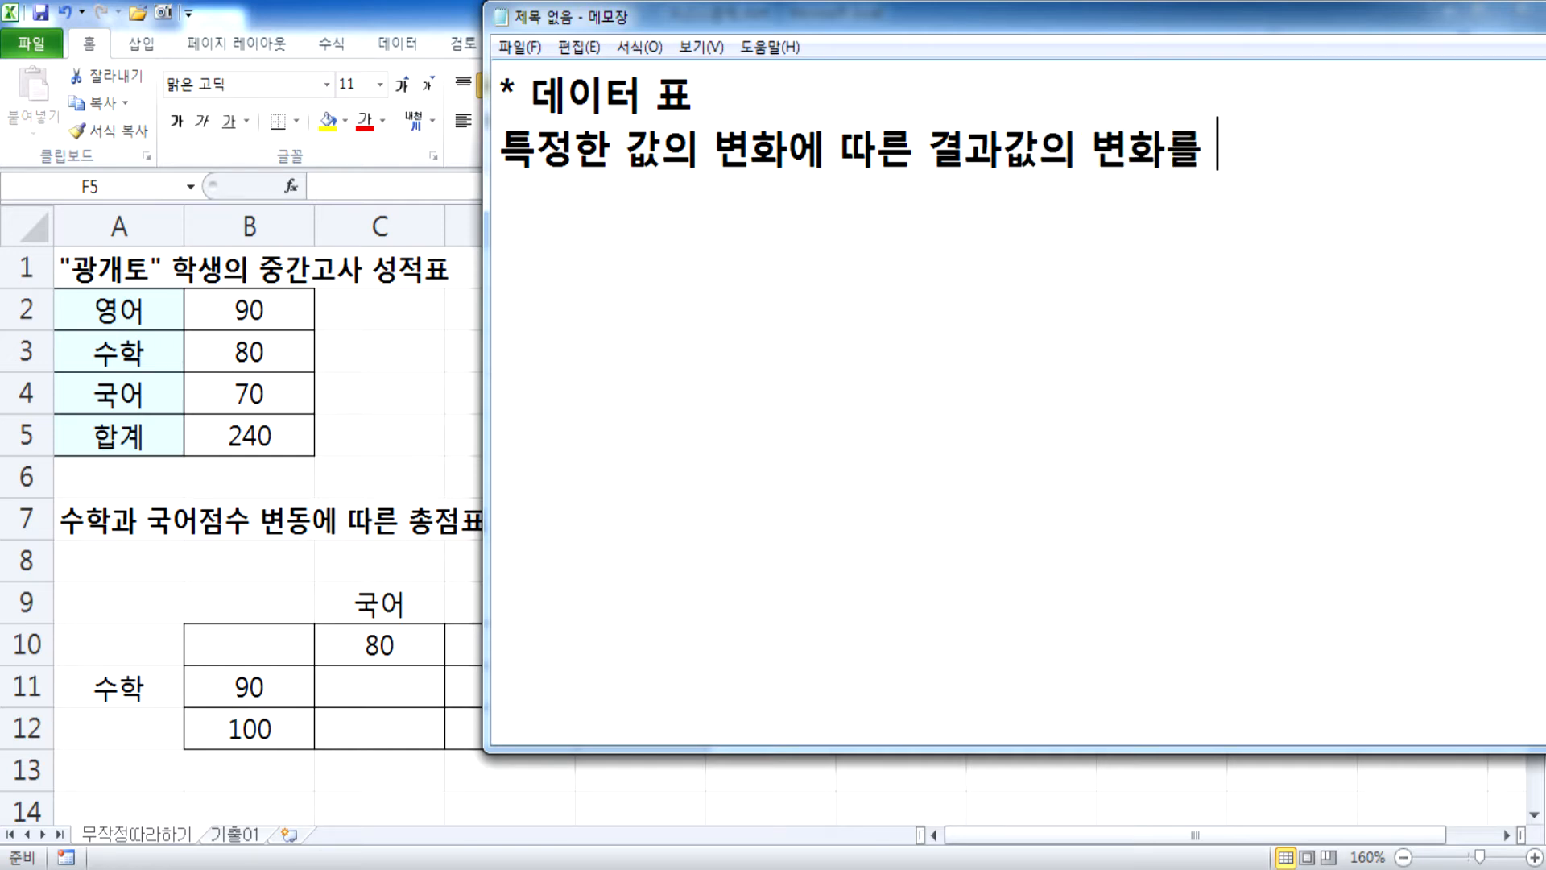
text(표 형태로 )
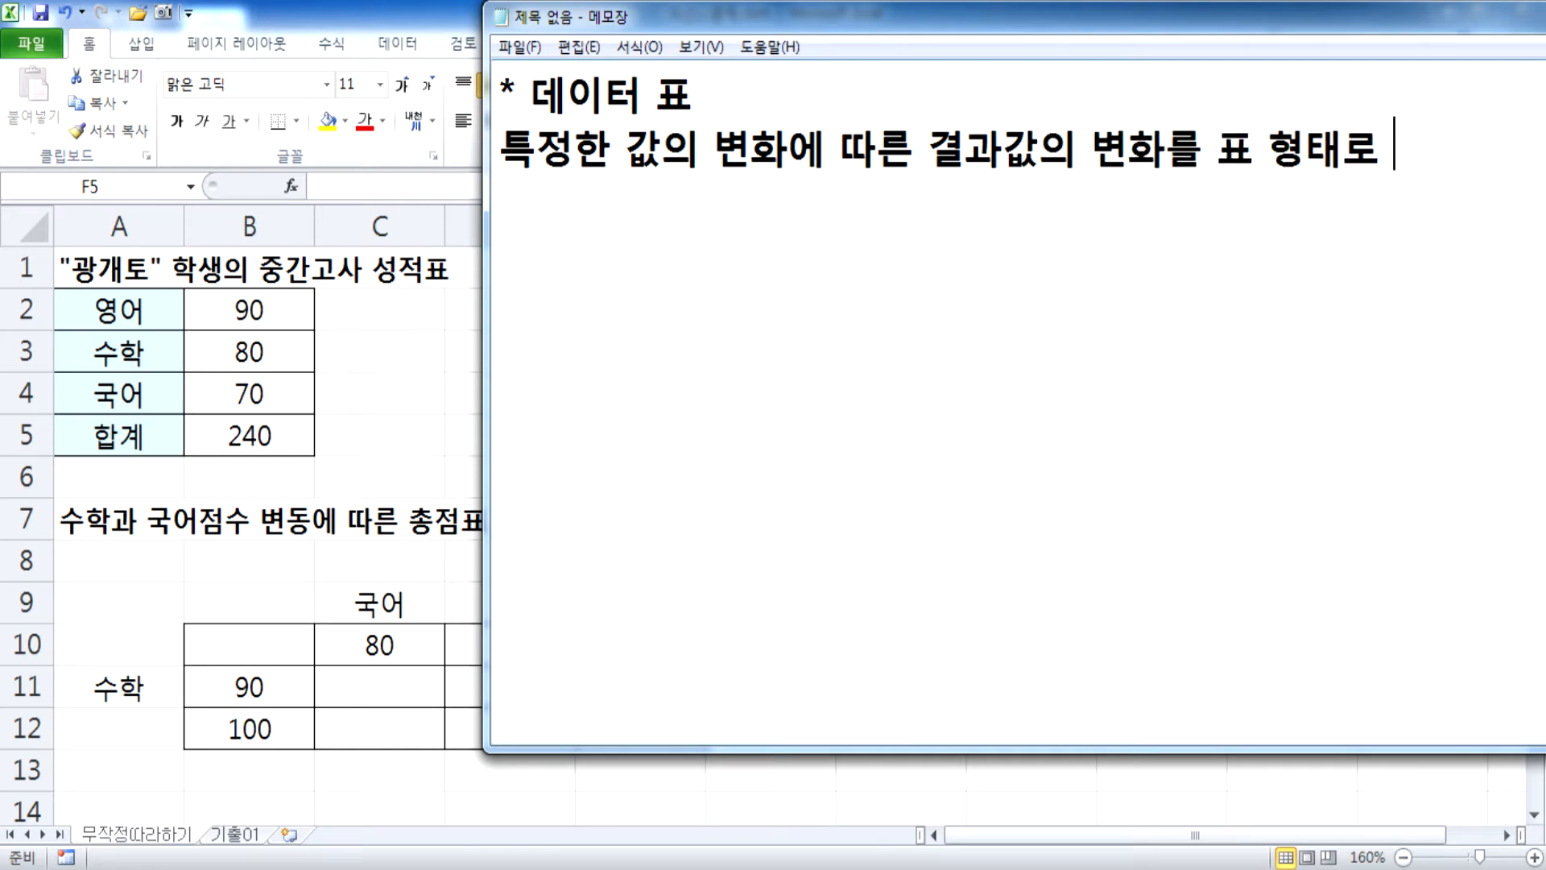
text(보여주는)
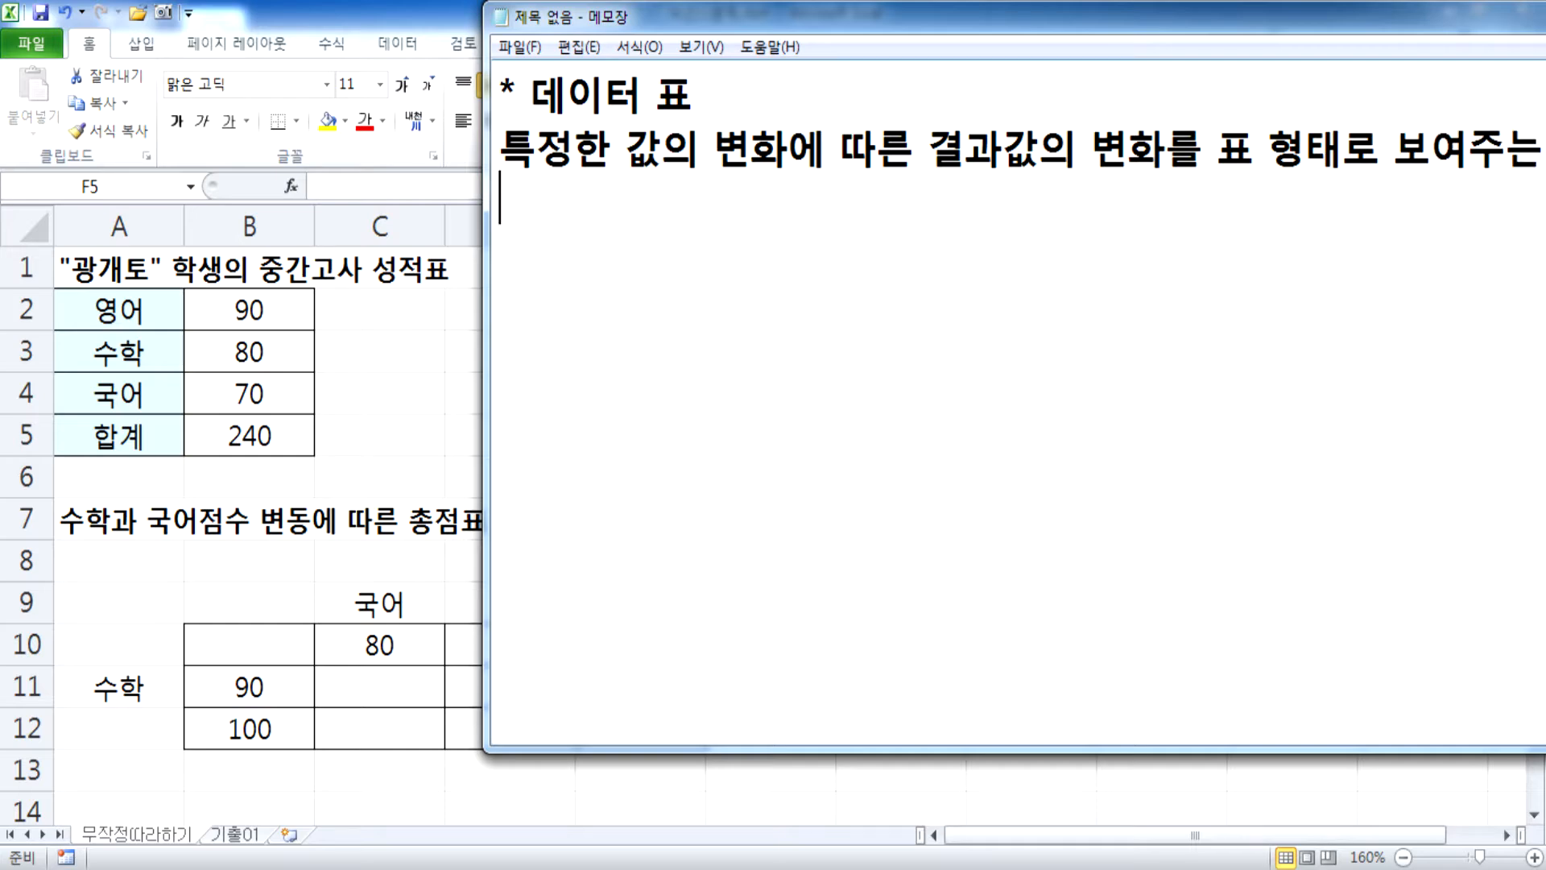
drag(906, 24, 604, 25)
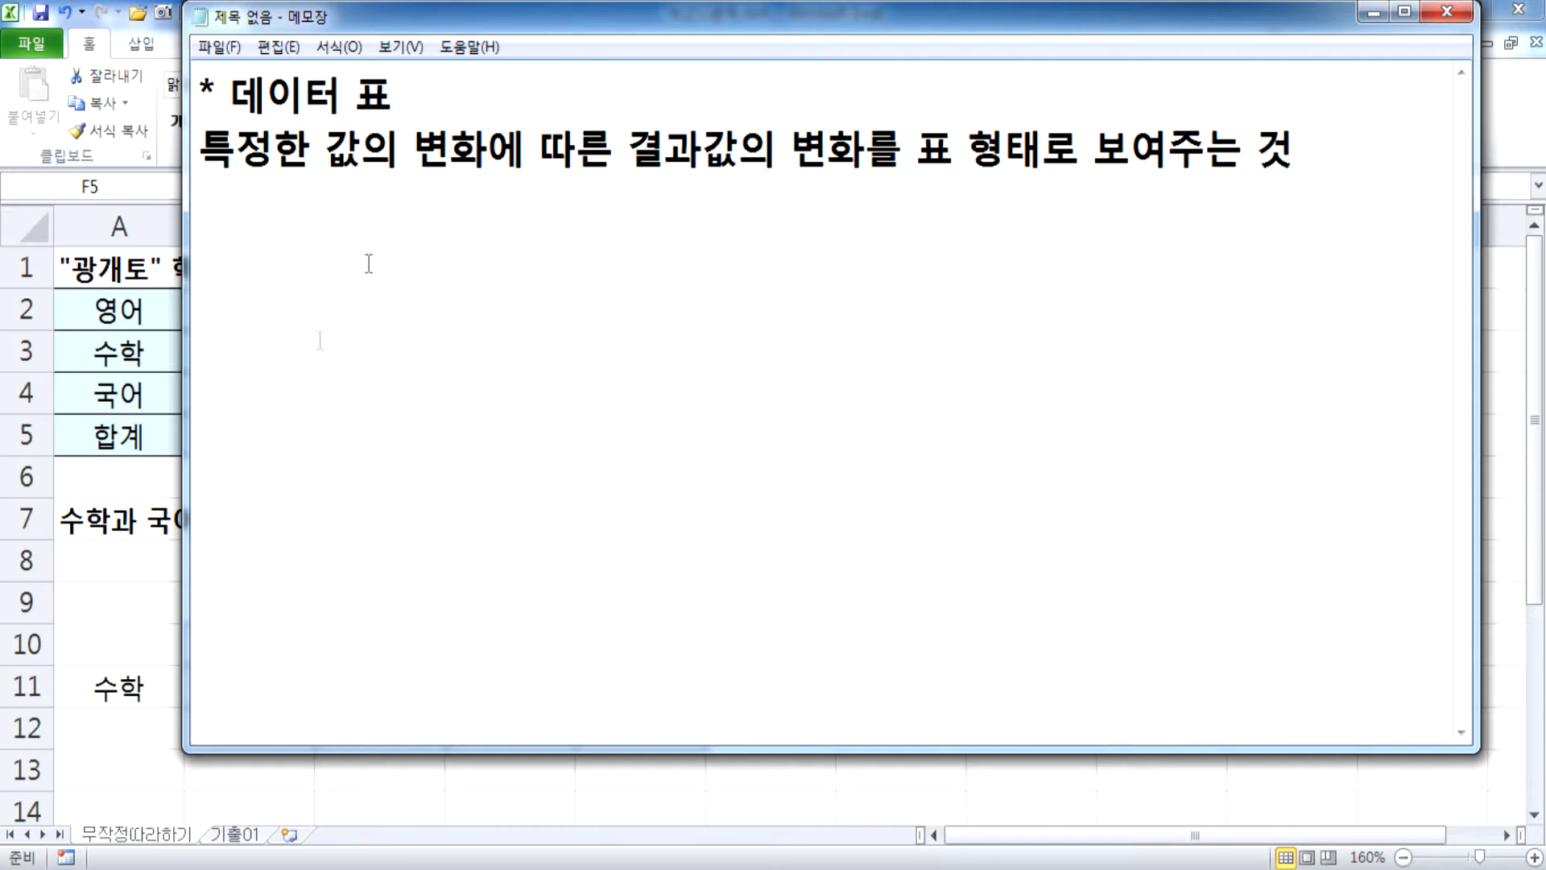
Switch to Excel and examine the subject scores in B2:B4 and the total formula in B5 of the midterm grade table.
key(alt+Tab)
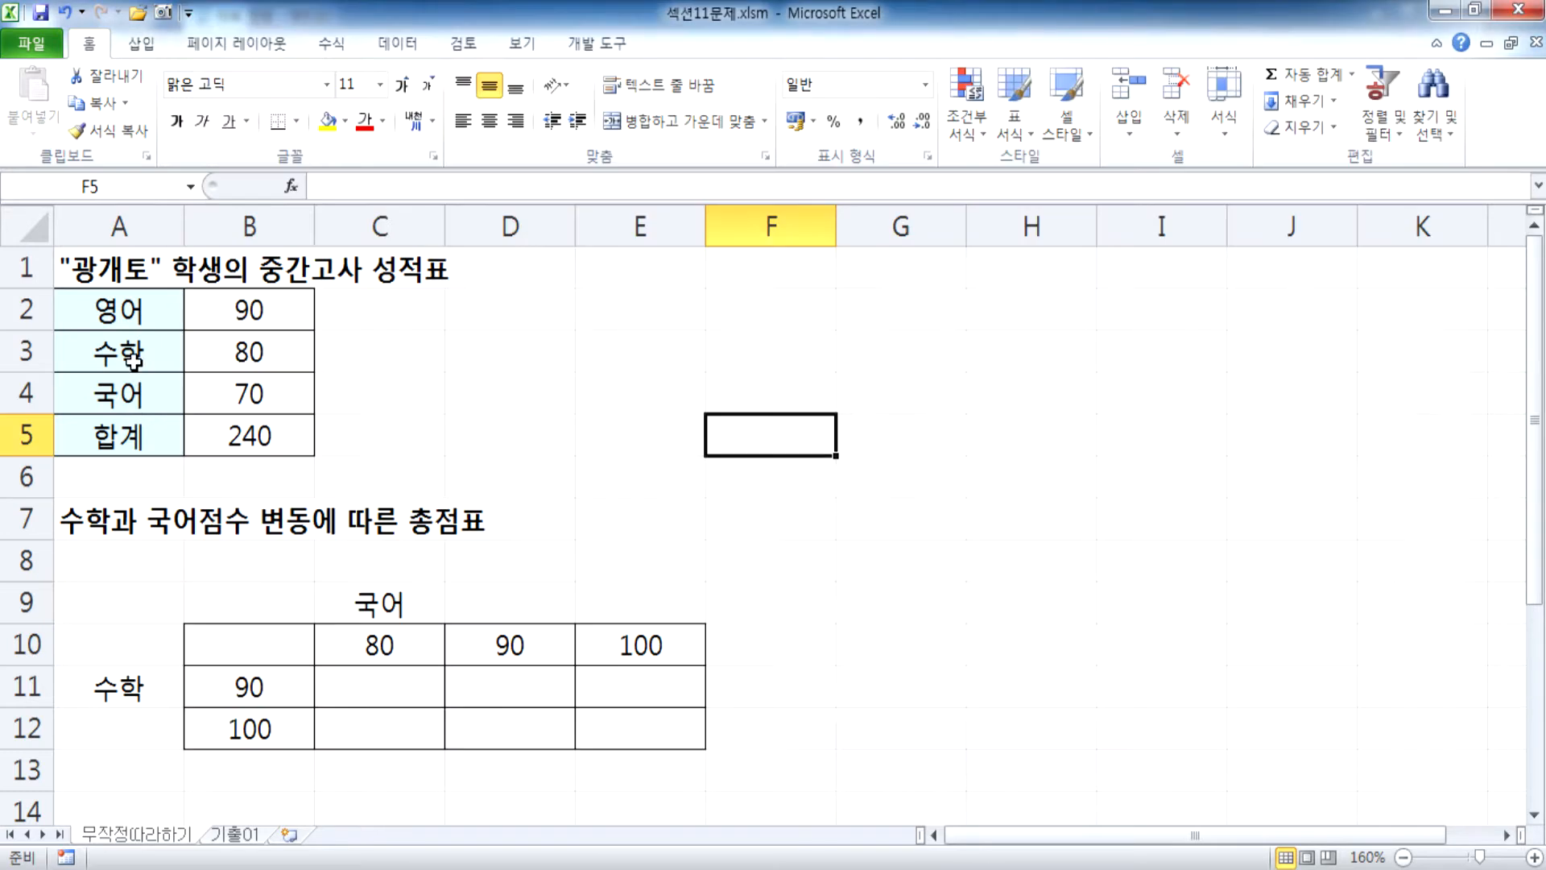
drag(230, 314, 240, 396)
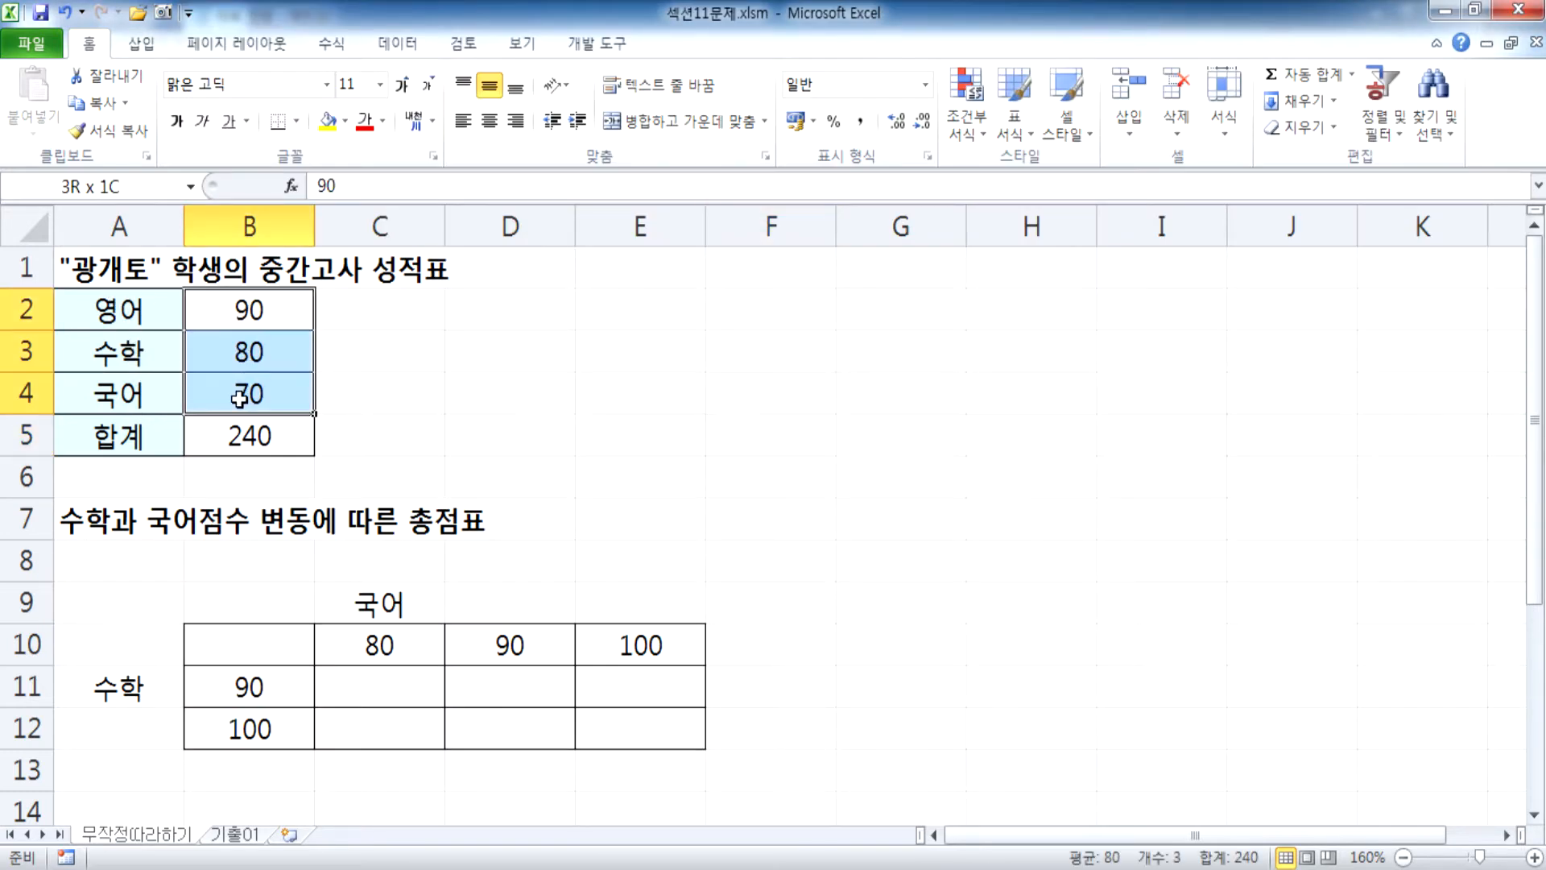
click(236, 437)
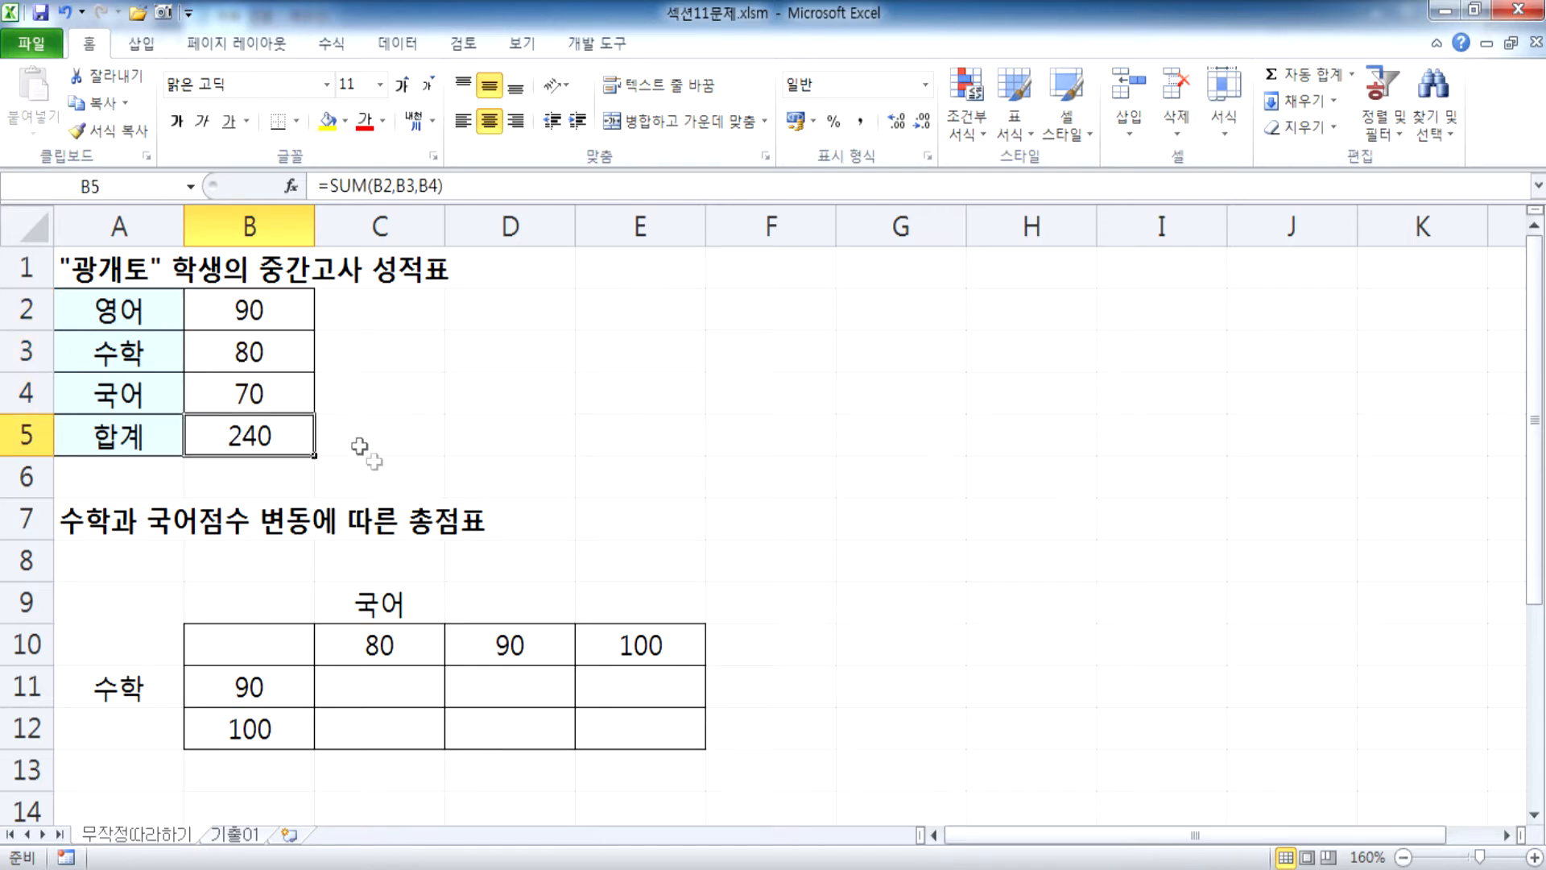
click(138, 313)
click(212, 311)
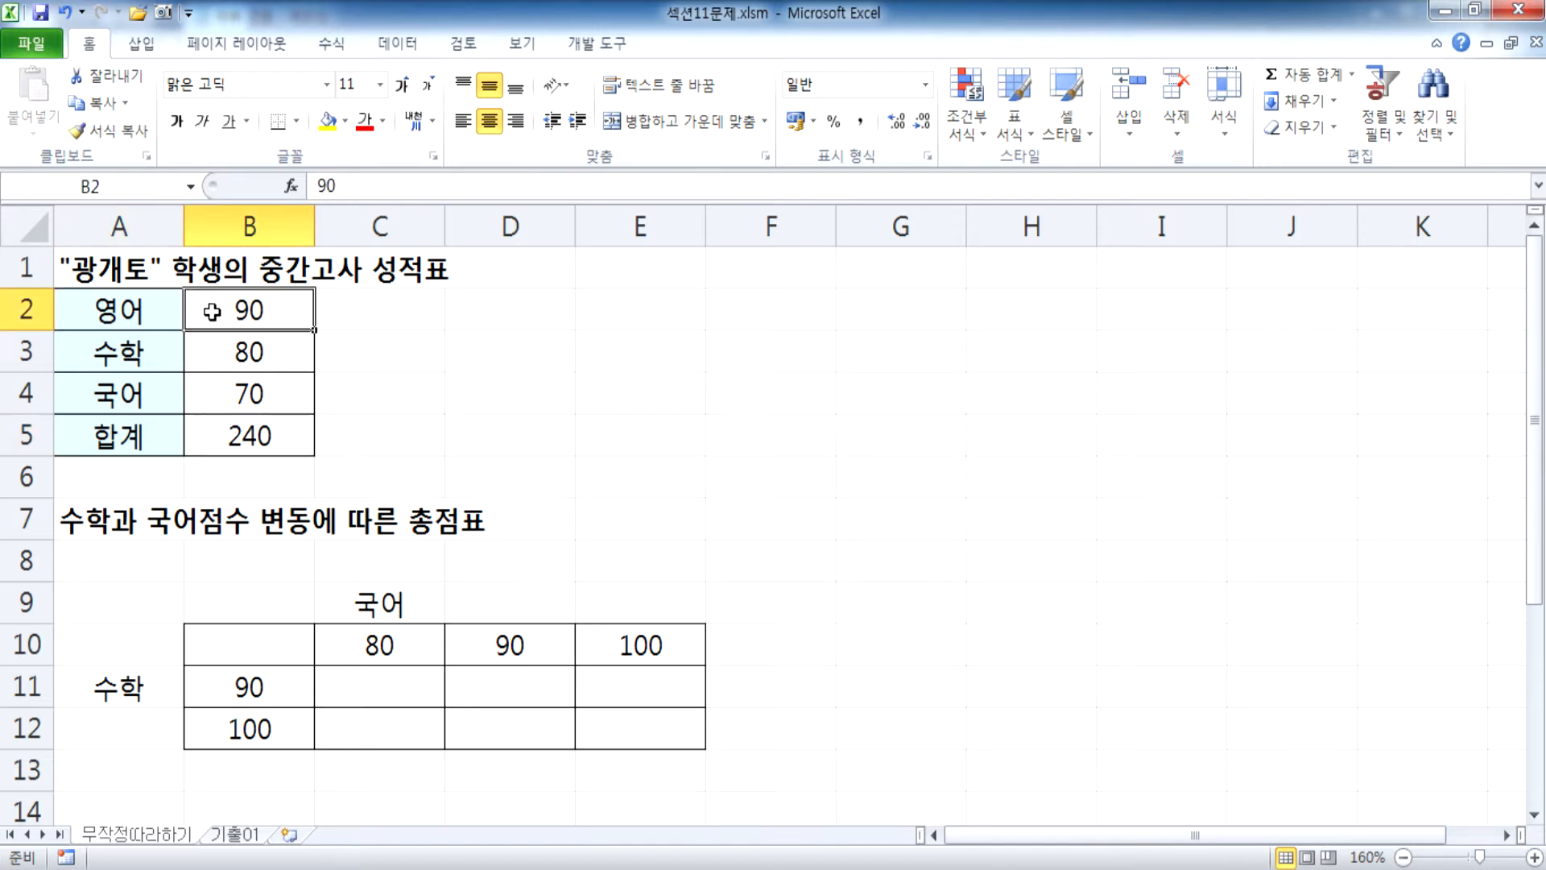
drag(211, 352, 210, 397)
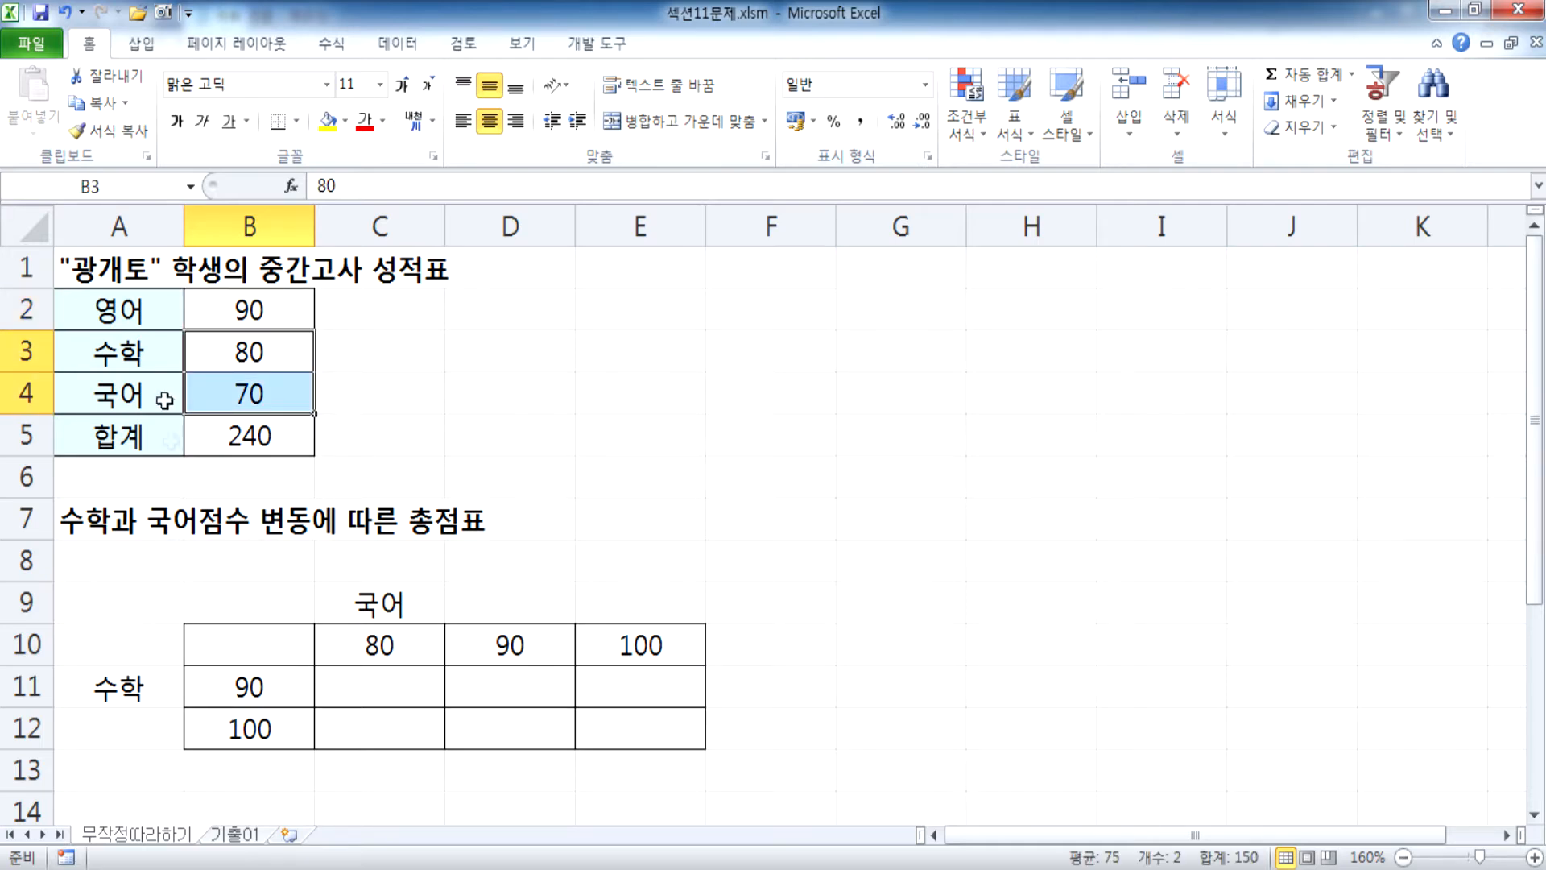
click(232, 299)
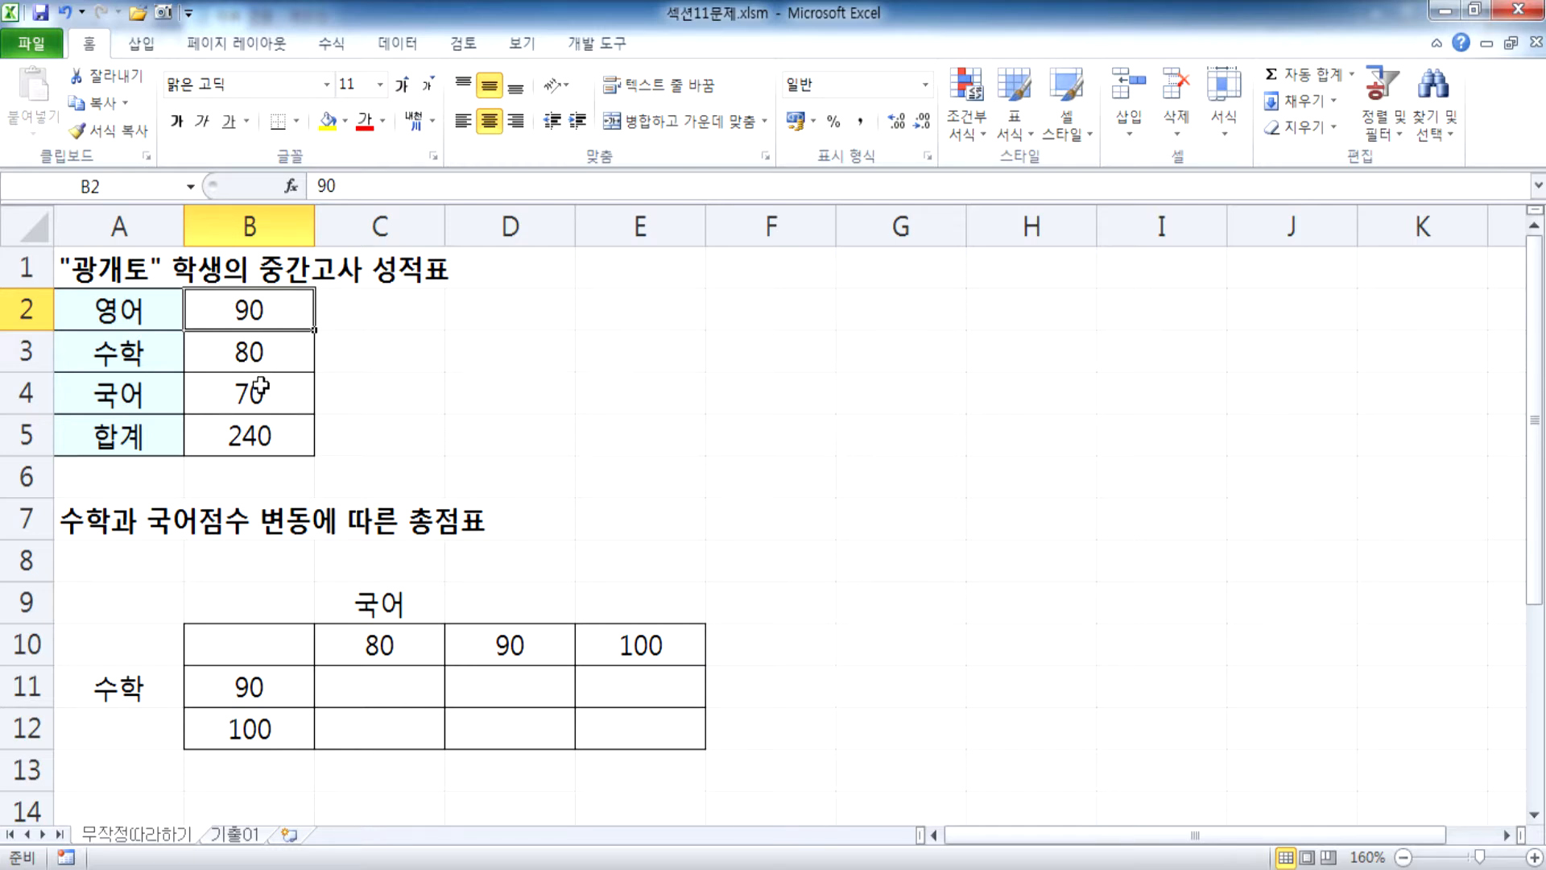
Examine how the 국어 scores in C10:E10 and 수학 scores in B11:B12 relate to the total in B5 and the result cells C11:E12.
click(379, 644)
drag(448, 644, 614, 642)
drag(208, 689, 225, 721)
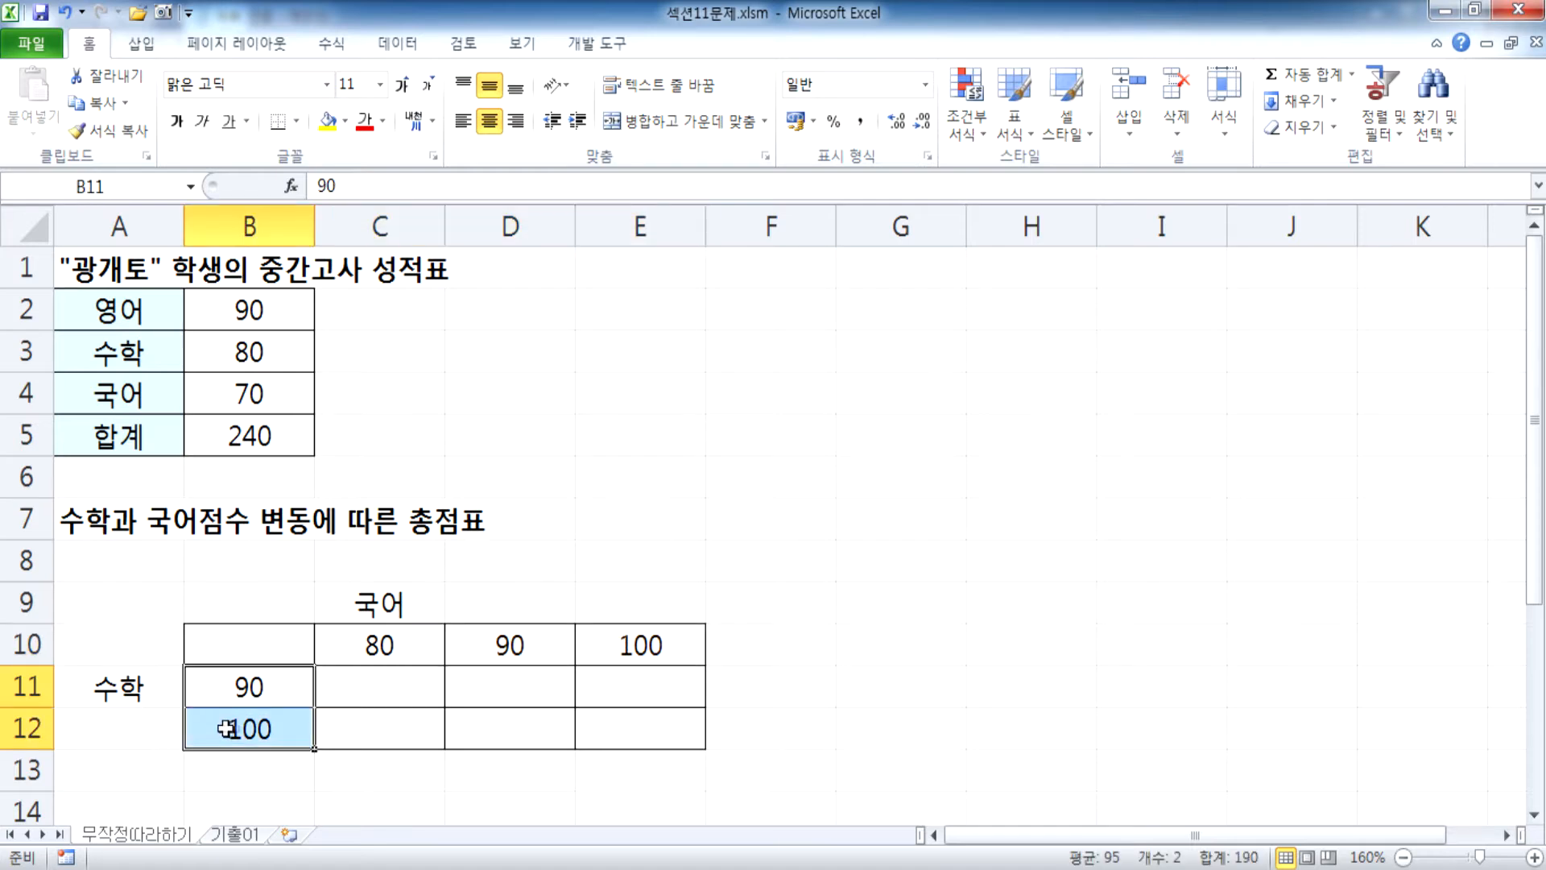
click(405, 658)
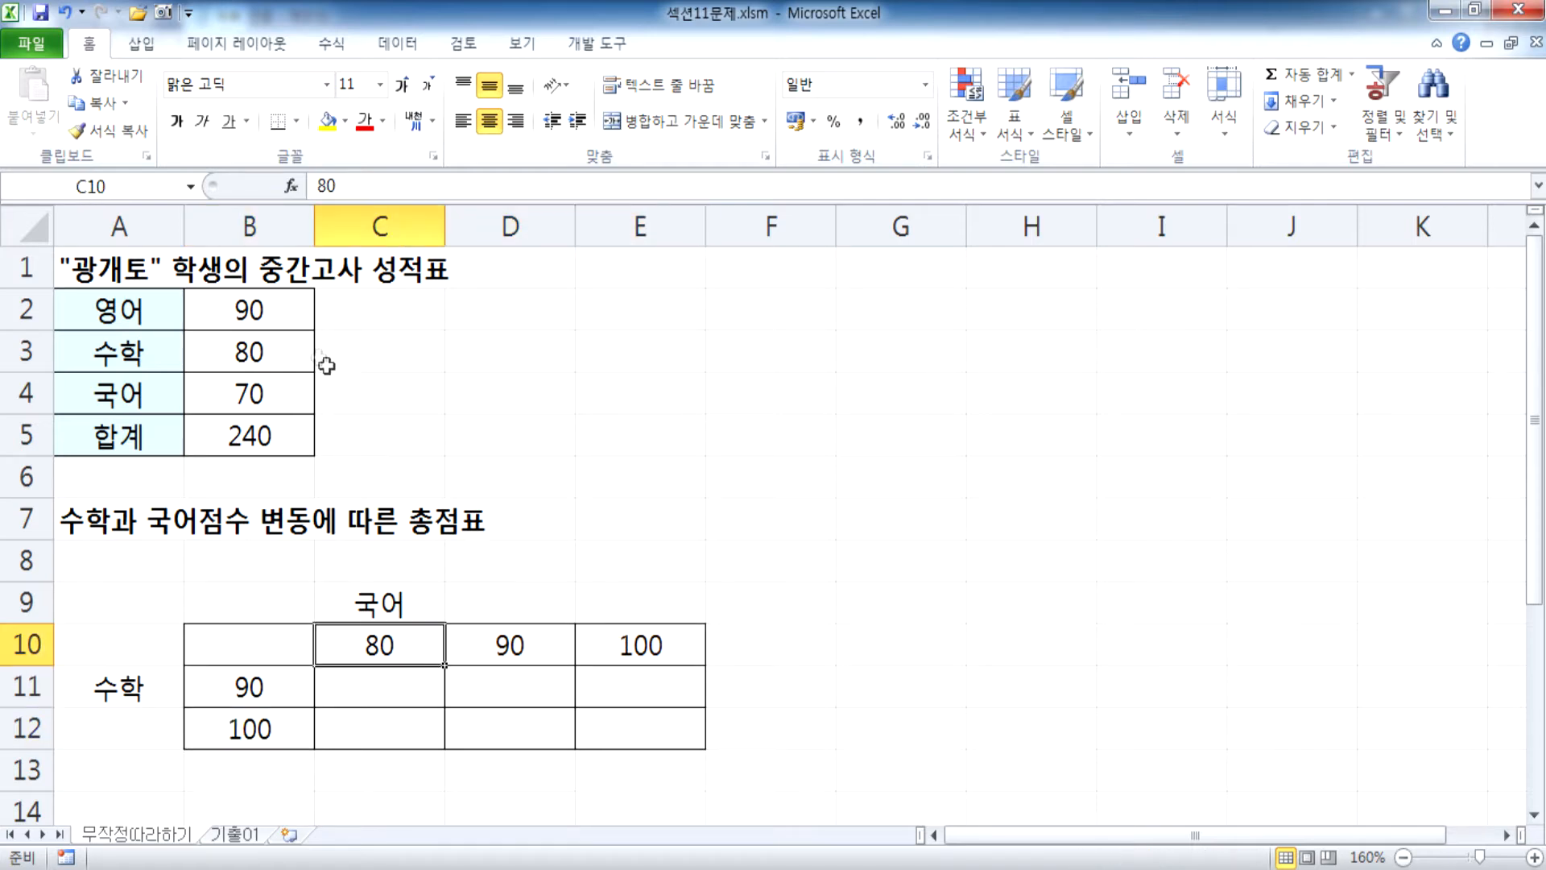
click(265, 314)
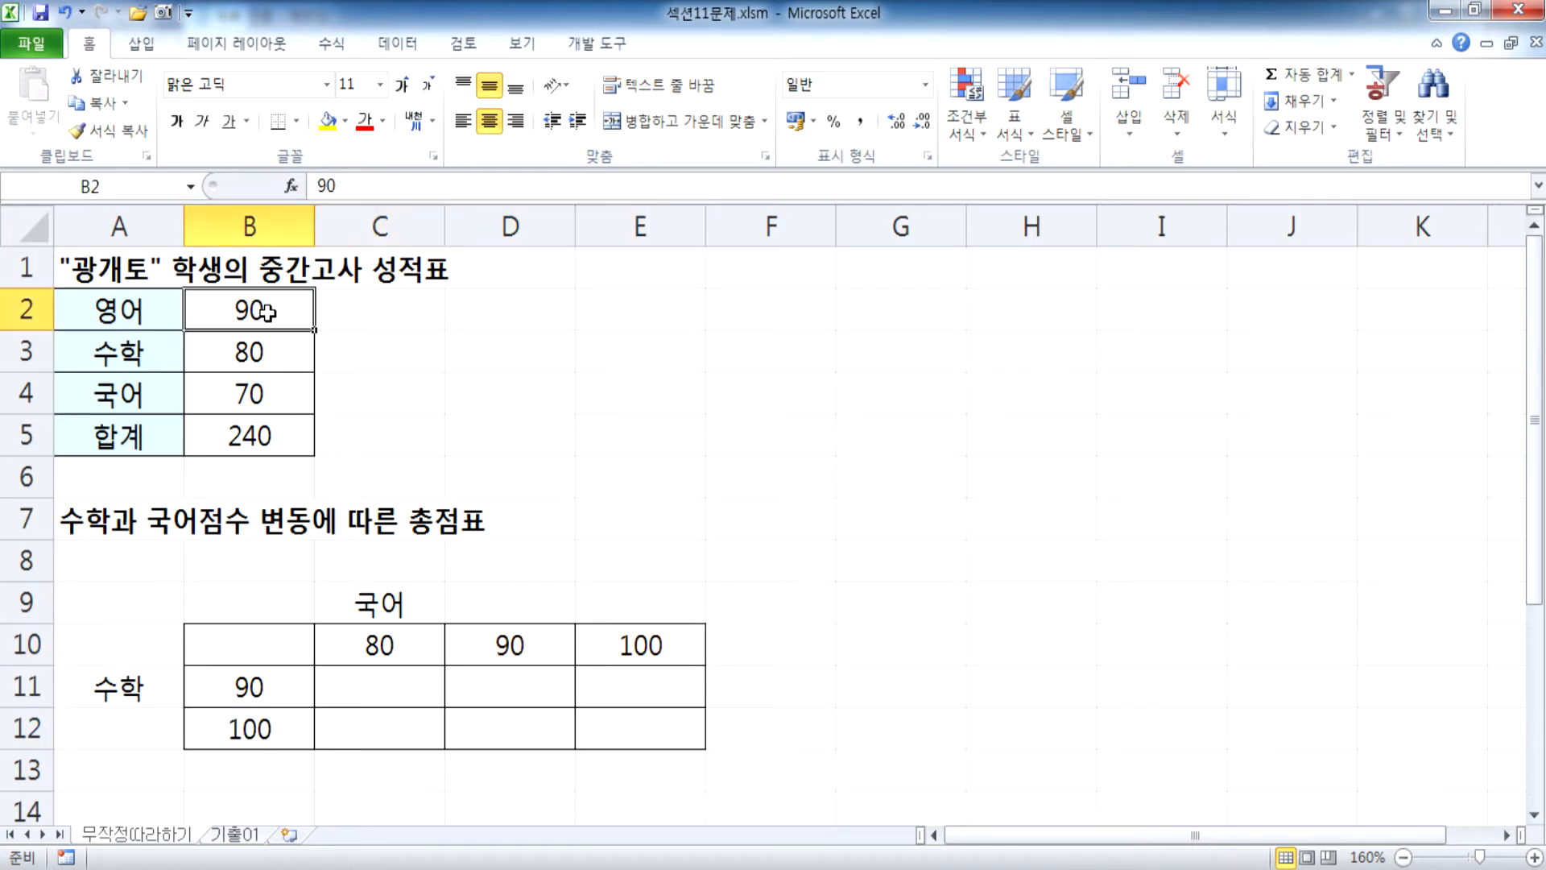
click(267, 441)
drag(382, 659, 597, 648)
drag(289, 684, 310, 729)
click(261, 437)
drag(373, 679, 621, 730)
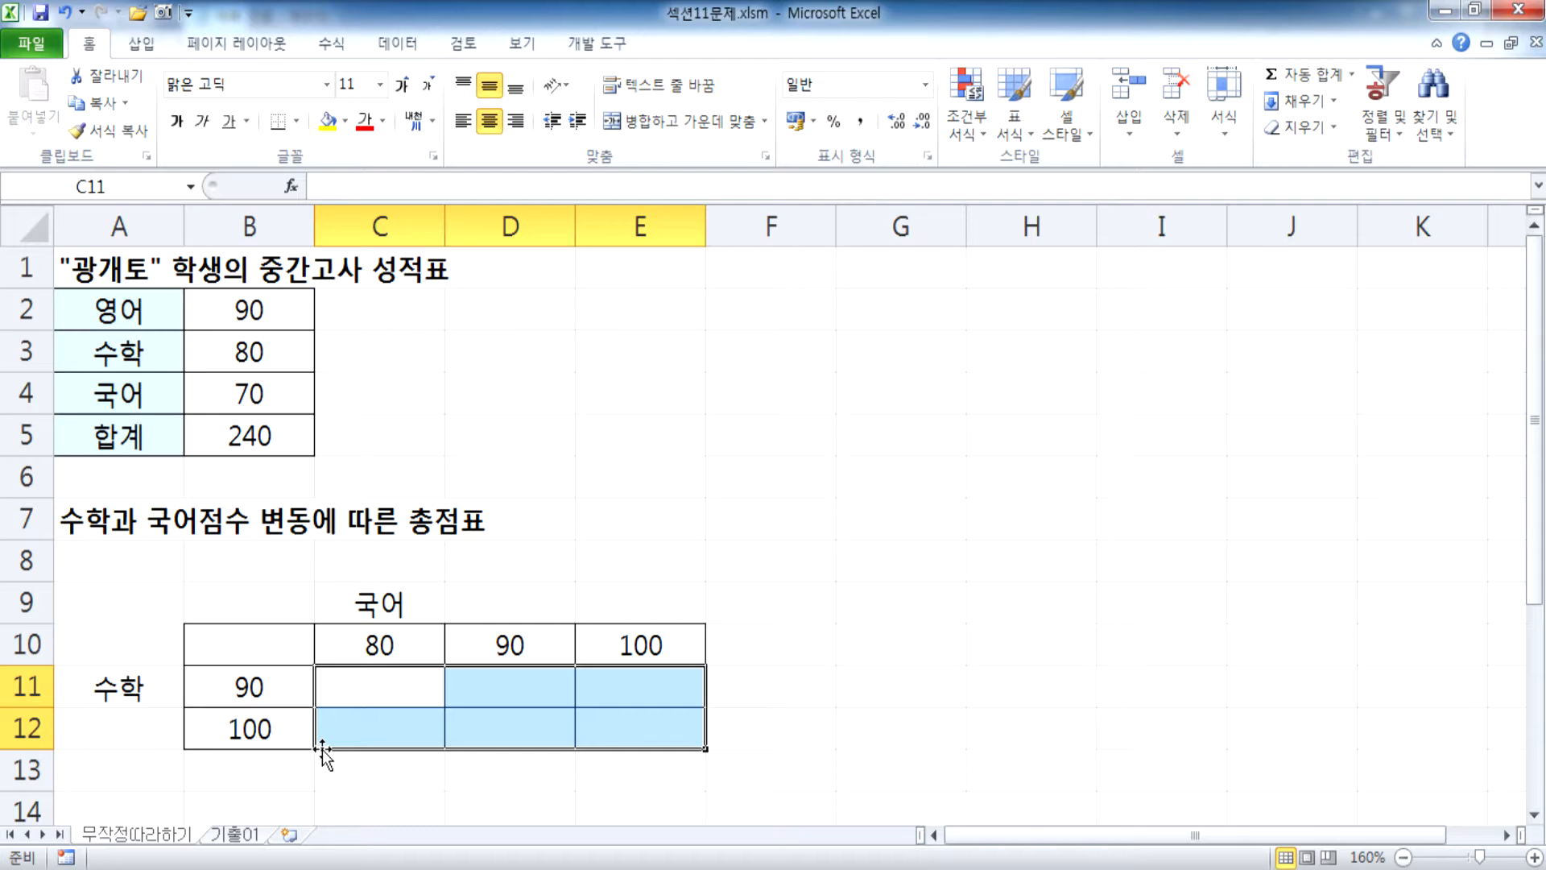
Open the 기출01 sheet and examine the loan inputs and monthly payment formula in B2:B5, keeping the current Windows colour scheme when prompted.
click(242, 837)
ctrl+scroll(170, 471, up, 5)
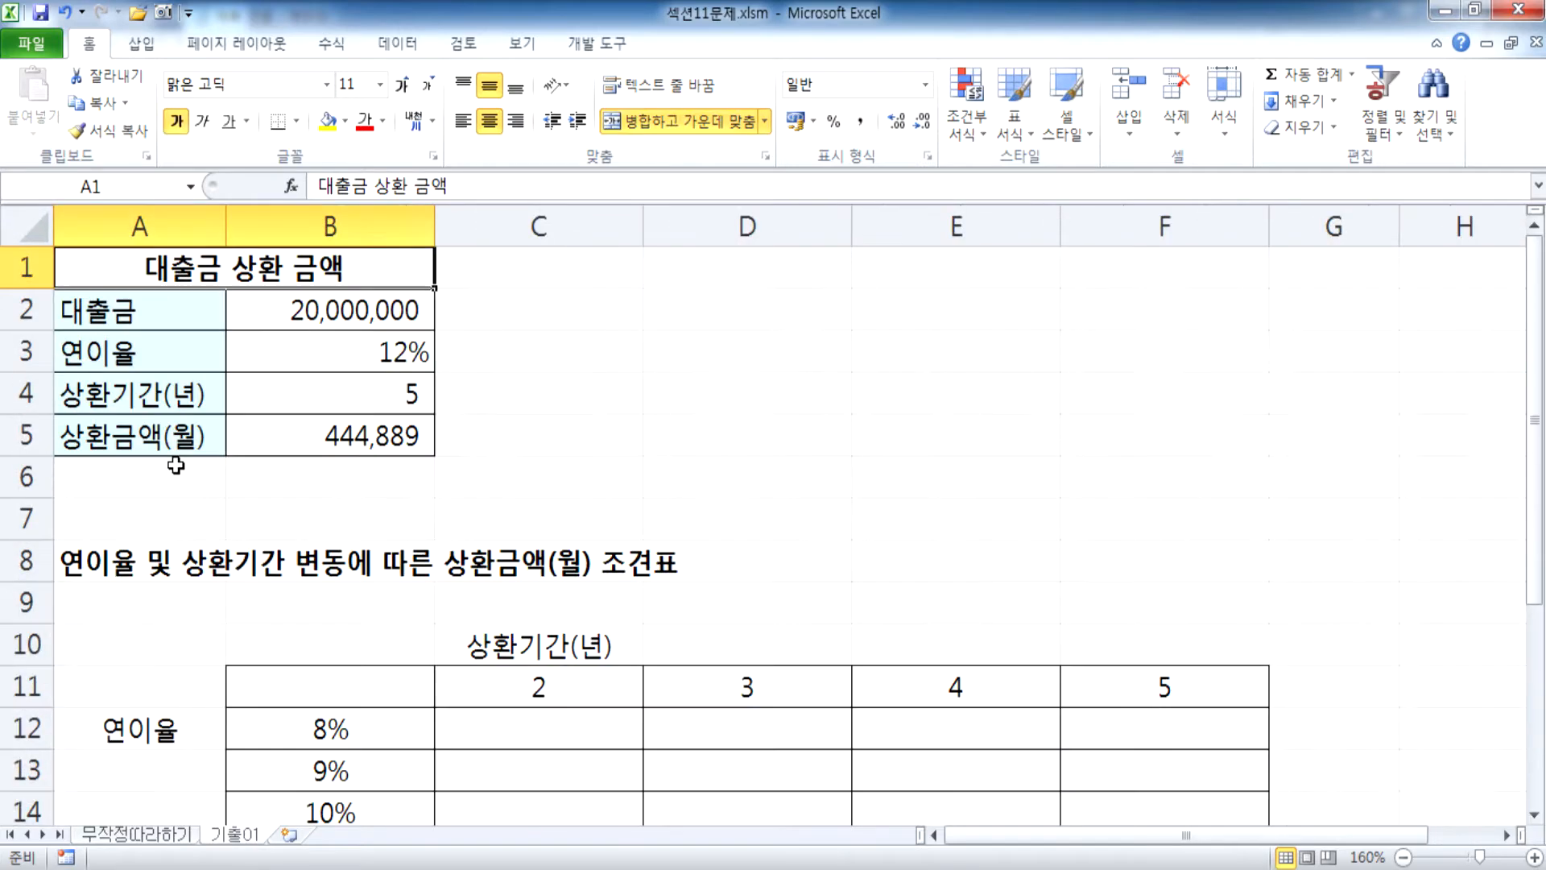
click(294, 314)
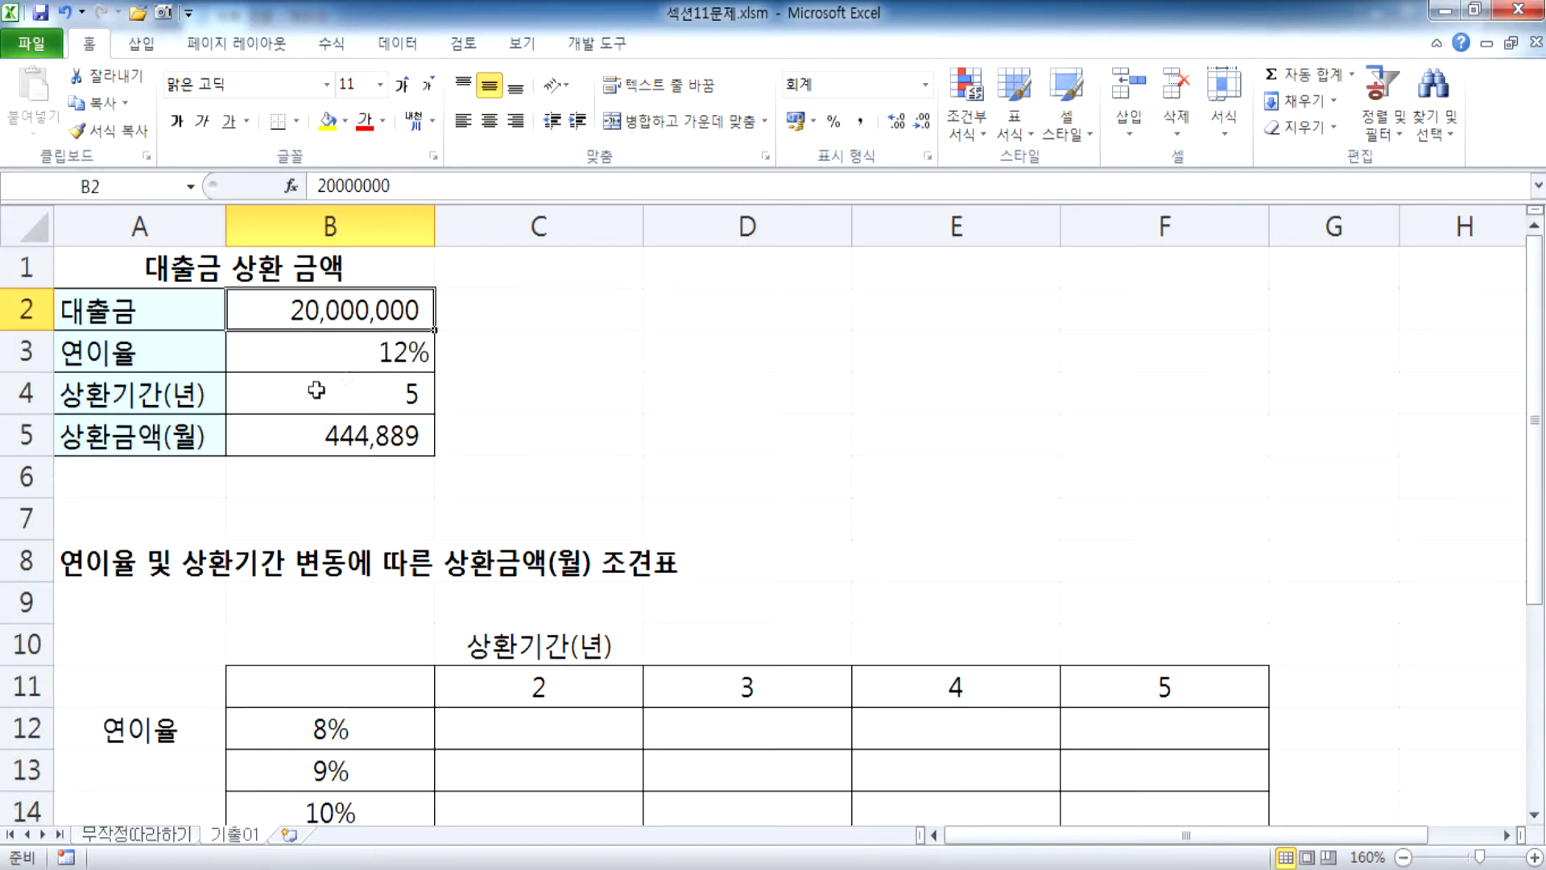
click(298, 356)
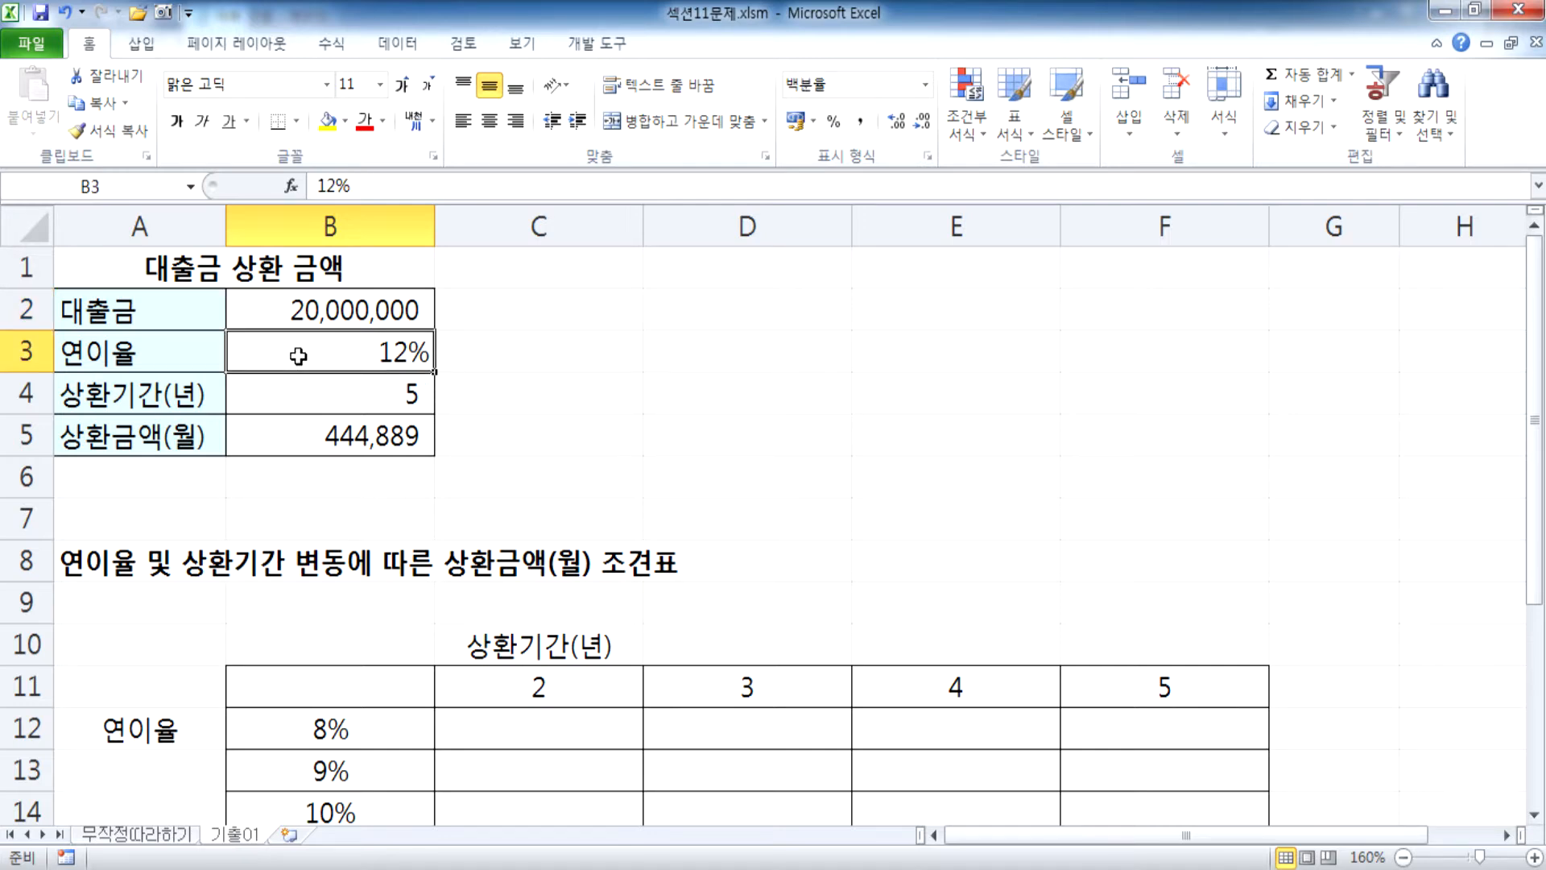
click(306, 385)
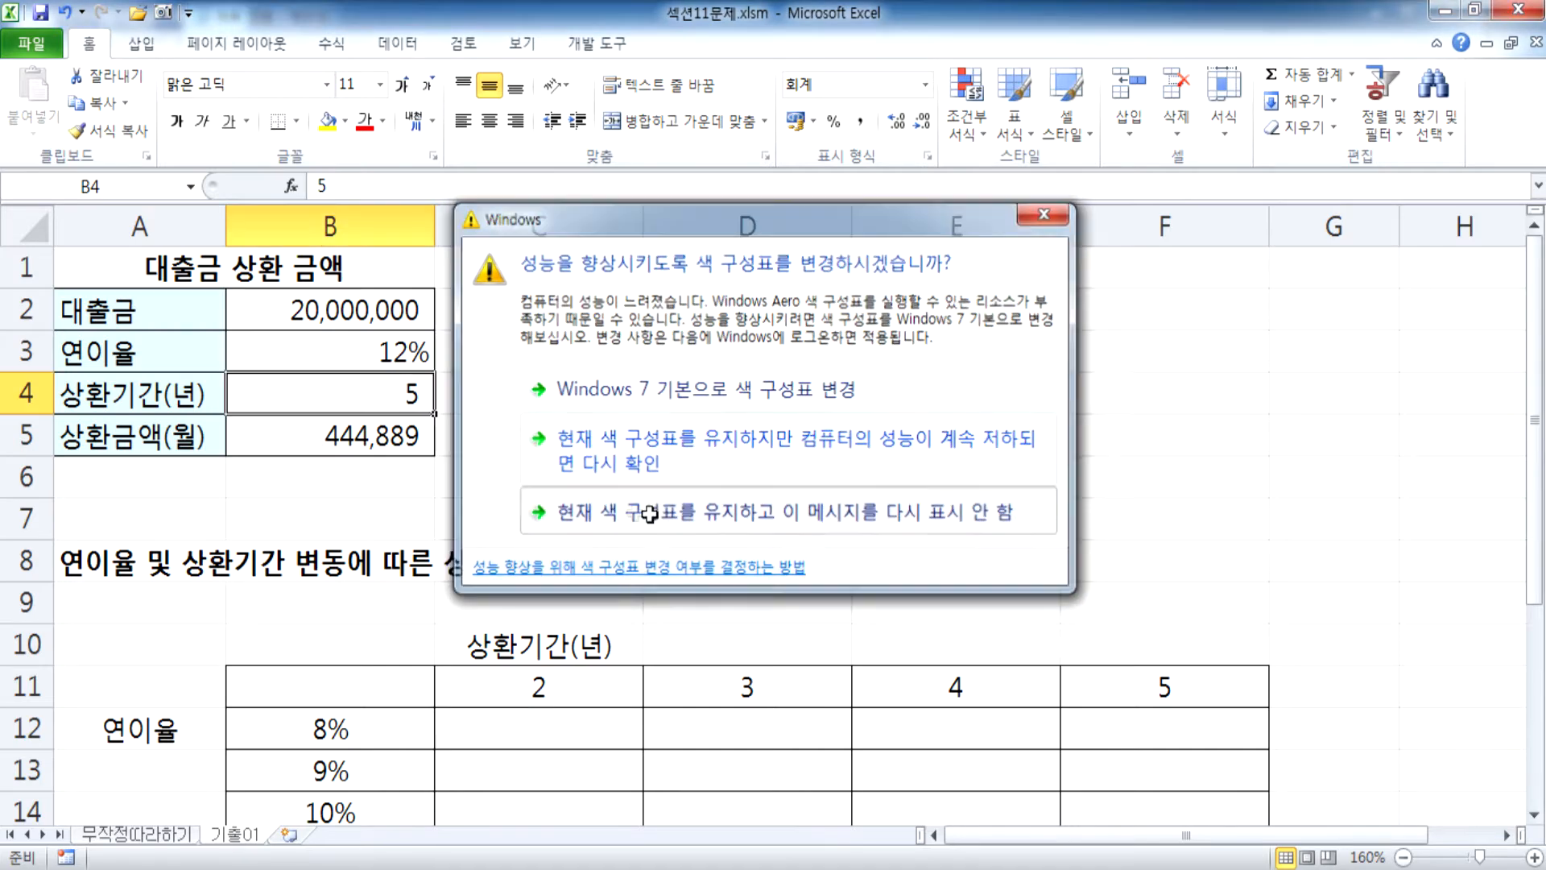
click(657, 512)
click(318, 435)
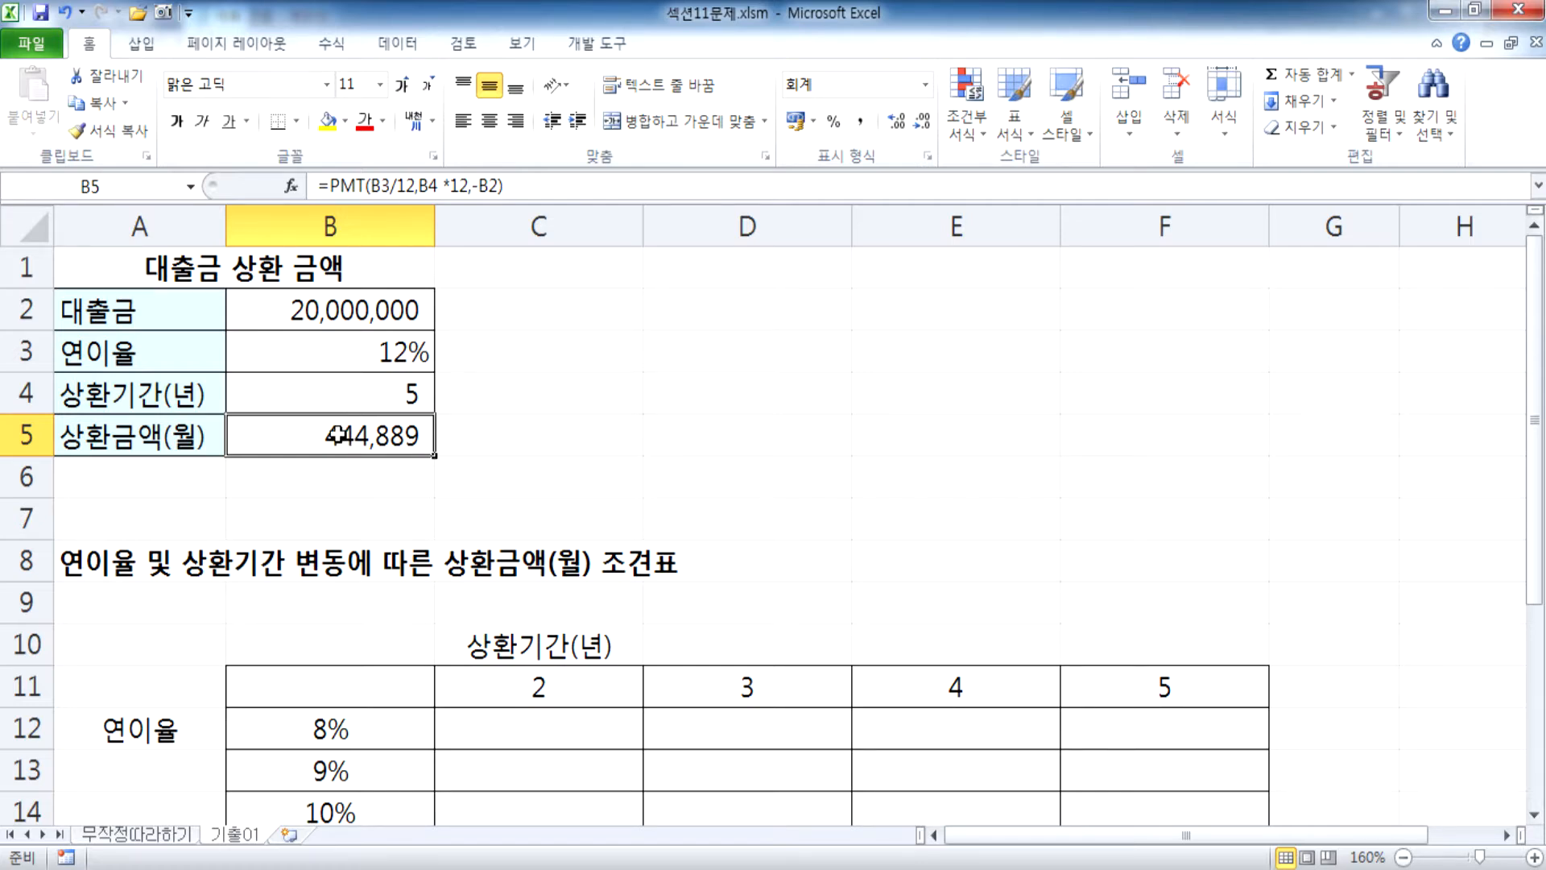
Examine the loan amount, term, rate and payment cells against the candidate rates in B12:B18 and the result range C12:F18.
click(290, 320)
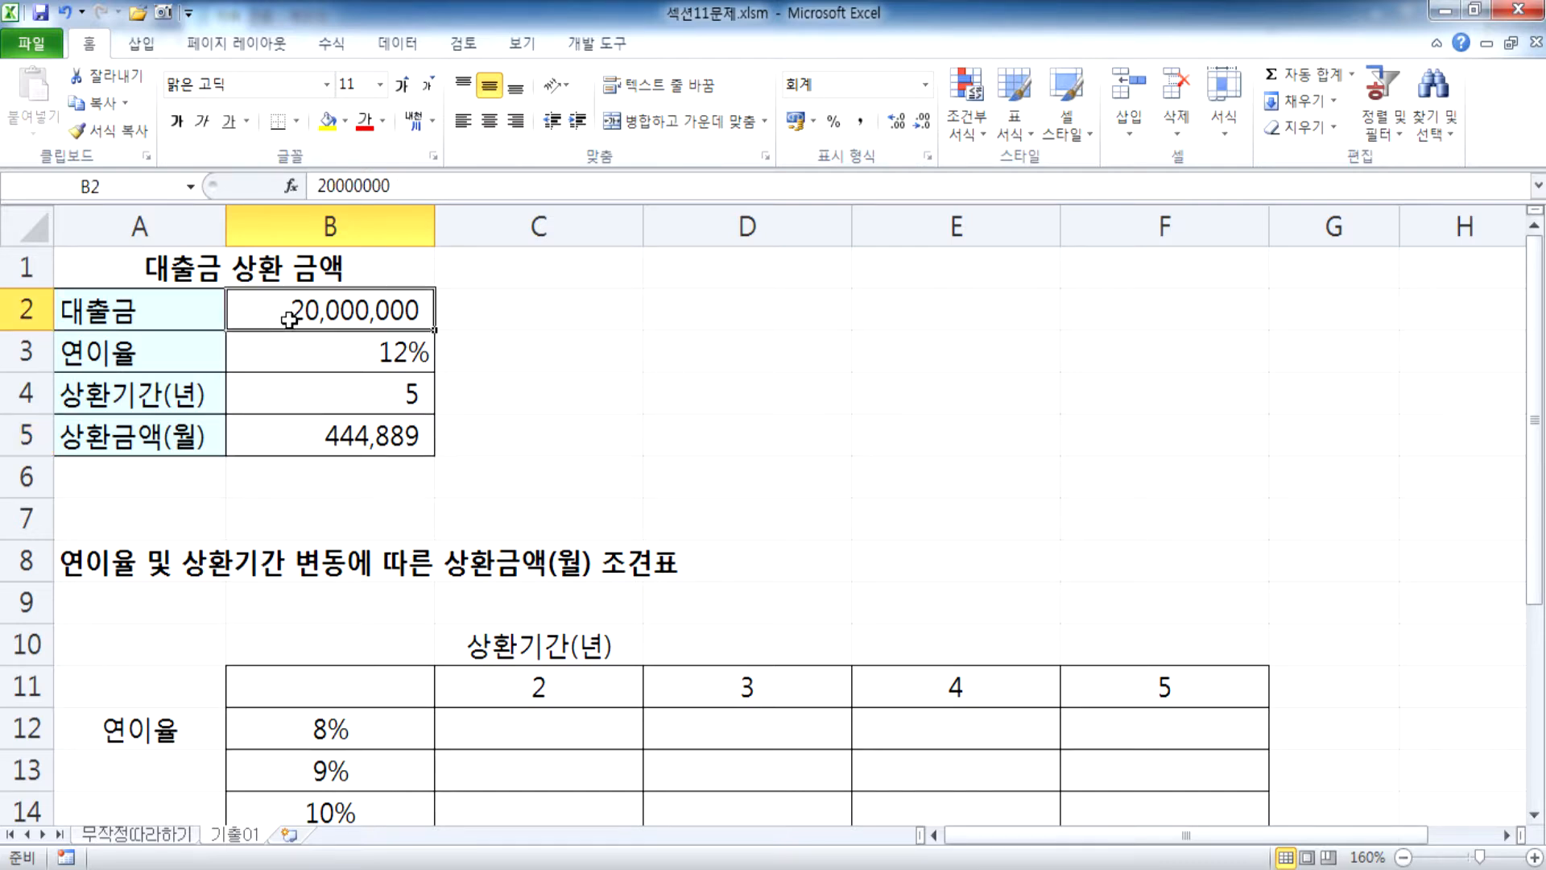
click(378, 396)
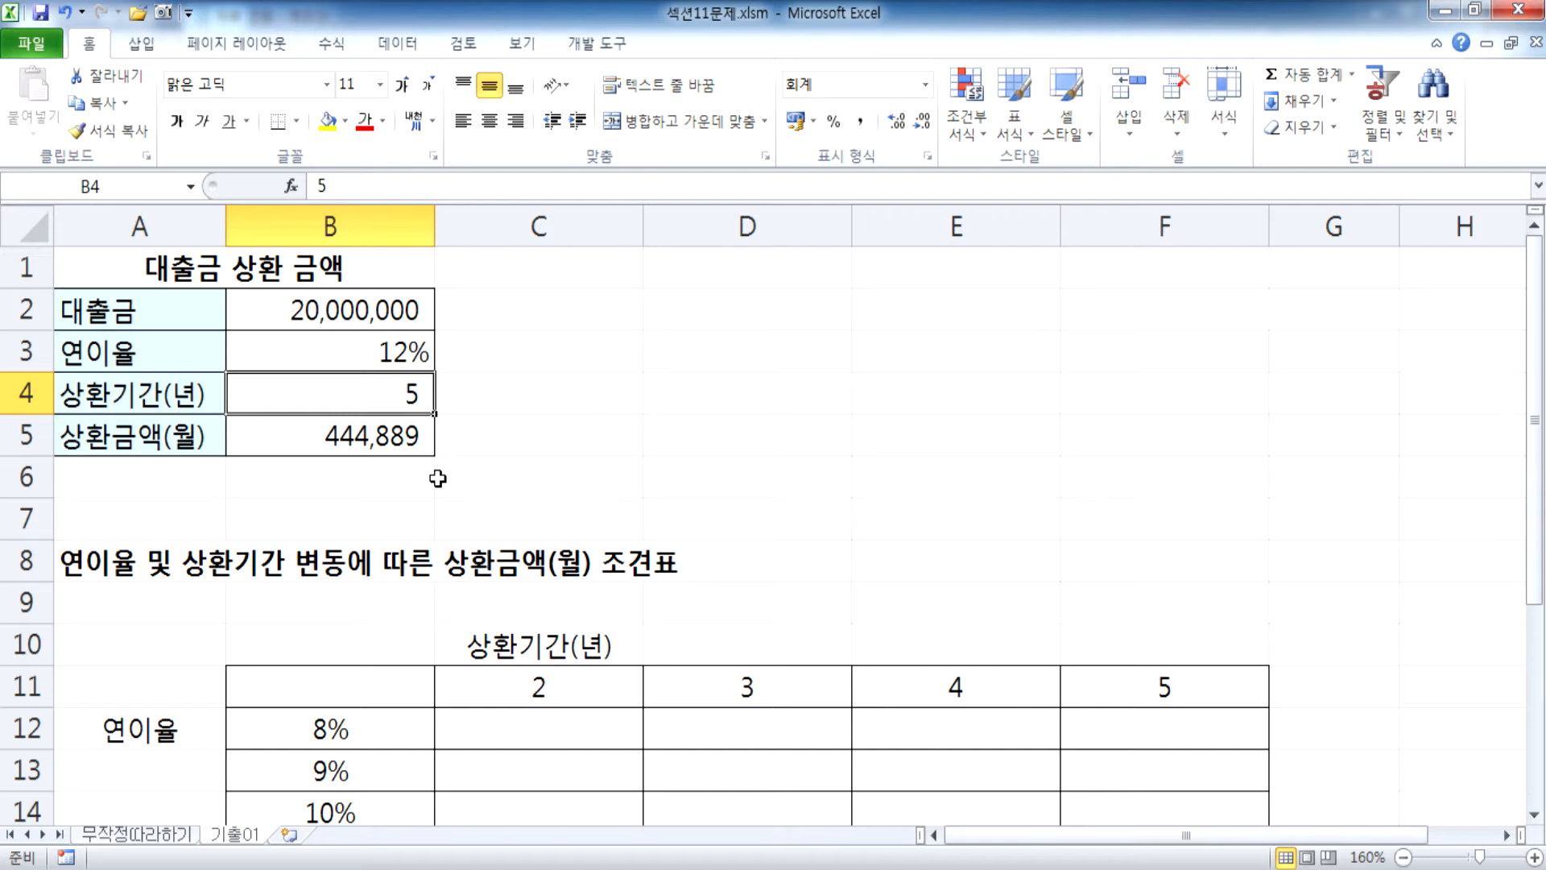
click(397, 354)
click(360, 728)
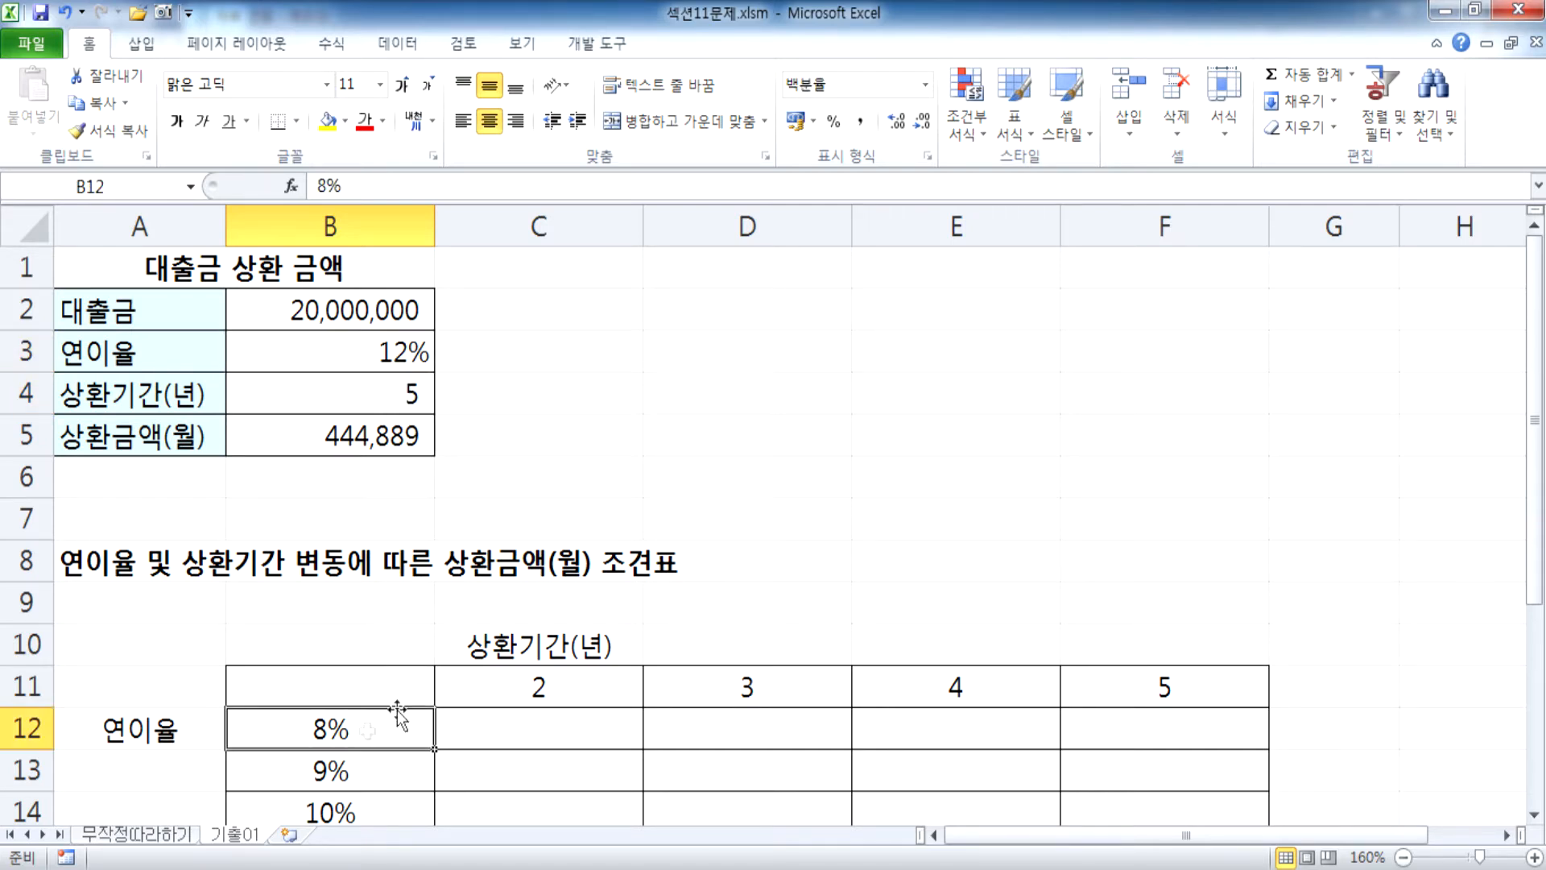
scroll(428, 681, down, 4)
scroll(394, 578, up, 2)
drag(380, 481, 369, 719)
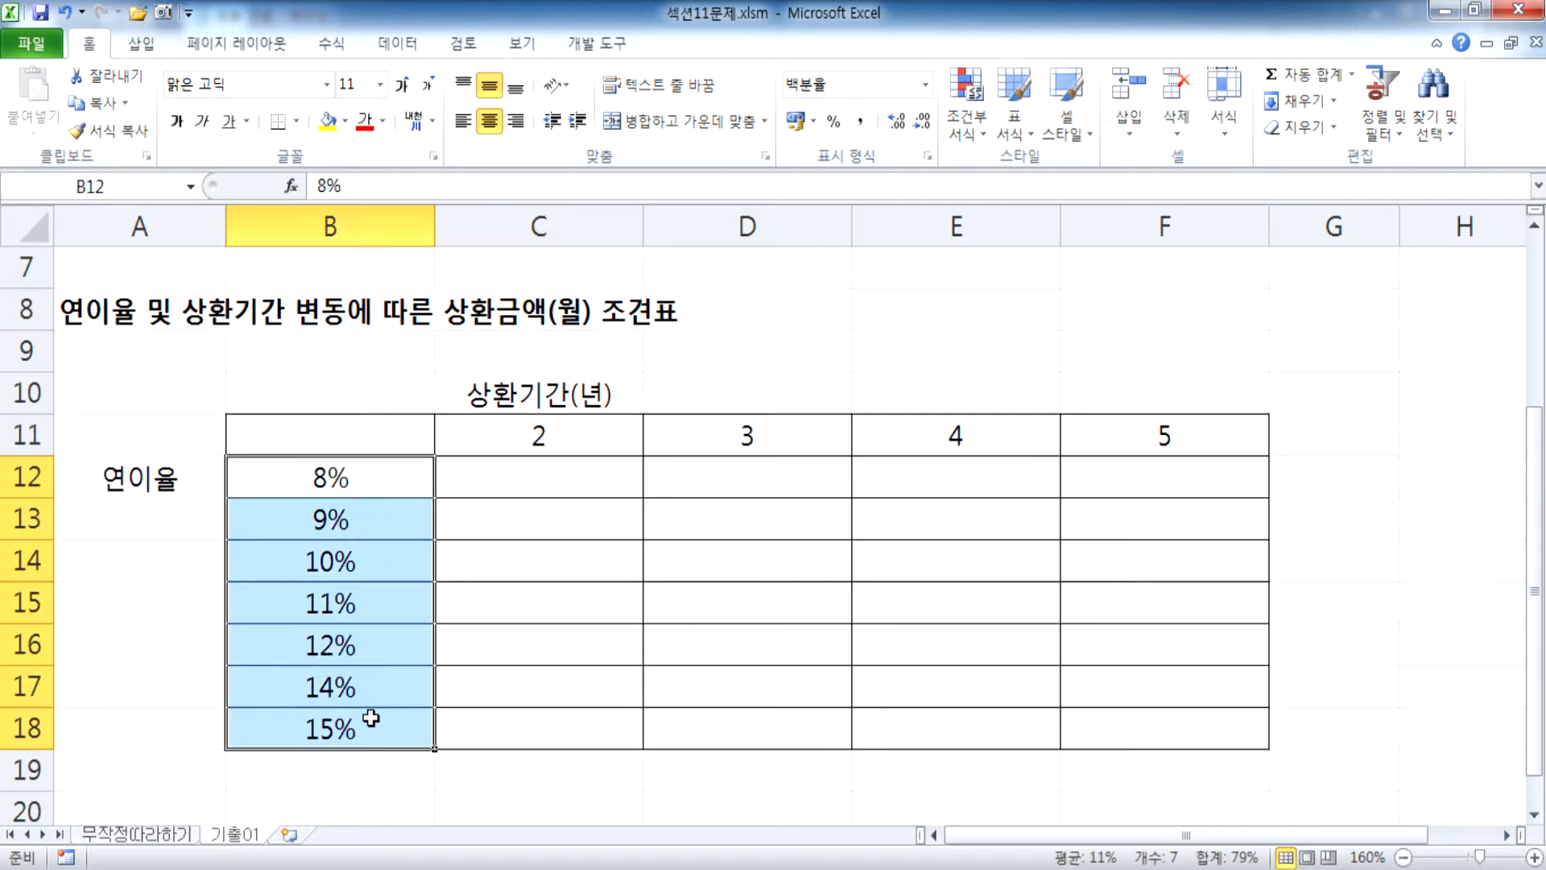
scroll(378, 680, up, 2)
click(303, 433)
scroll(492, 475, down, 3)
drag(511, 335, 1142, 608)
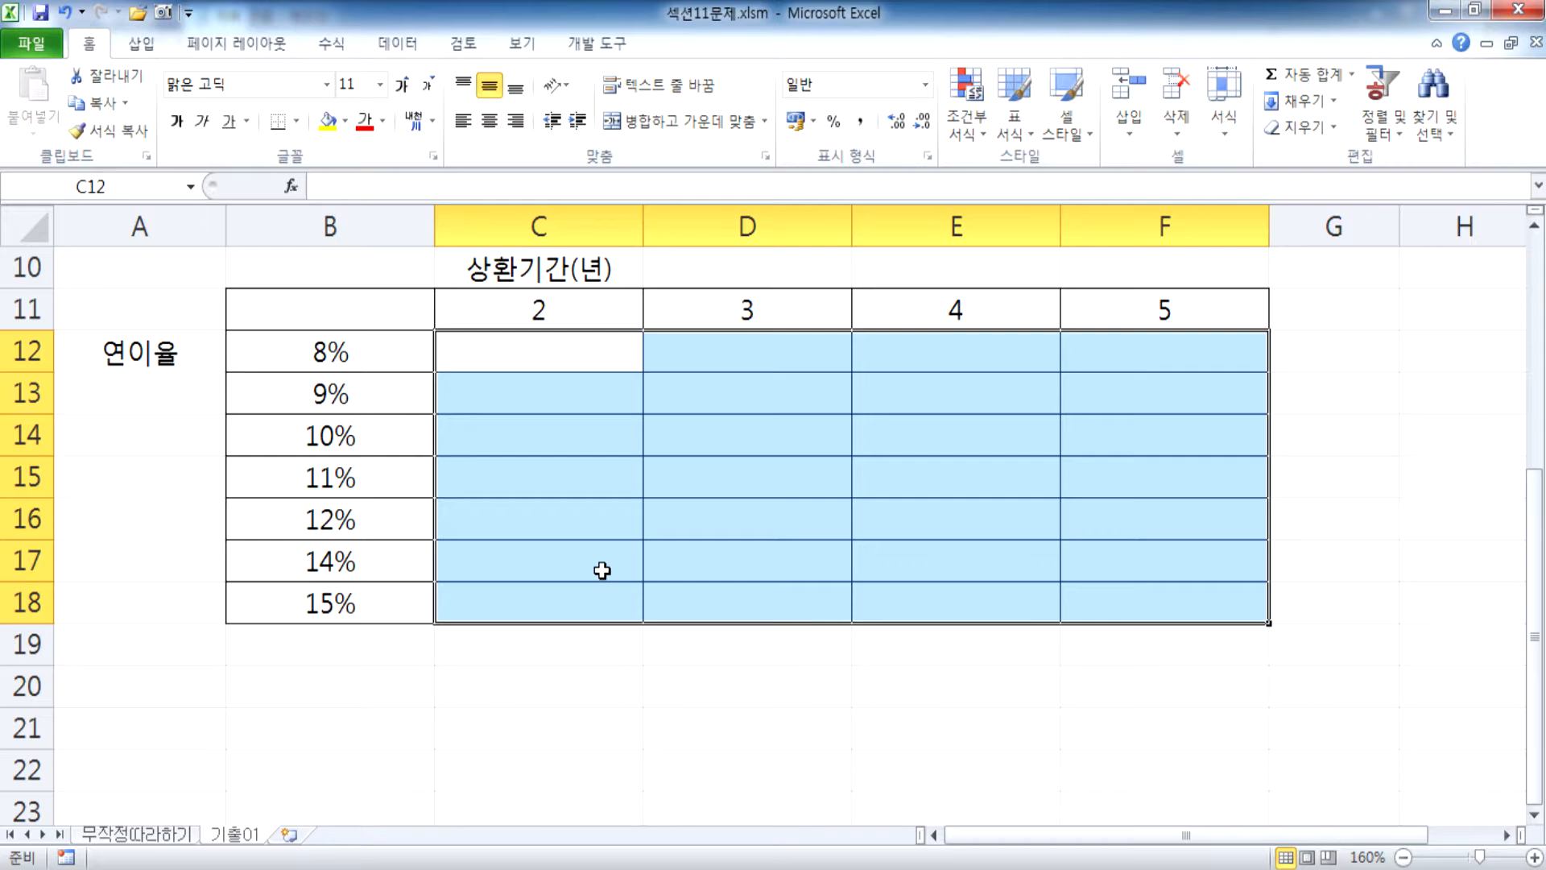
Inspect the PMT formula for the monthly repayment in B5 without changing it, and review the repayment grid C12:F18.
scroll(603, 570, up, 3)
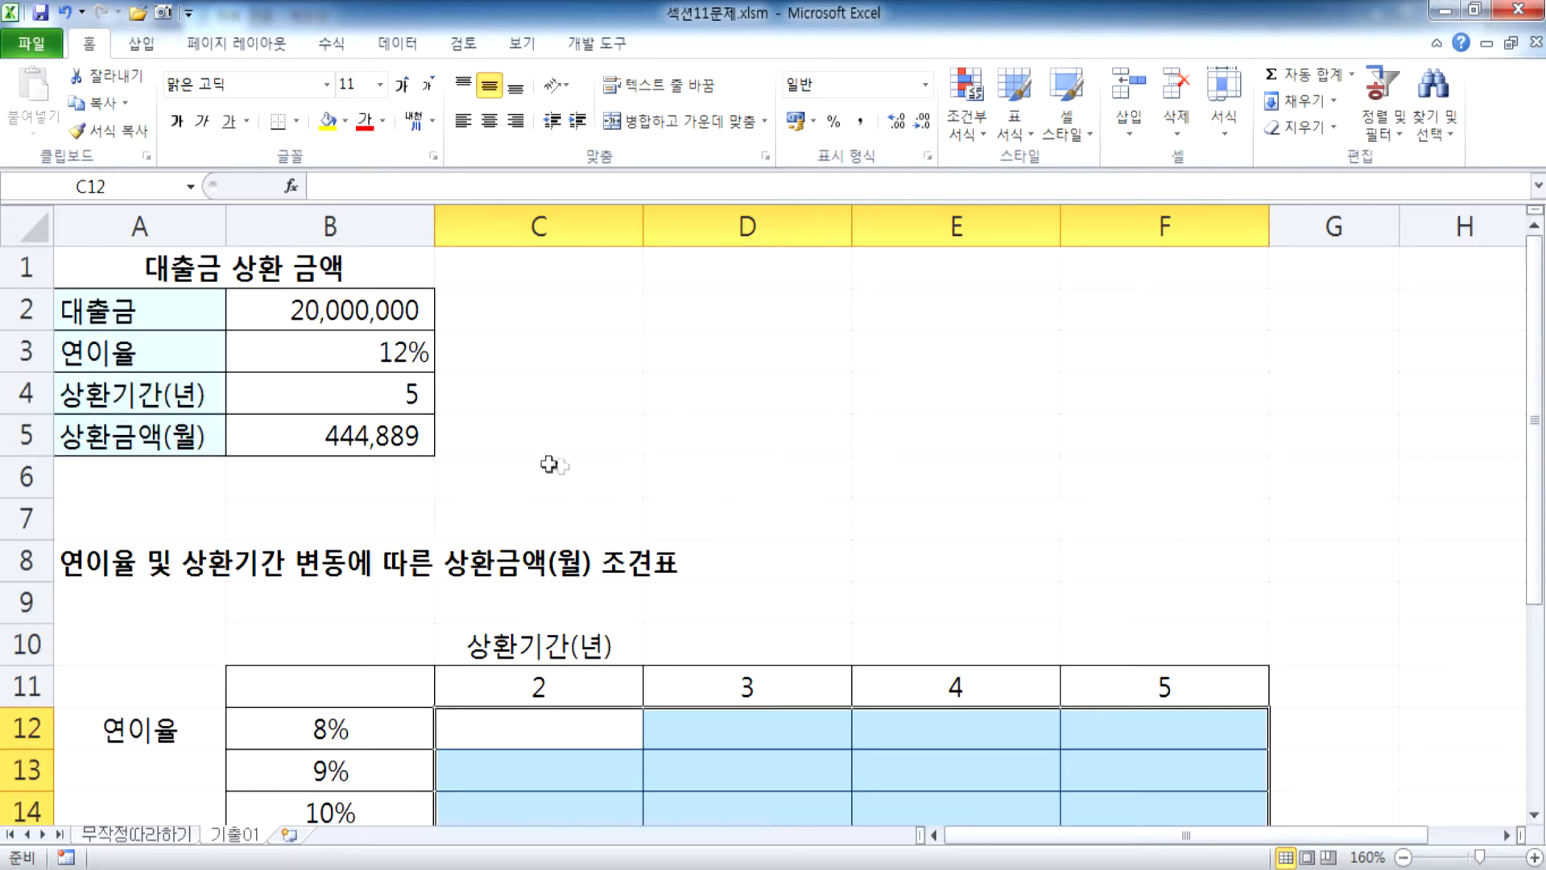
scroll(564, 464, down, 1)
scroll(584, 451, up, 1)
click(380, 348)
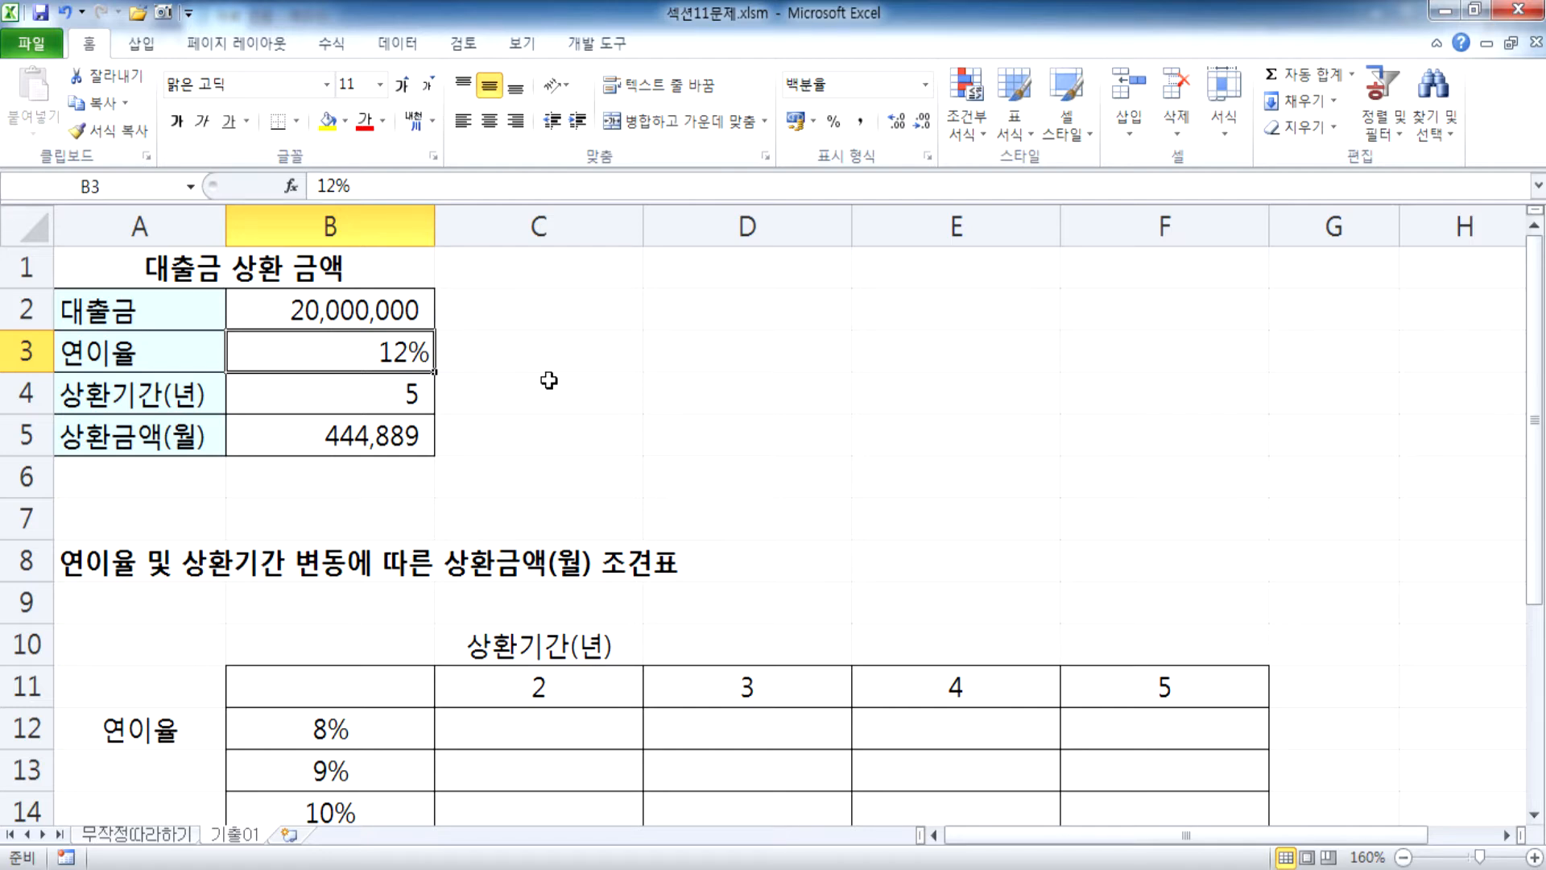
click(315, 435)
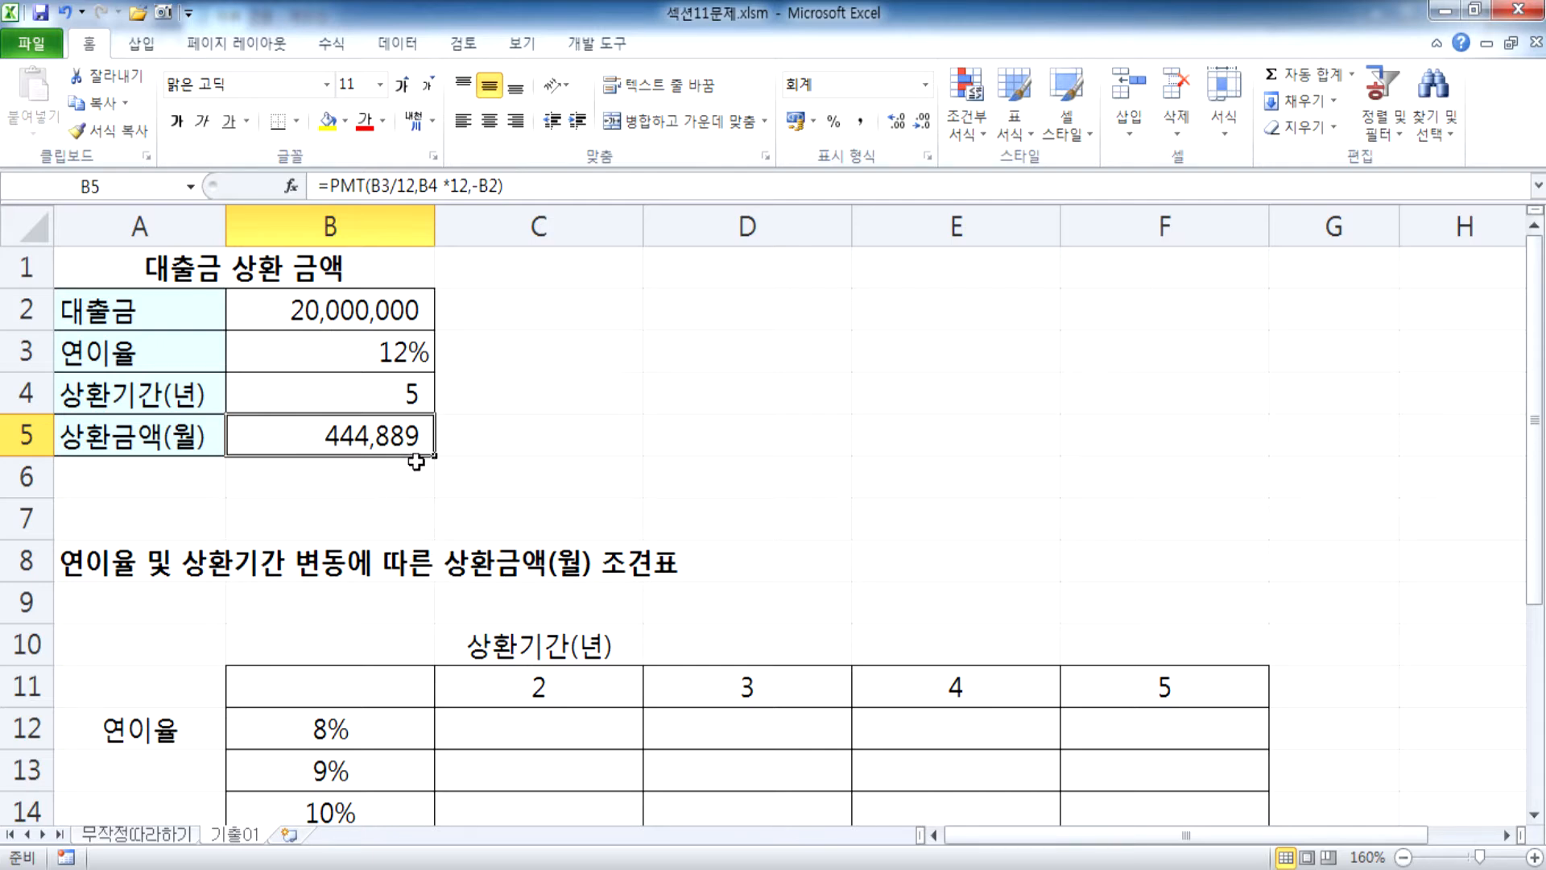
key(F2)
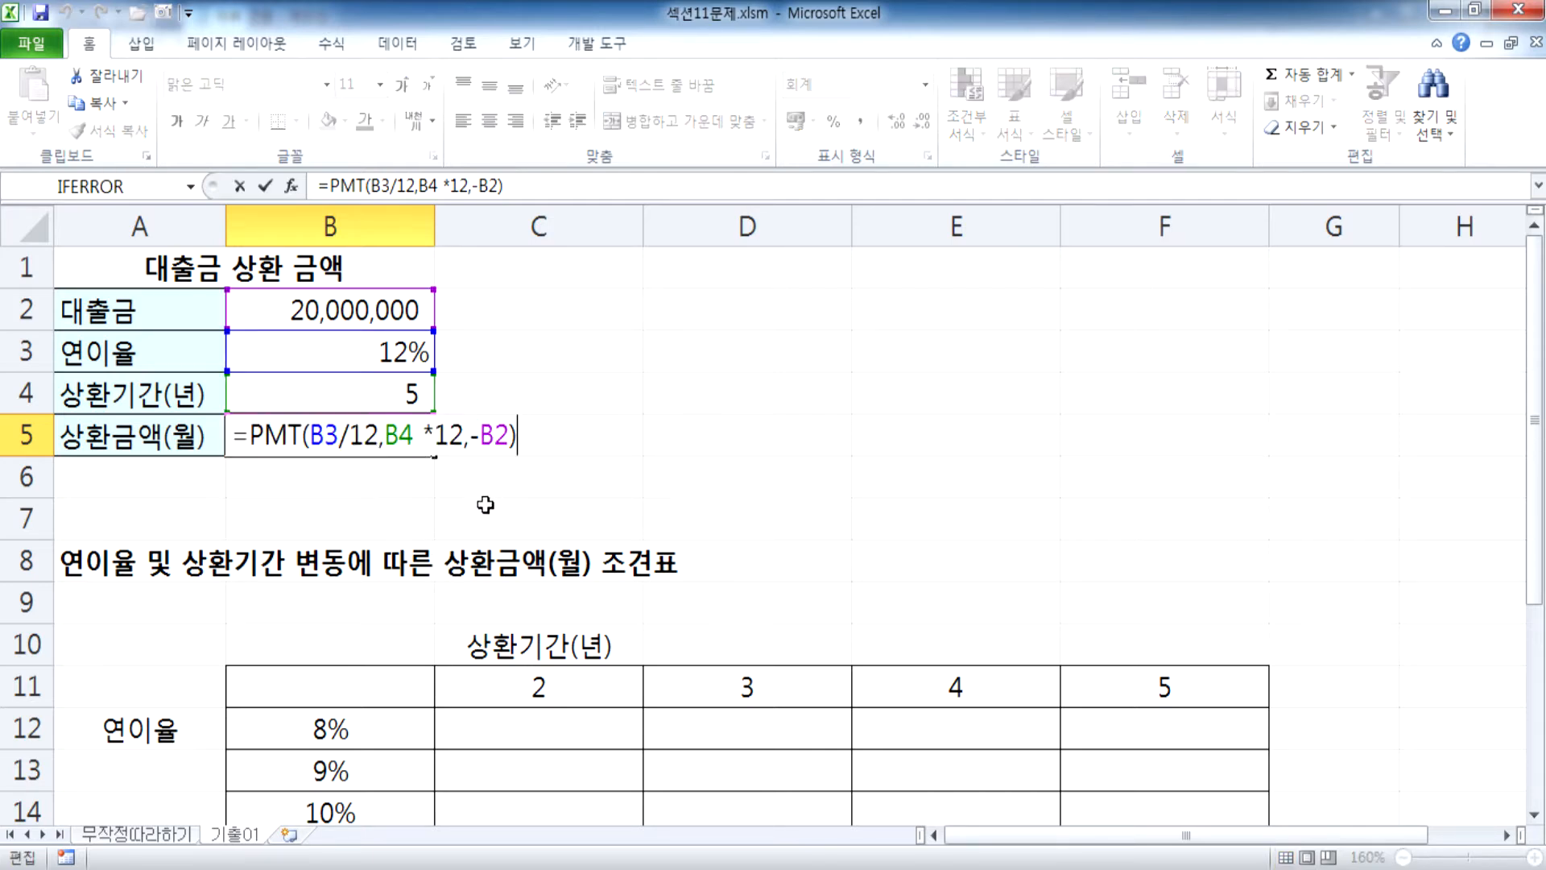
drag(251, 435, 301, 435)
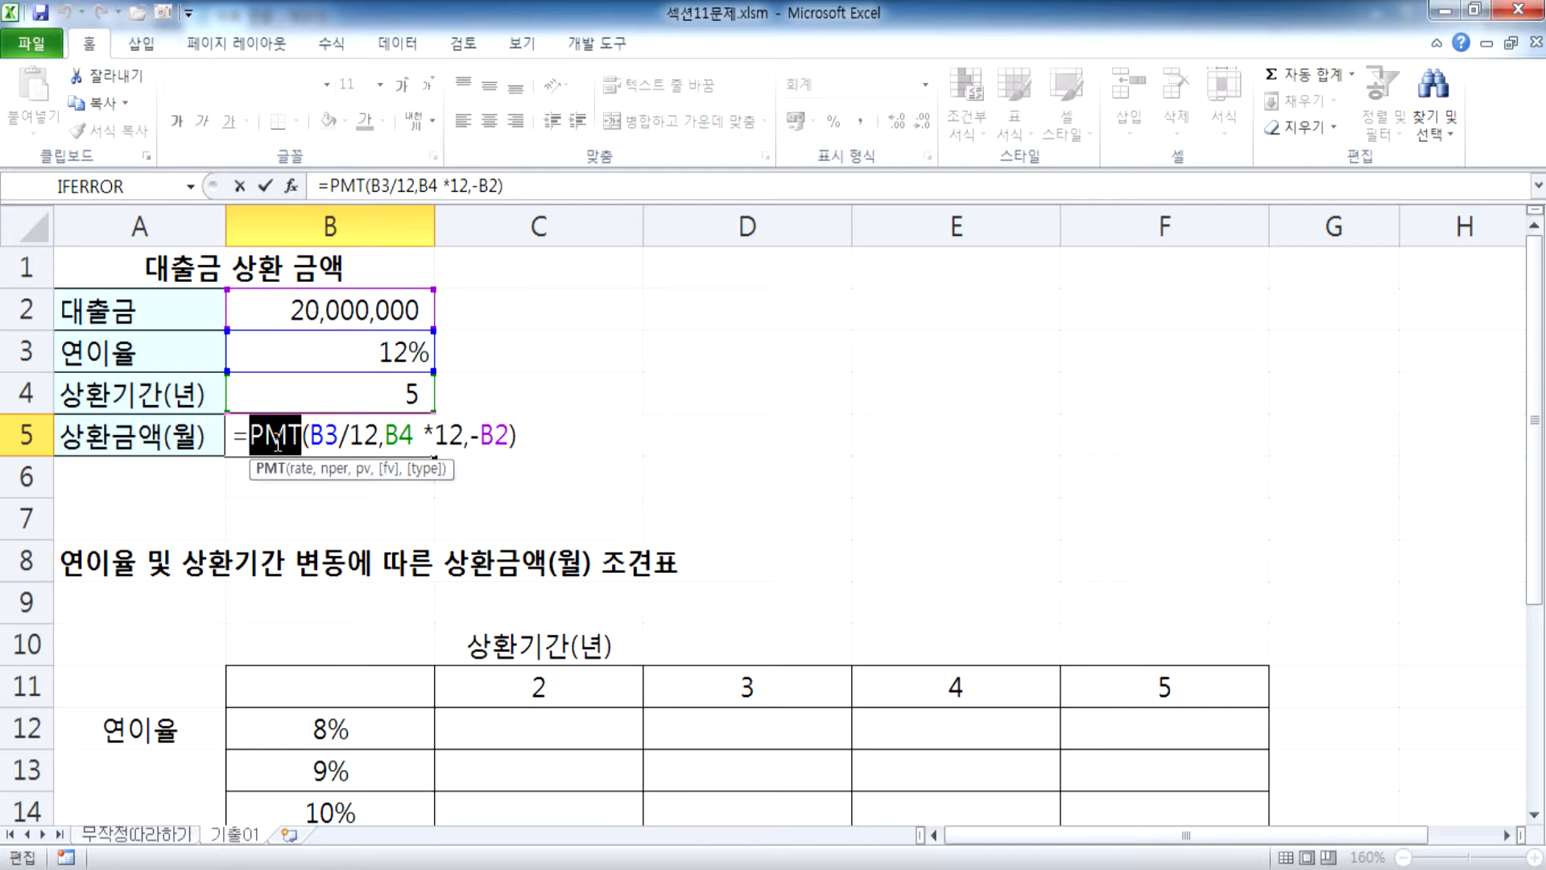
key(Escape)
scroll(507, 483, down, 2)
drag(515, 482, 1099, 737)
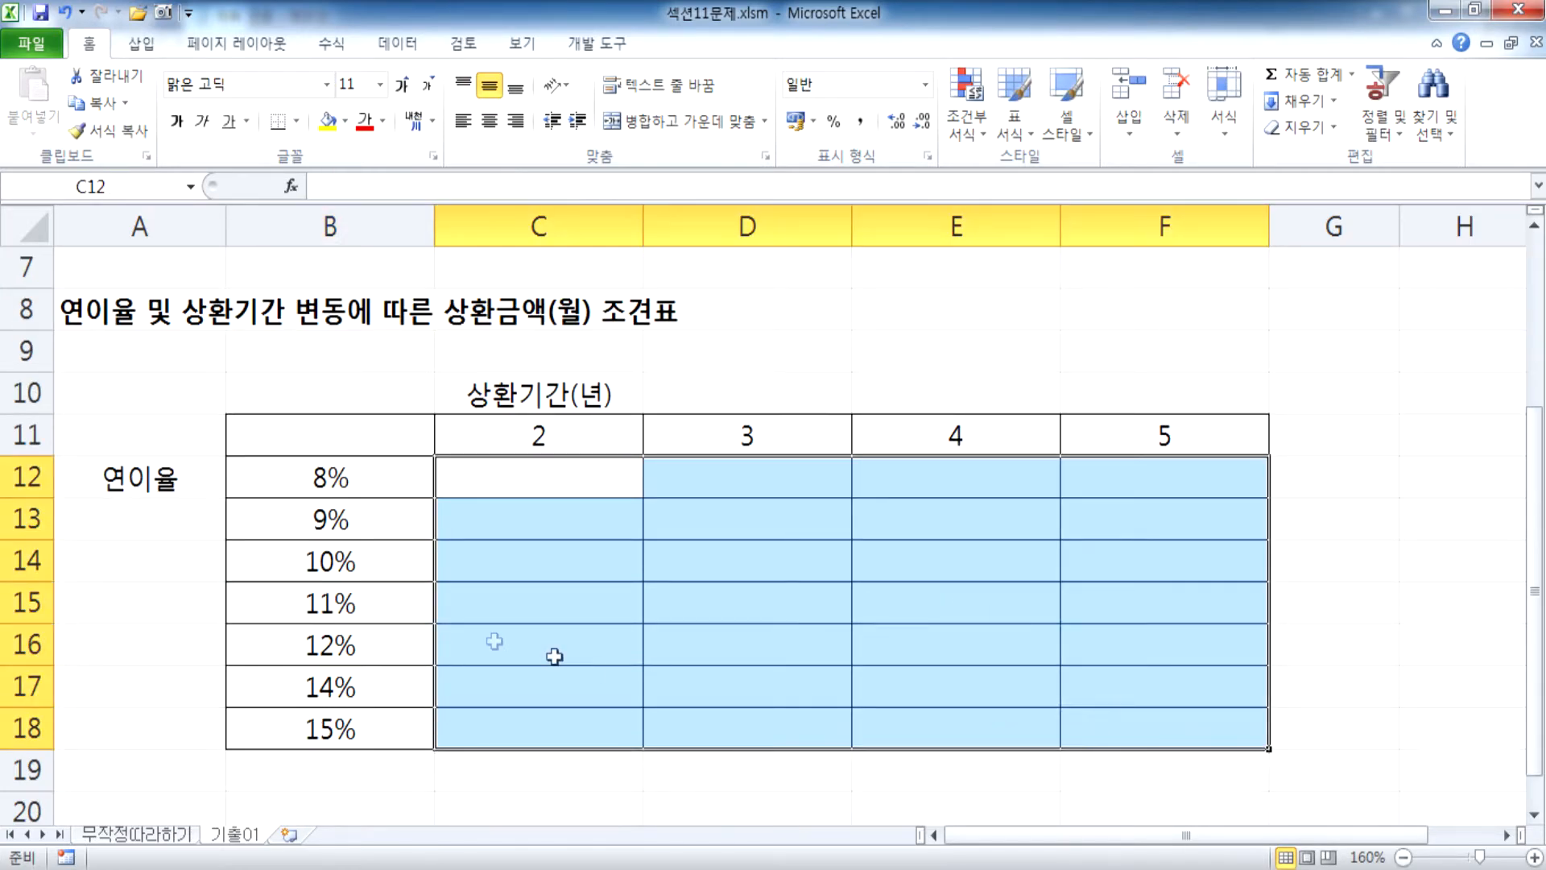
scroll(580, 657, up, 2)
click(90, 270)
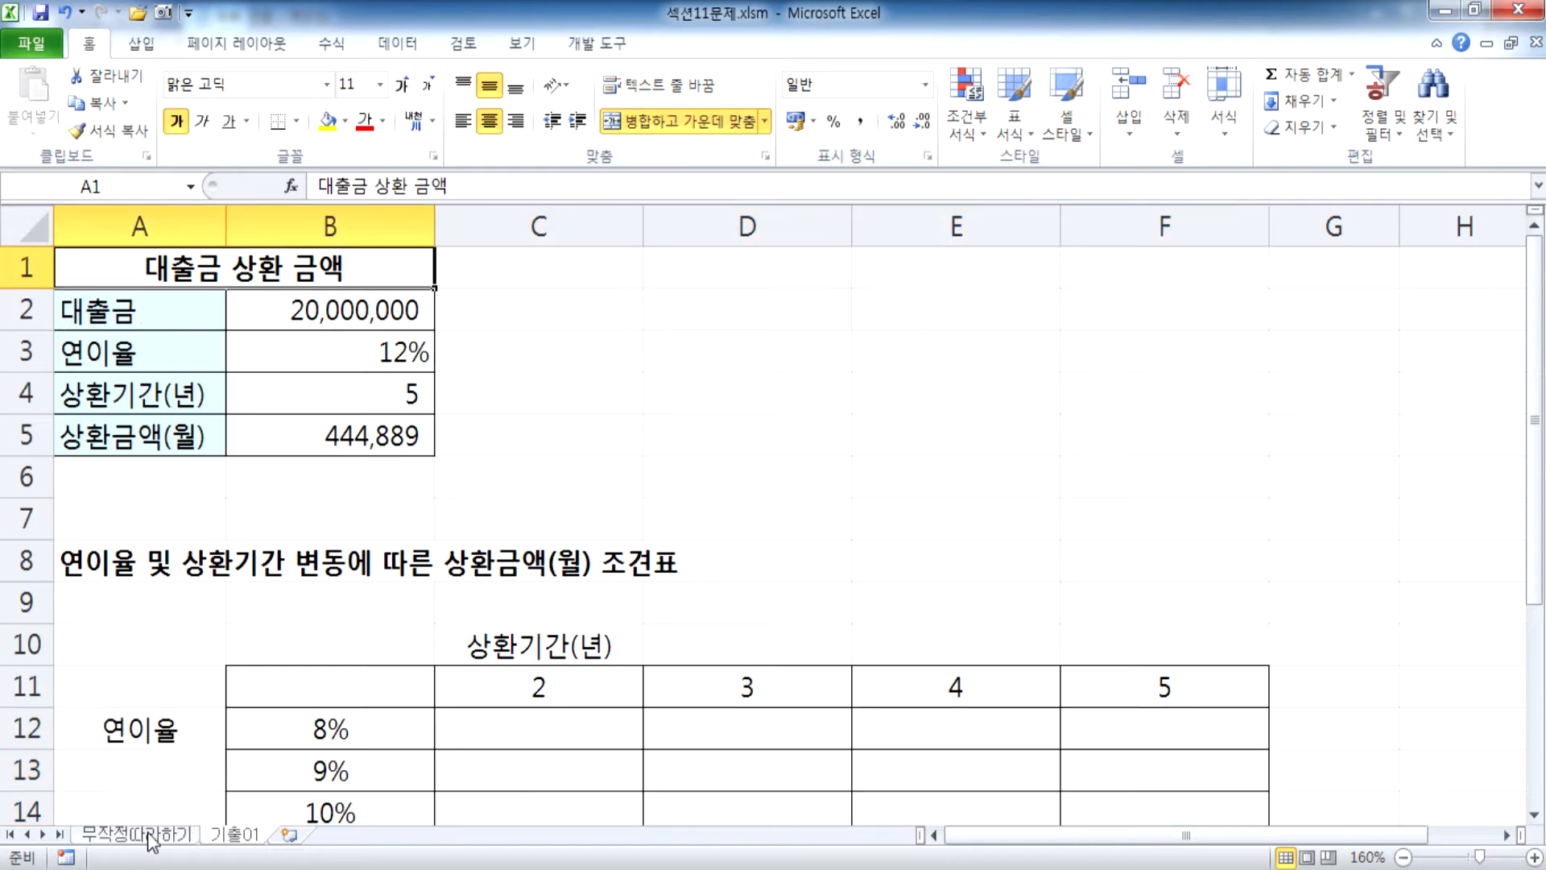
Return to the 무작정따라하기 sheet and switch to the Notepad notes.
click(234, 834)
key(alt+Tab)
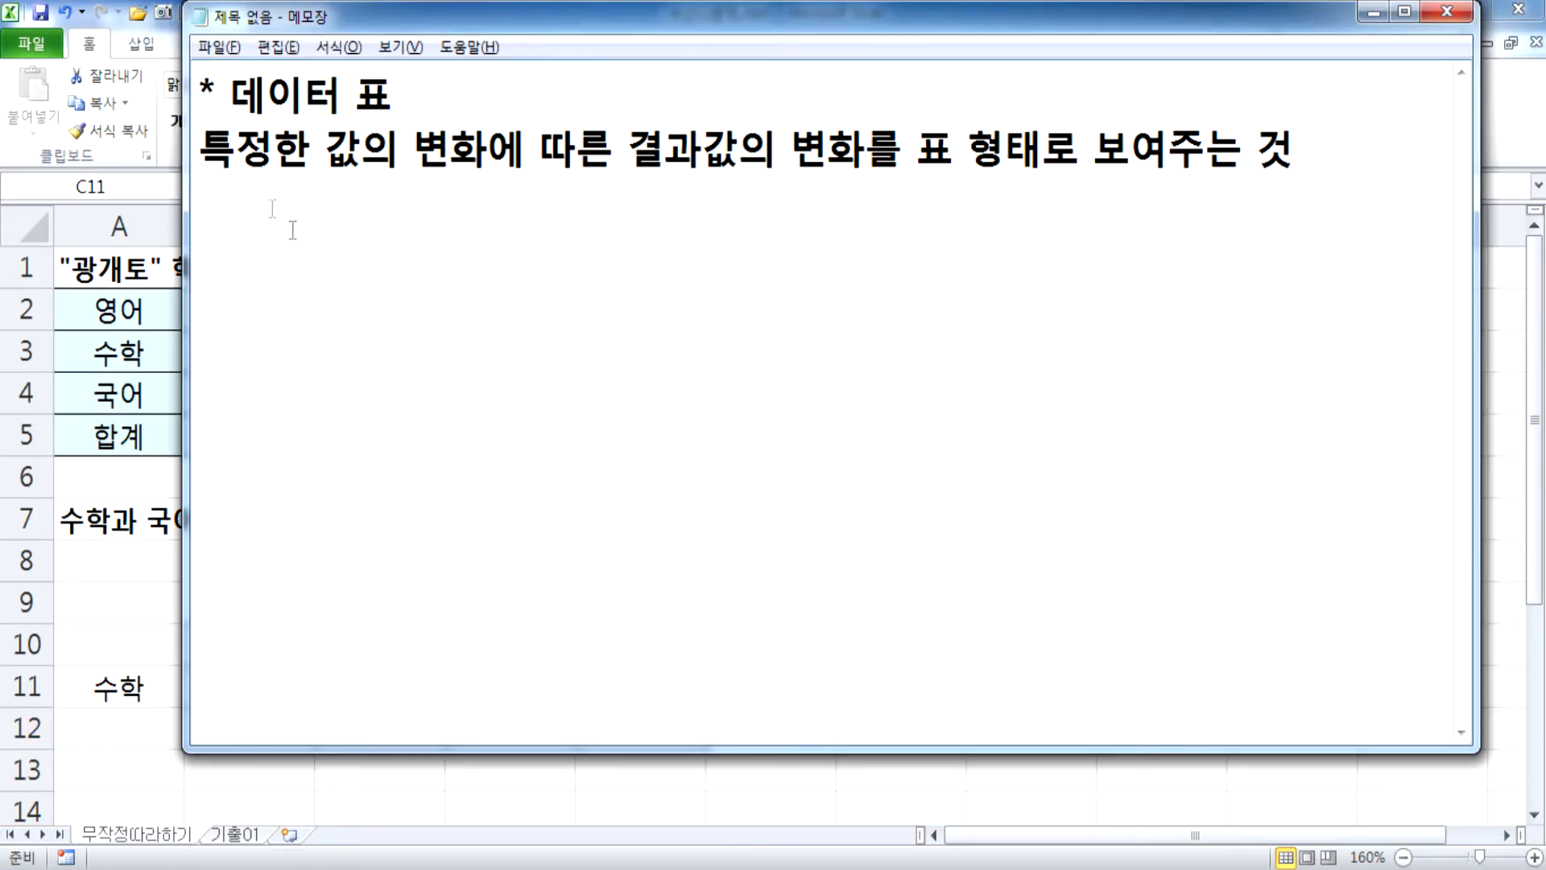
Place the Notepad window beside the worksheet on half the screen and insert "(입력)" after "특정한 값" in the data table definition.
drag(535, 27, 769, 40)
drag(927, 42, 1542, 36)
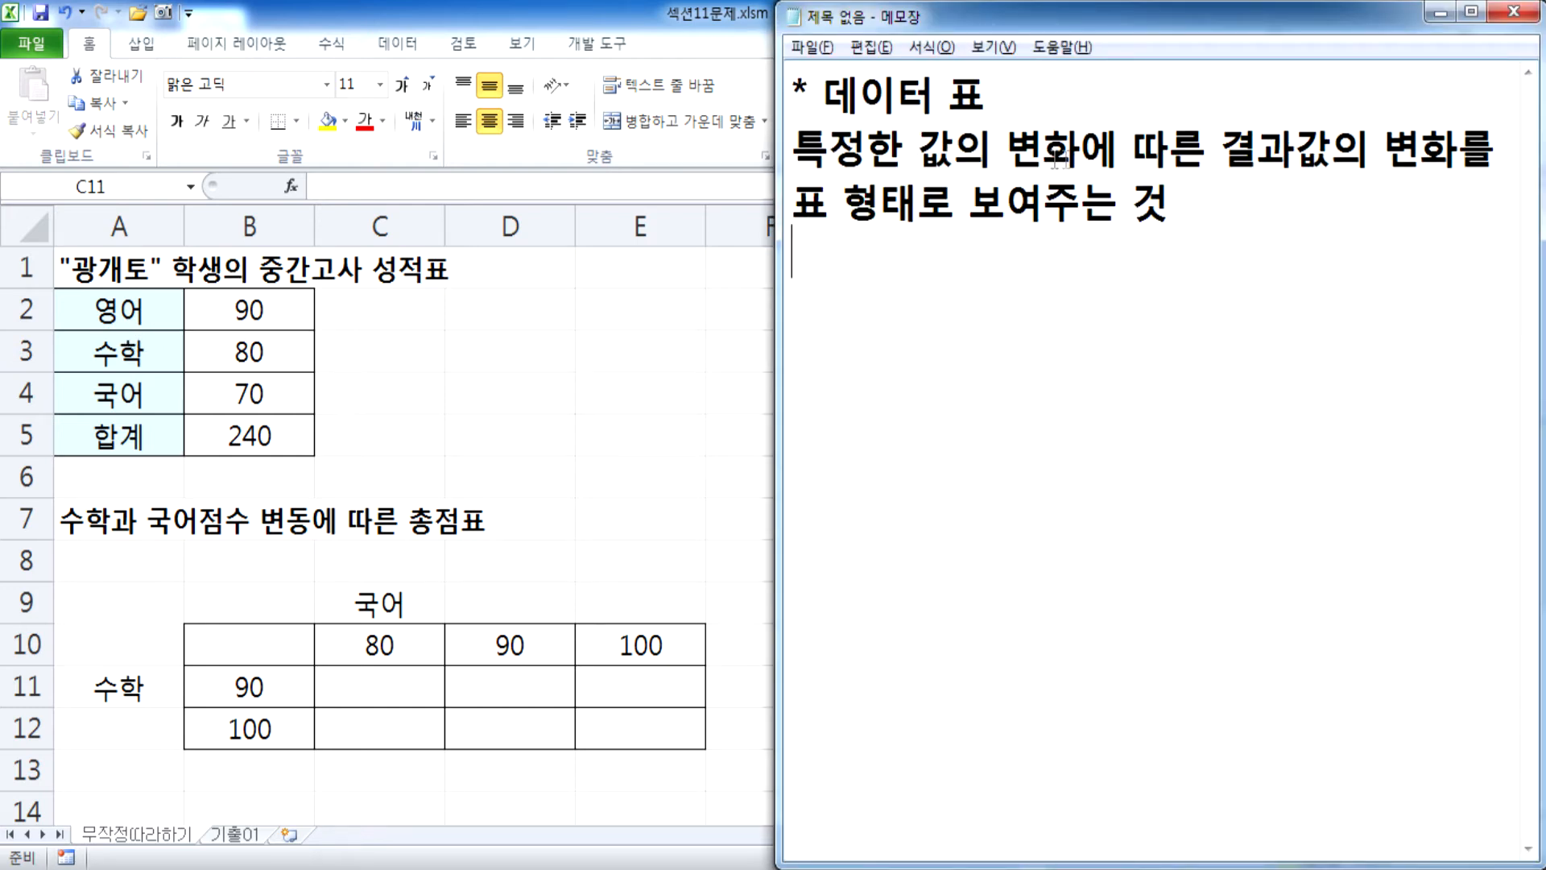
click(954, 154)
text((입력))
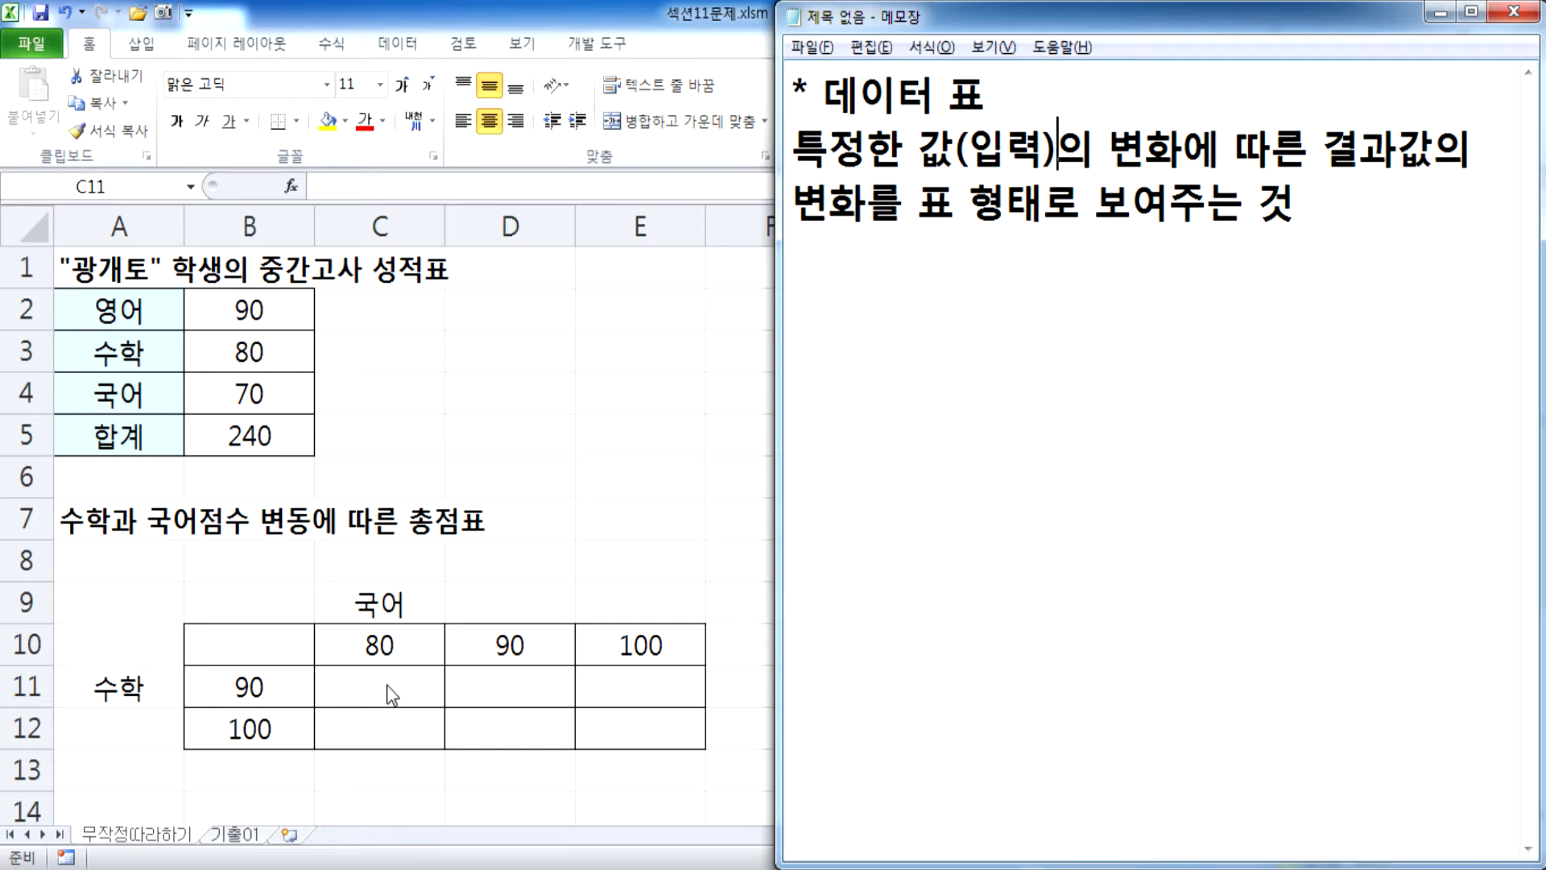
Switch to Excel and examine the scores in B2:B4 against the 국어 candidates C10:E10, the 수학 candidates B11:B12 and corner cell B10.
key(alt+Tab)
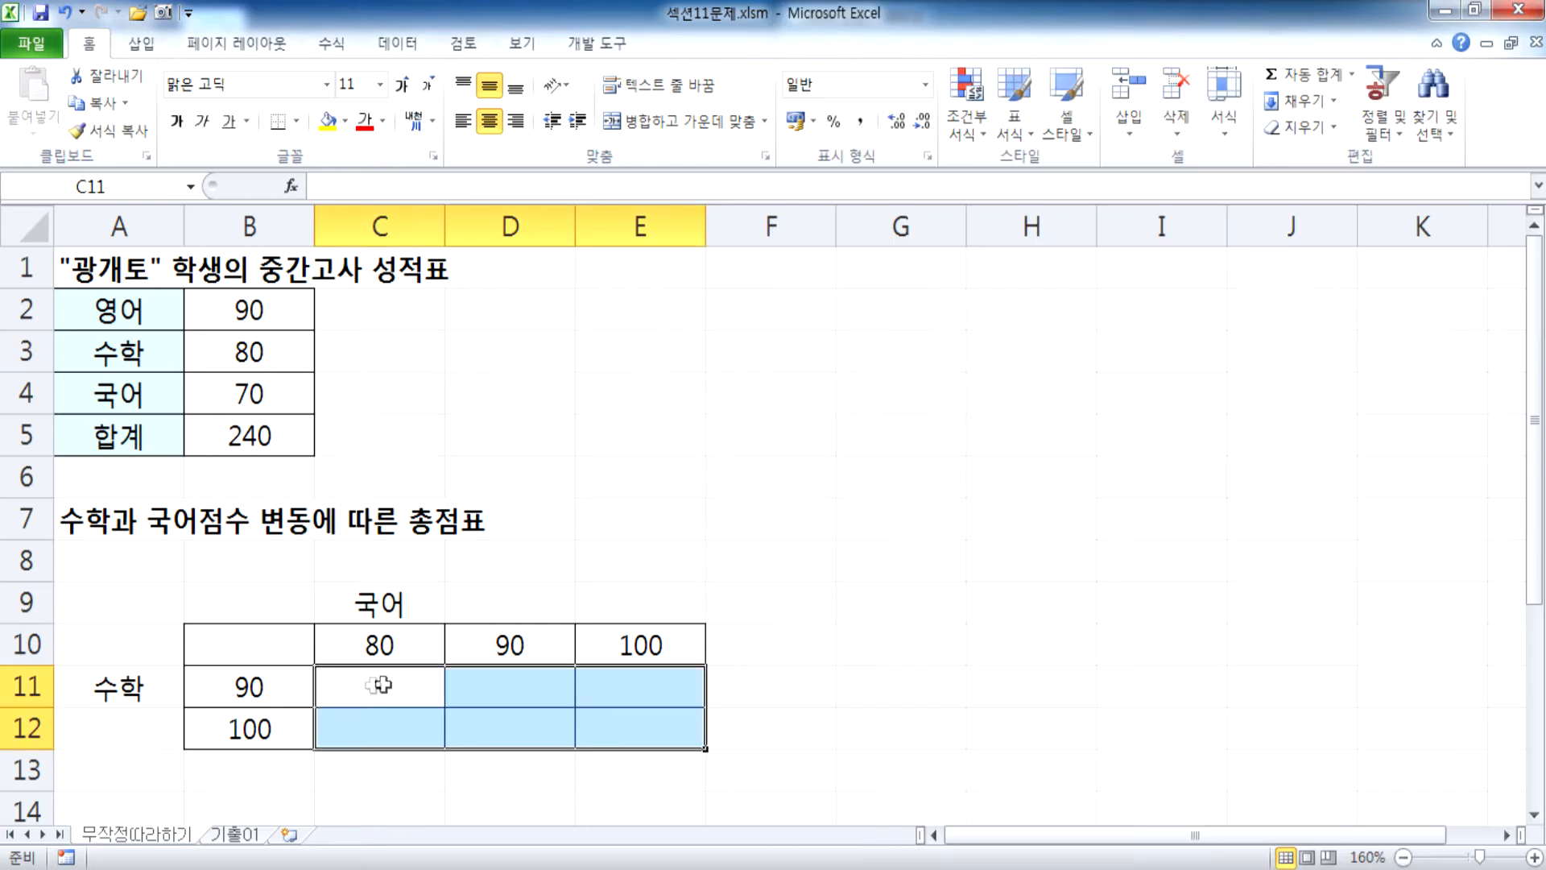
click(274, 649)
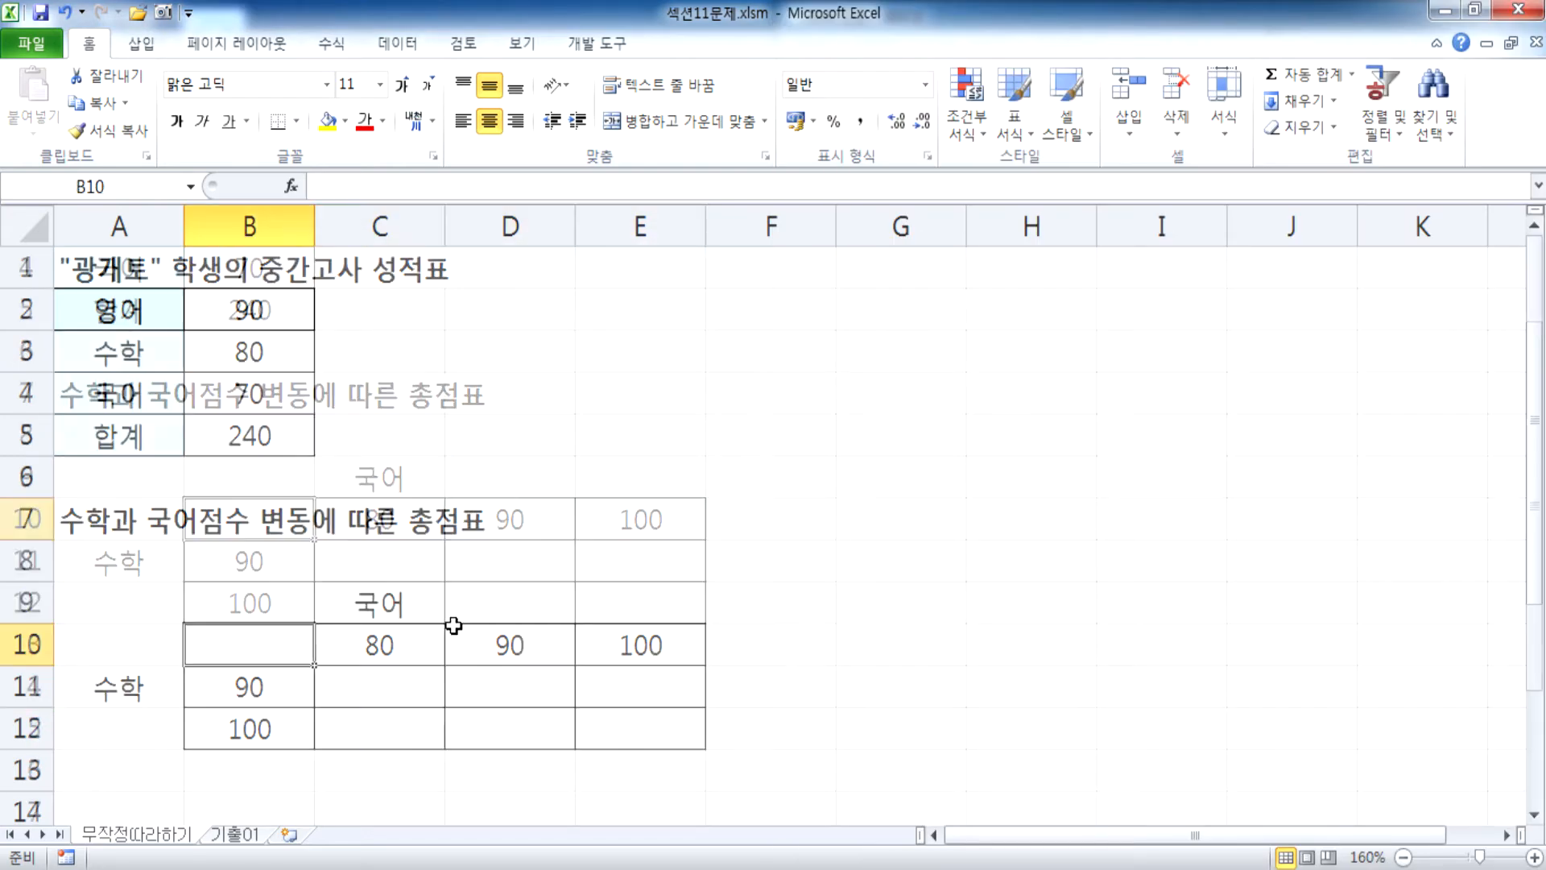
scroll(453, 626, down, 1)
scroll(338, 491, up, 1)
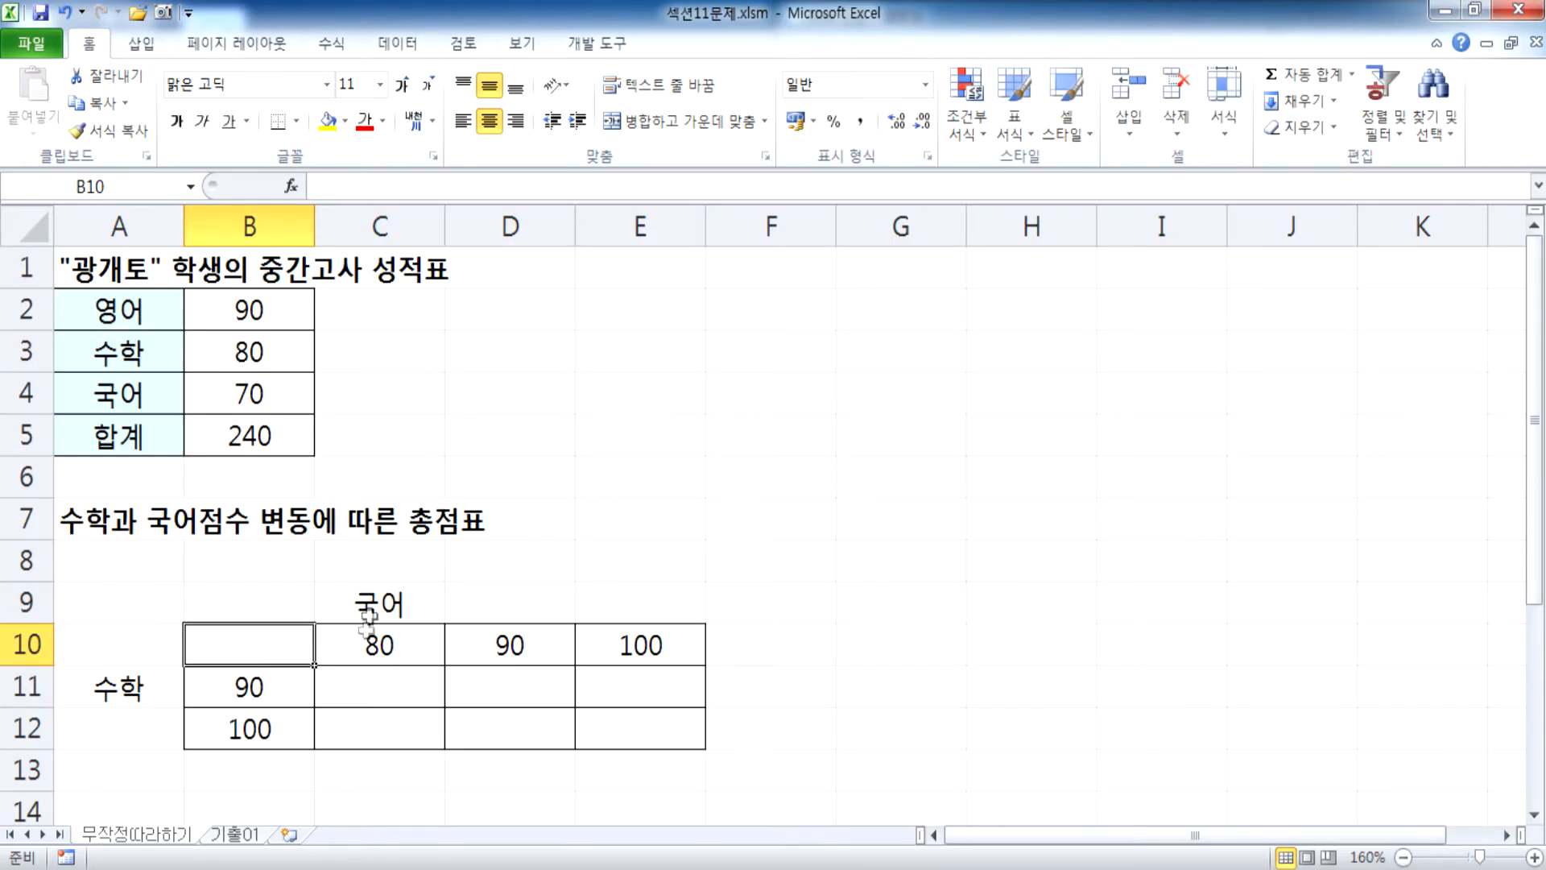
click(242, 320)
drag(256, 352, 242, 403)
drag(345, 635, 596, 642)
drag(266, 689, 214, 734)
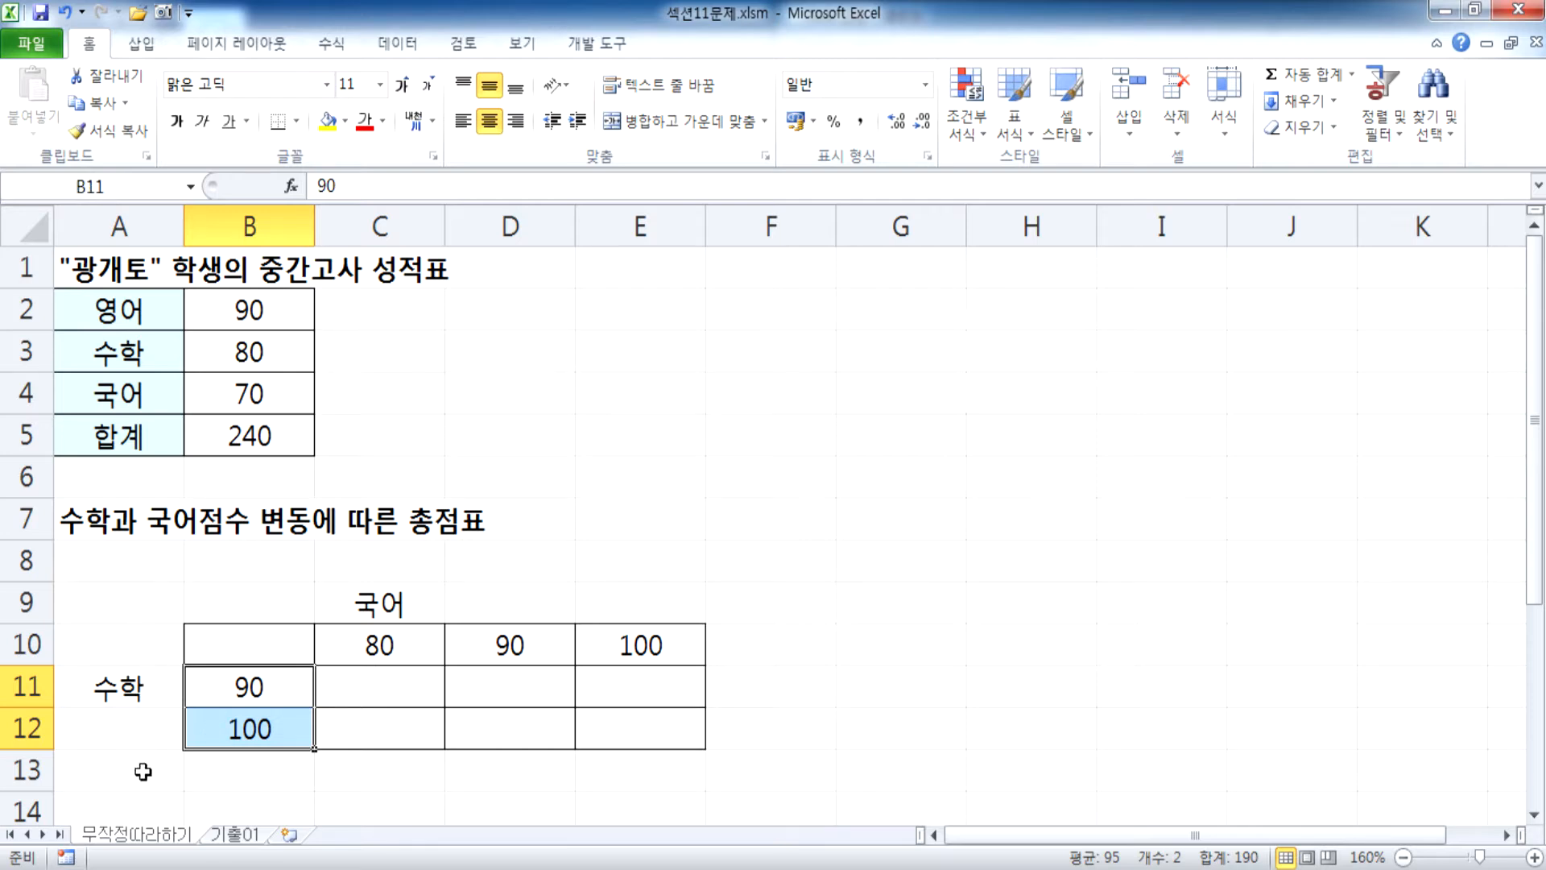
click(650, 521)
click(252, 650)
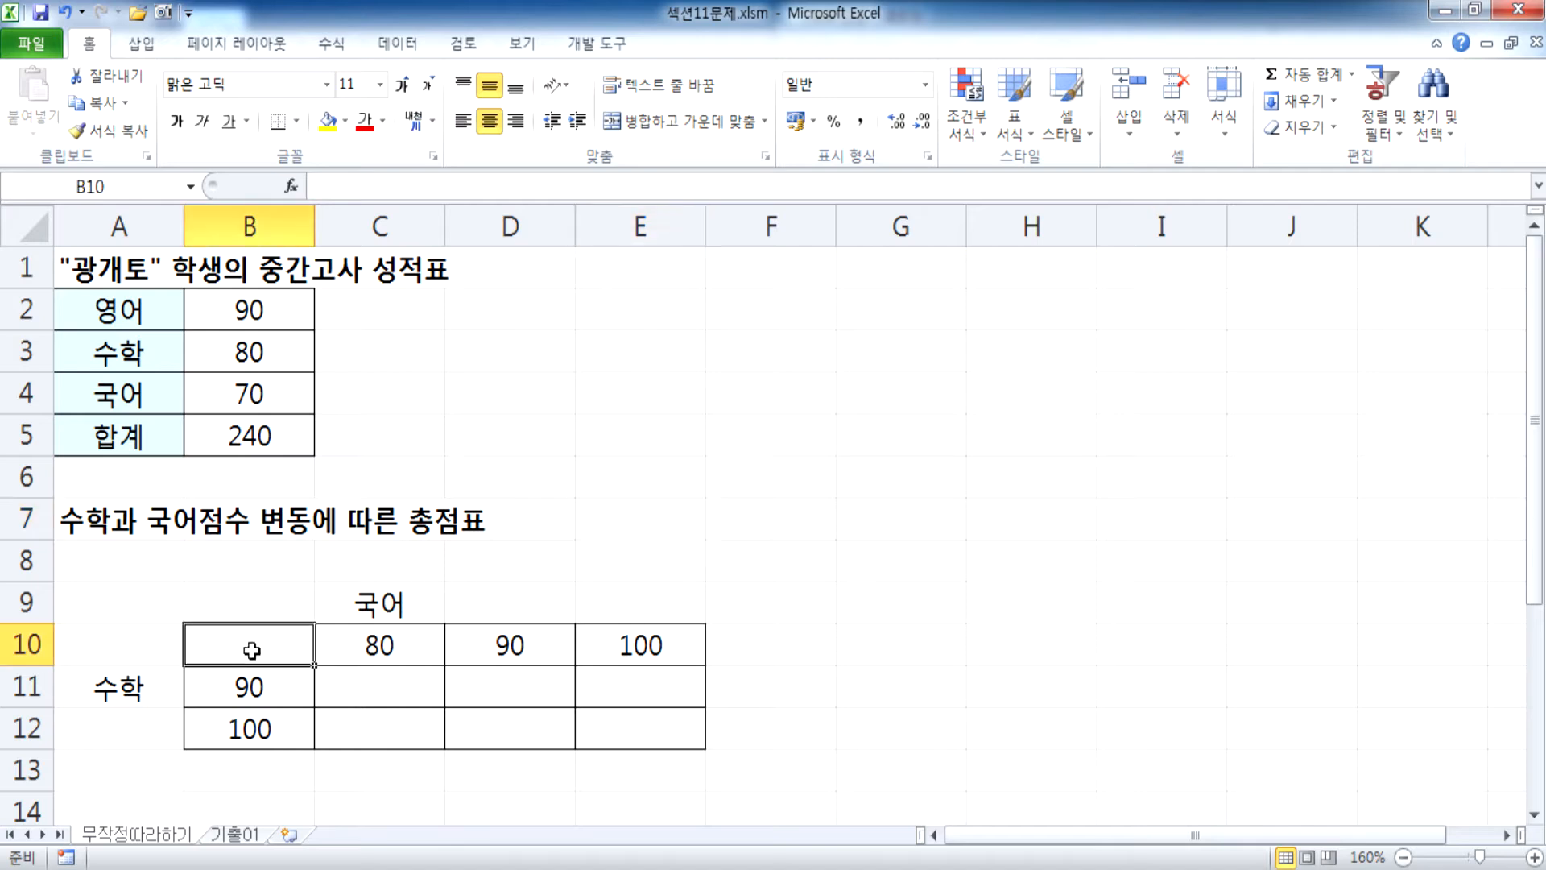
Inspect the SUM formula in the 합계 cell B5 as the source for the corner cell B10, keeping the cell as is.
click(235, 437)
click(235, 655)
click(246, 428)
double_click(246, 427)
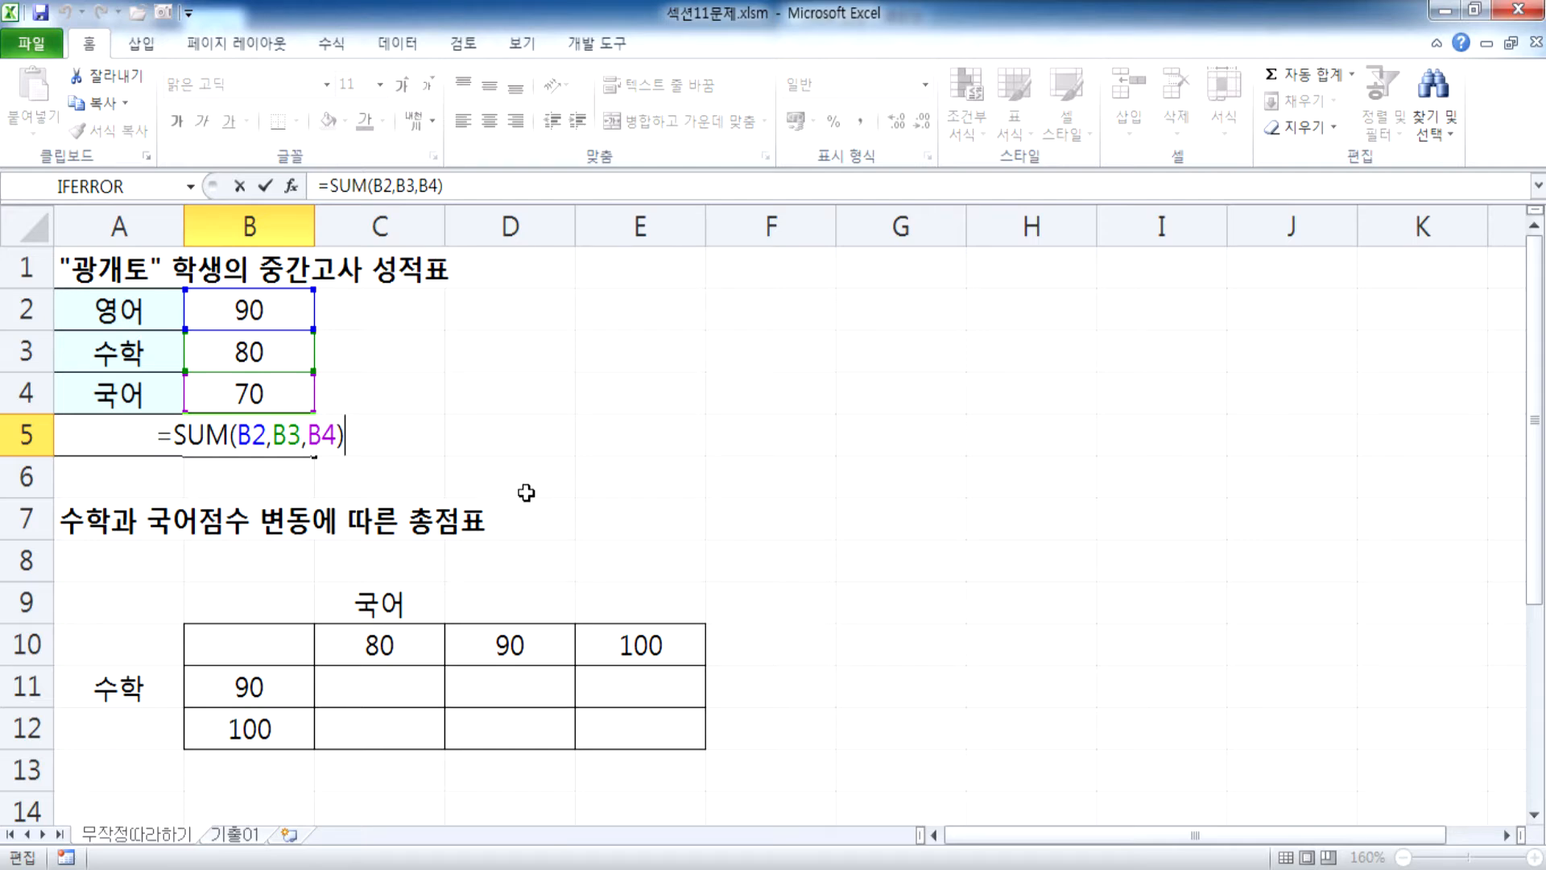
drag(157, 436, 351, 435)
key(Escape)
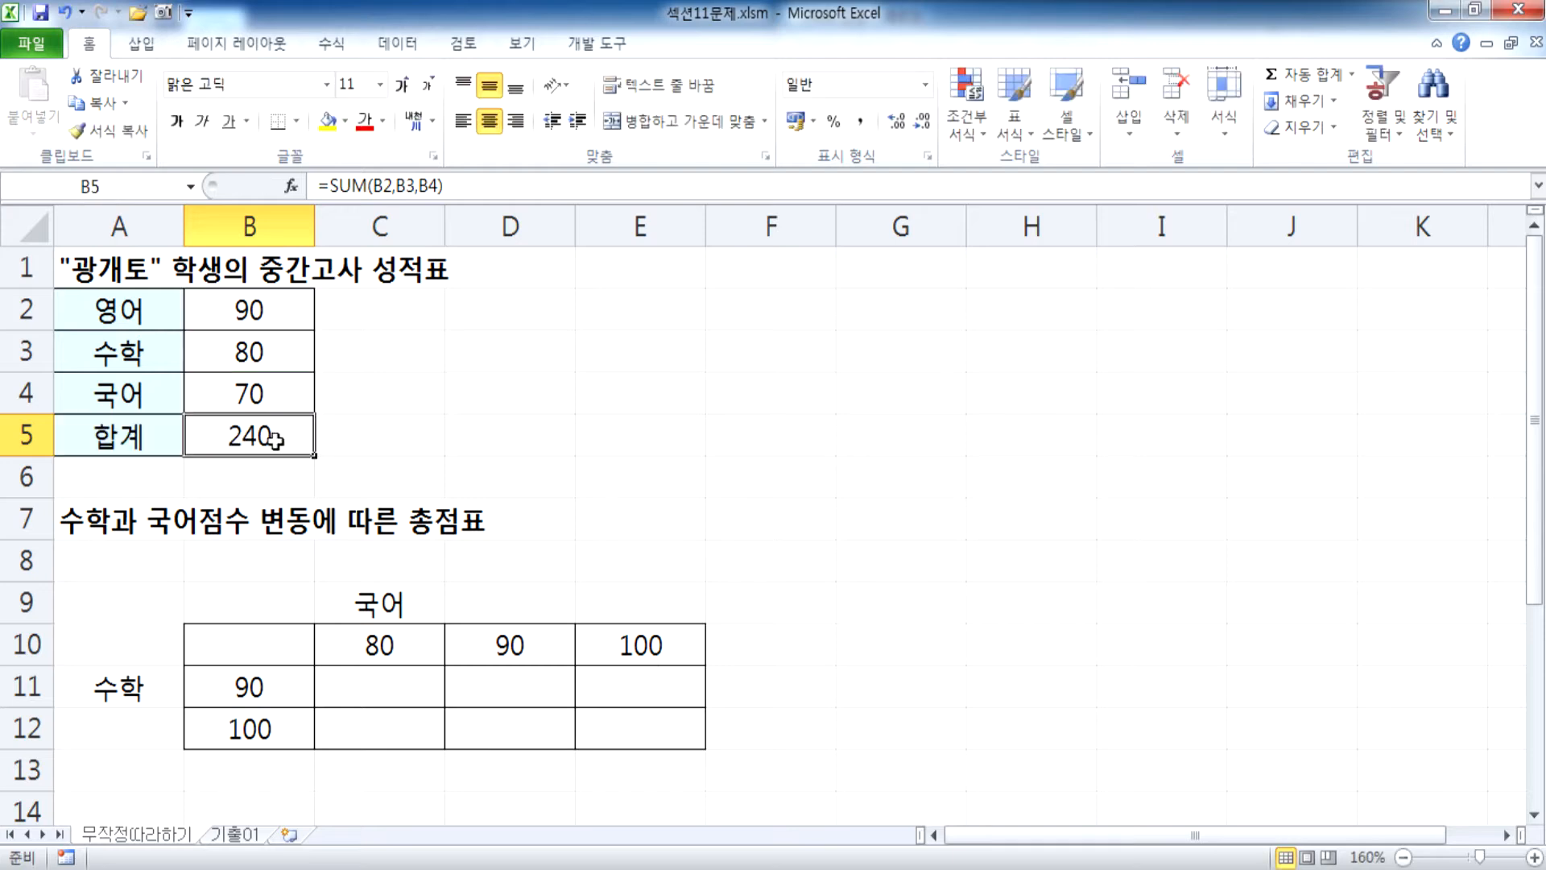
Copy the whole formula text of the 합계 cell B5 and leave cell editing.
right_click(264, 435)
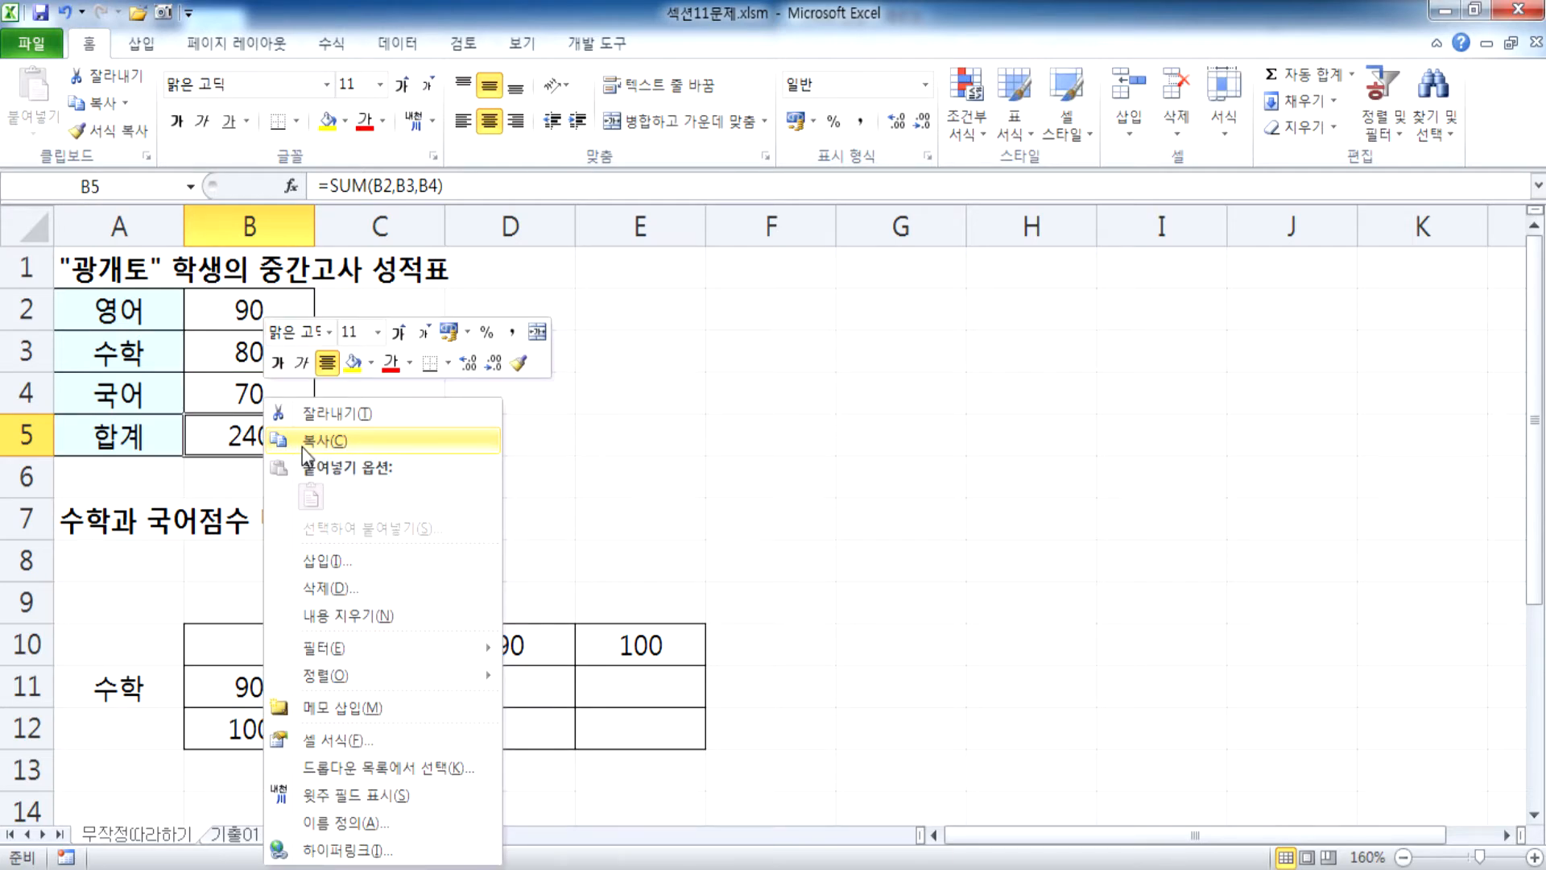
click(322, 441)
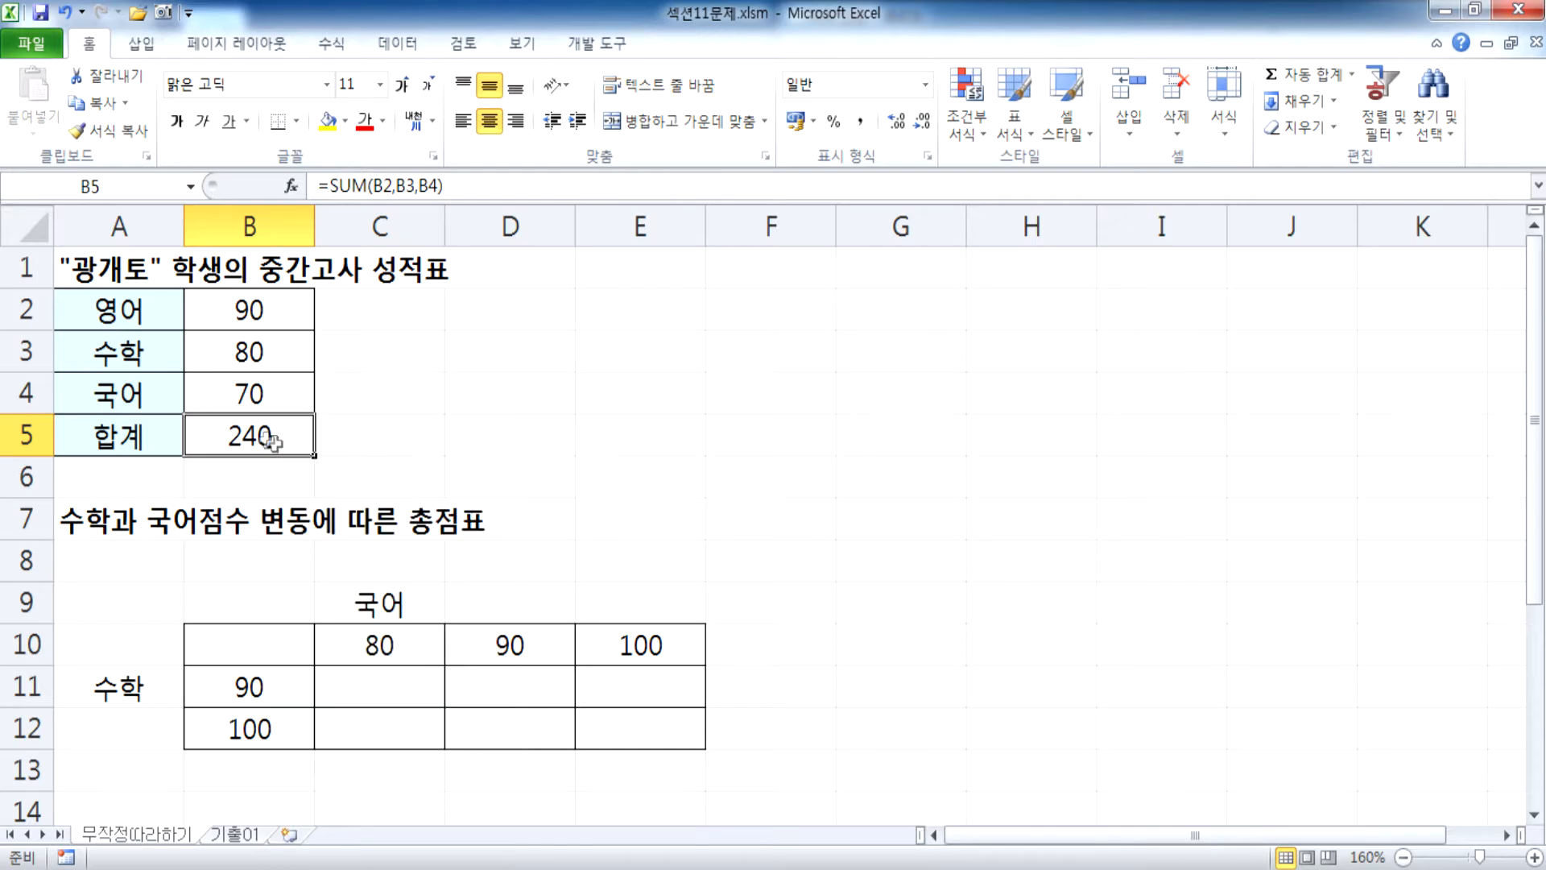
double_click(264, 436)
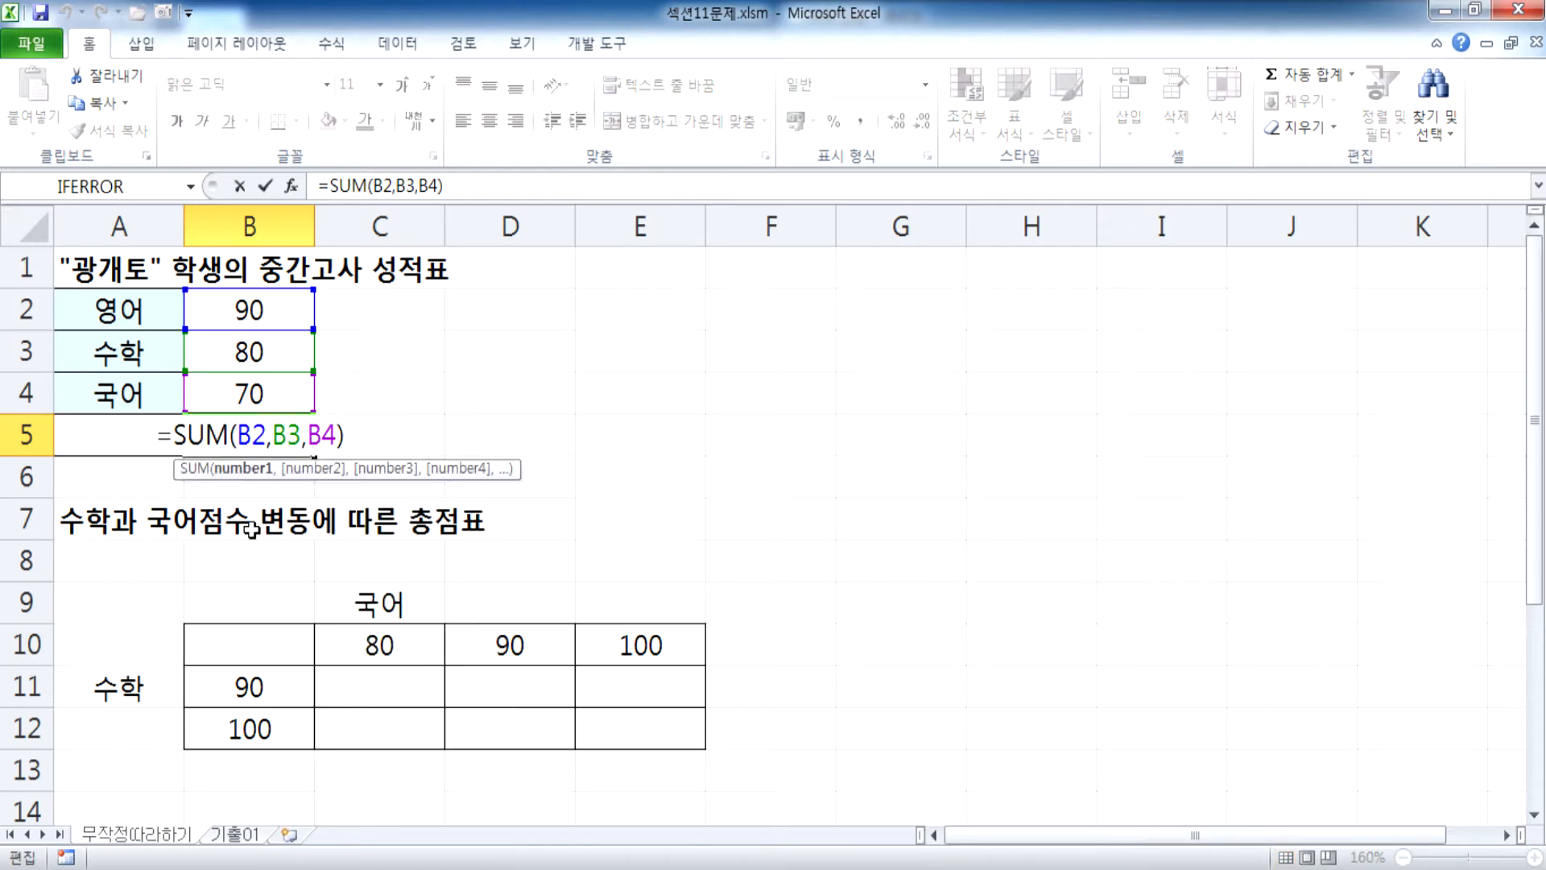
drag(158, 436, 353, 434)
right_click(330, 433)
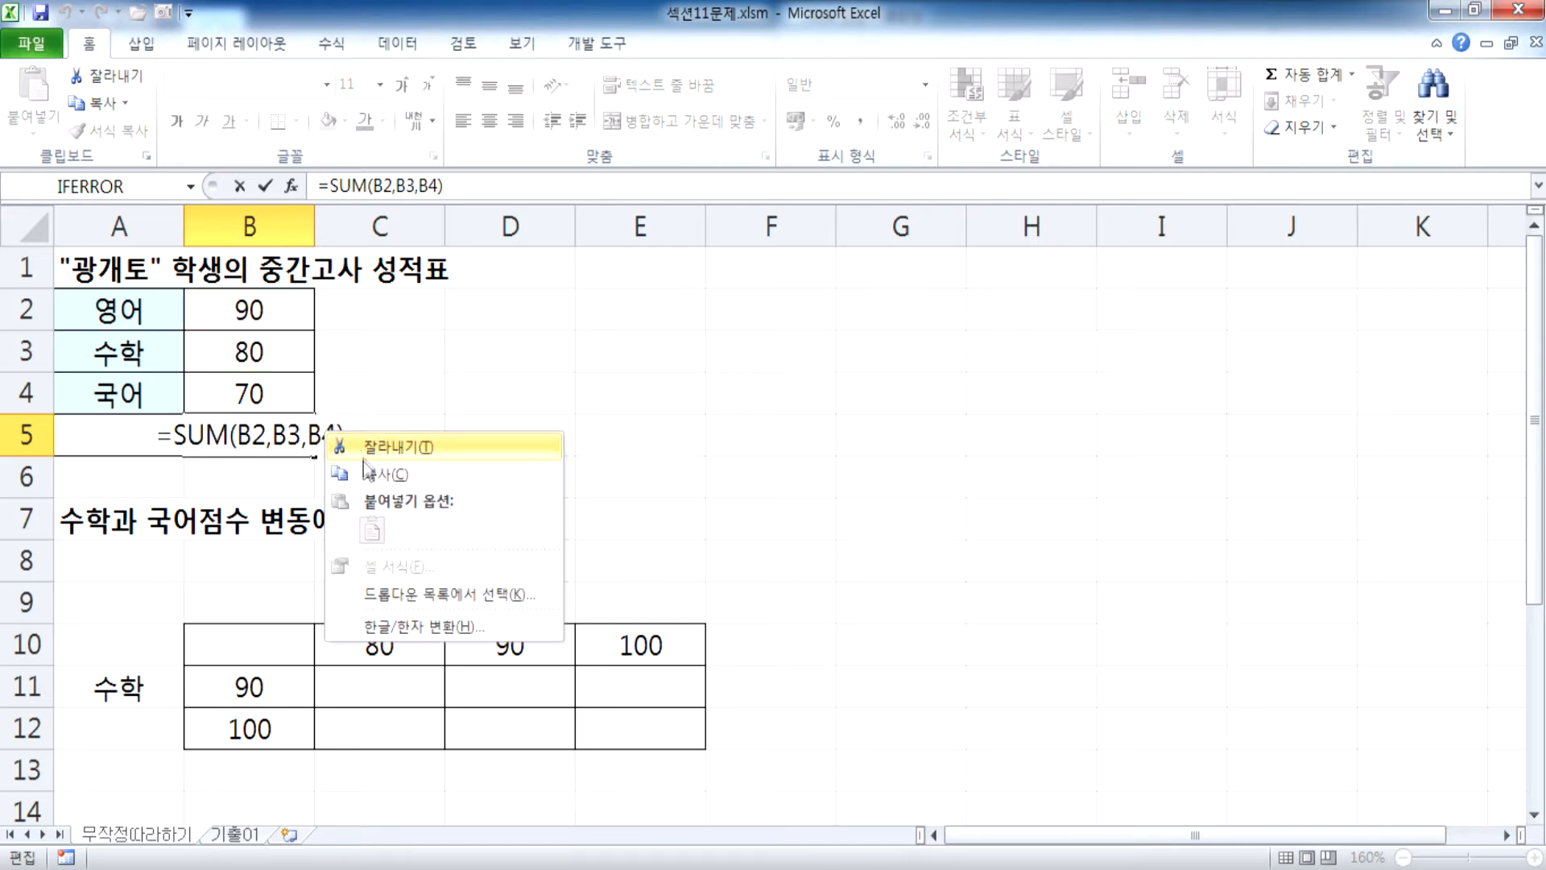
click(372, 471)
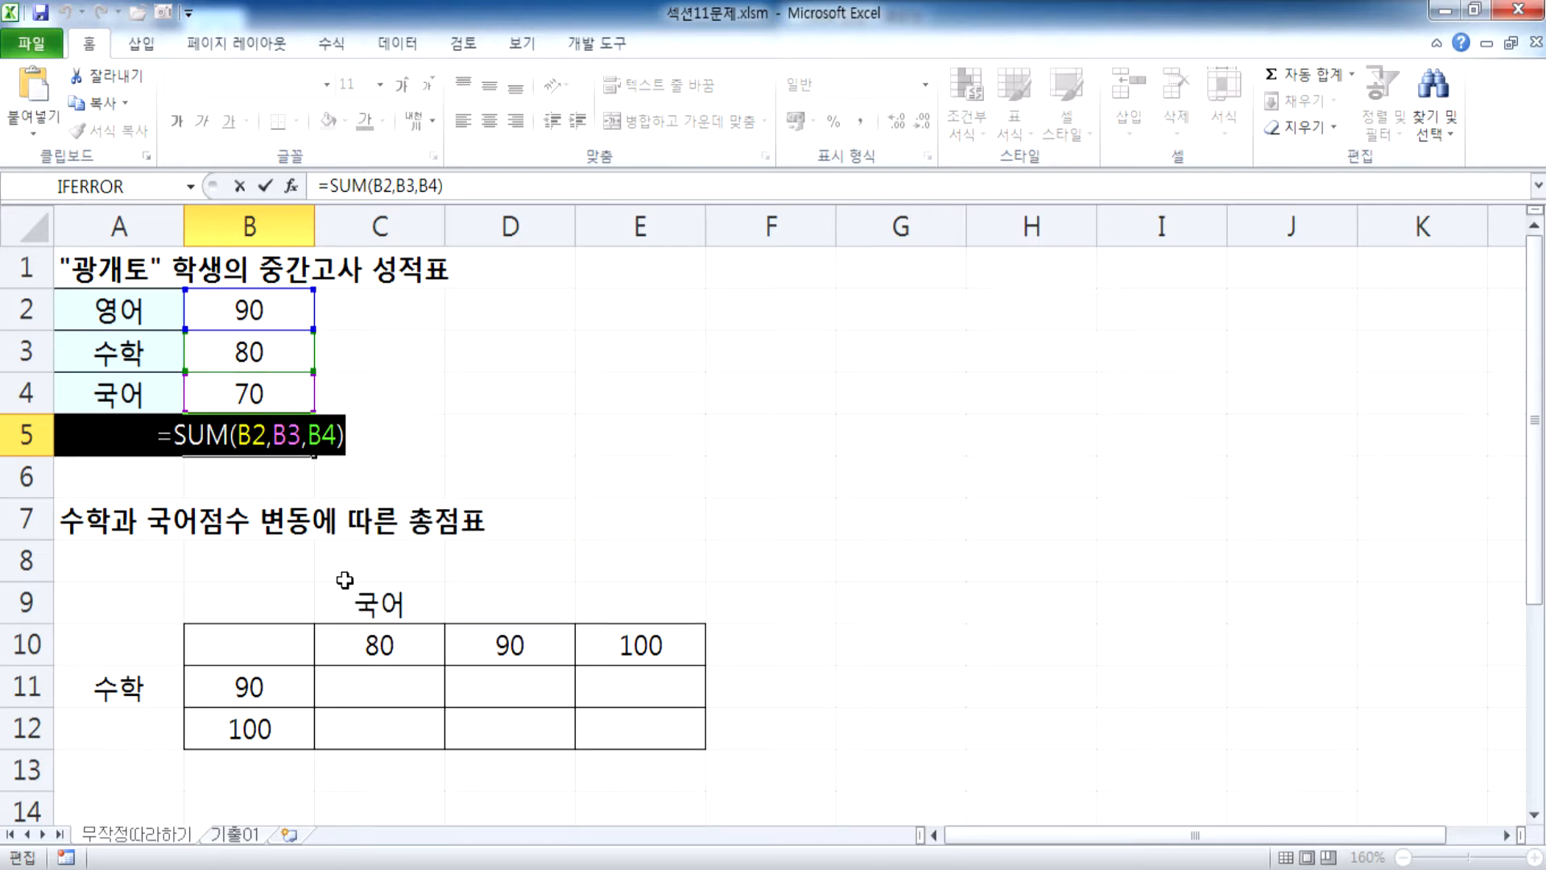
key(Escape)
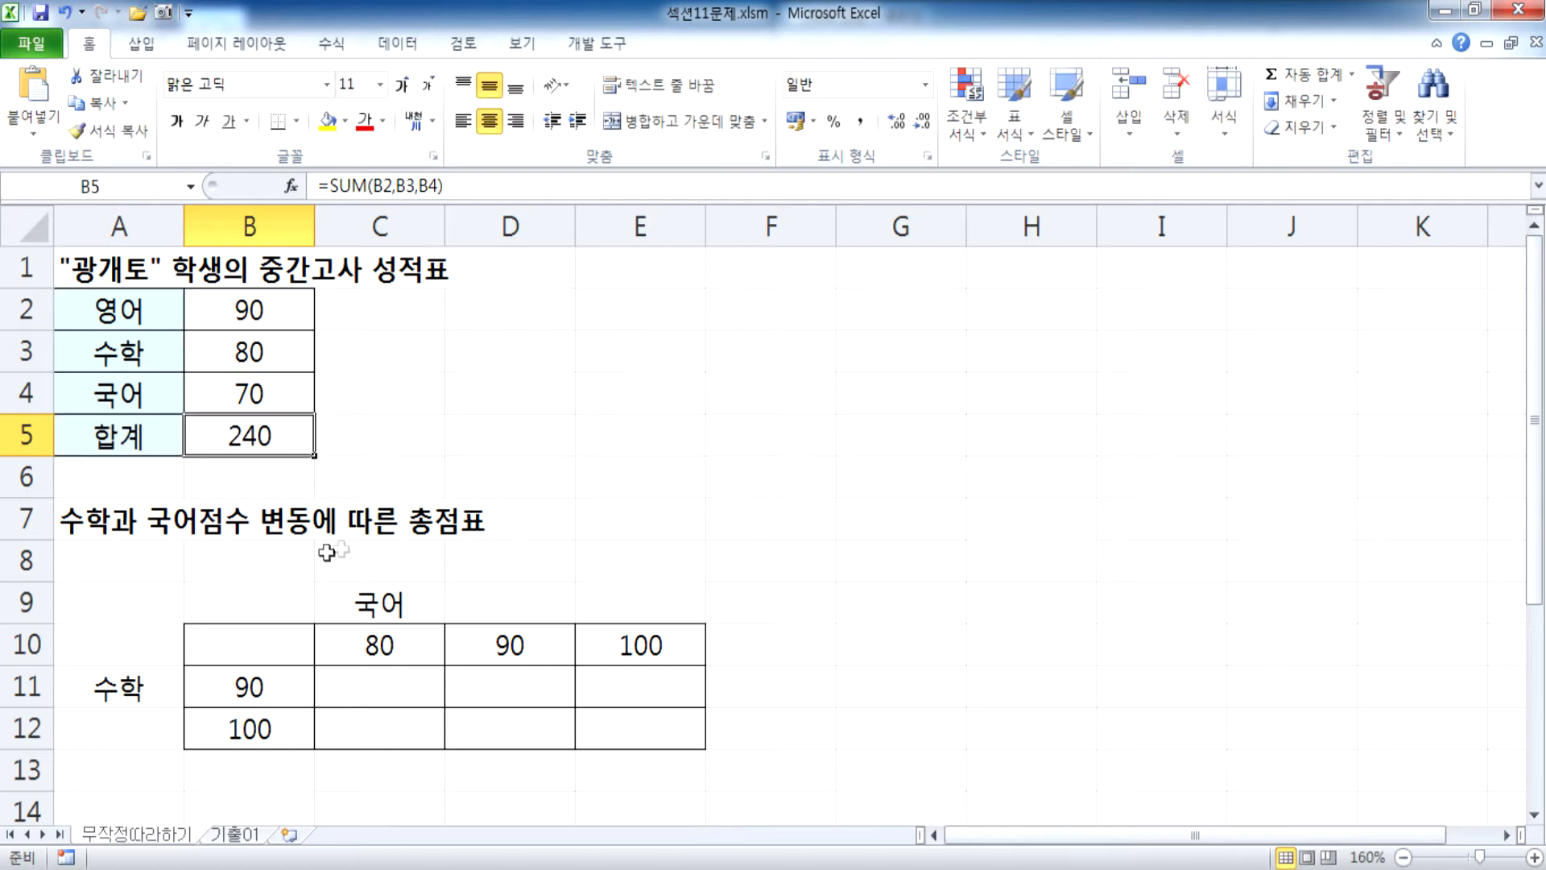
Try pasting the copied =SUM(B2,B3,B4) into the corner cell B10 of the total table, and cancel the entry.
click(262, 647)
scroll(280, 632, down, 2)
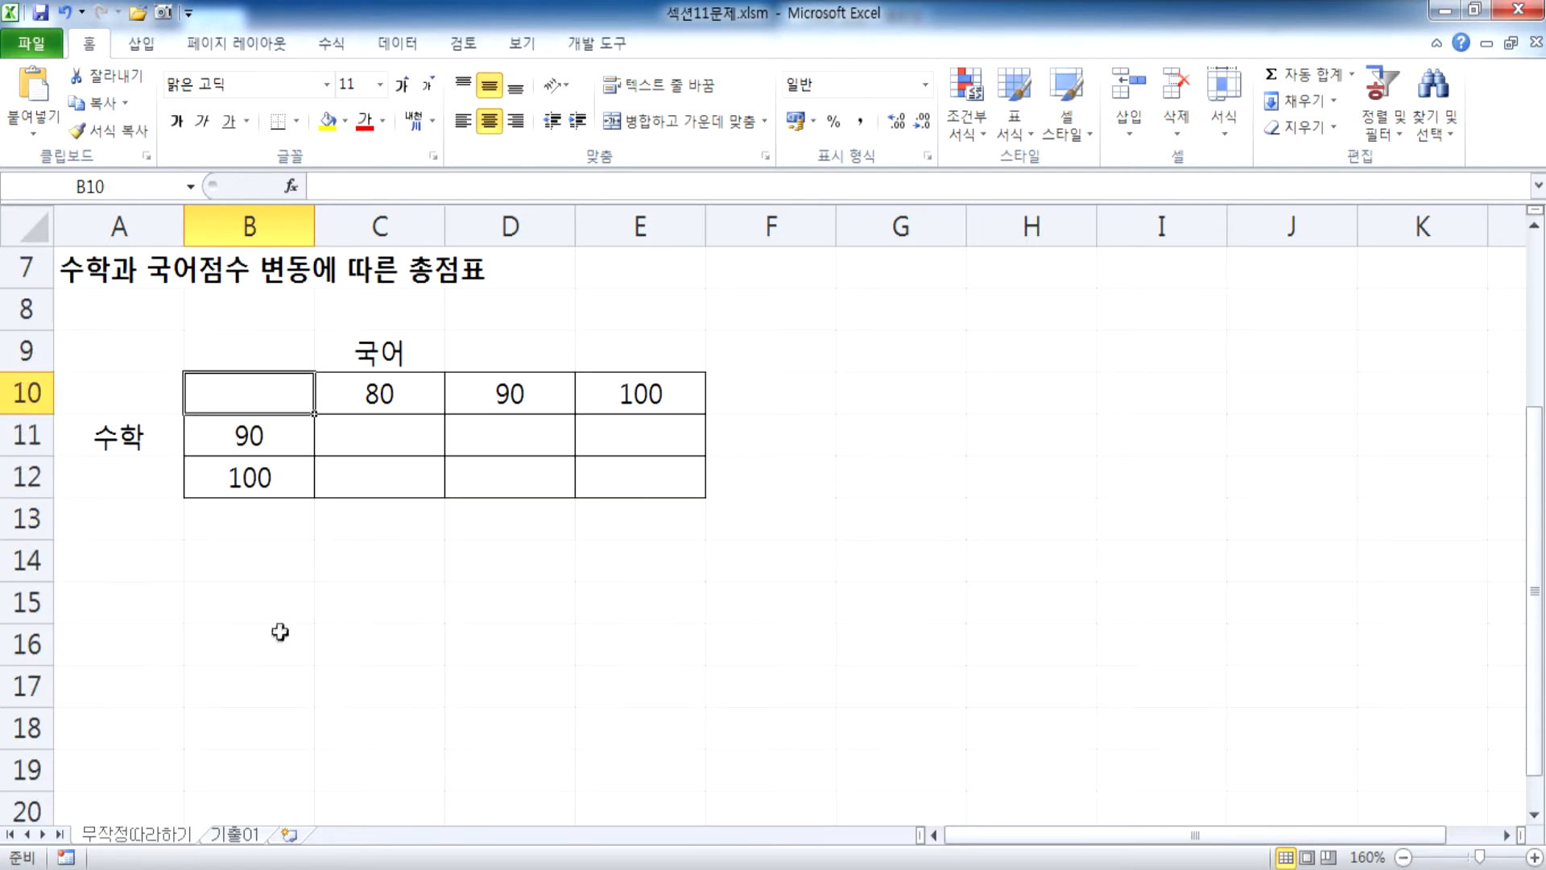
double_click(247, 395)
right_click(264, 399)
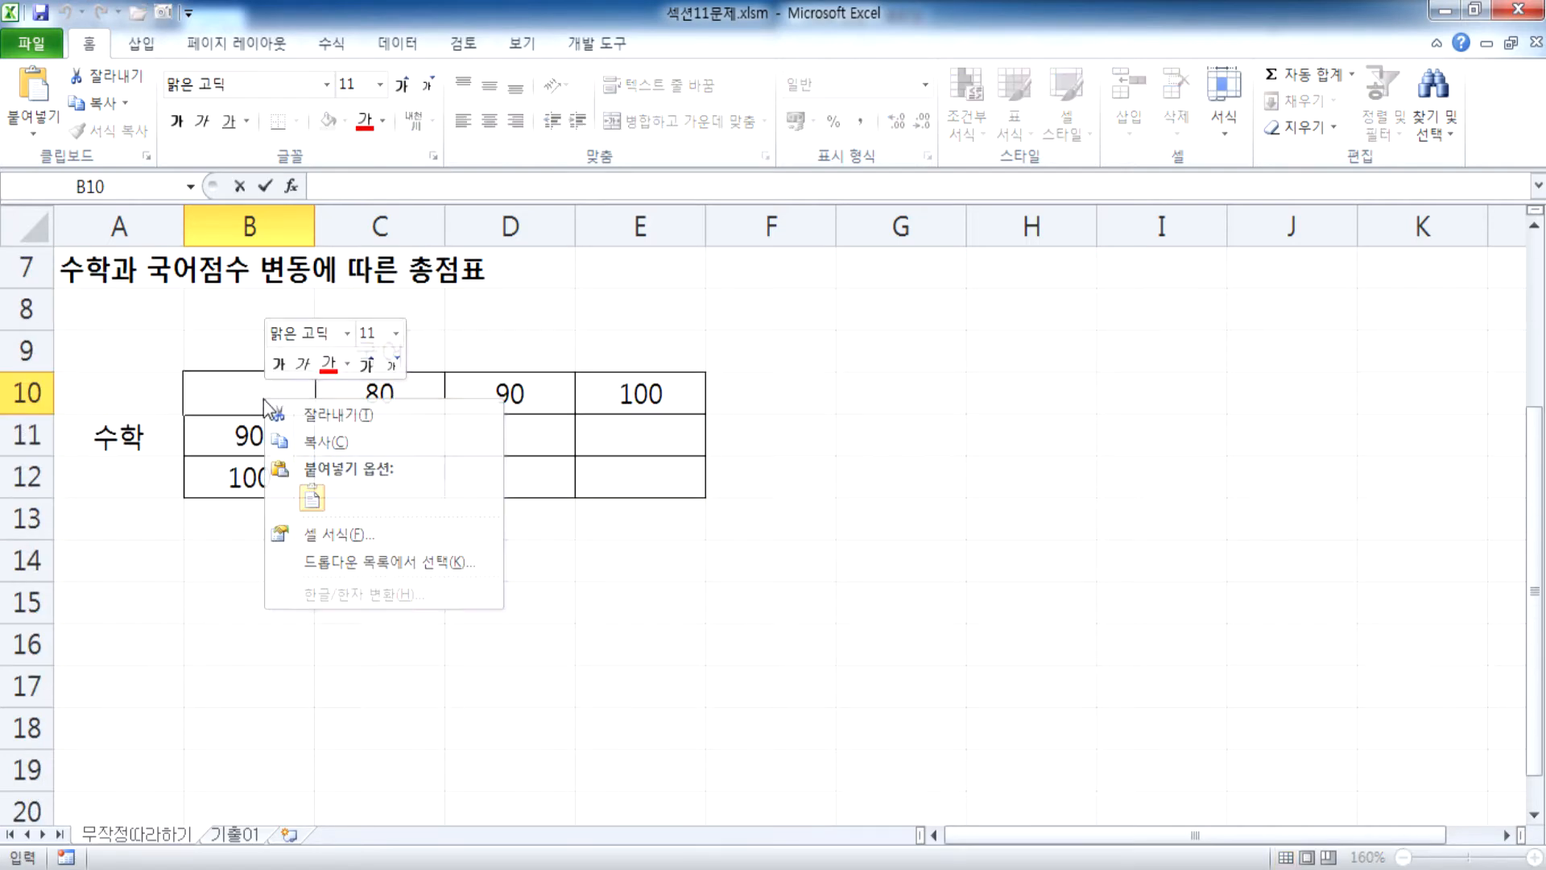
click(312, 497)
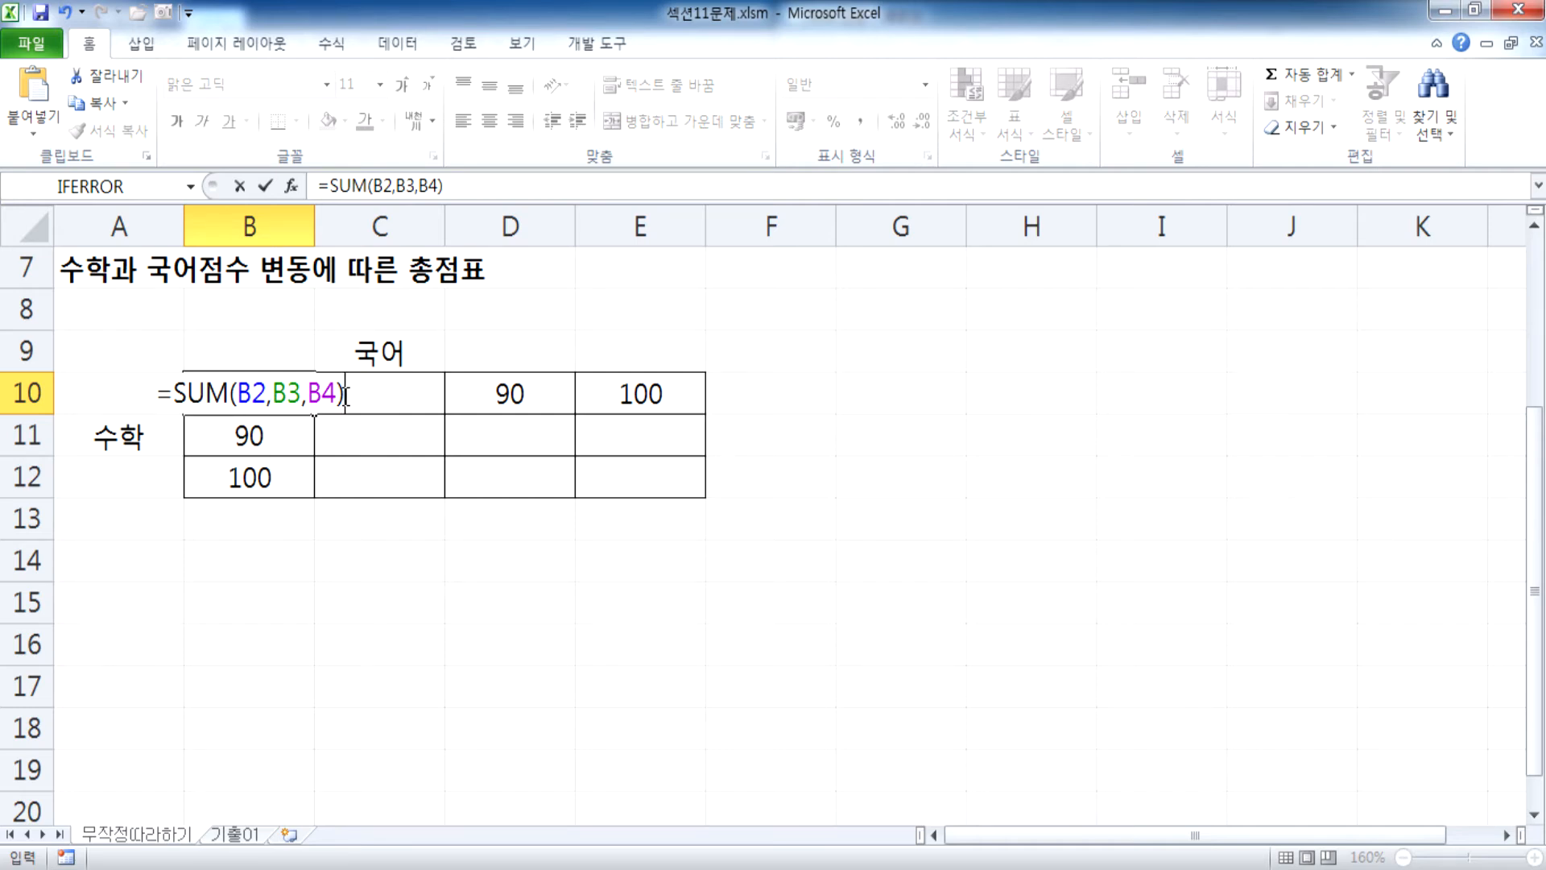
key(Escape)
Try the reference =B5 in corner cell B10, cancel it, and review the SUM formula in B5.
text(=)
scroll(288, 490, up, 2)
click(276, 434)
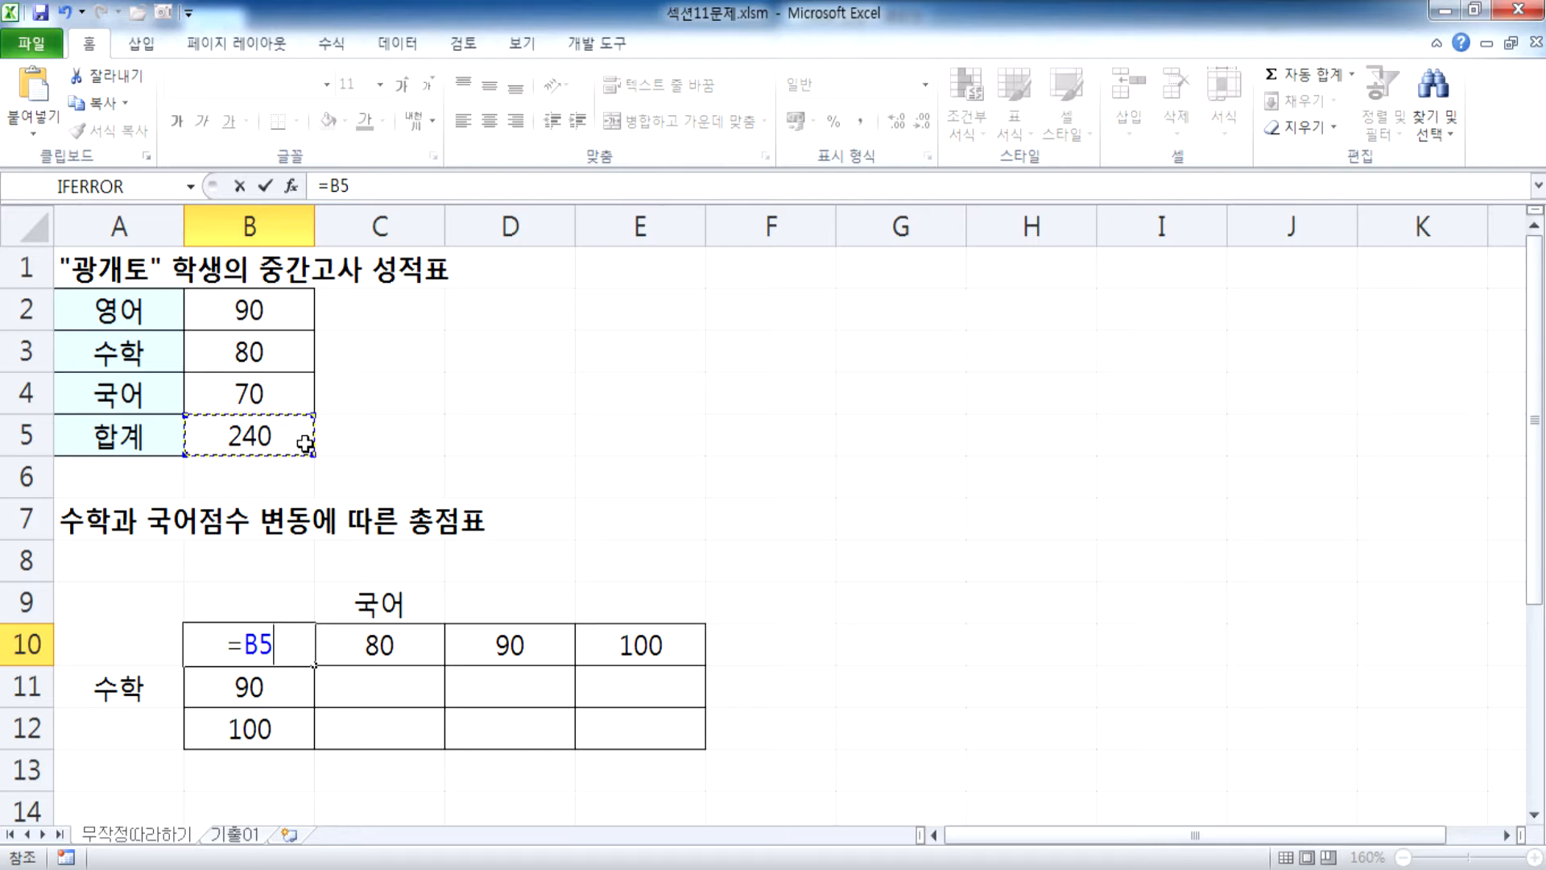
key(Escape)
double_click(301, 443)
drag(346, 434, 164, 435)
key(Escape)
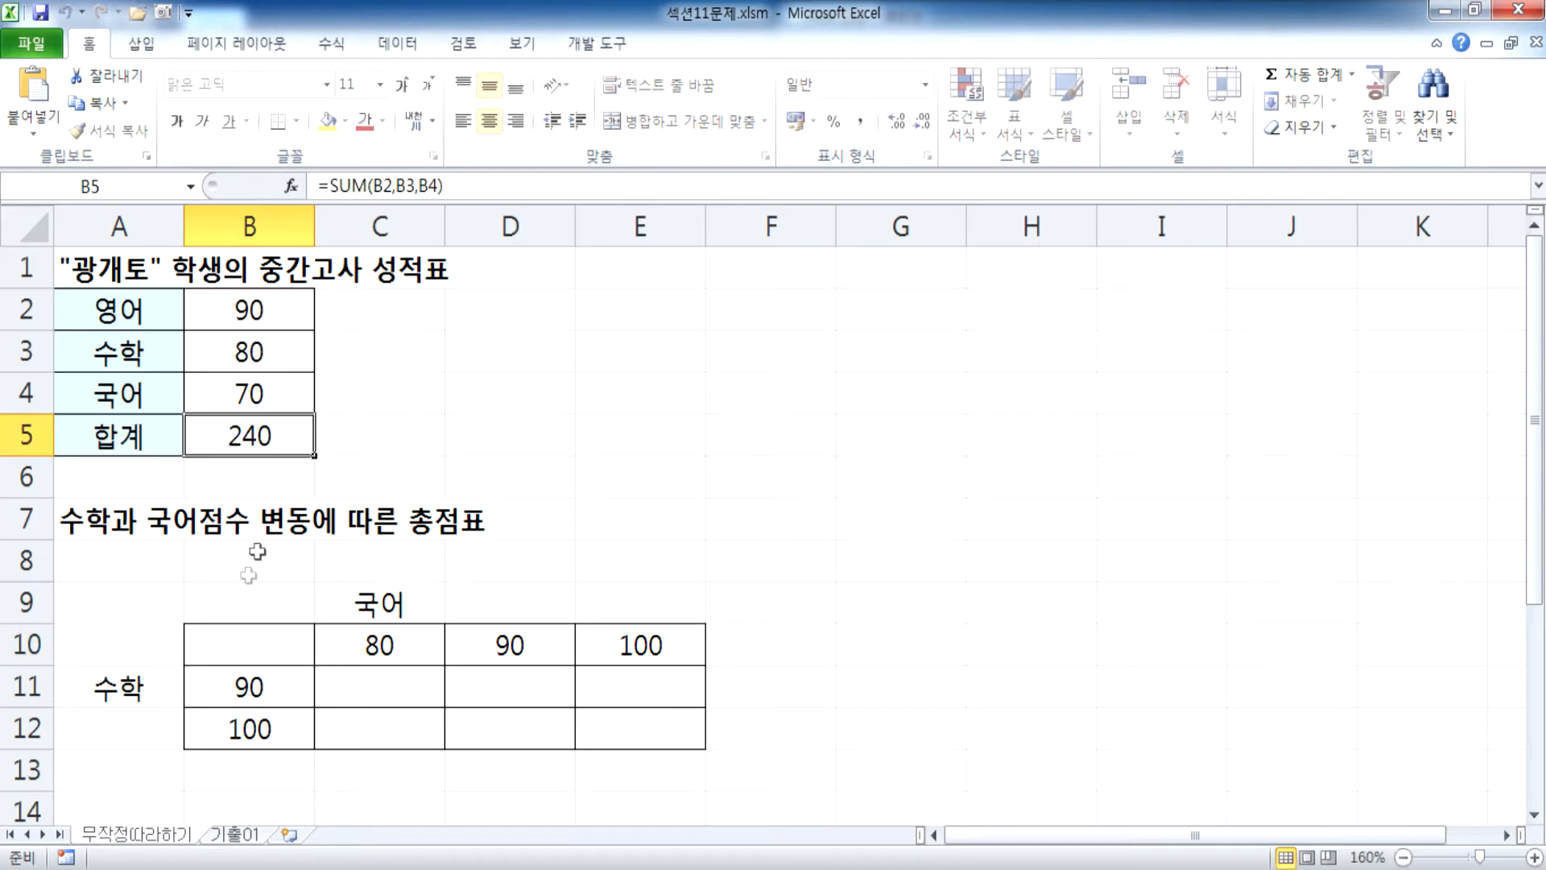
Try pasting the formula text =SUM(B2,B3,B4) into corner cell B10 again.
double_click(242, 637)
key(ctrl+v)
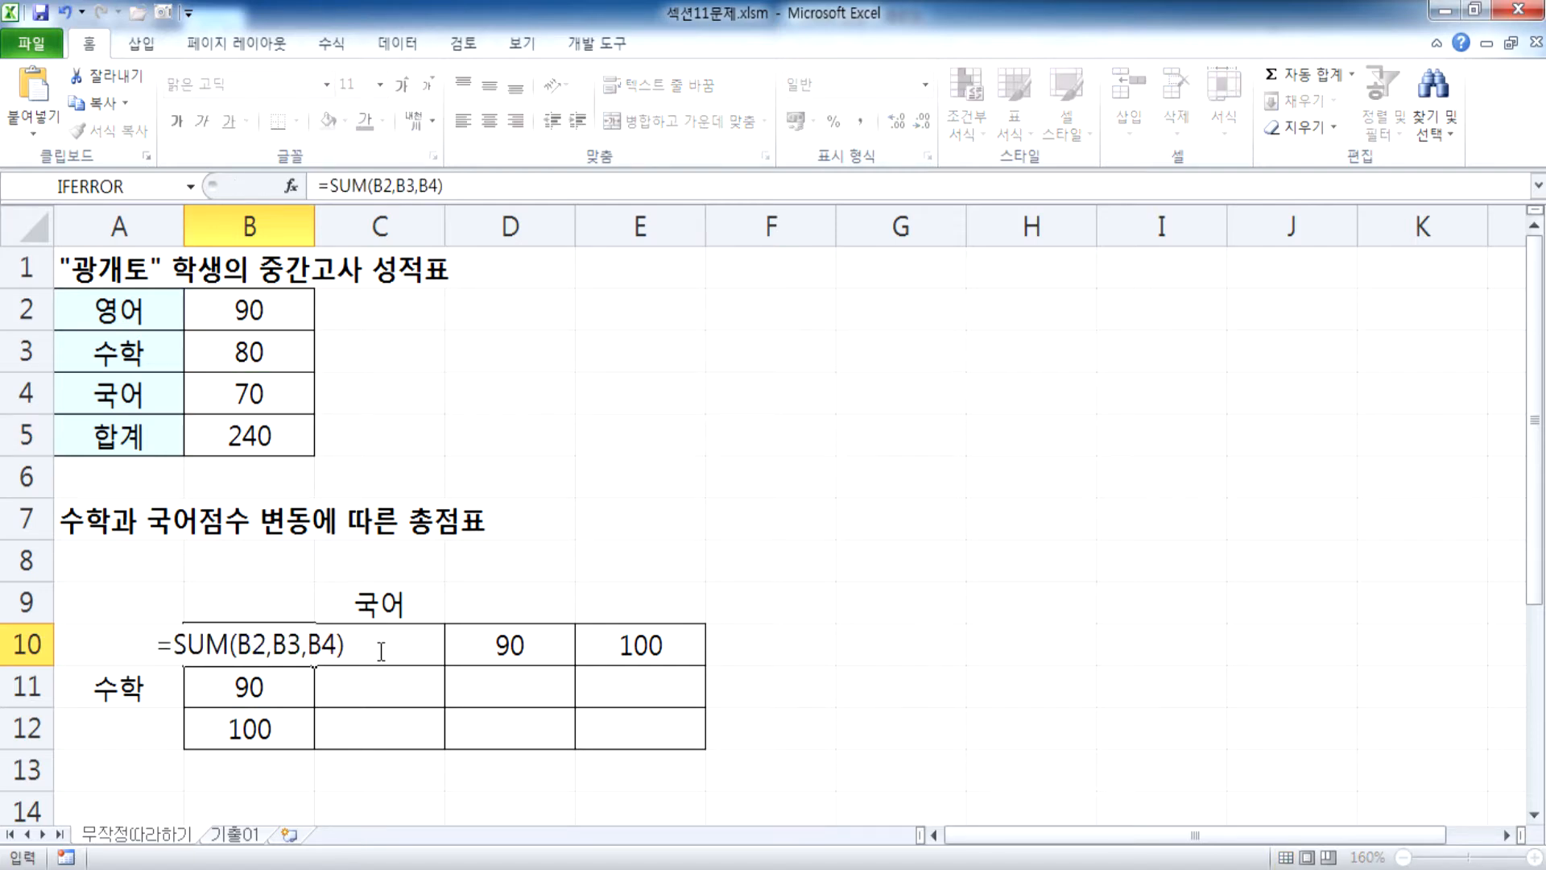
key(Return)
Link the corner cell B10 of the total table to the 합계 cell with =B5.
click(232, 648)
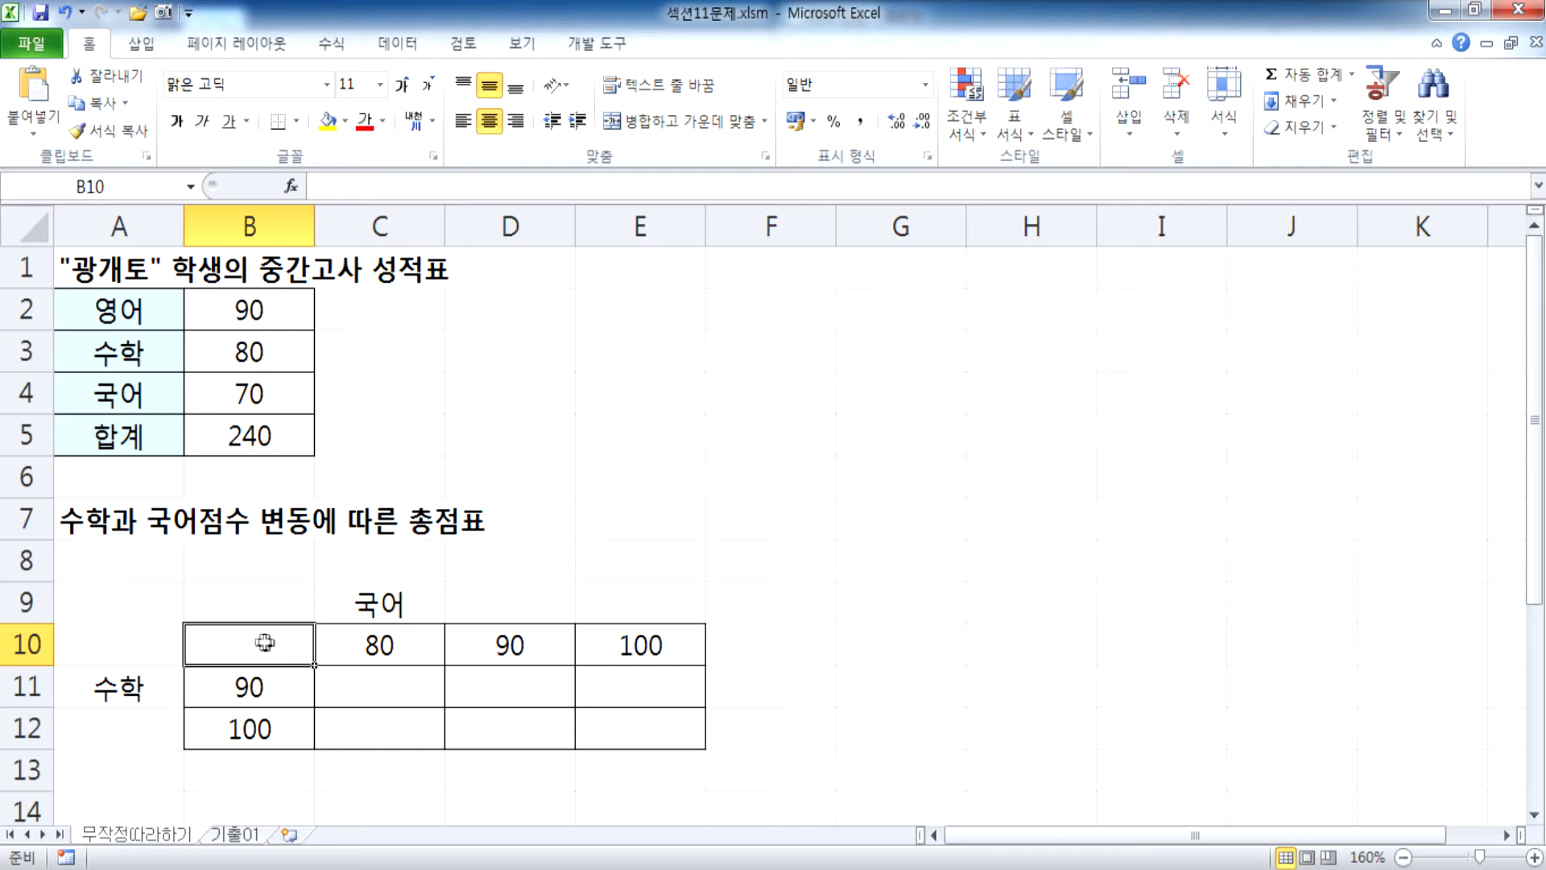
text(=)
click(246, 437)
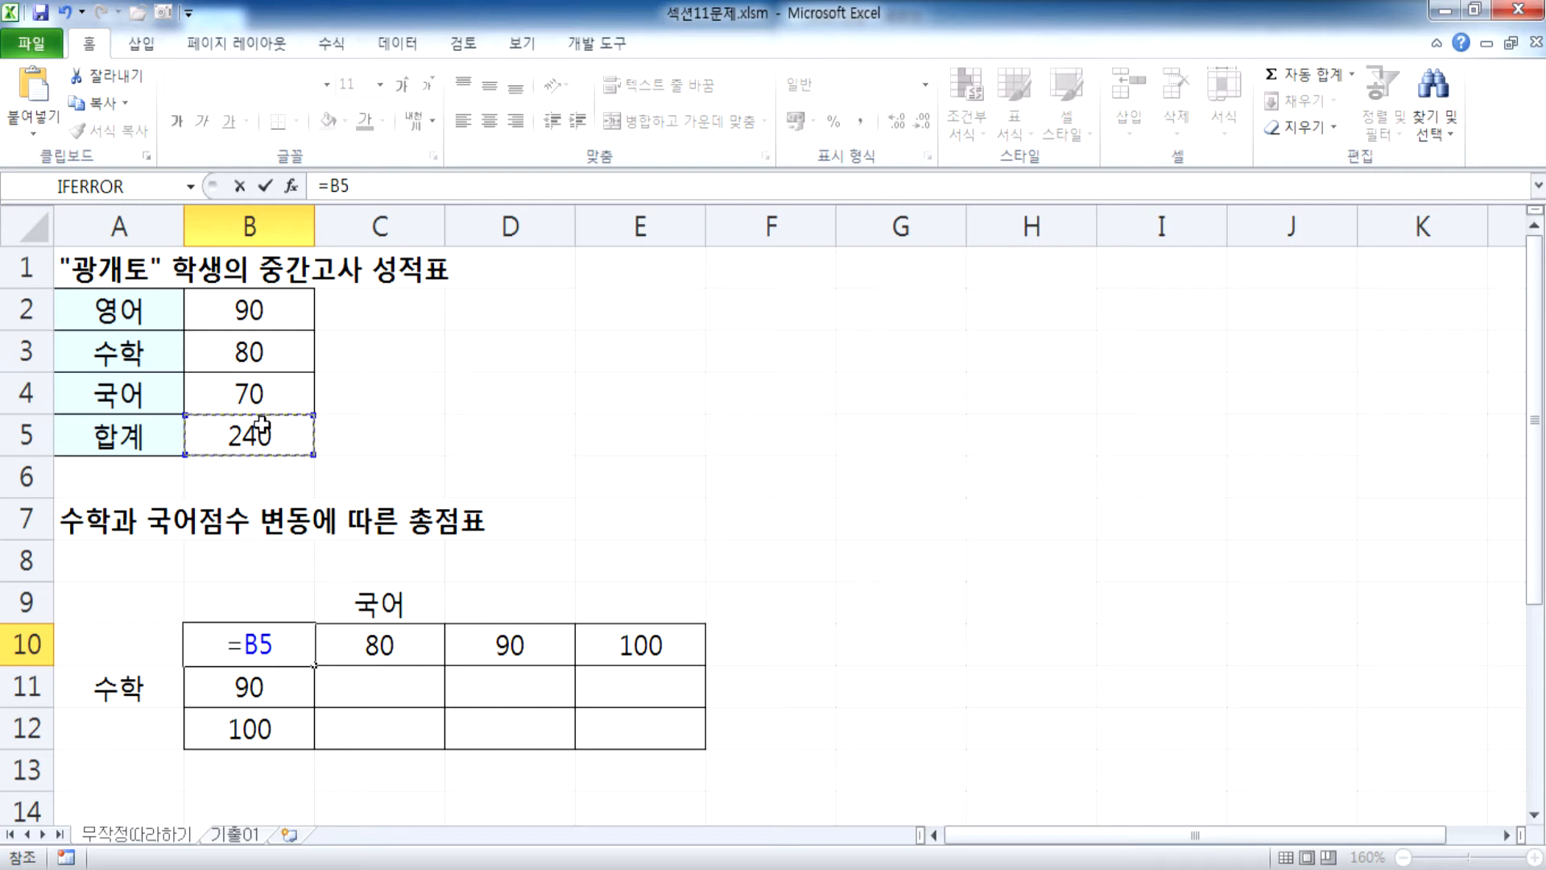
key(Return)
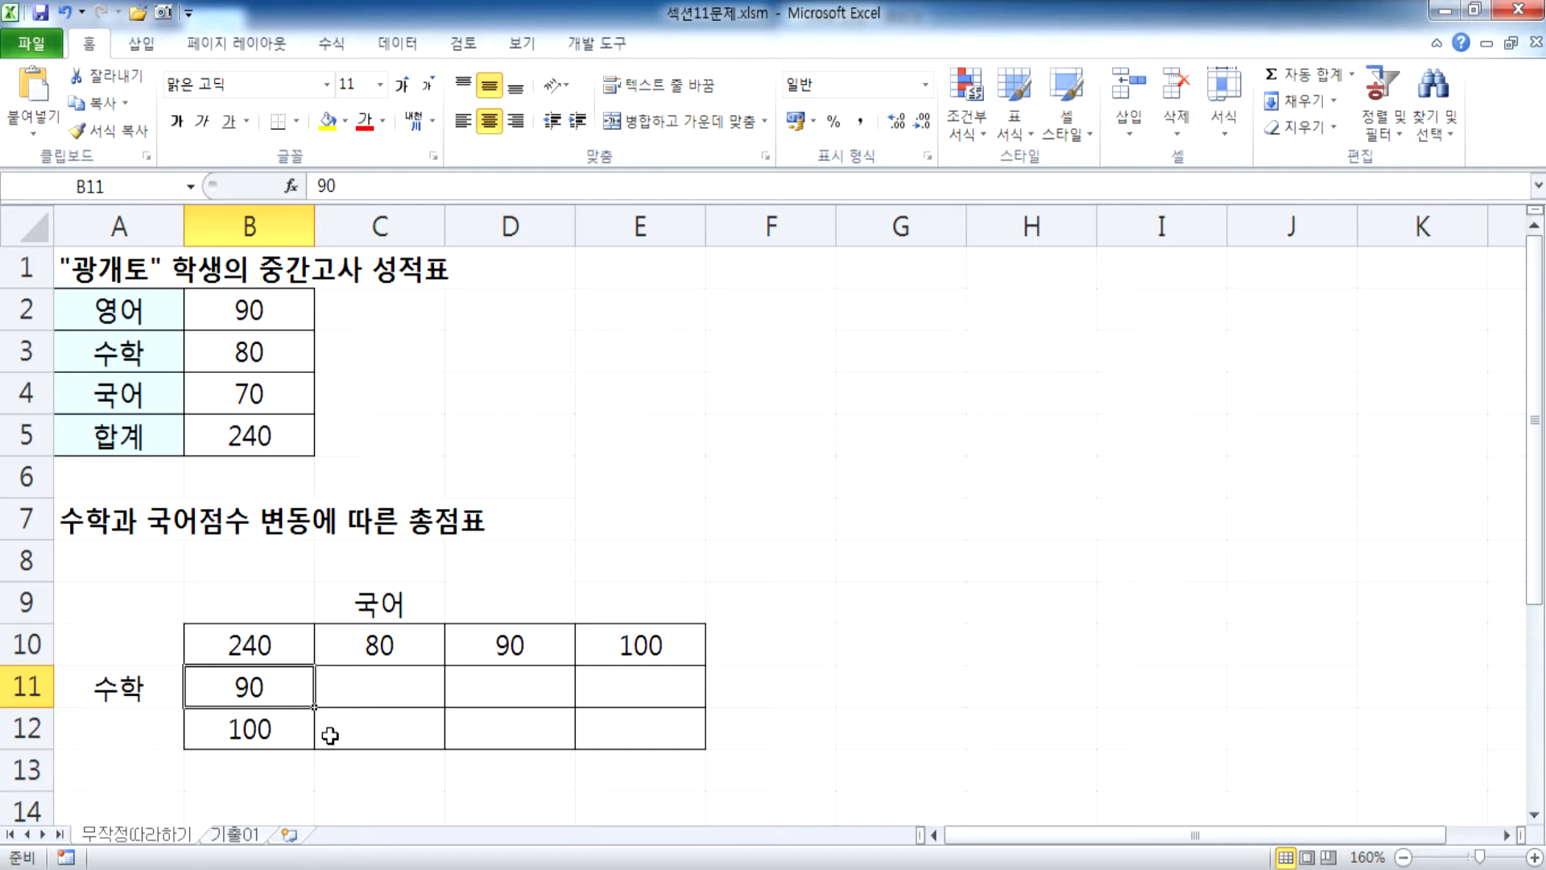
Clear the corner cell B10 and enter the reference =B5 in it again.
click(293, 645)
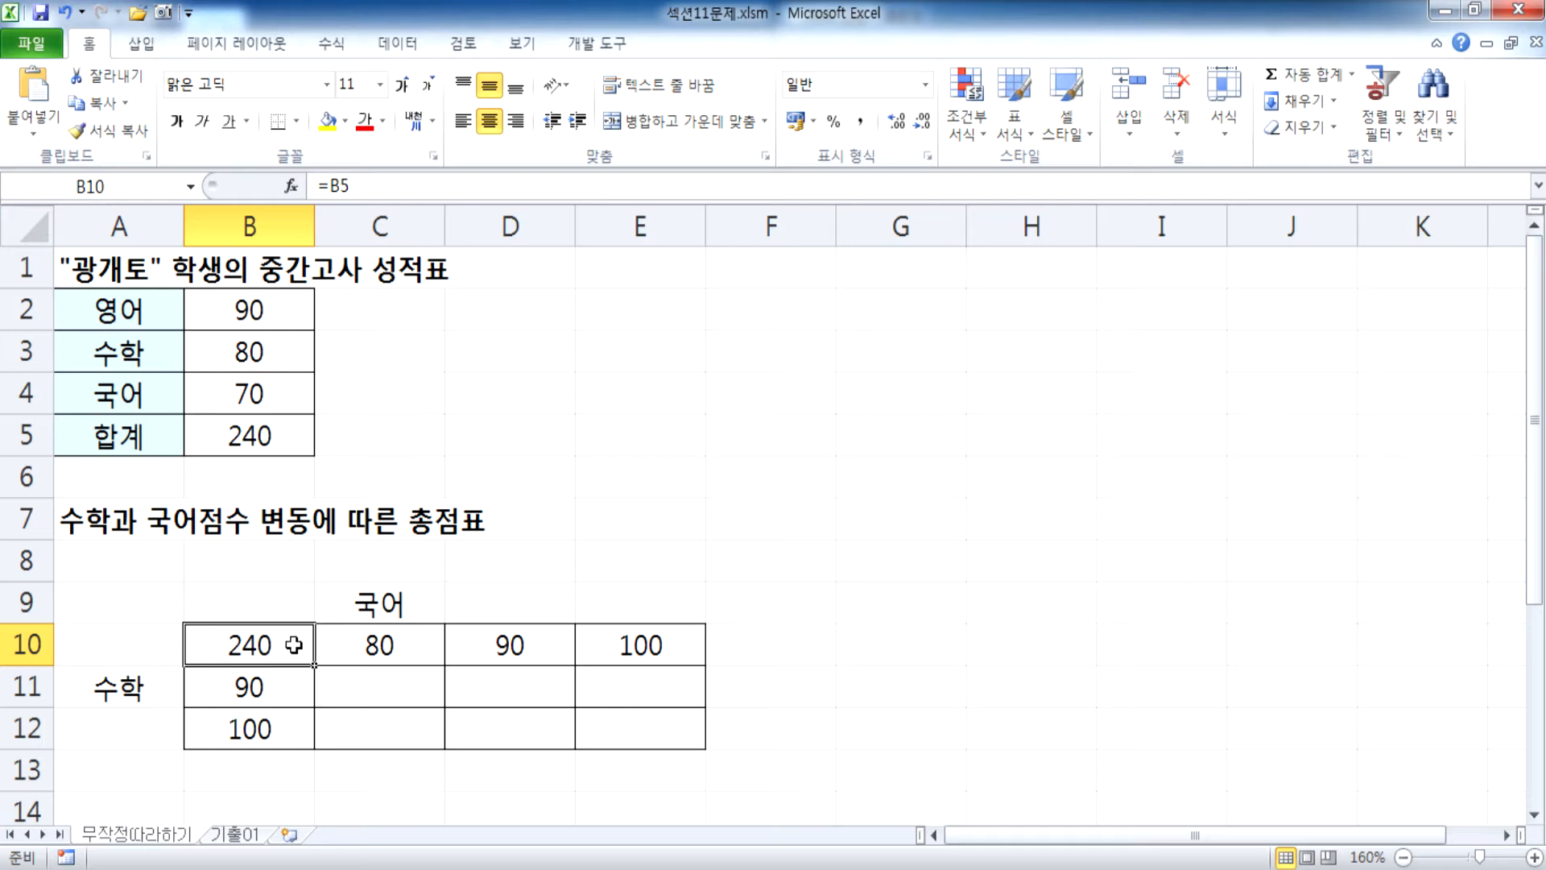
key(Delete)
text(=)
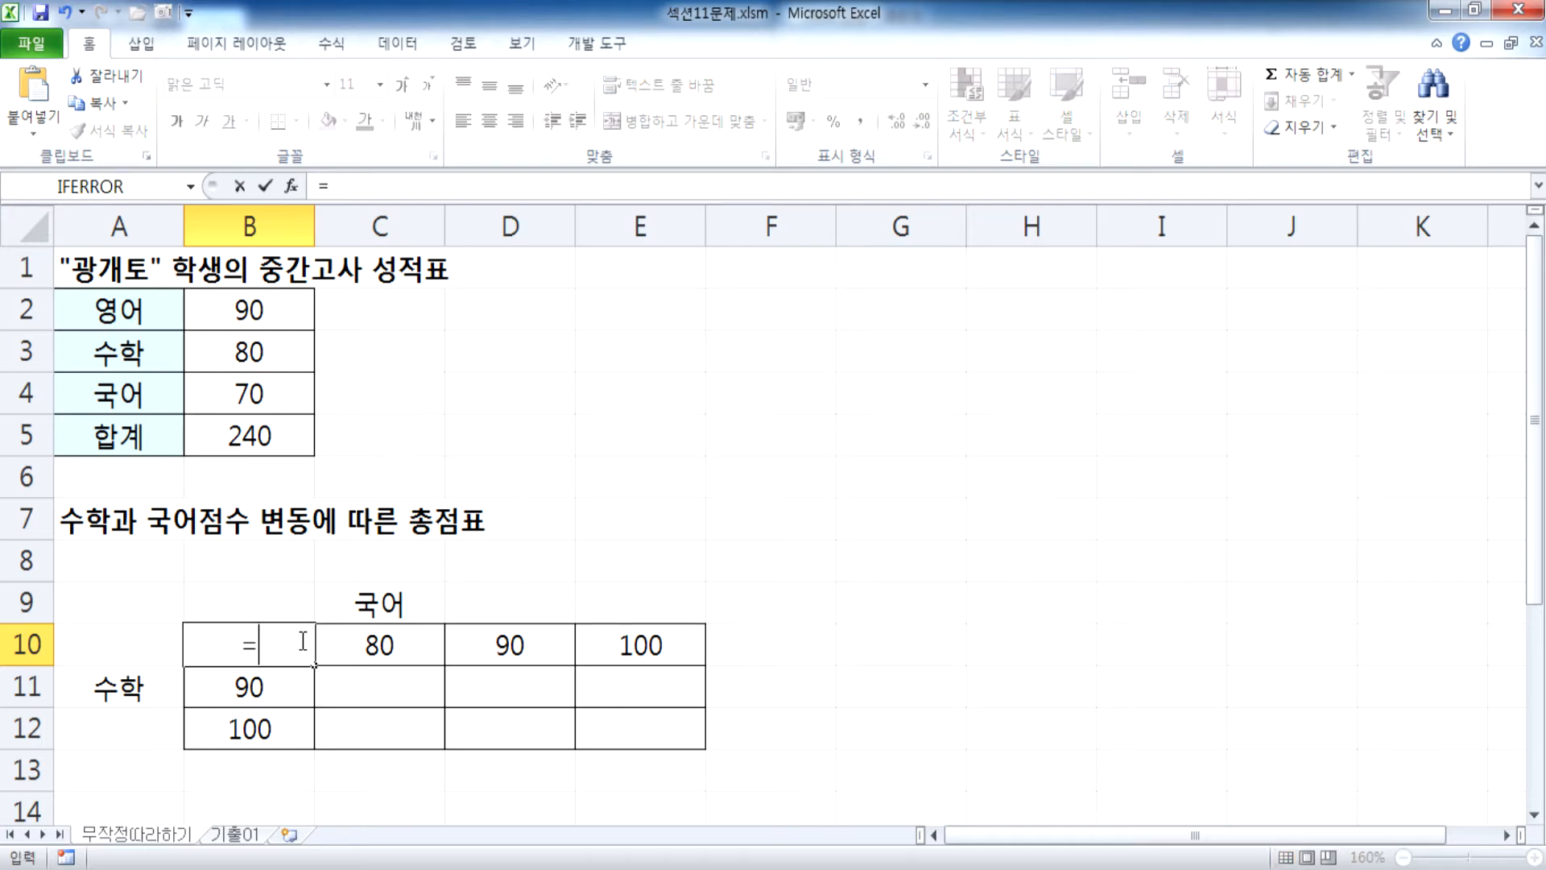
click(224, 440)
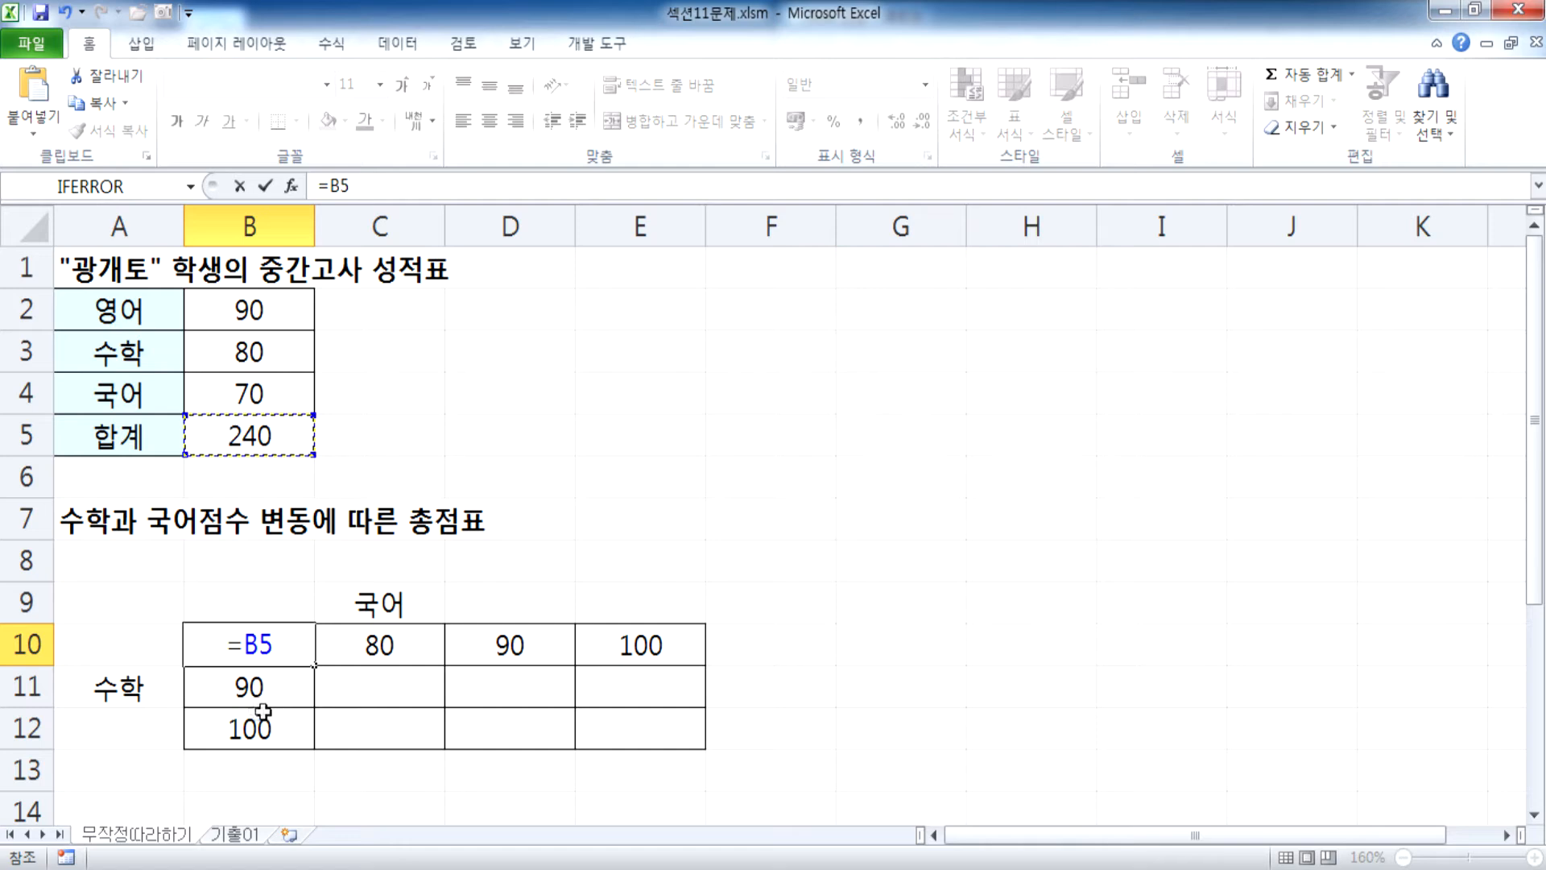
key(Return)
Compare the SUM formula in B5 with the reference in B10 without changing either cell.
click(274, 427)
double_click(291, 448)
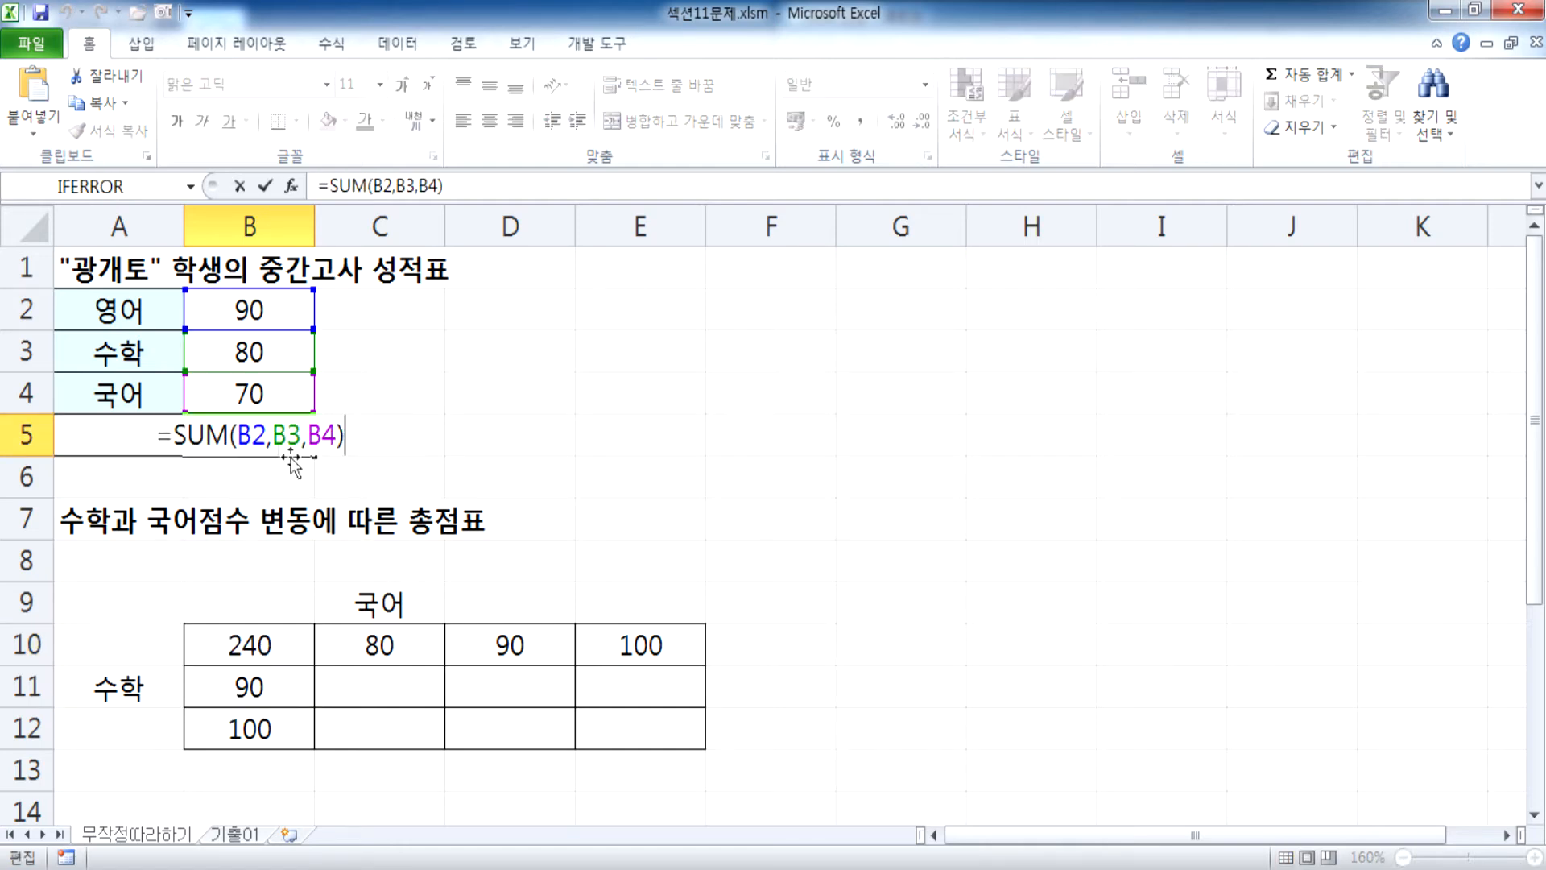
key(Escape)
double_click(274, 647)
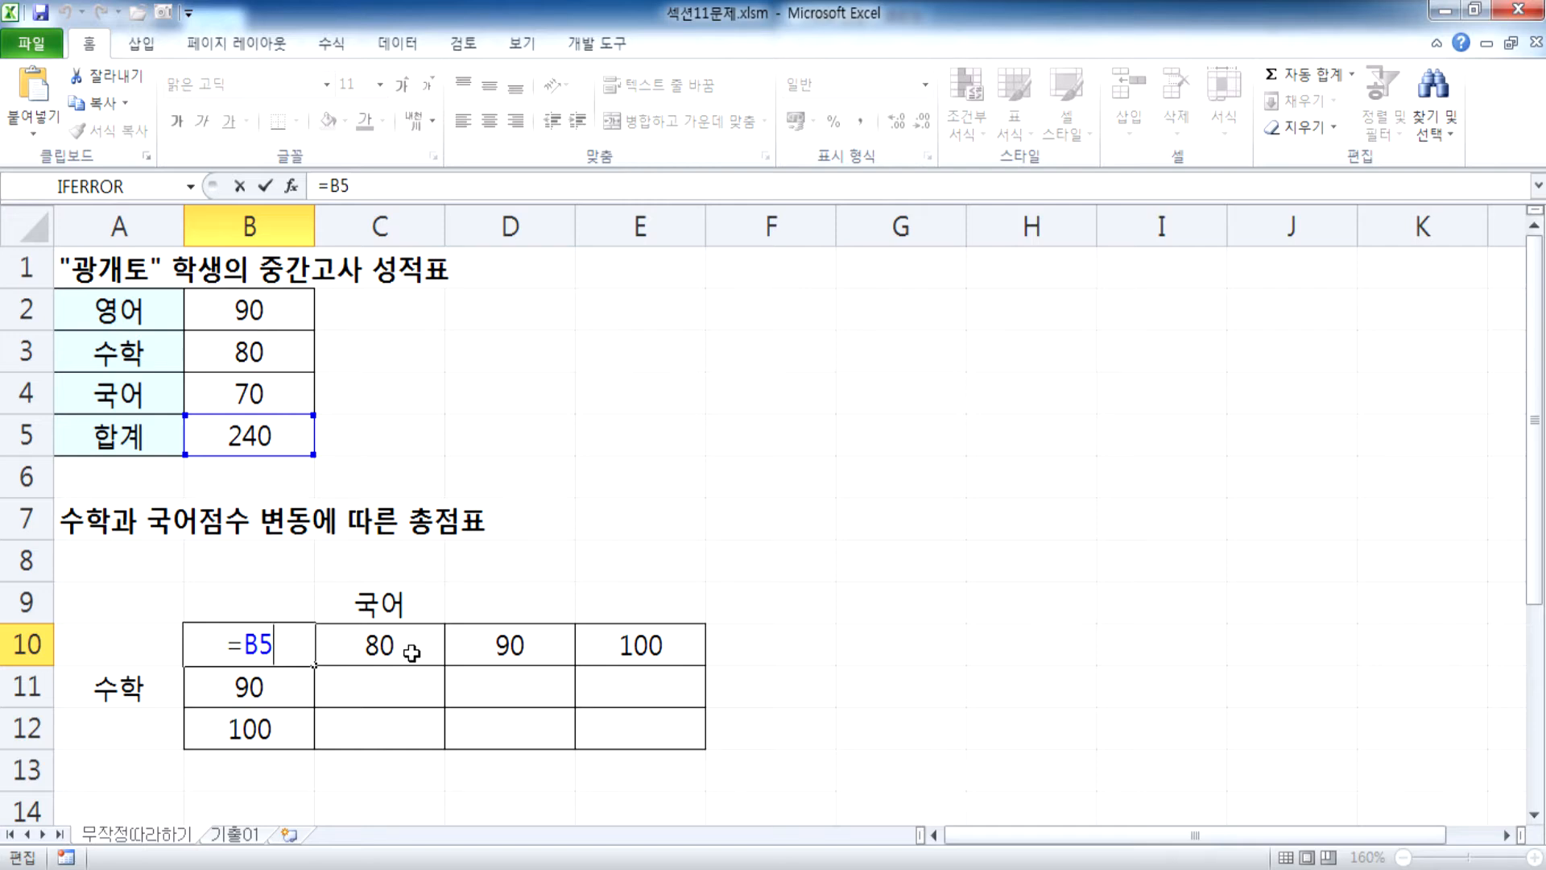
click(274, 441)
double_click(312, 441)
key(Escape)
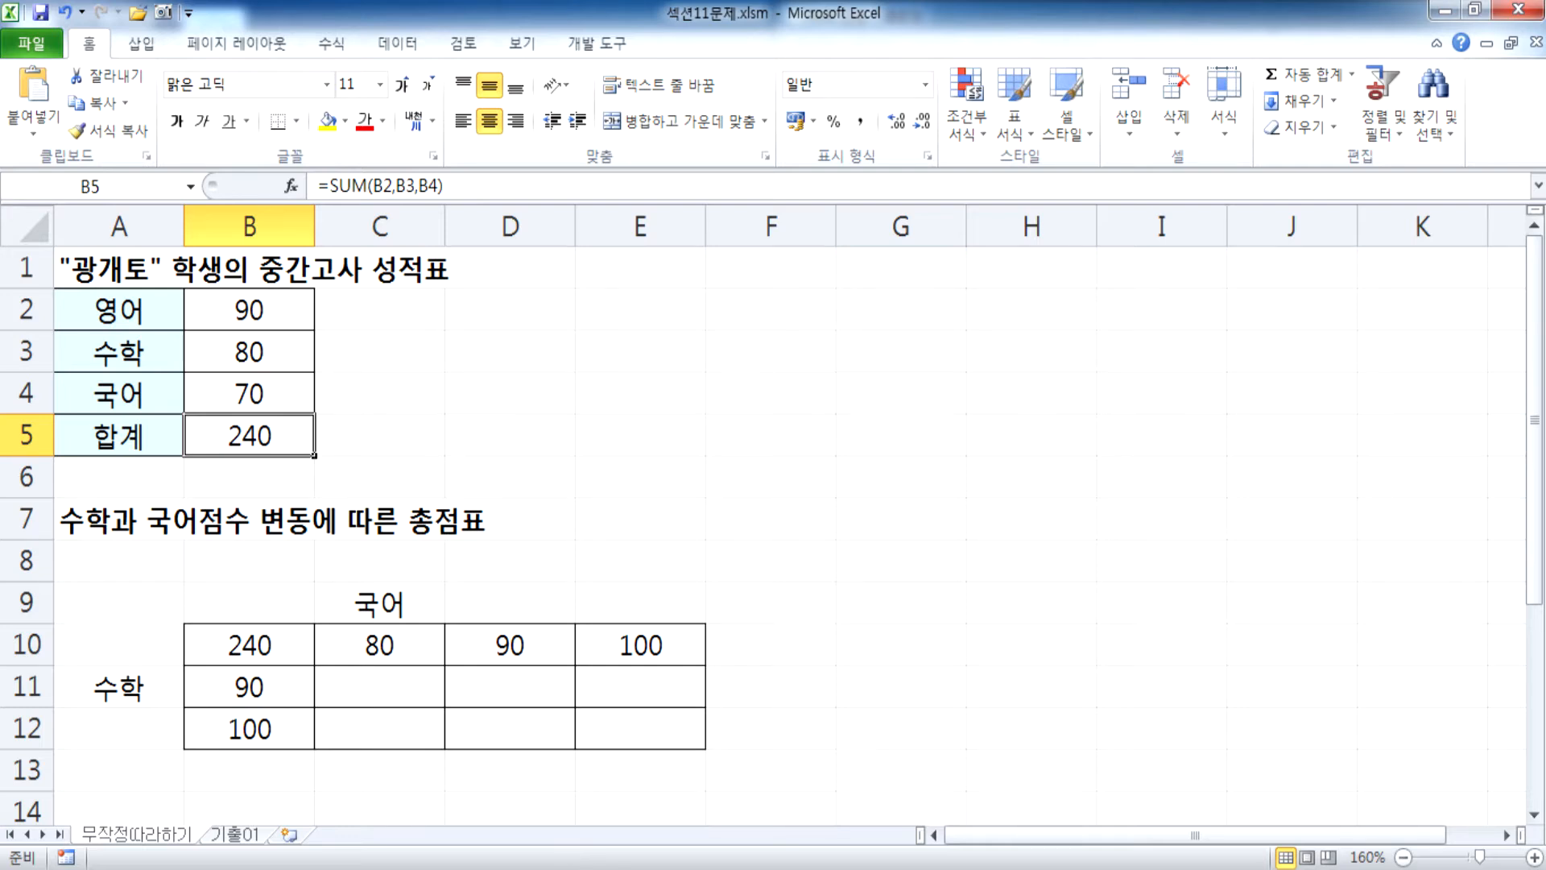
Switch to Notepad and add the numbered line "1. 공식을 지정" below the data table definition.
click(959, 868)
click(827, 280)
key(Return)
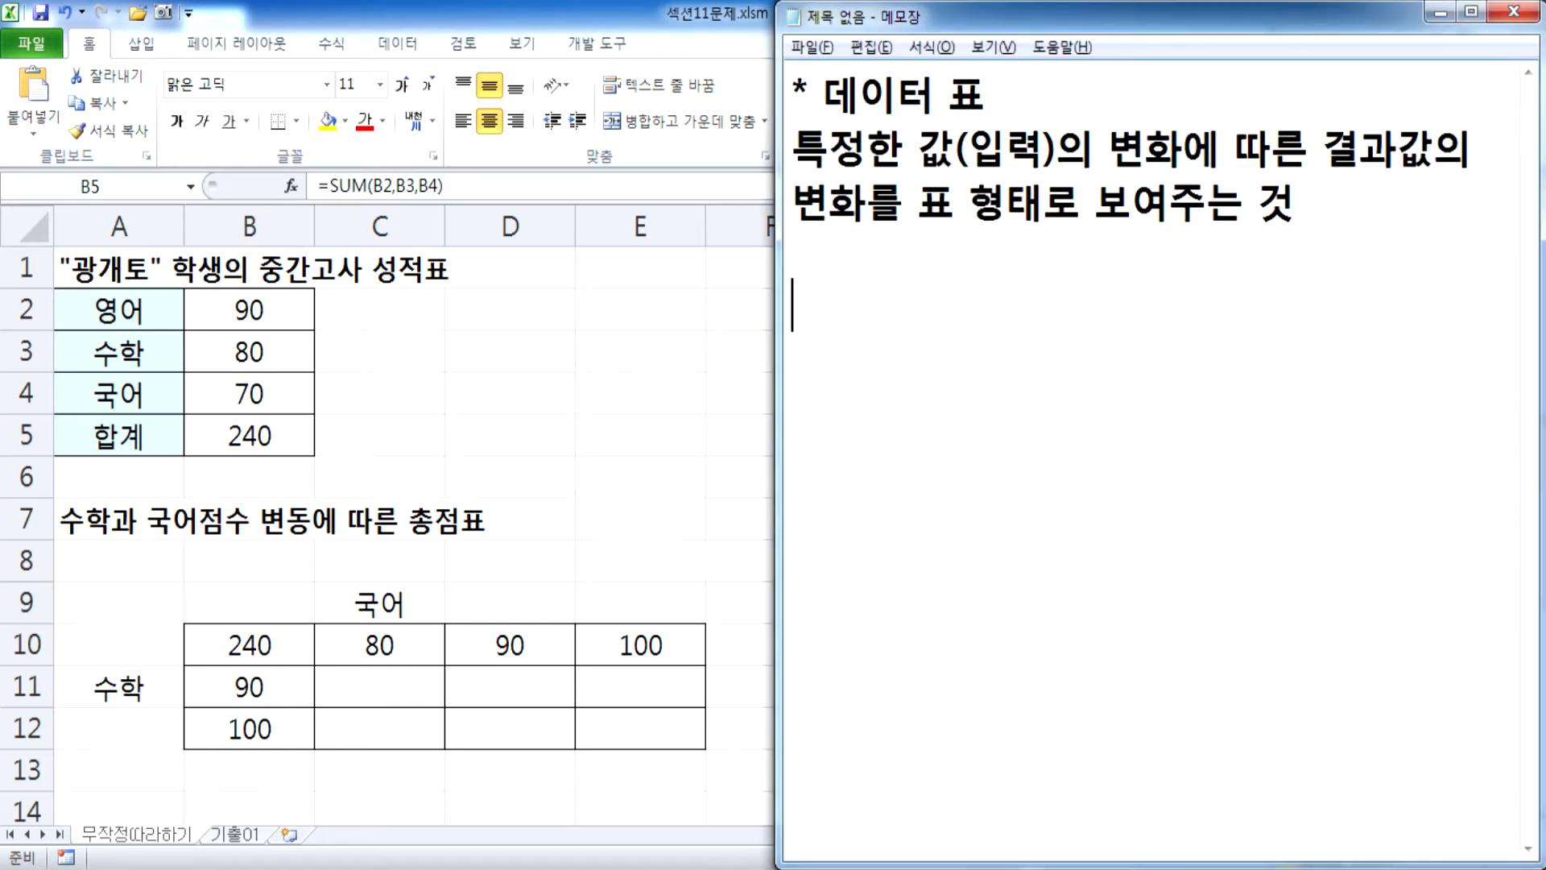
text(공)
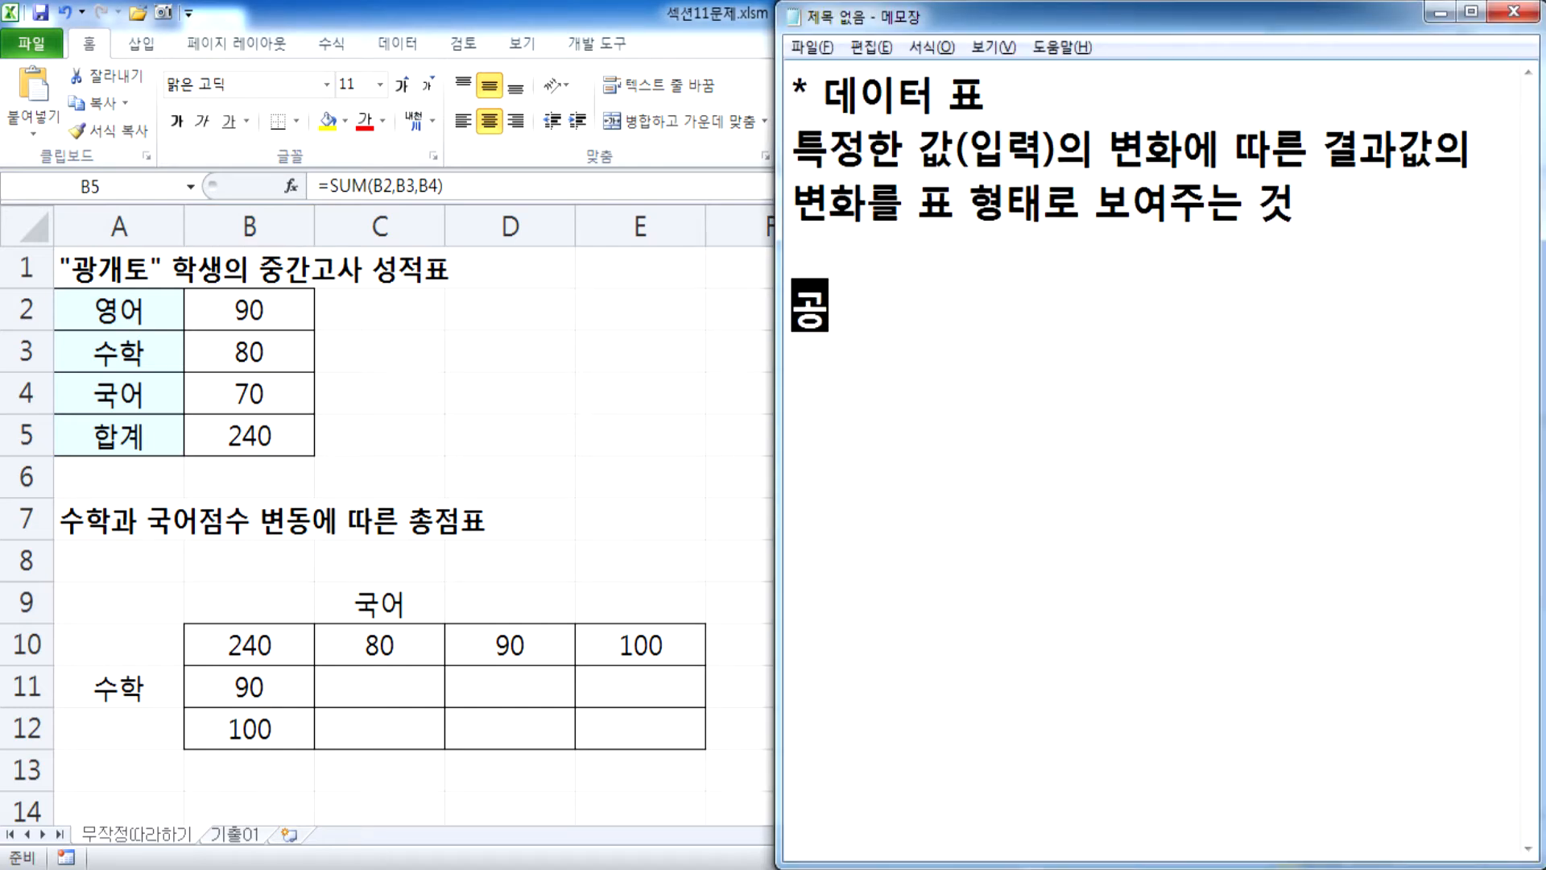
text(식을 지정)
key(Home)
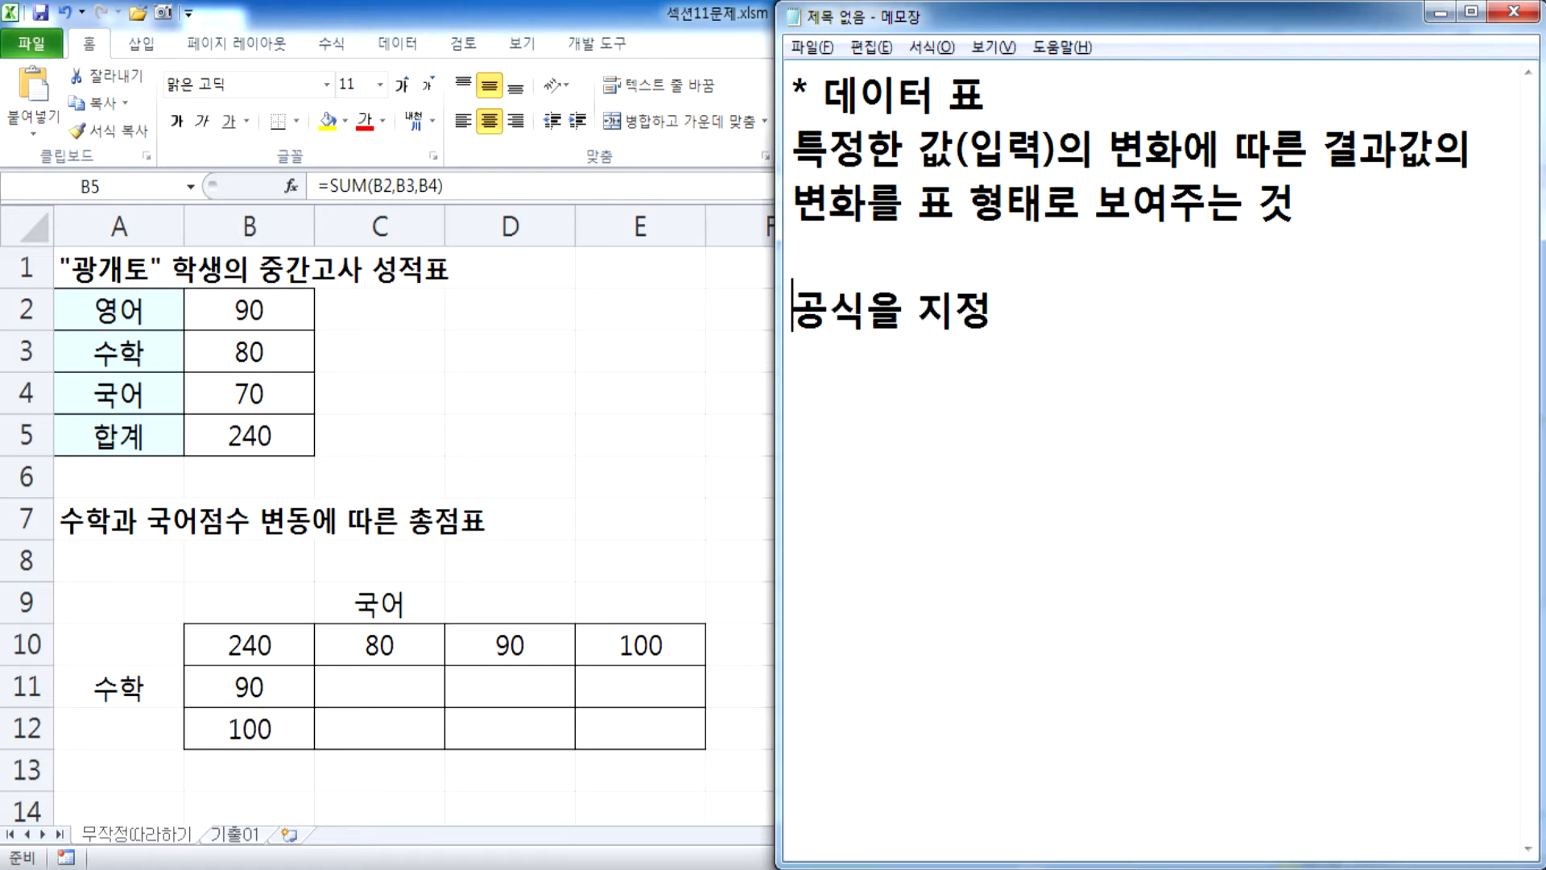
text(1.)
Extend the note's first numbered line to read "1. 공식을 지정 =결과셀을 클릭" and start a new line below it.
key(End)
text(=)
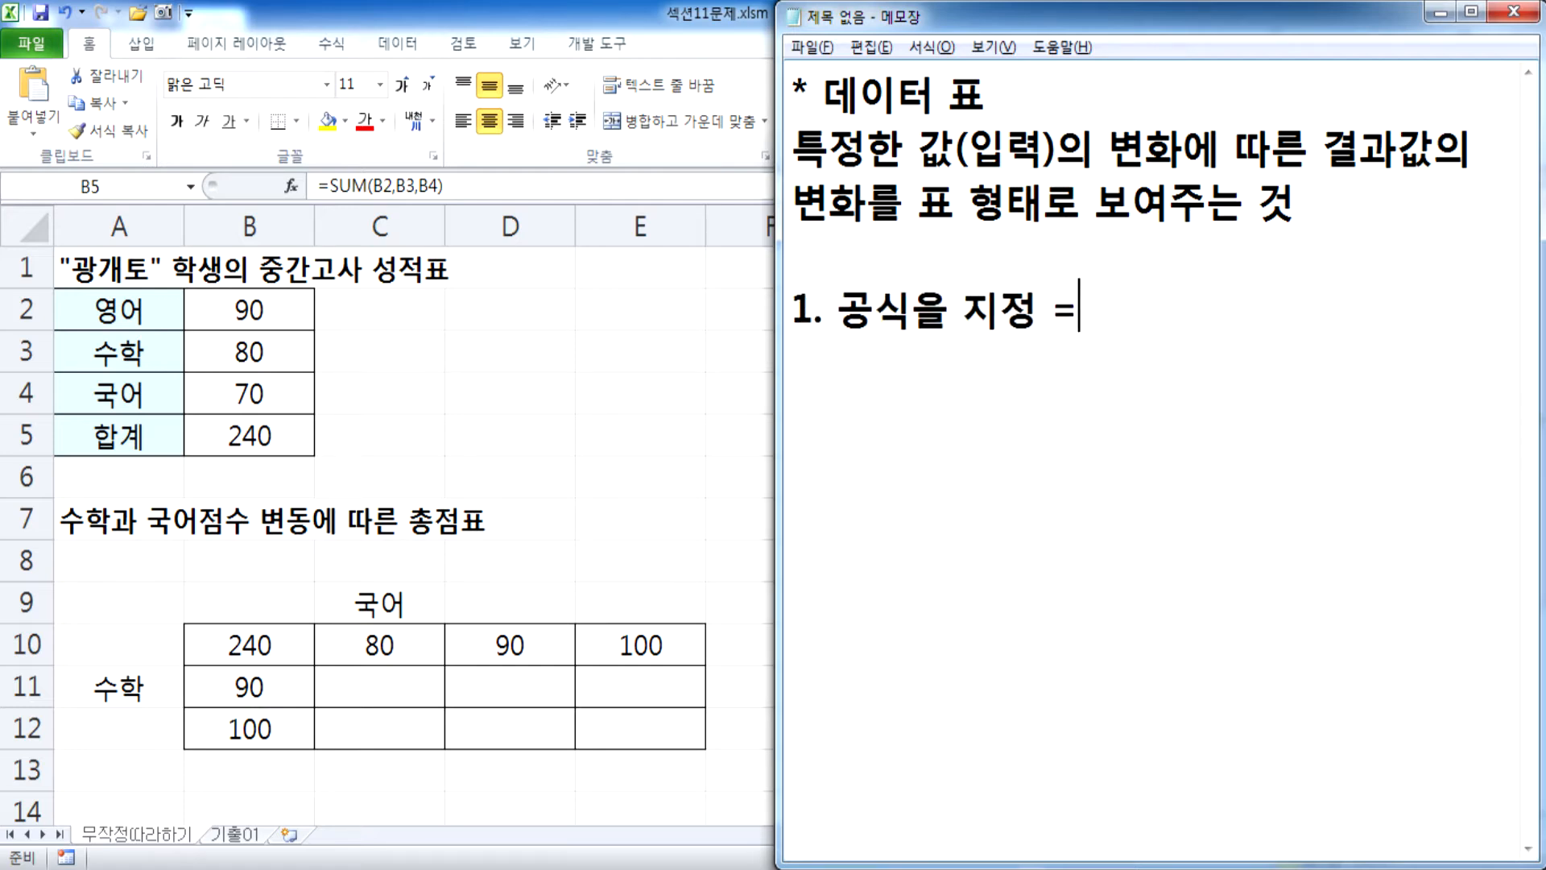
text(ㄱ)
key(BackSpace)
text(추)
key(BackSpace)
text(결과세)
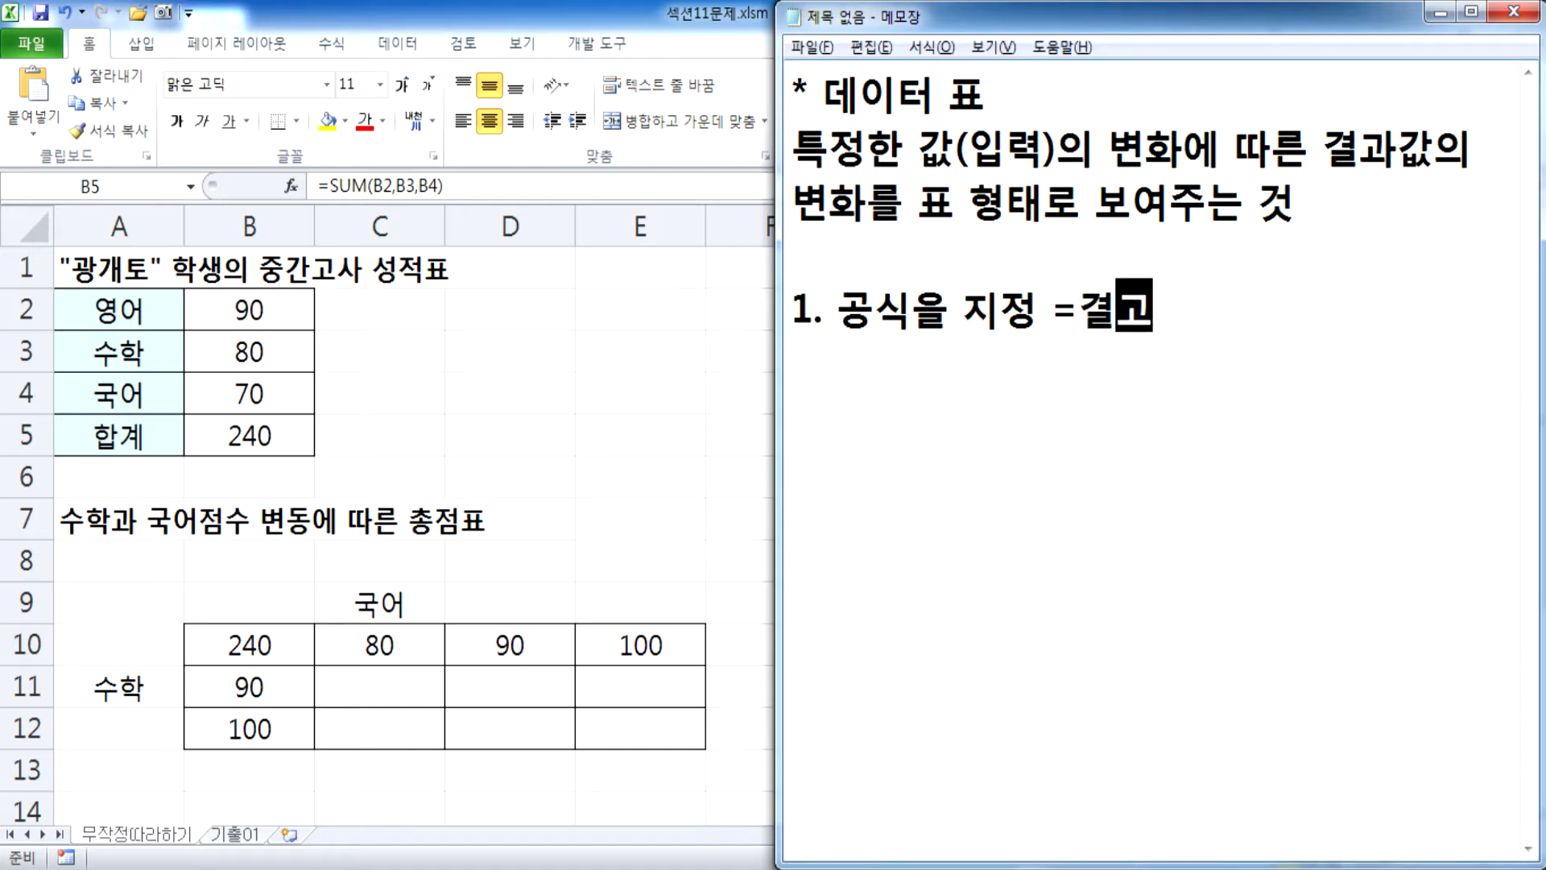
text(ㄹ을 클릭)
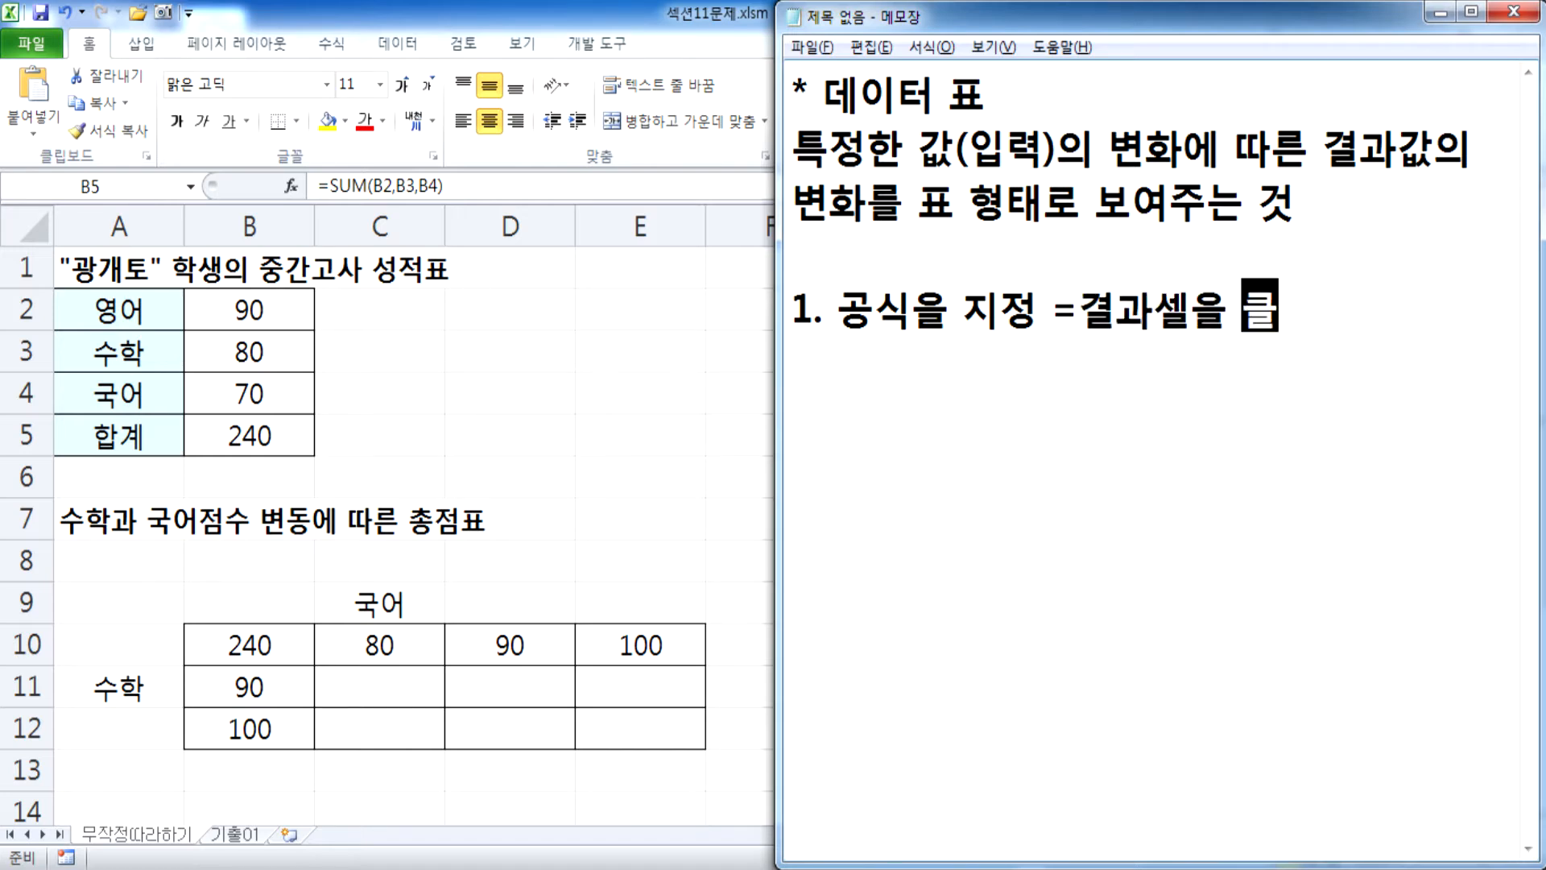
key(Return)
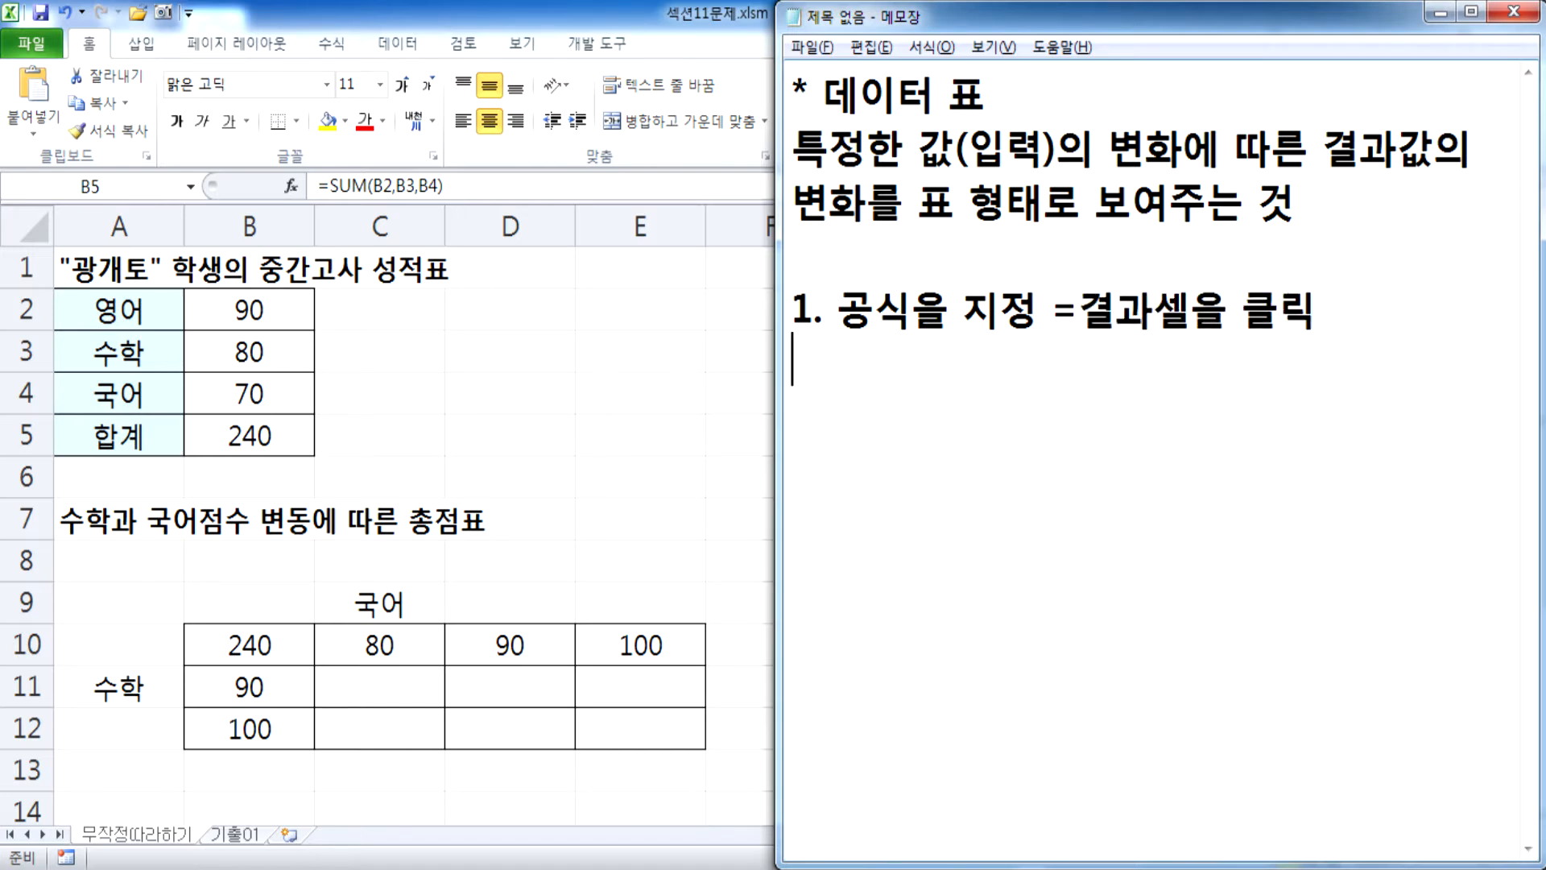
Switch to Excel and move the total table with its 국어 and 수학 labels from A9:E12 to E2:I5.
click(279, 633)
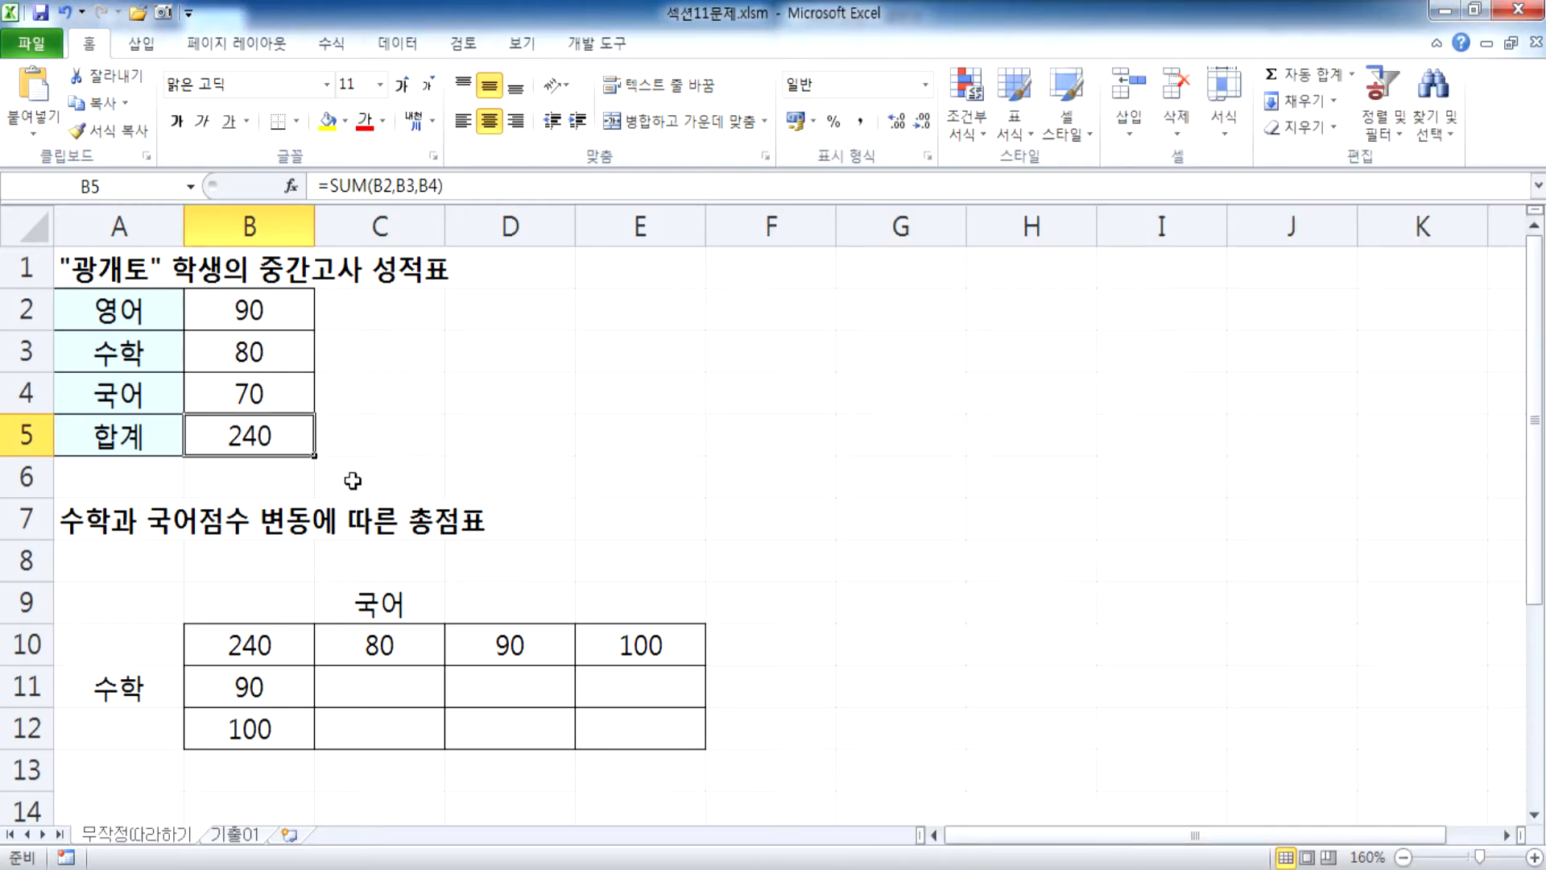
key(alt+Tab)
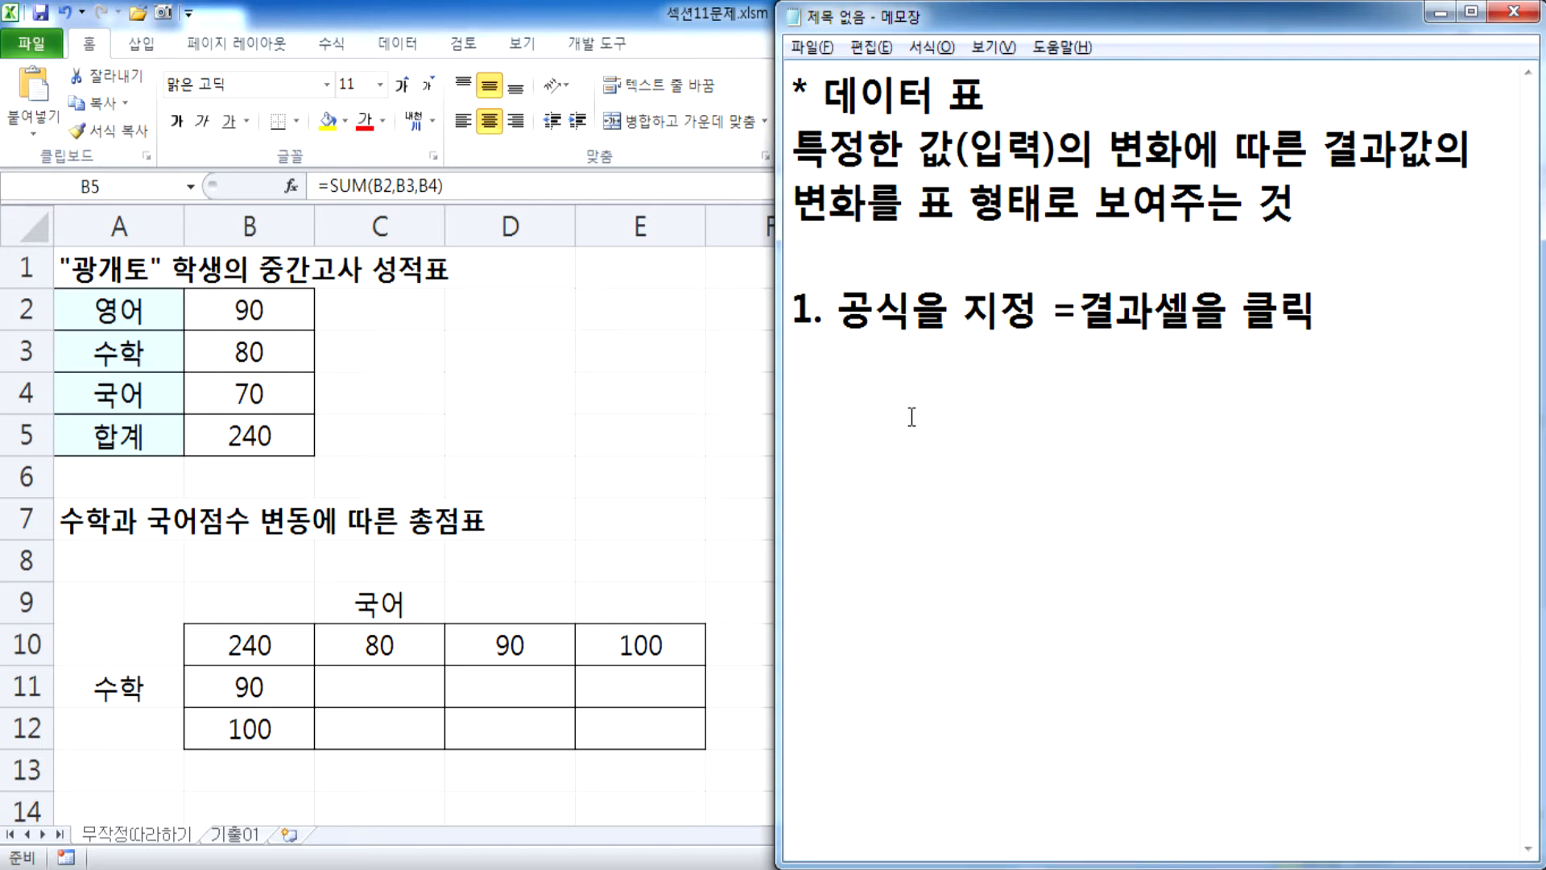
key(alt+Tab)
drag(290, 644, 638, 733)
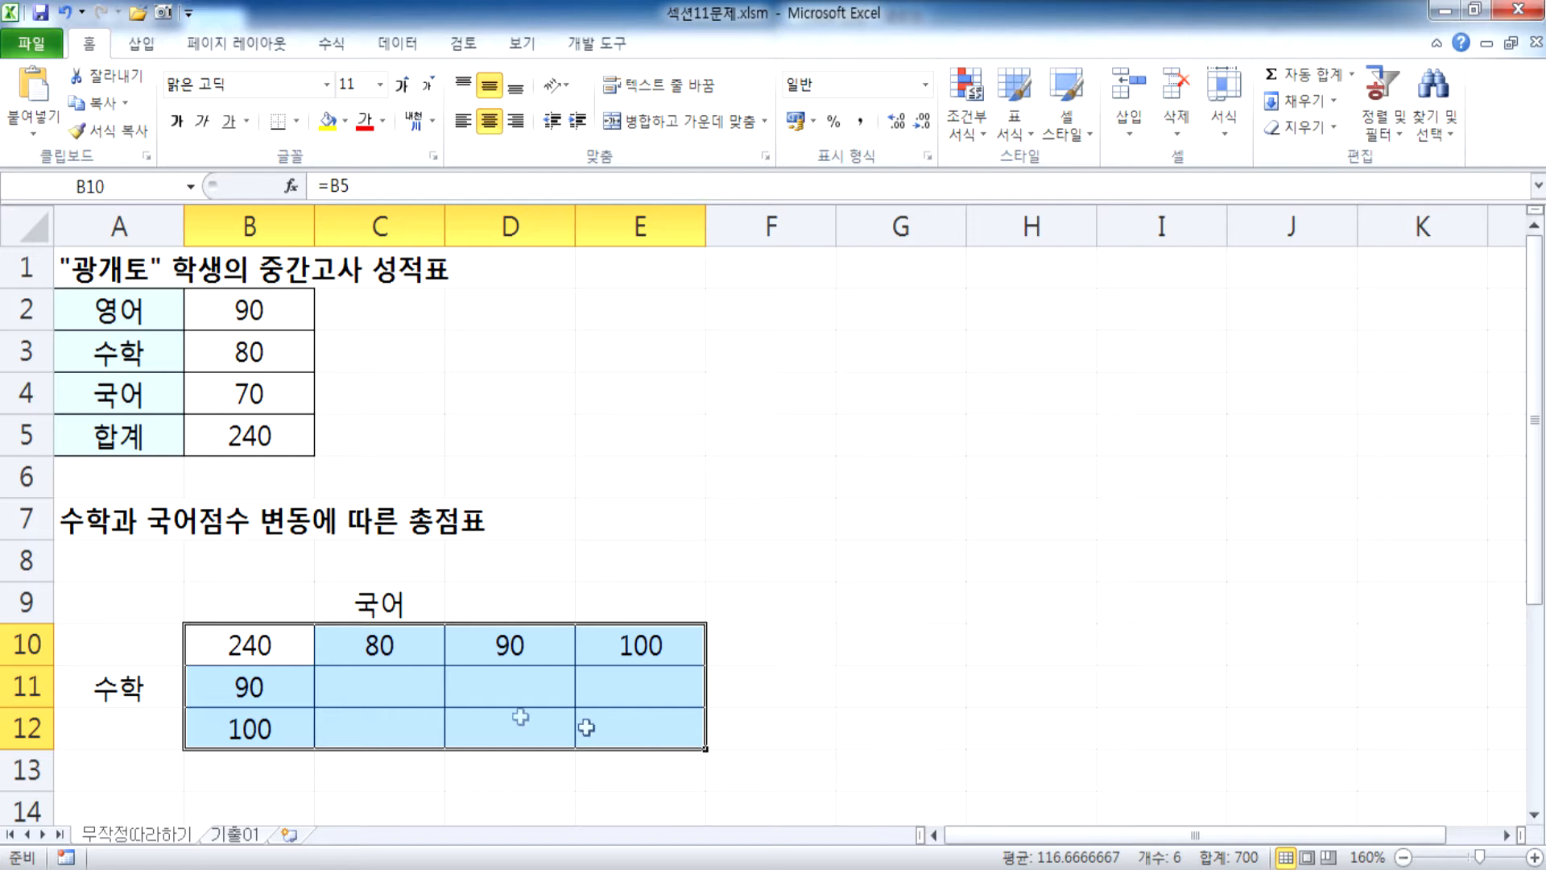
drag(129, 616, 636, 729)
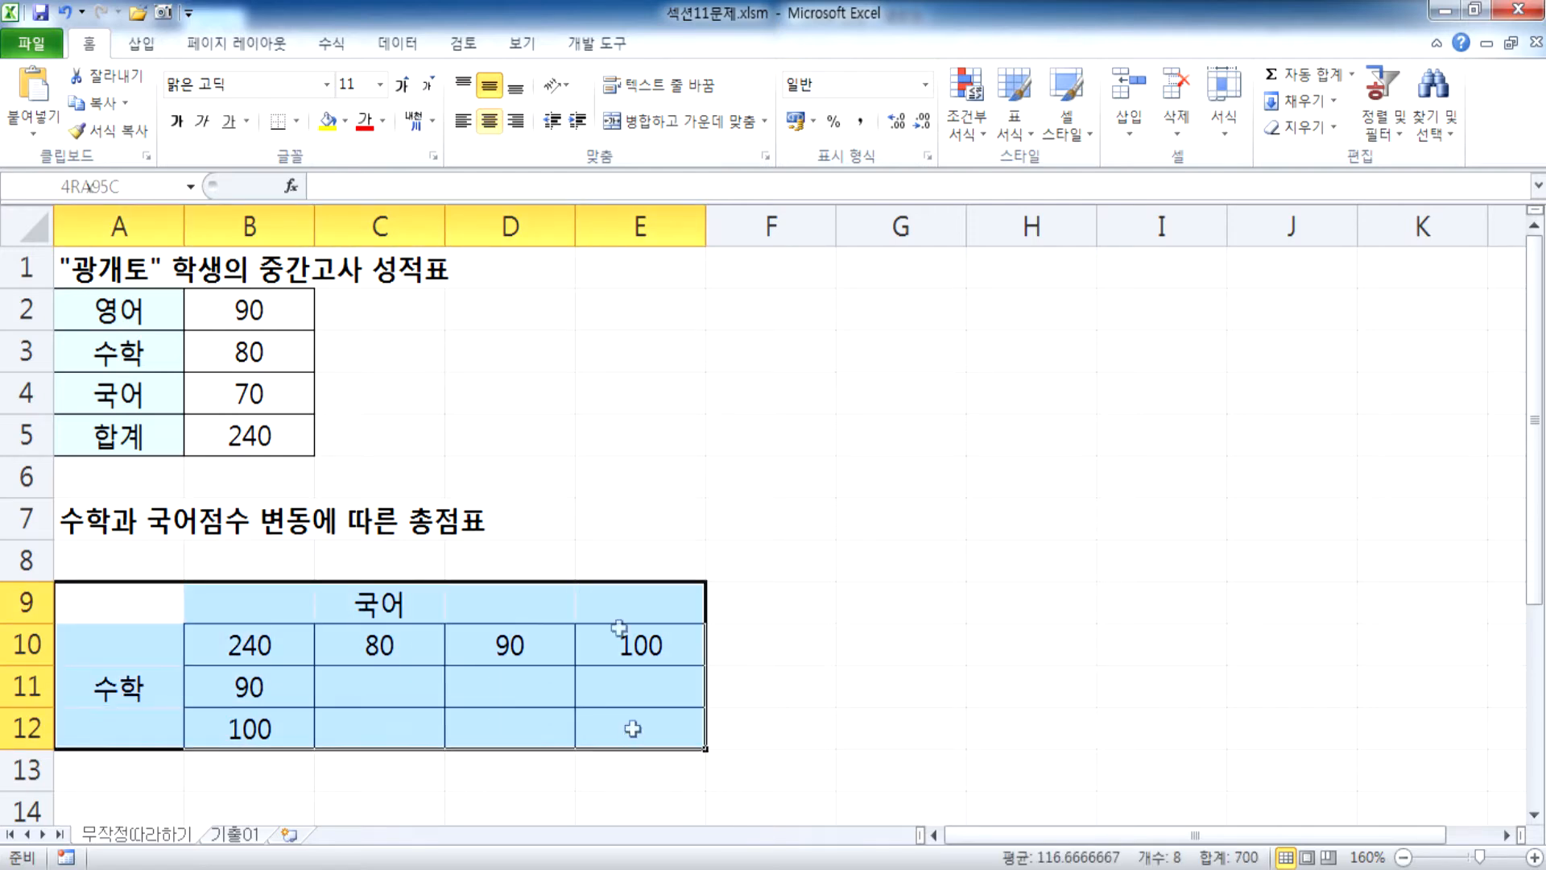
drag(593, 583, 1219, 314)
click(680, 483)
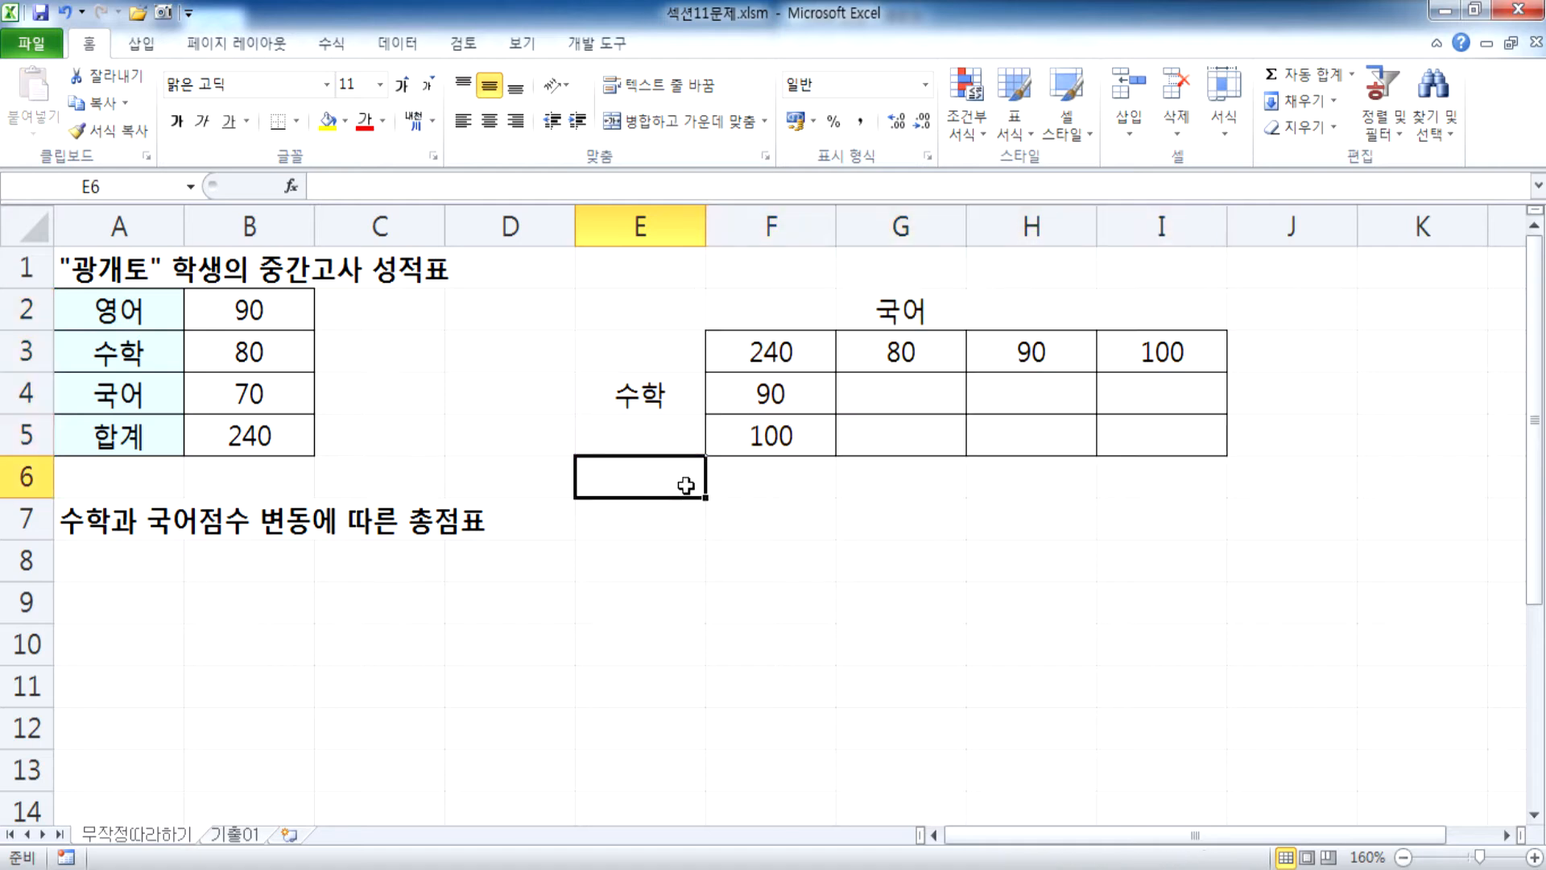
Inspect the reference in corner cell F3 of the moved table without changing it.
drag(757, 352, 1168, 445)
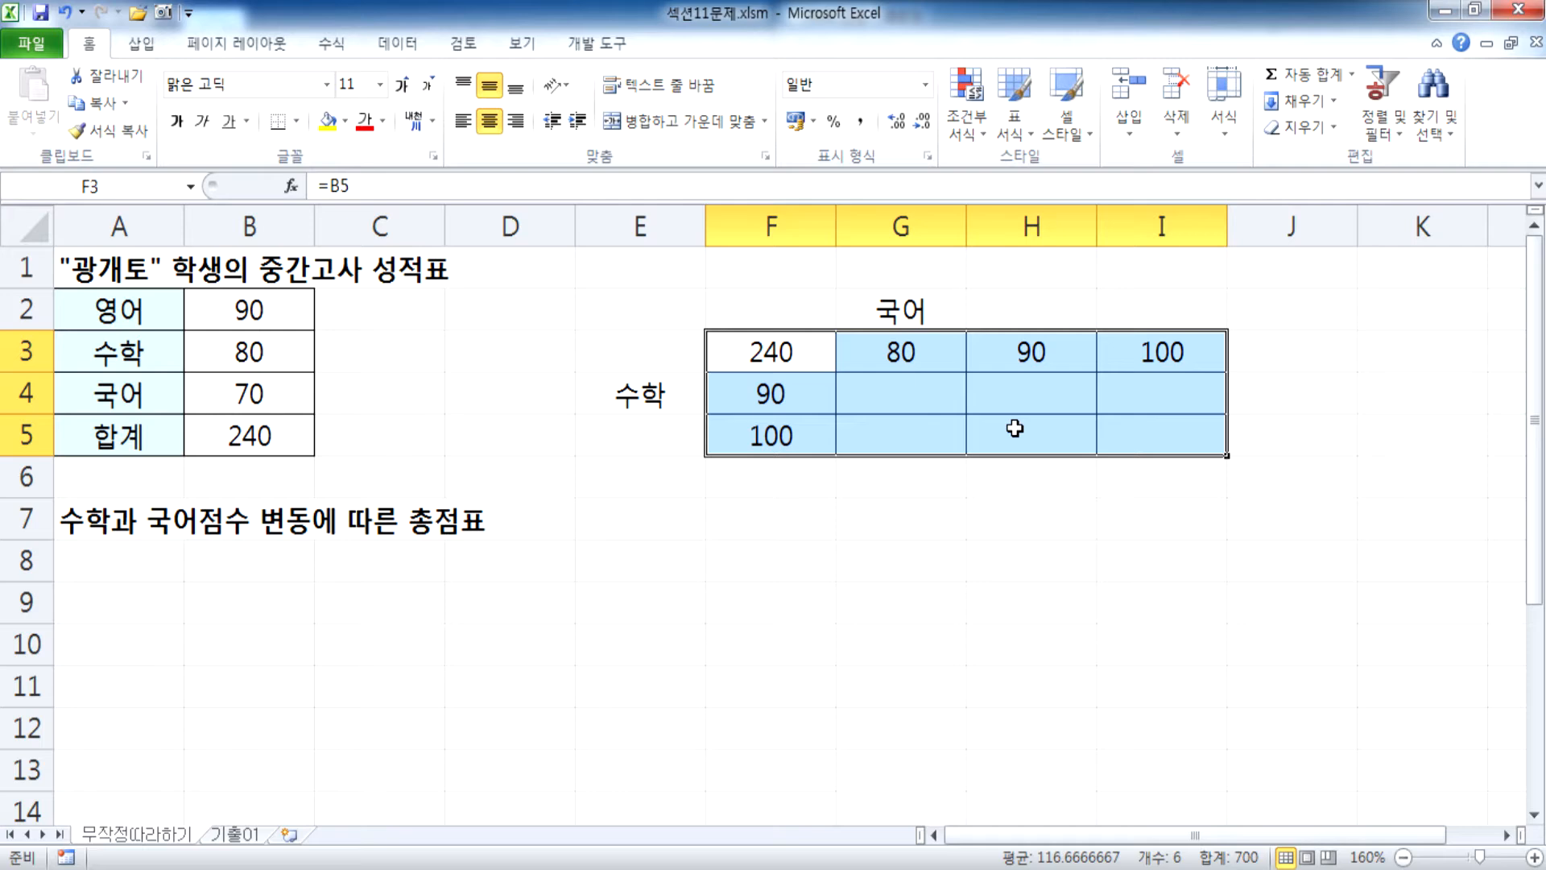
double_click(771, 355)
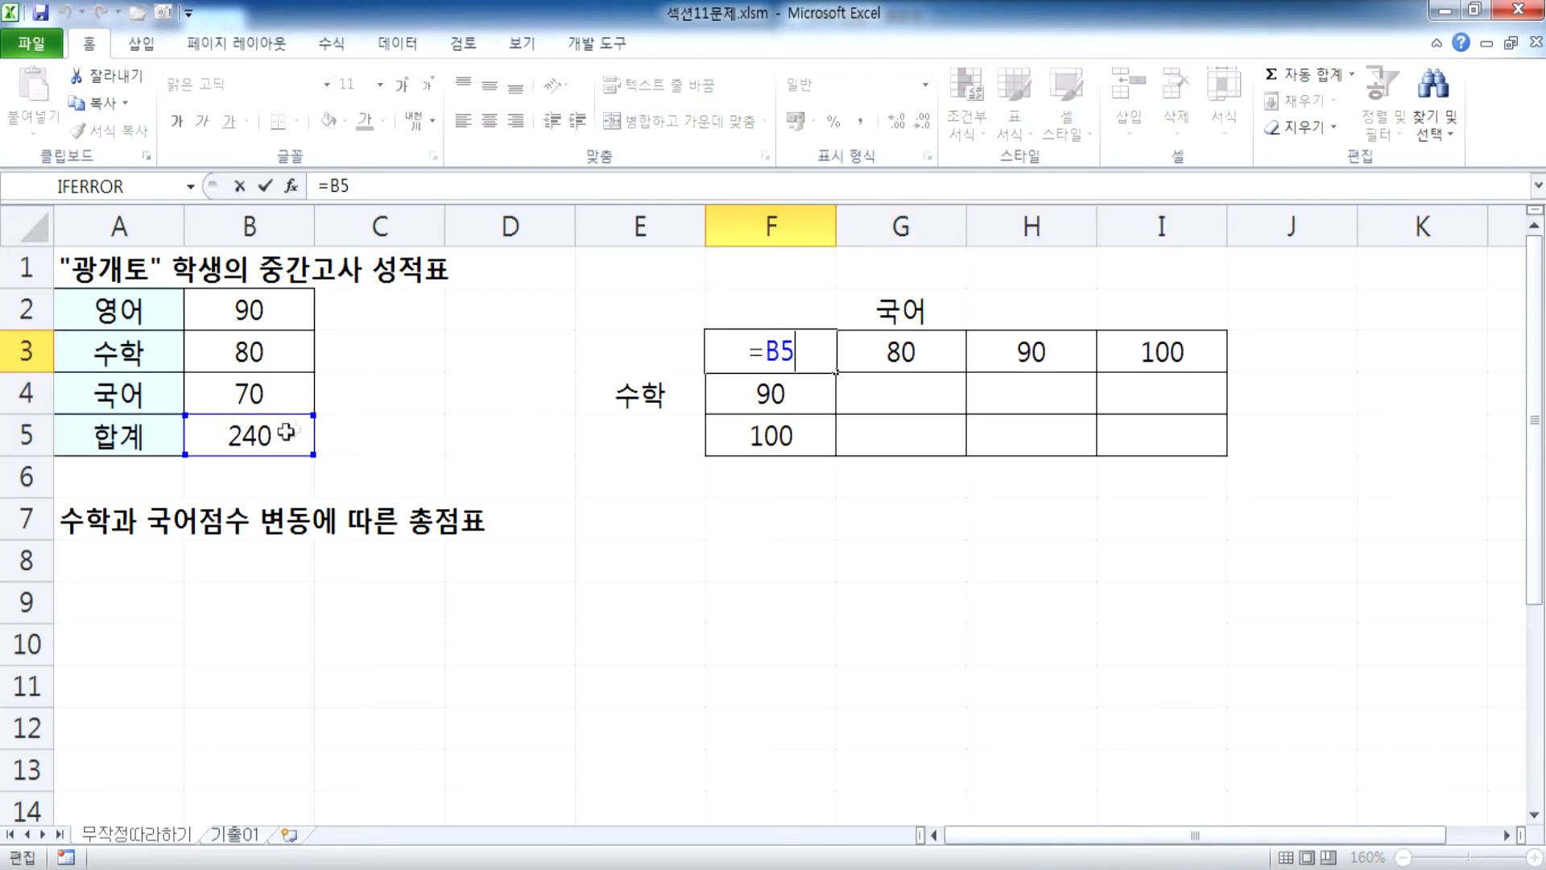
key(ctrl+Return)
Create a What-If data table on F3:I5 with $B$4 as the row input cell and $B$3 as the column input cell.
drag(763, 350, 1145, 431)
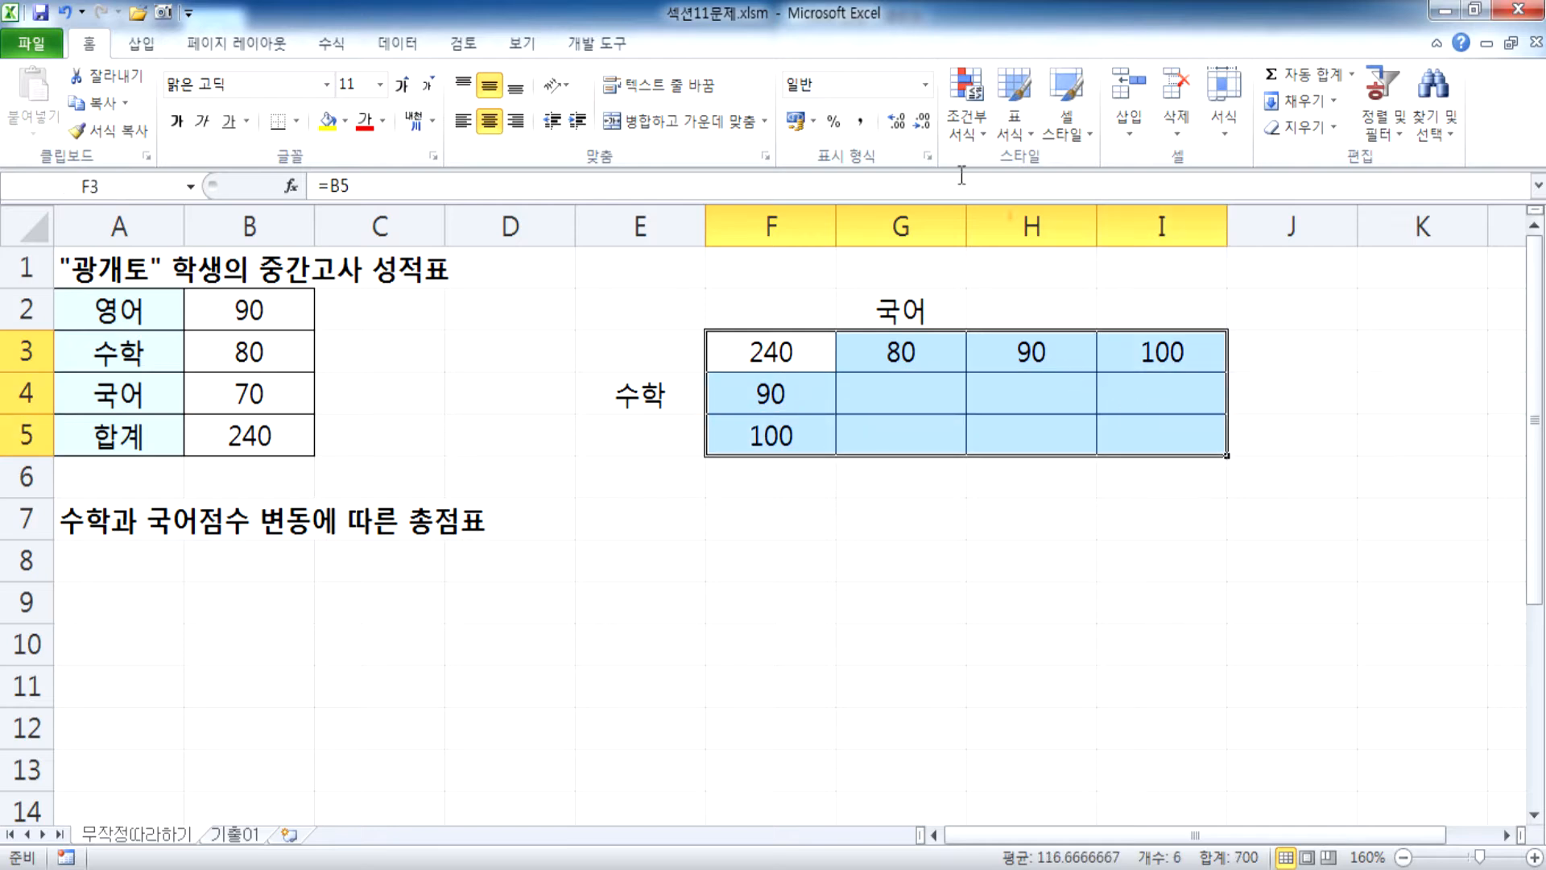
click(390, 48)
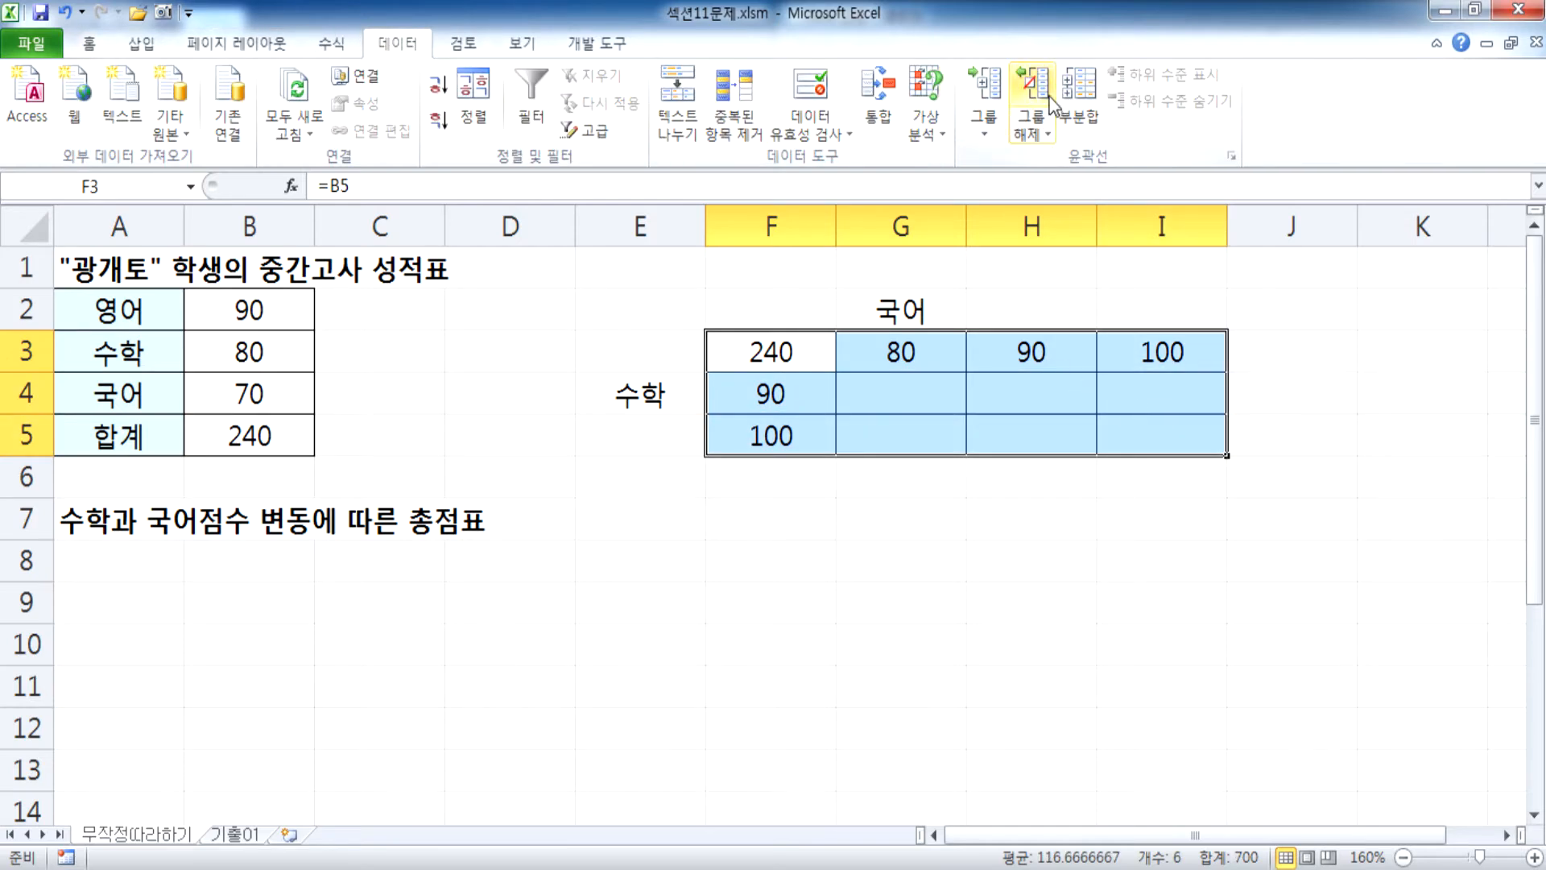
click(926, 133)
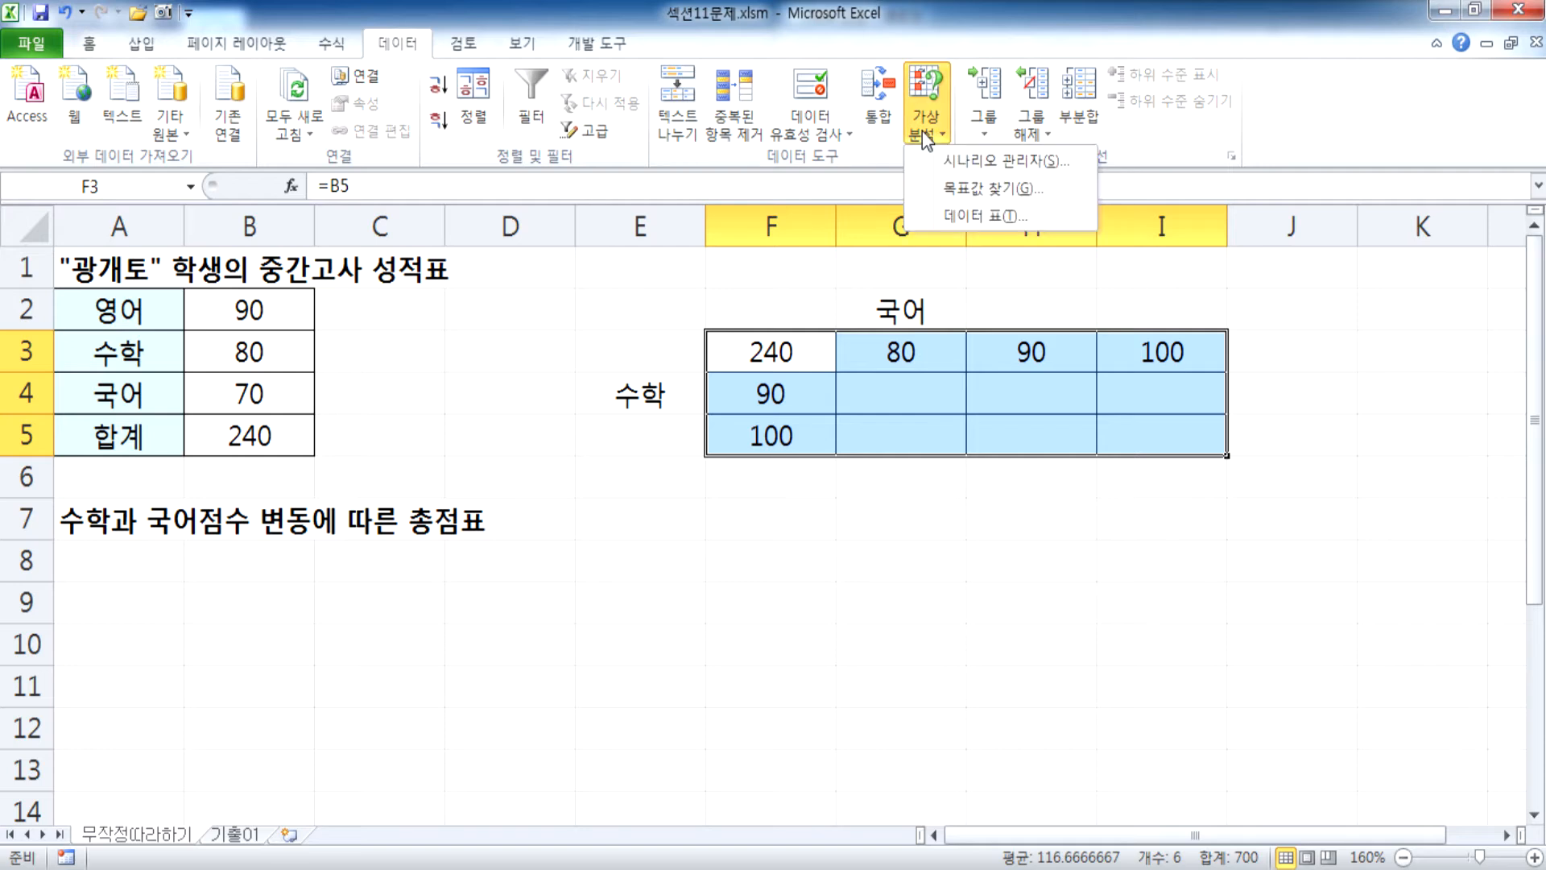
click(973, 216)
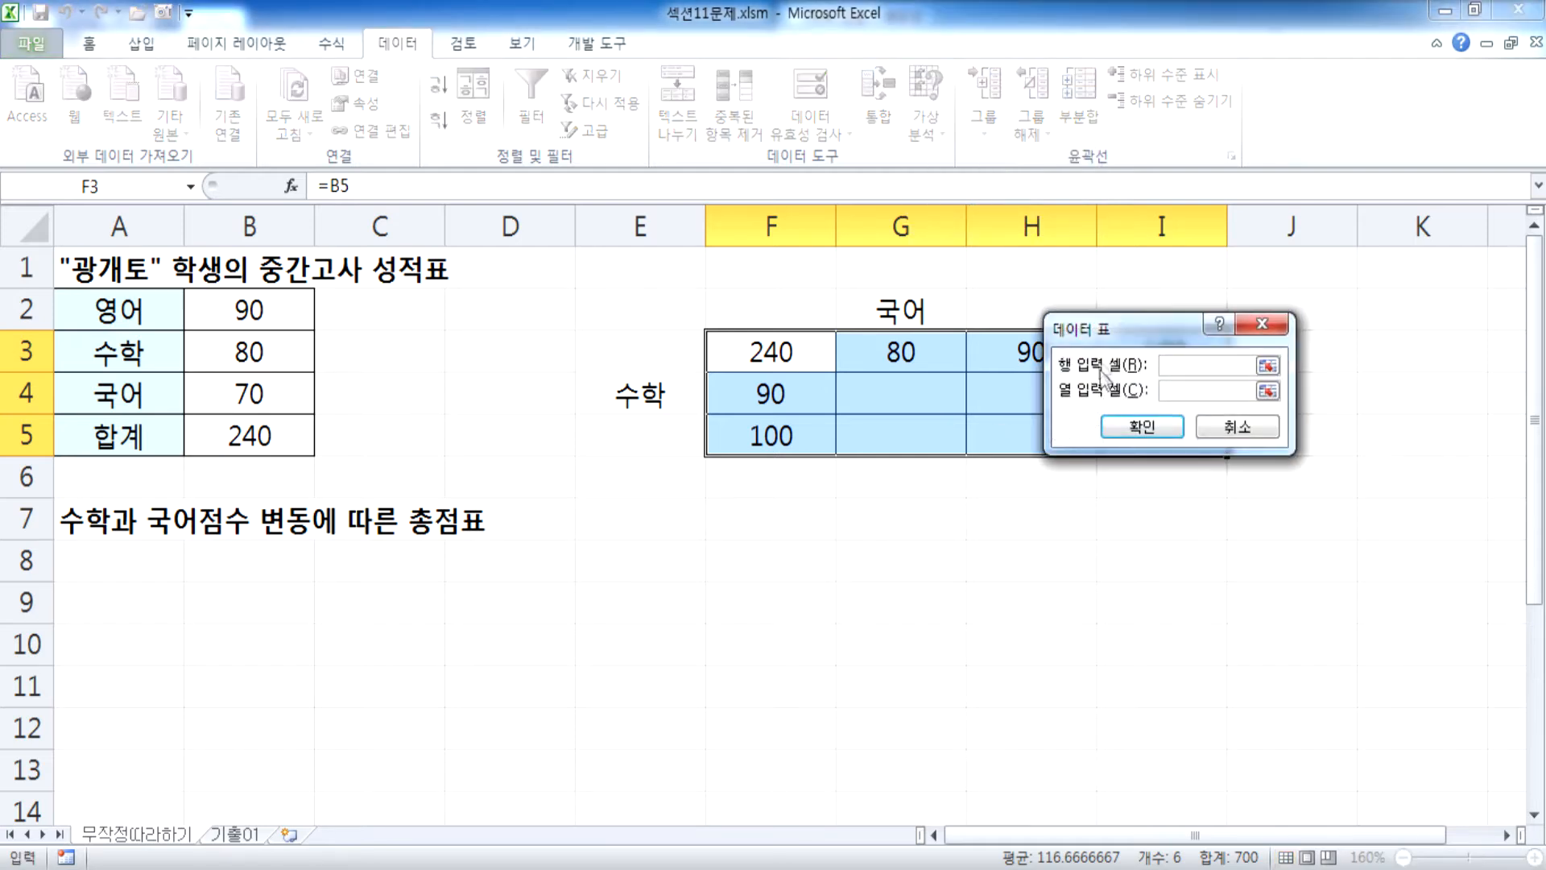
drag(1071, 339, 380, 330)
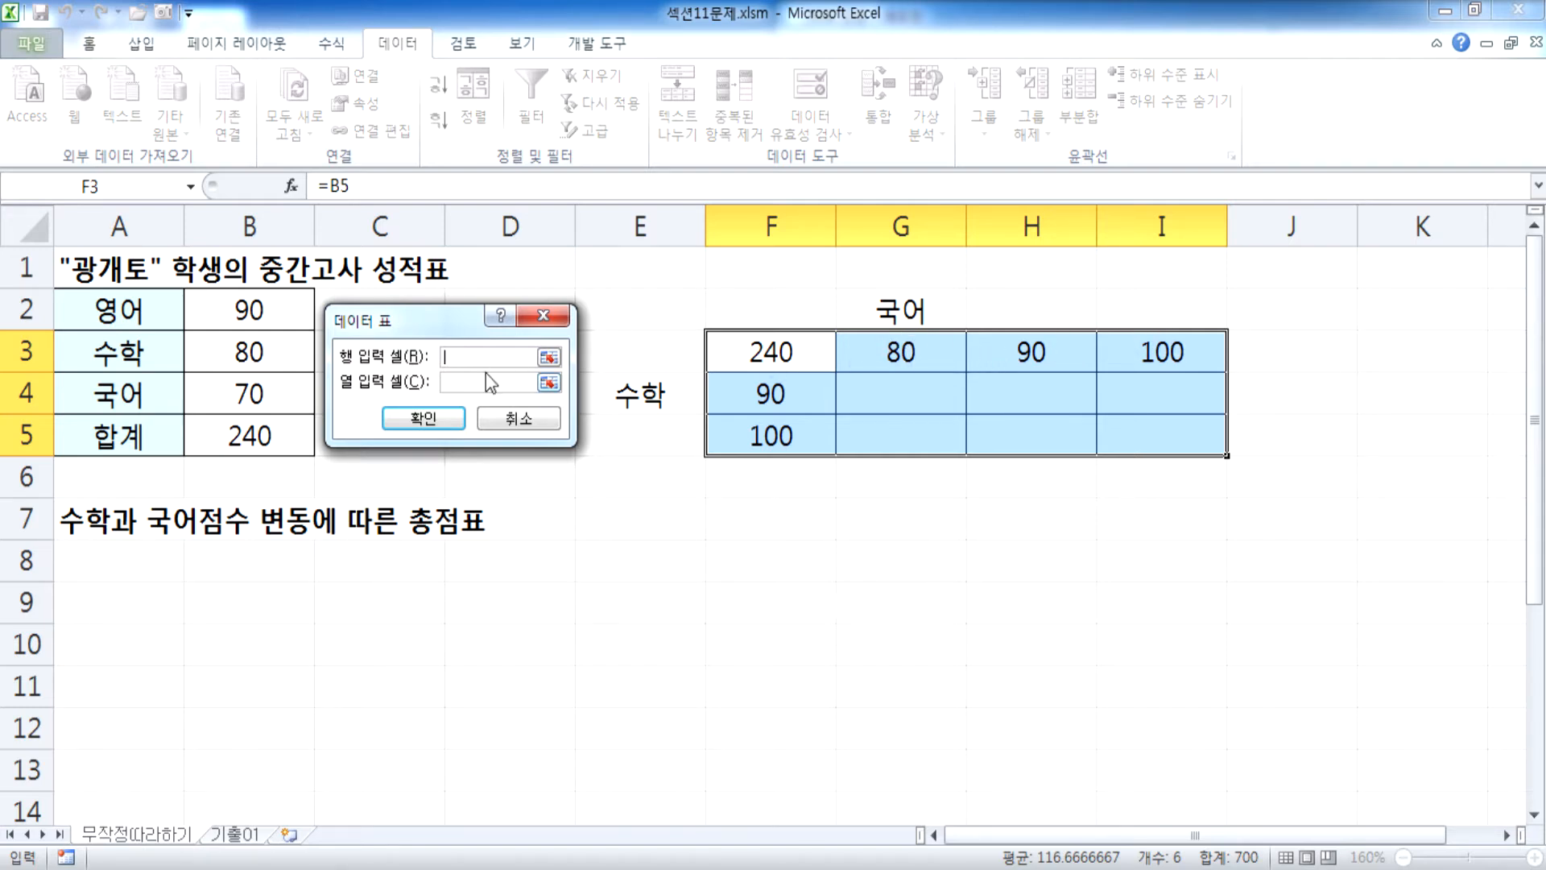
click(214, 394)
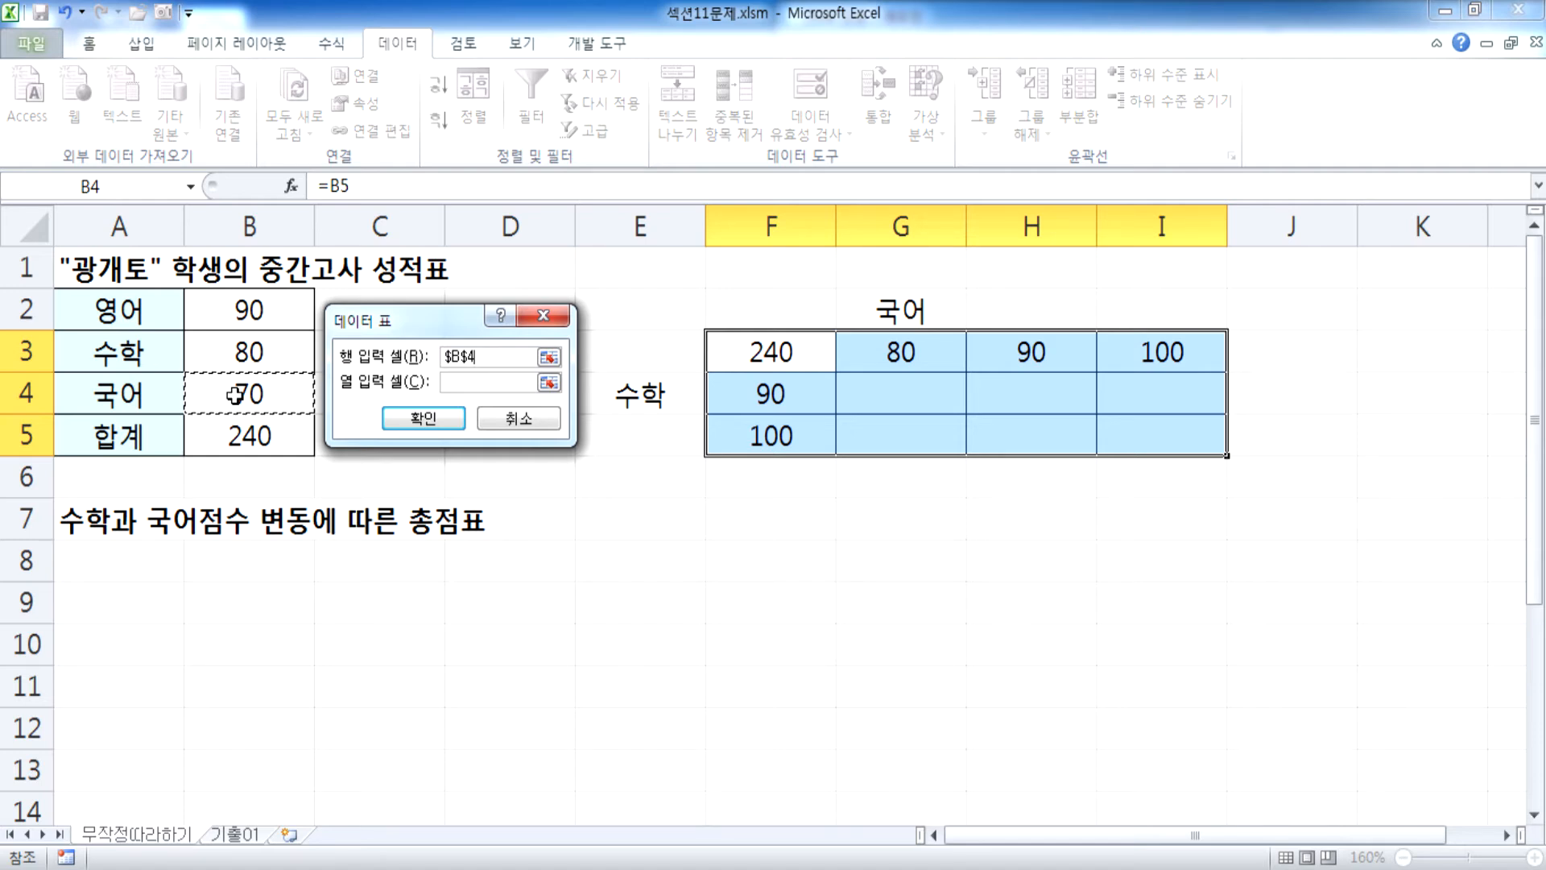
click(476, 384)
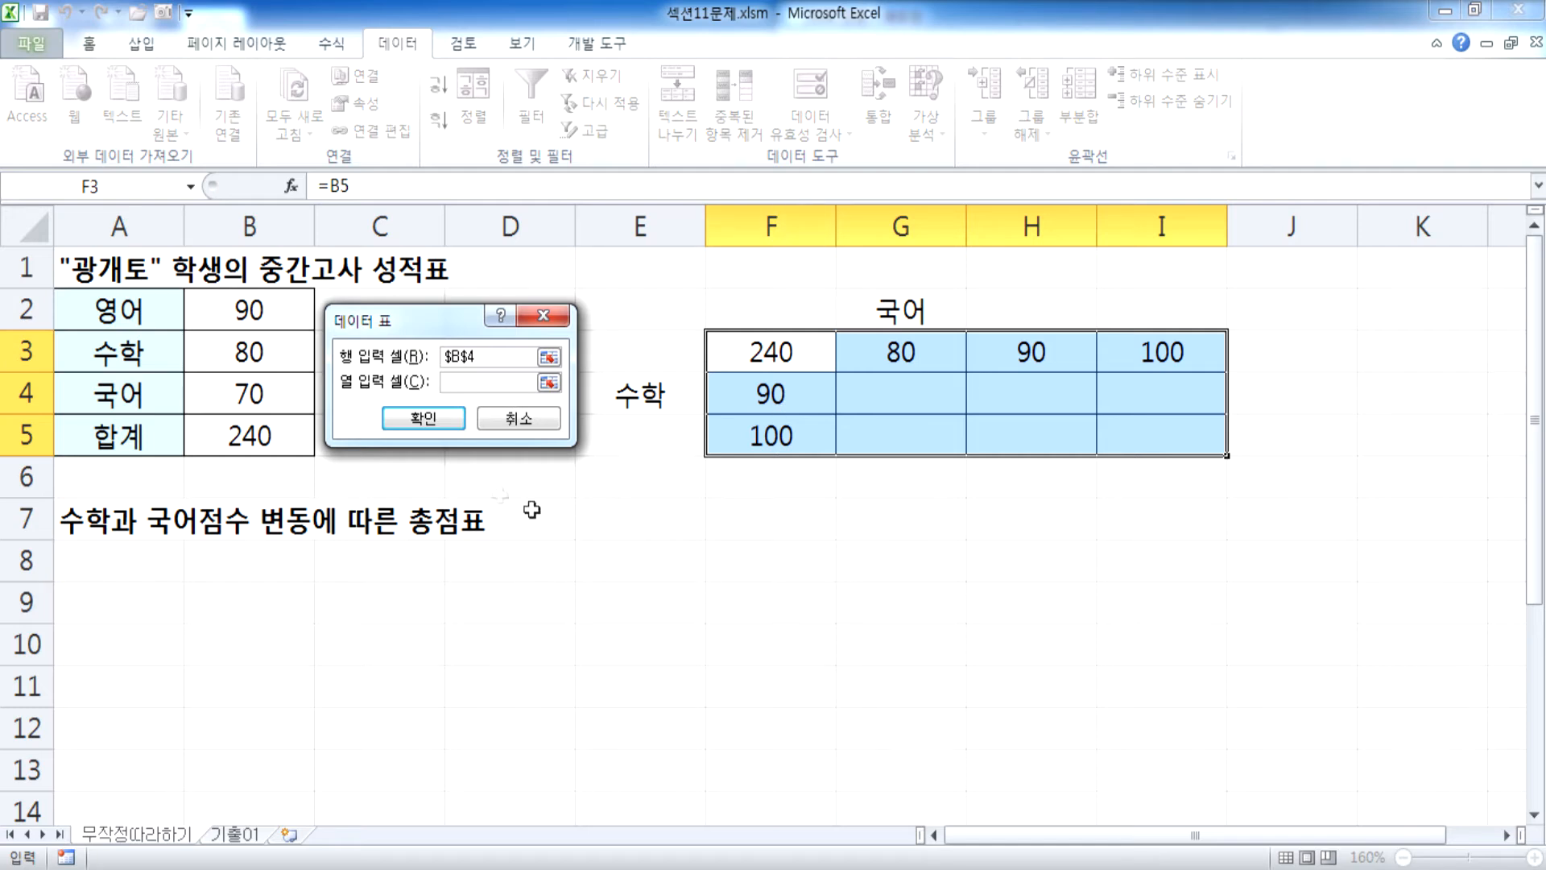
click(220, 349)
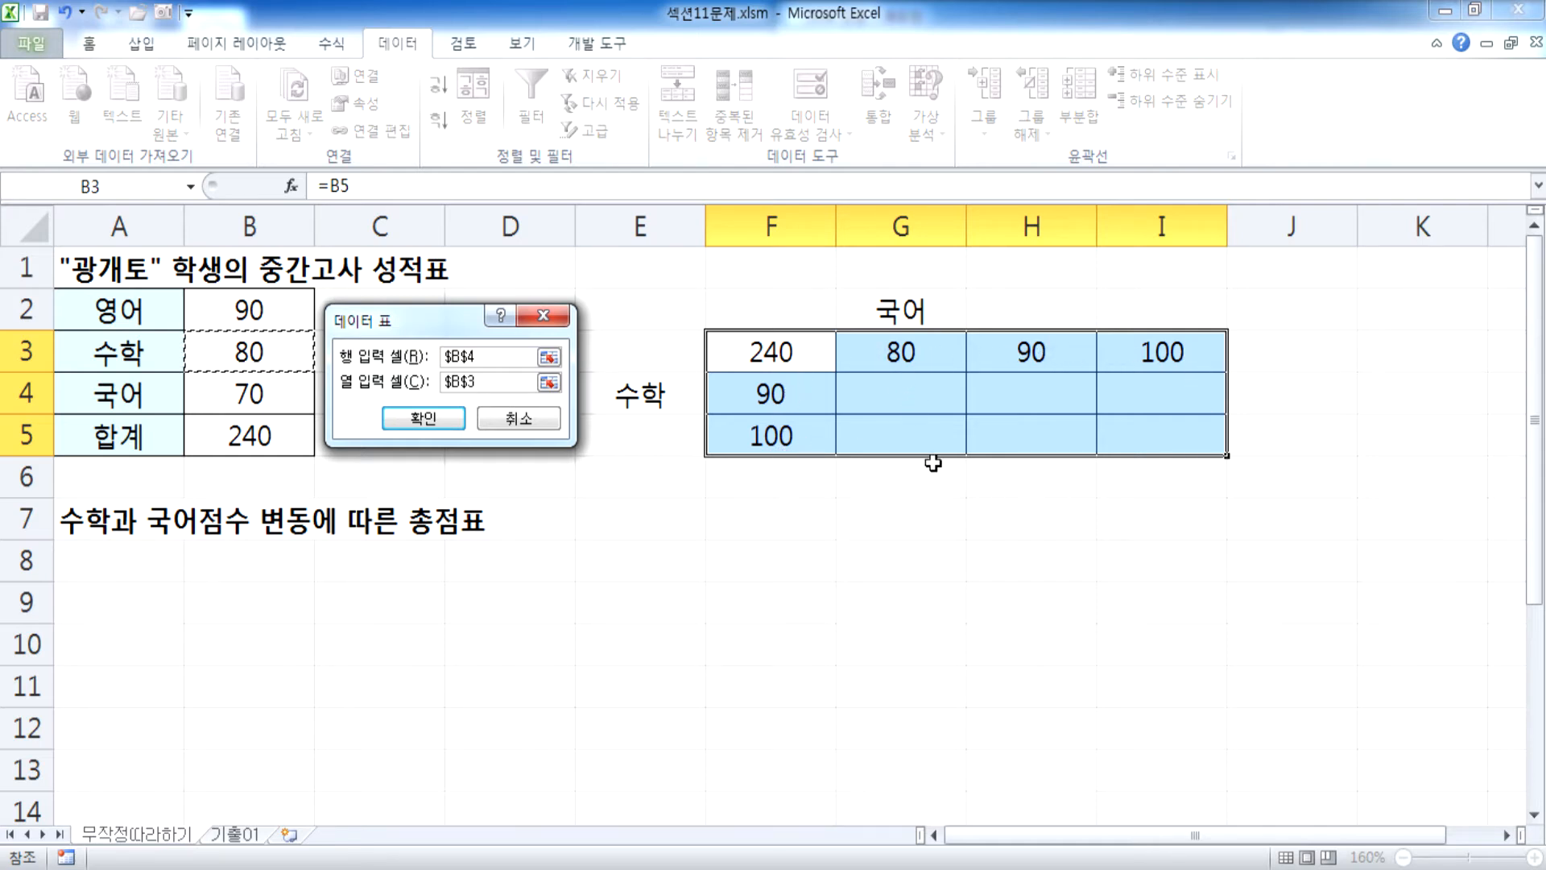
click(424, 419)
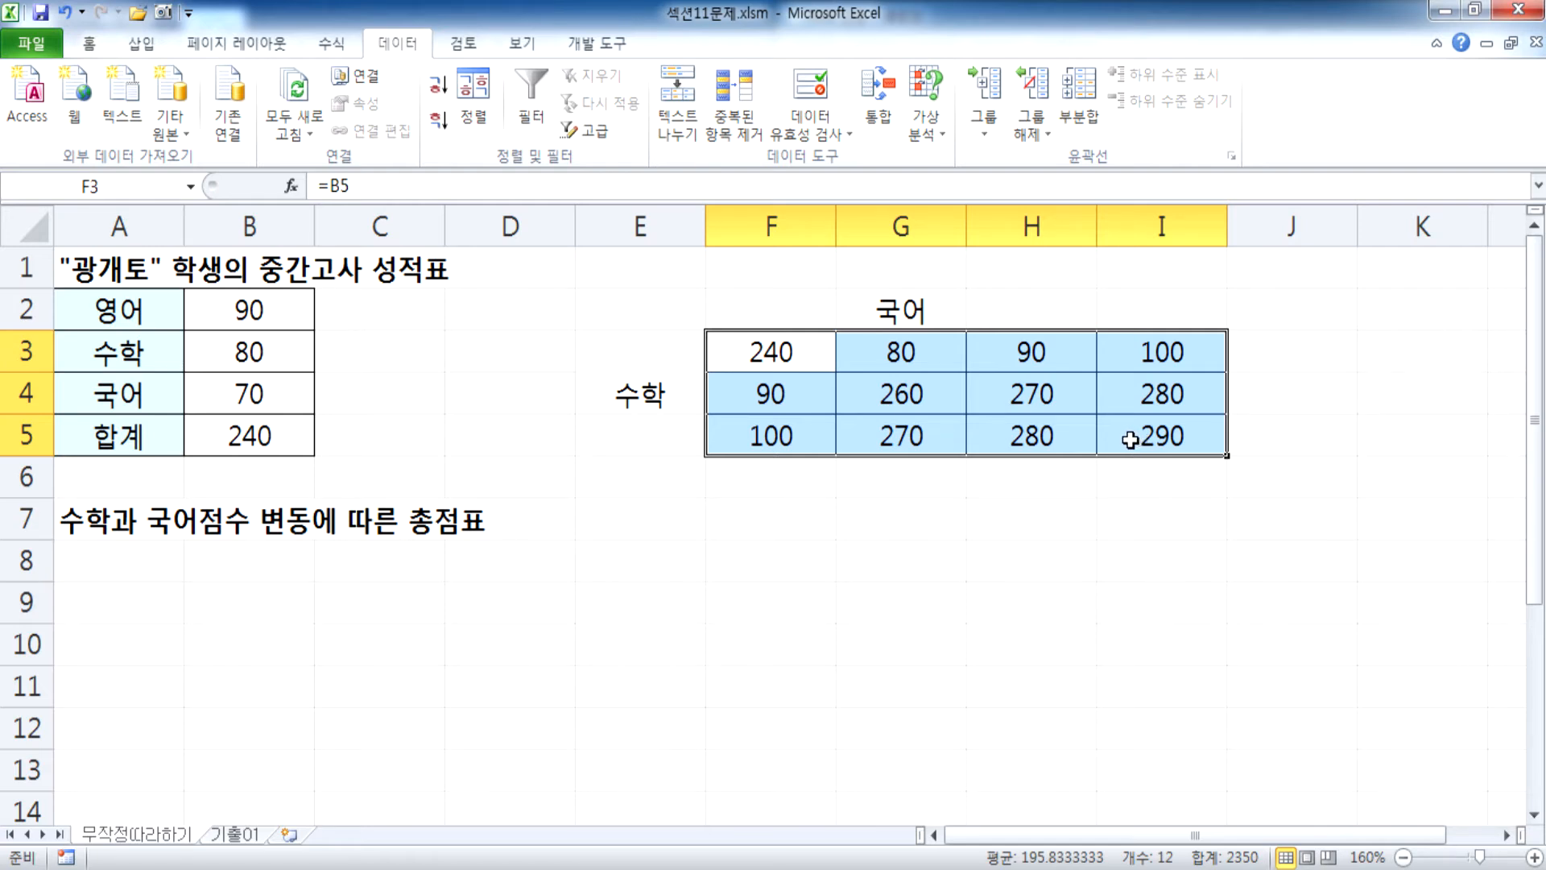
Try to delete only the result in cell I4 of the data table and dismiss the alert.
click(693, 566)
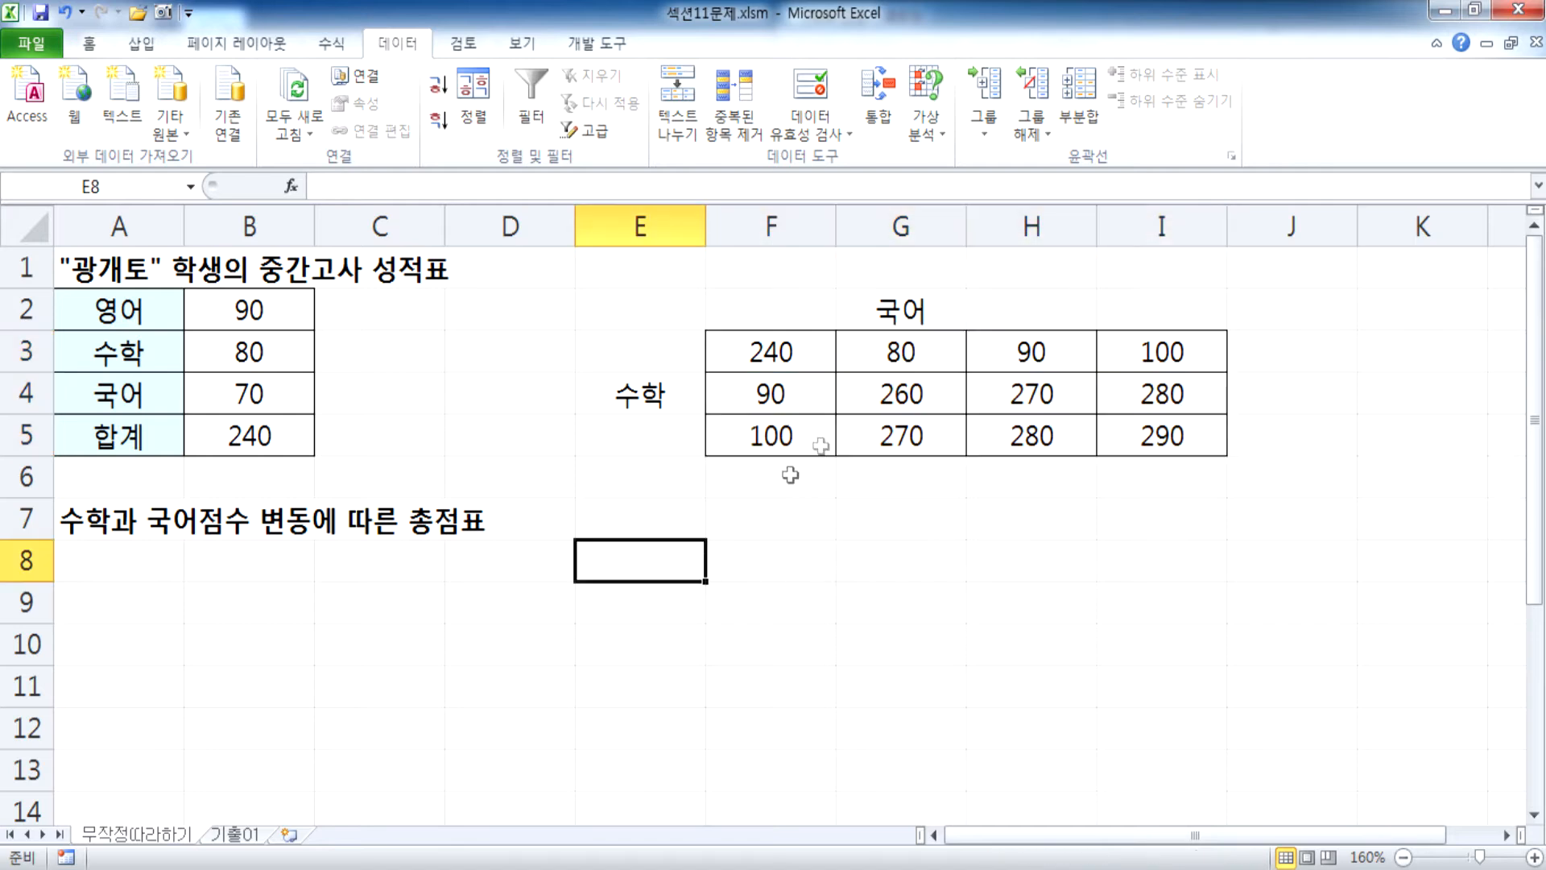
drag(895, 388, 1191, 397)
click(1178, 399)
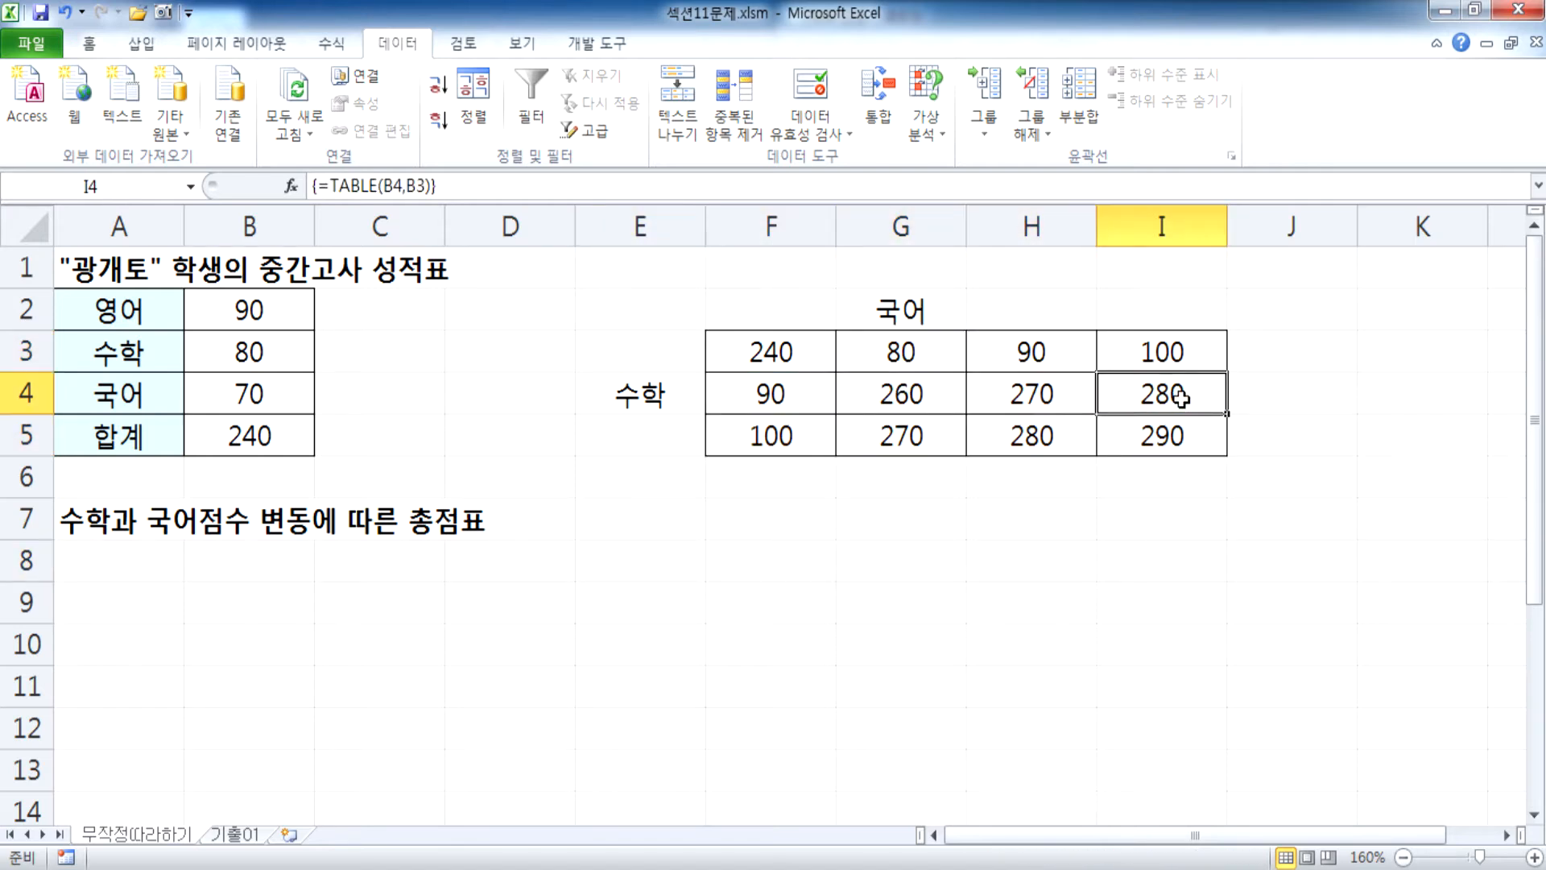
key(Delete)
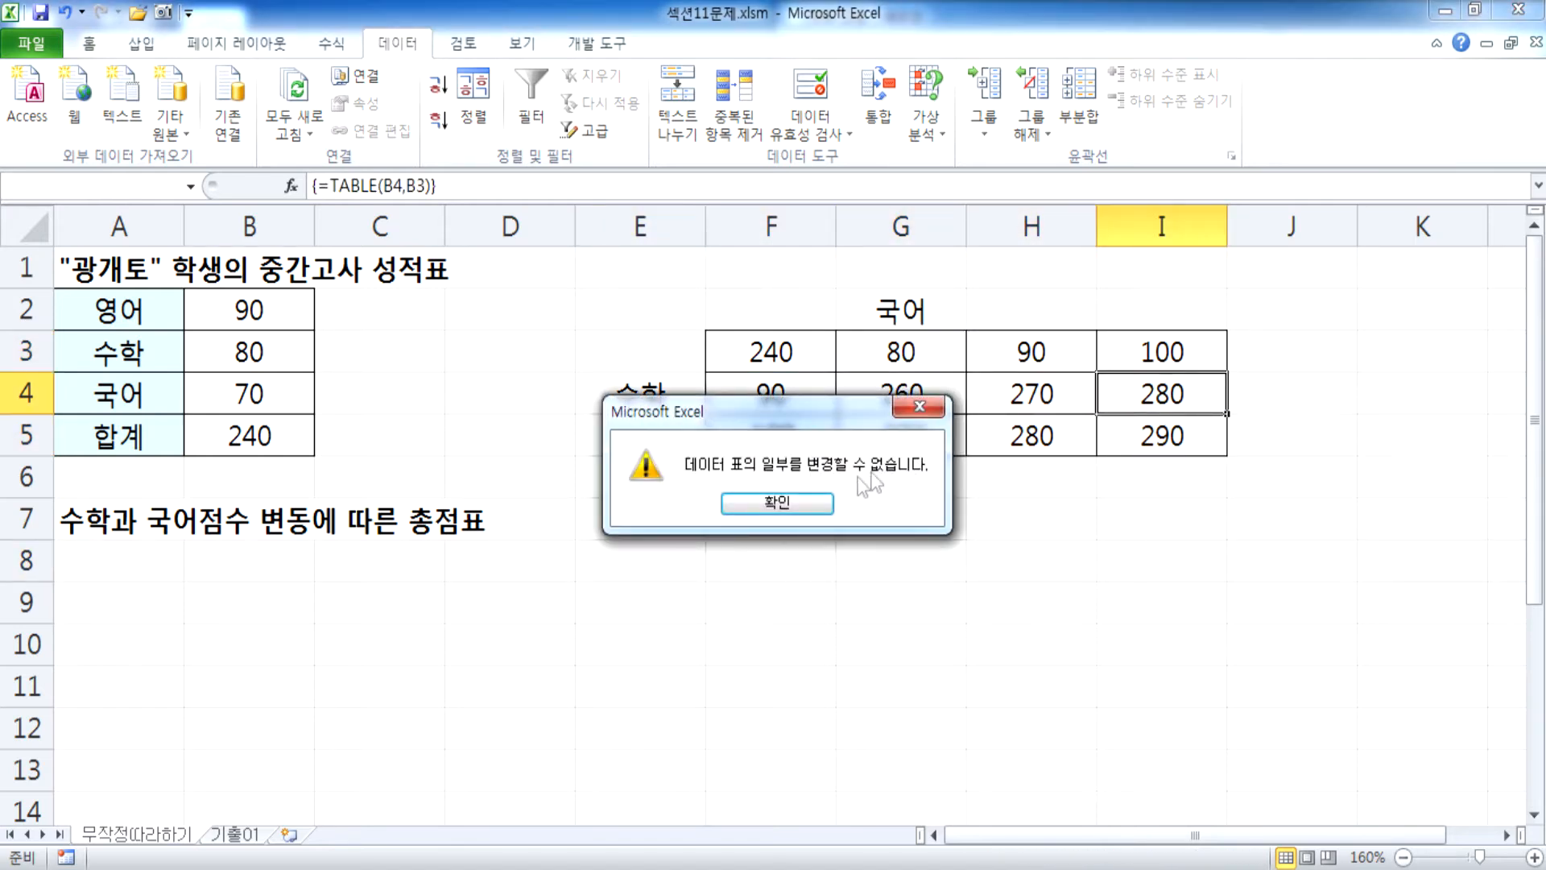
click(803, 504)
Delete the whole result range G4:I5 of the data table at once.
drag(889, 400, 1164, 435)
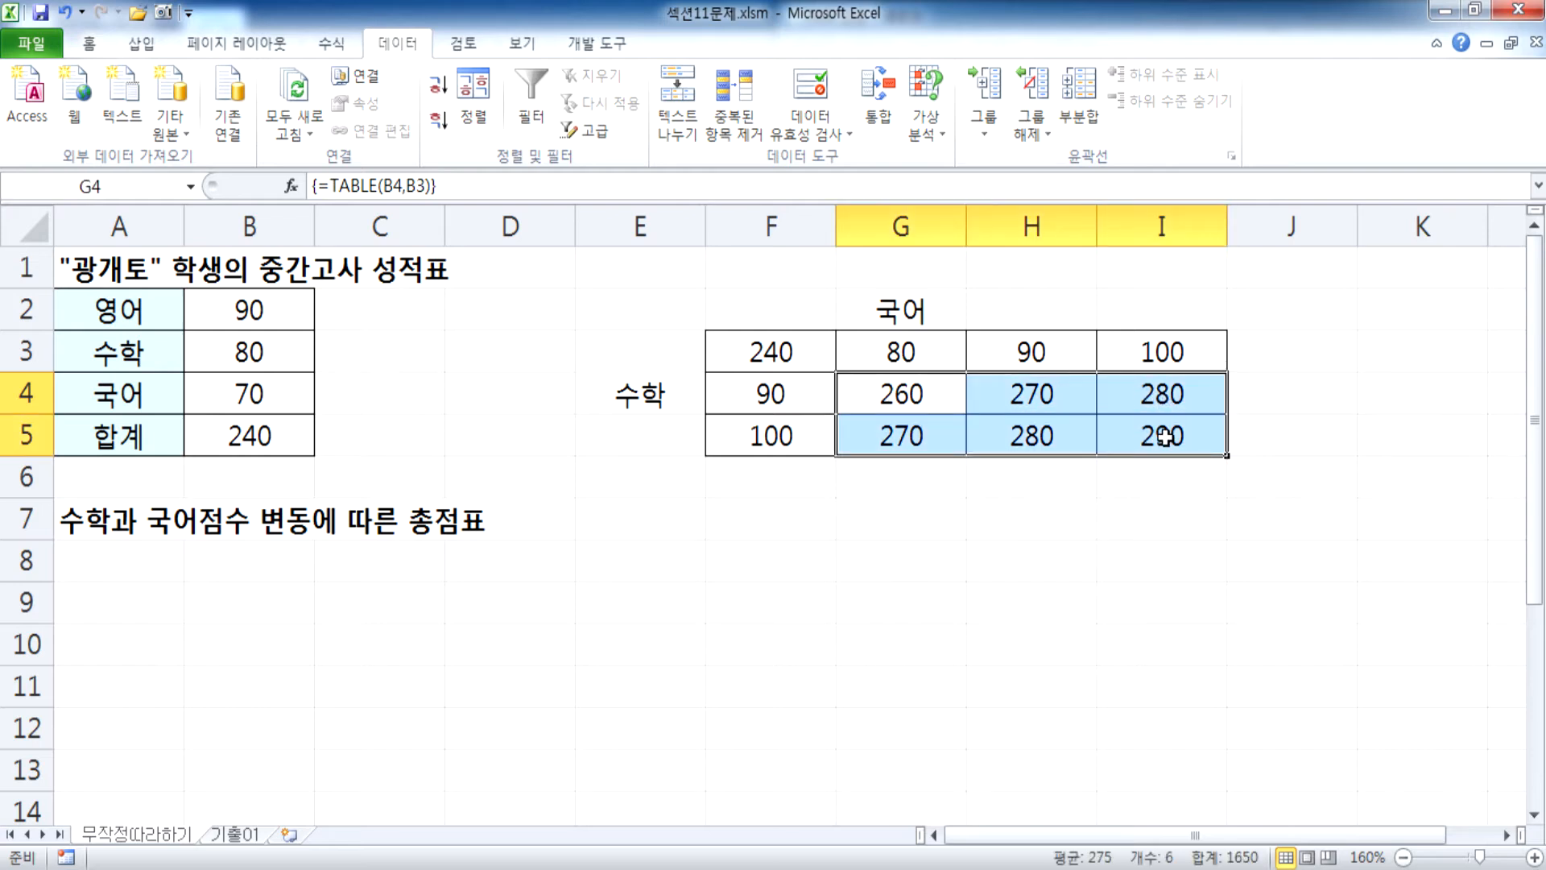
key(Delete)
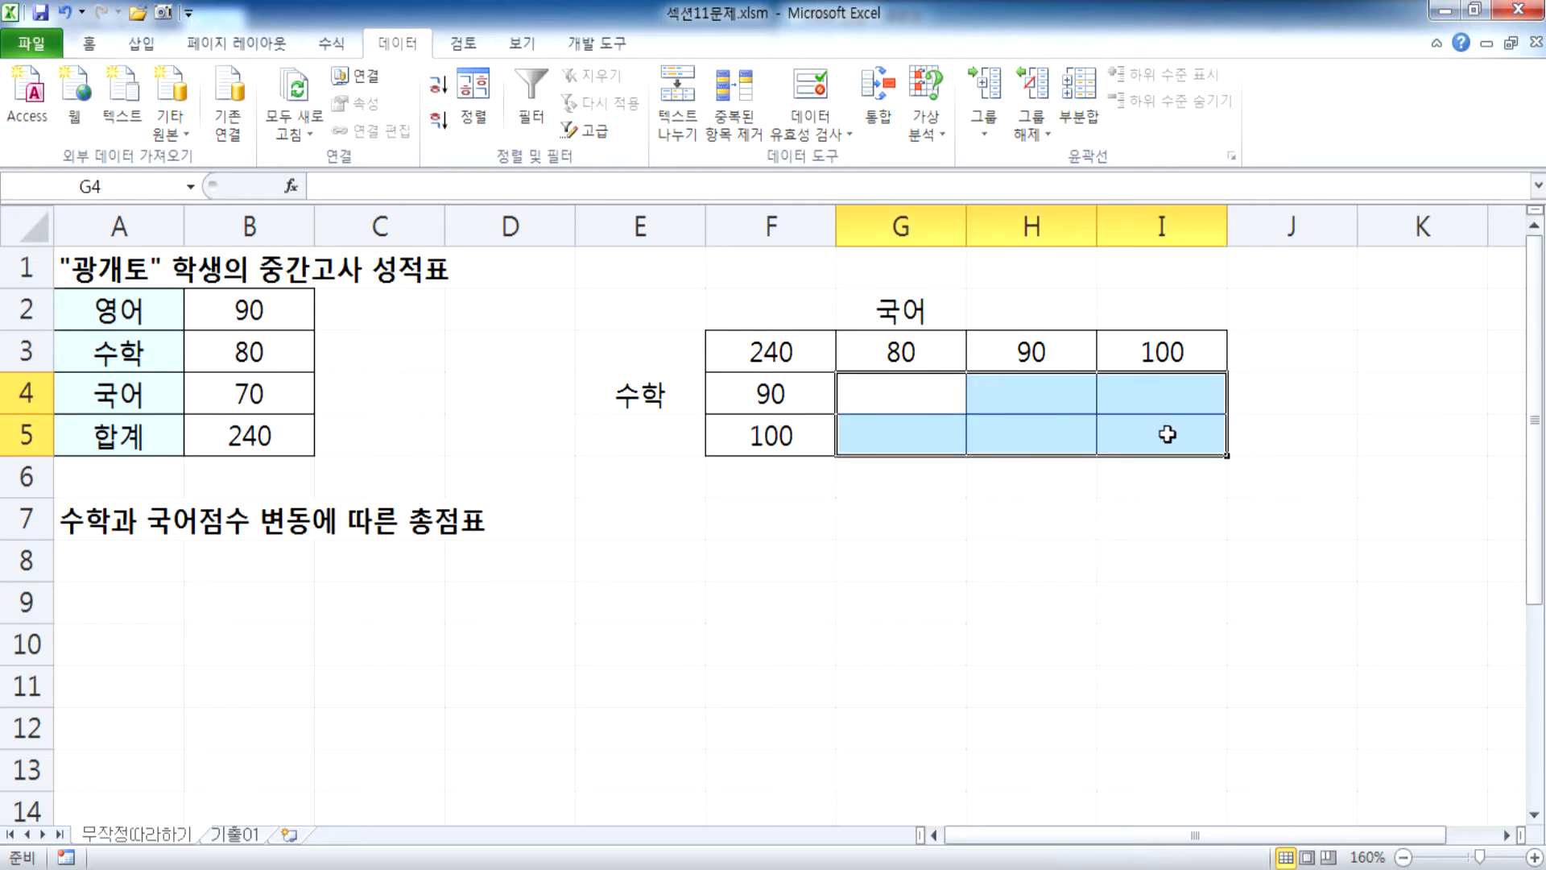
click(895, 551)
Clear the corner cell F3 and link it to the 합계 cell again with =B5.
click(783, 348)
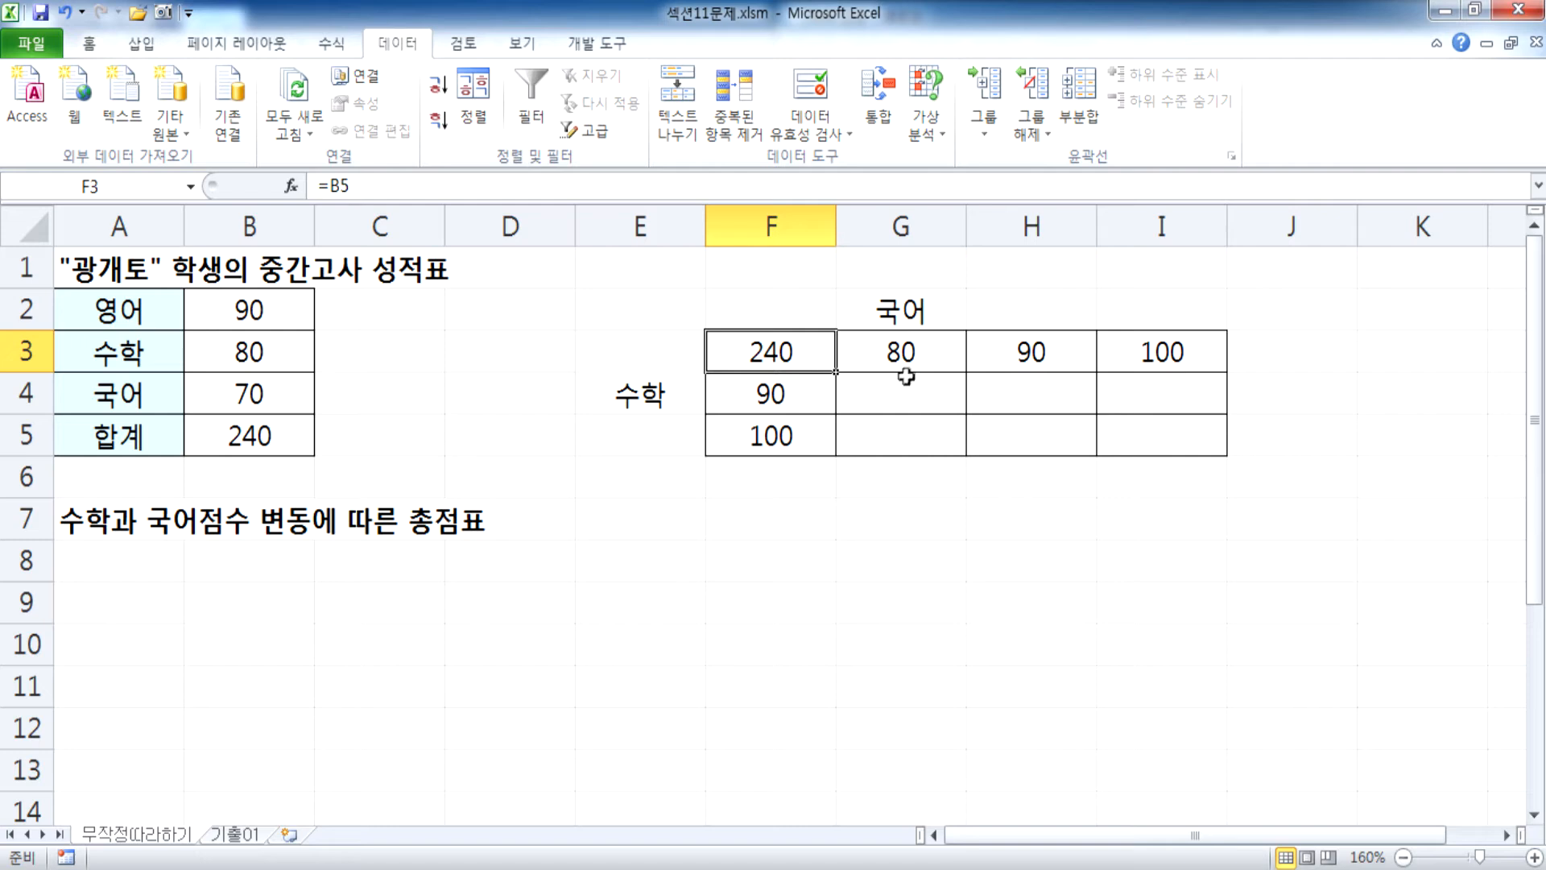
key(Delete)
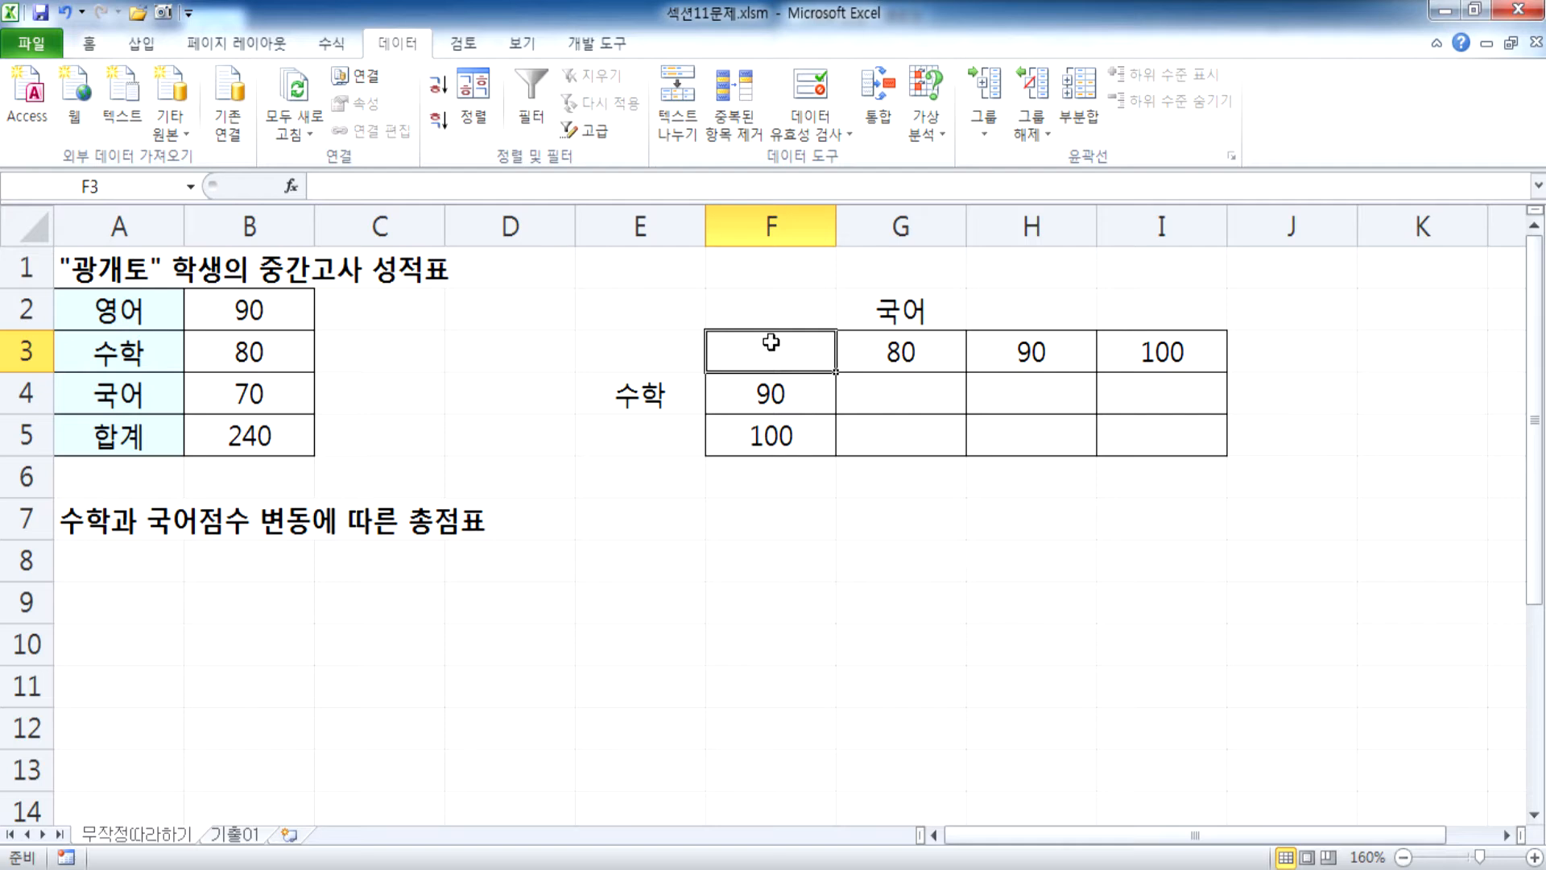
text(=)
click(236, 436)
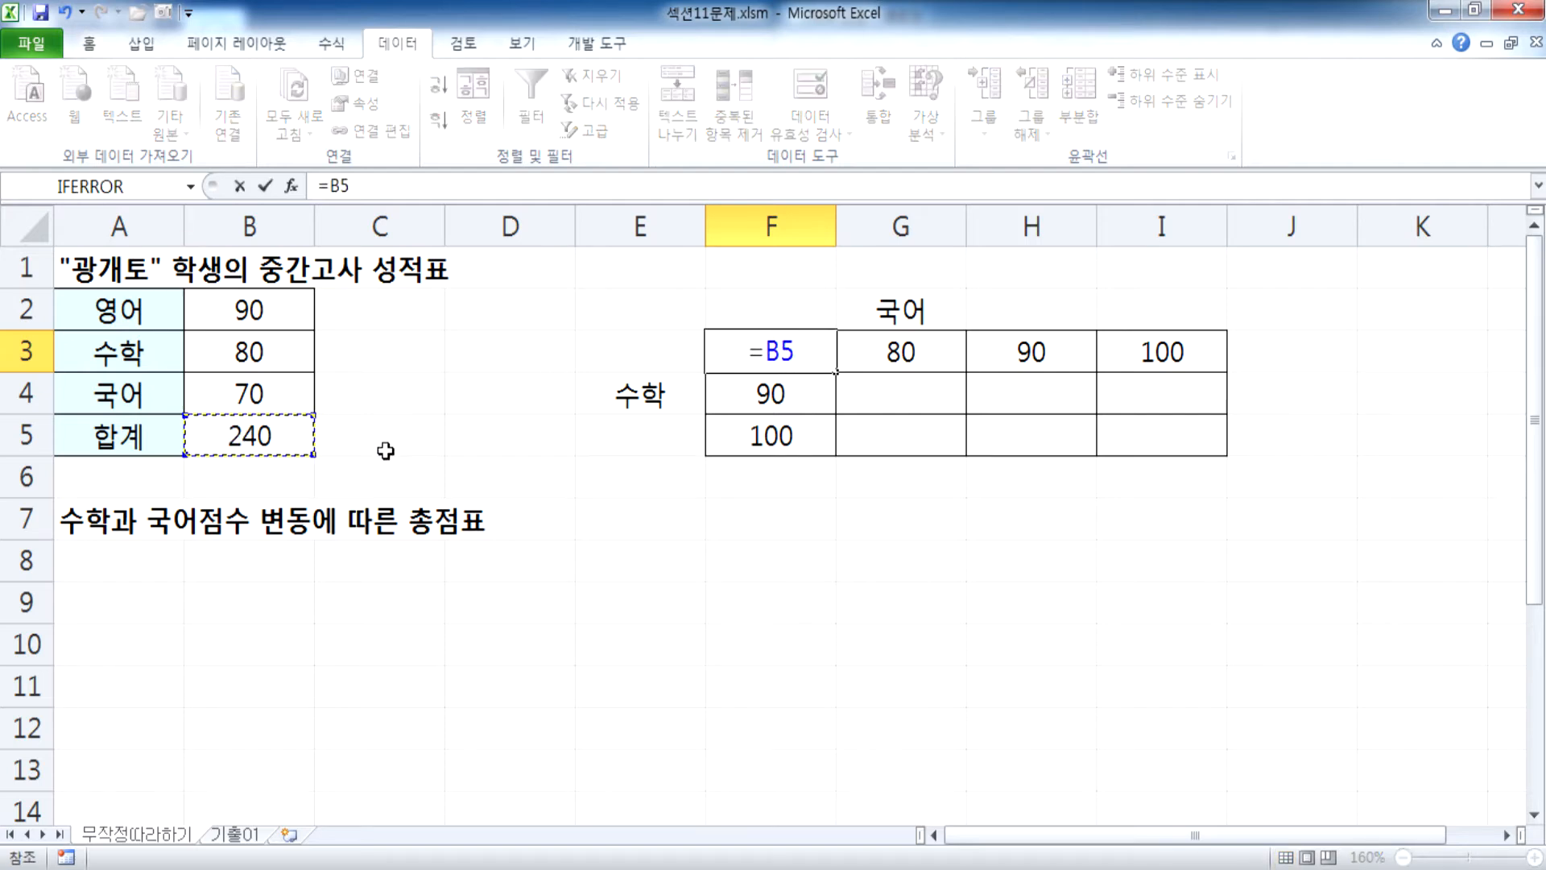
key(Return)
Rebuild the data table on F3:I5, using the 국어 score $B$4 as row input cell and the 수학 score $B$3 as column input cell.
drag(764, 351, 1139, 419)
drag(898, 387, 1200, 442)
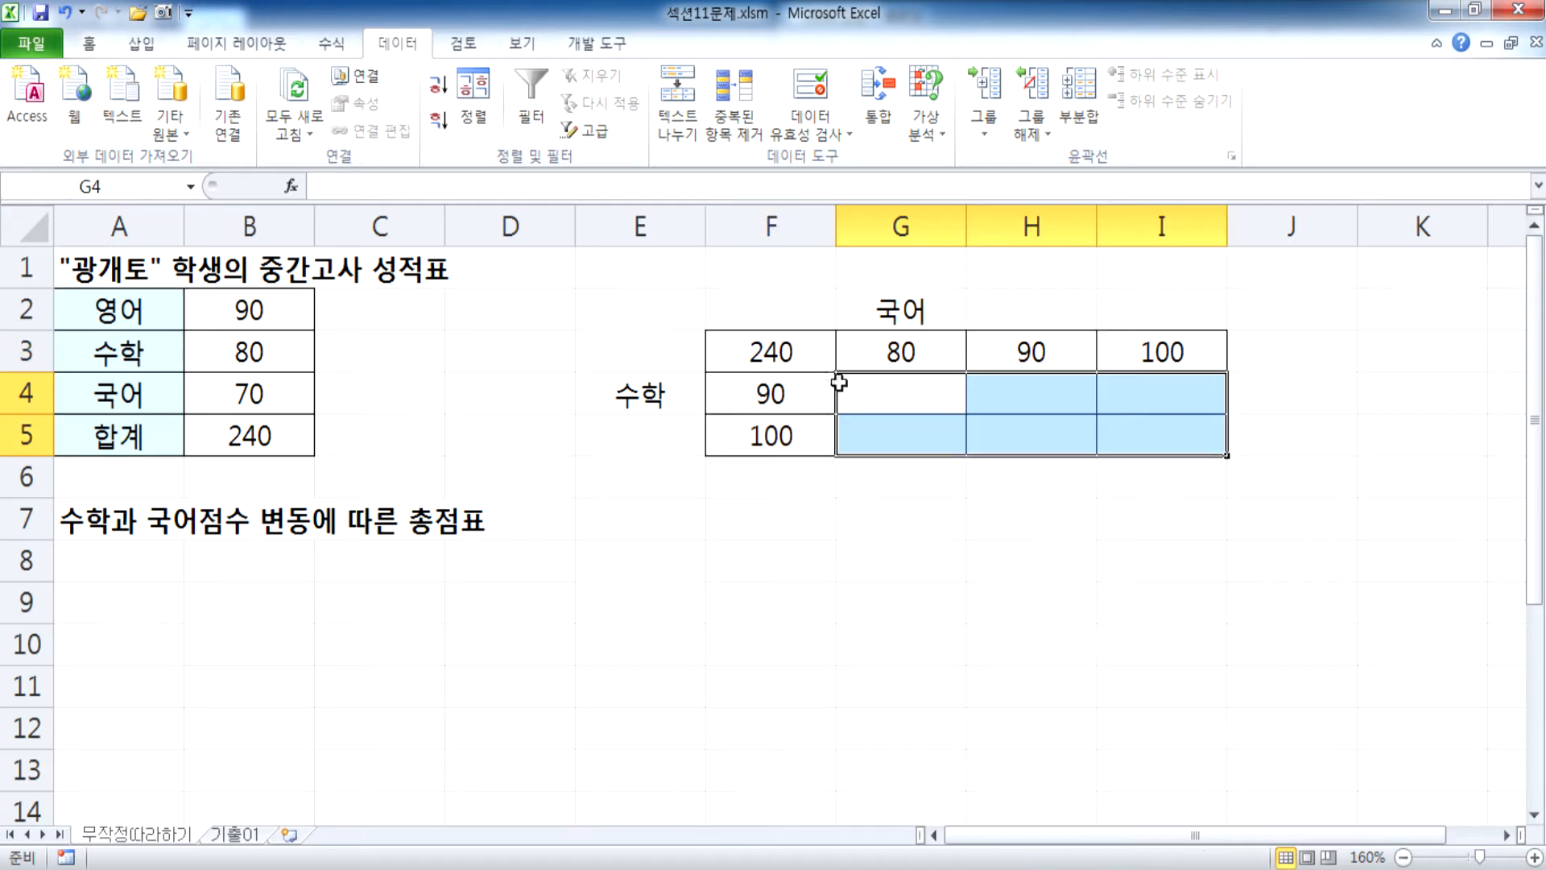
drag(801, 351, 1122, 425)
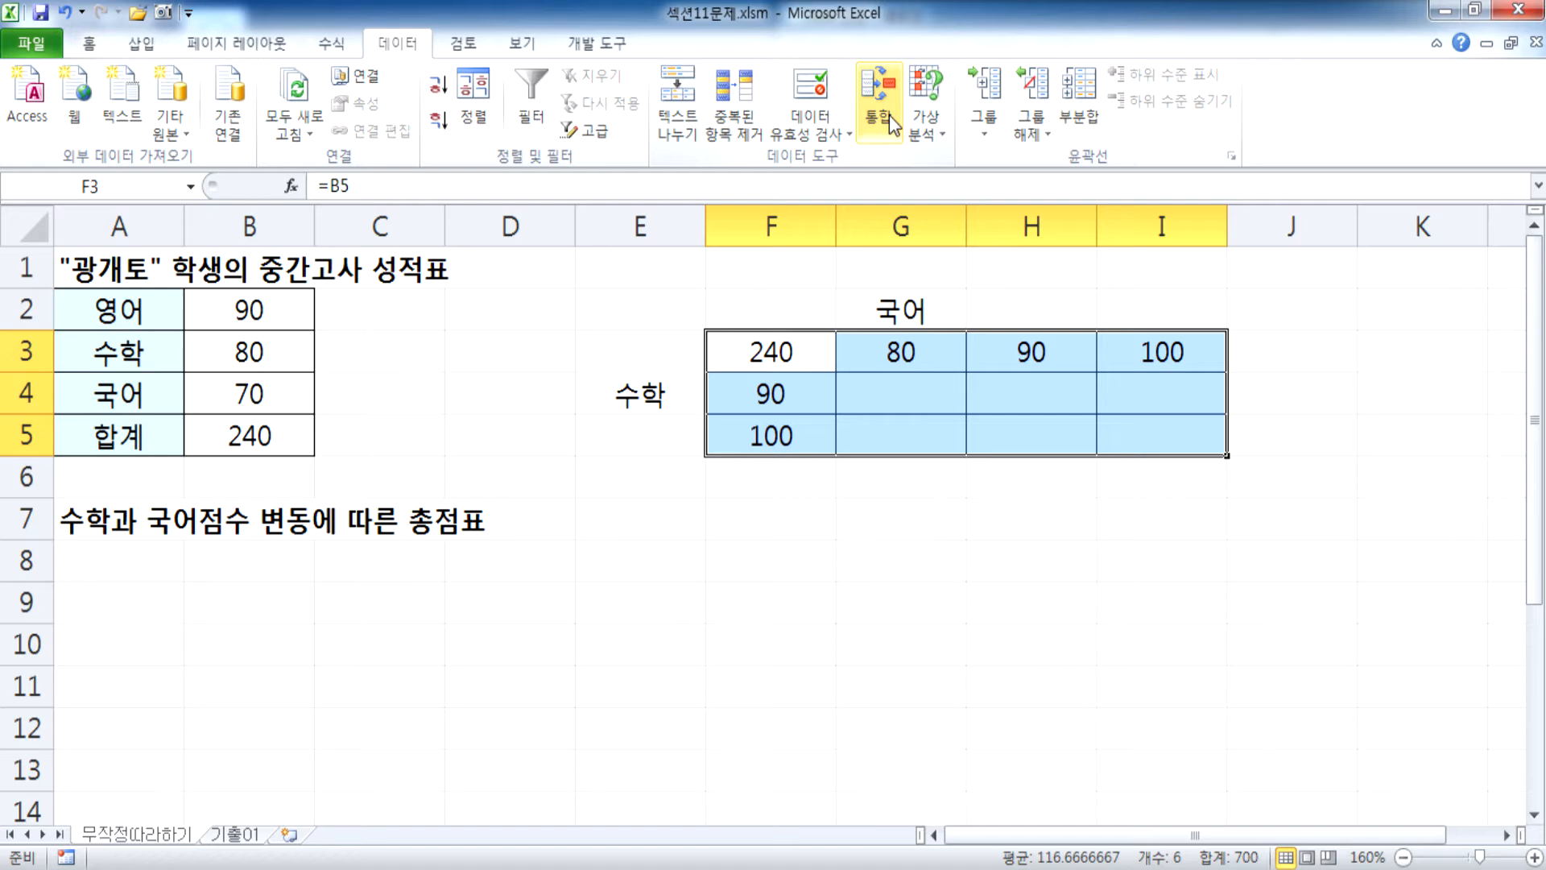
click(926, 125)
click(954, 214)
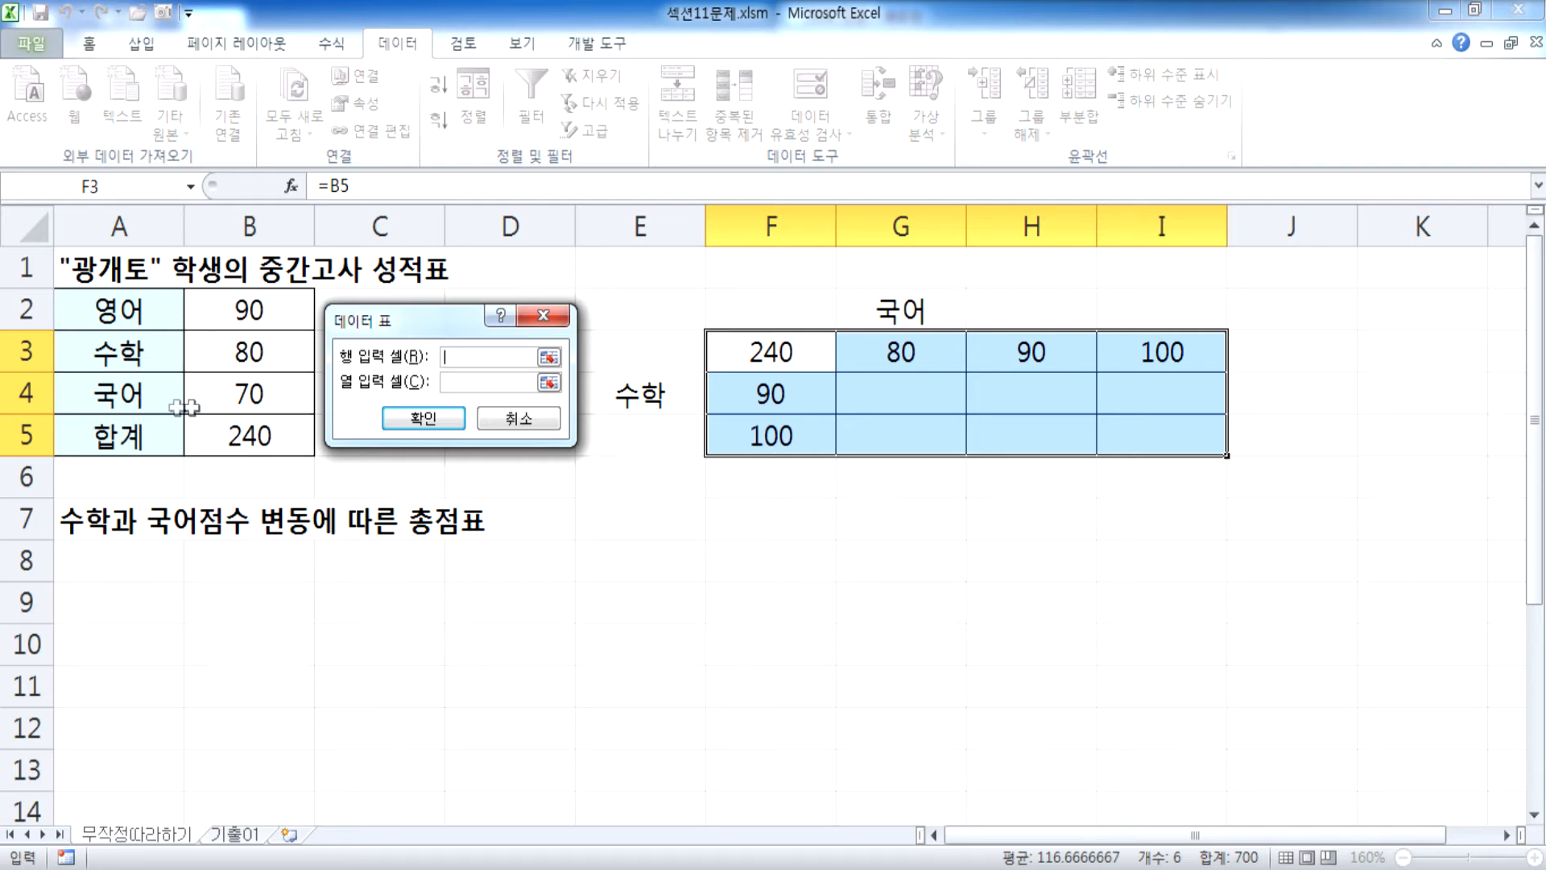
click(240, 395)
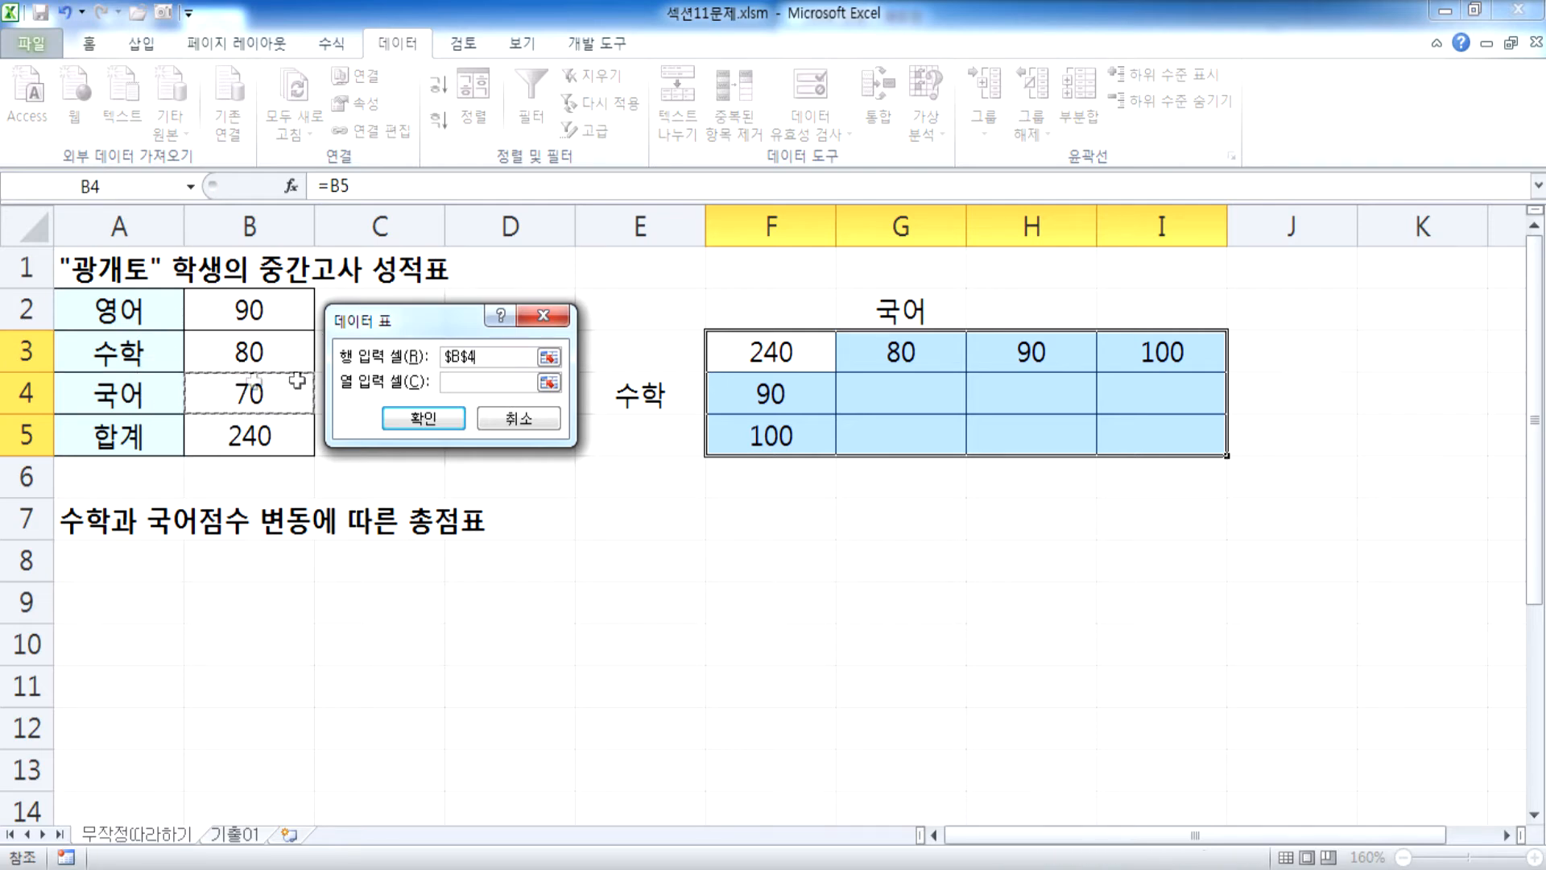
click(491, 377)
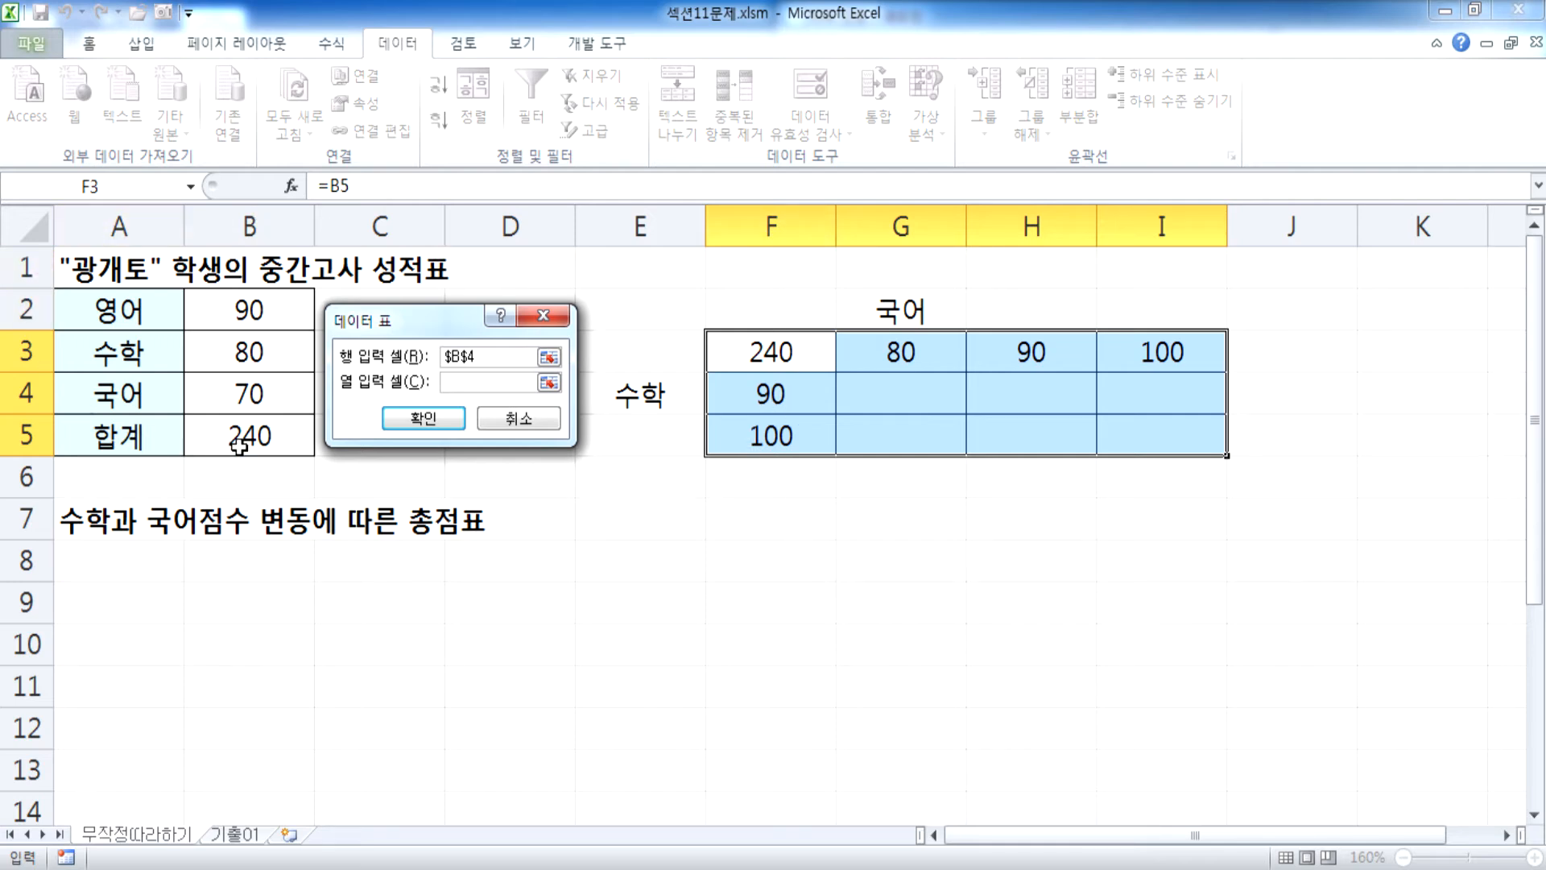
click(219, 345)
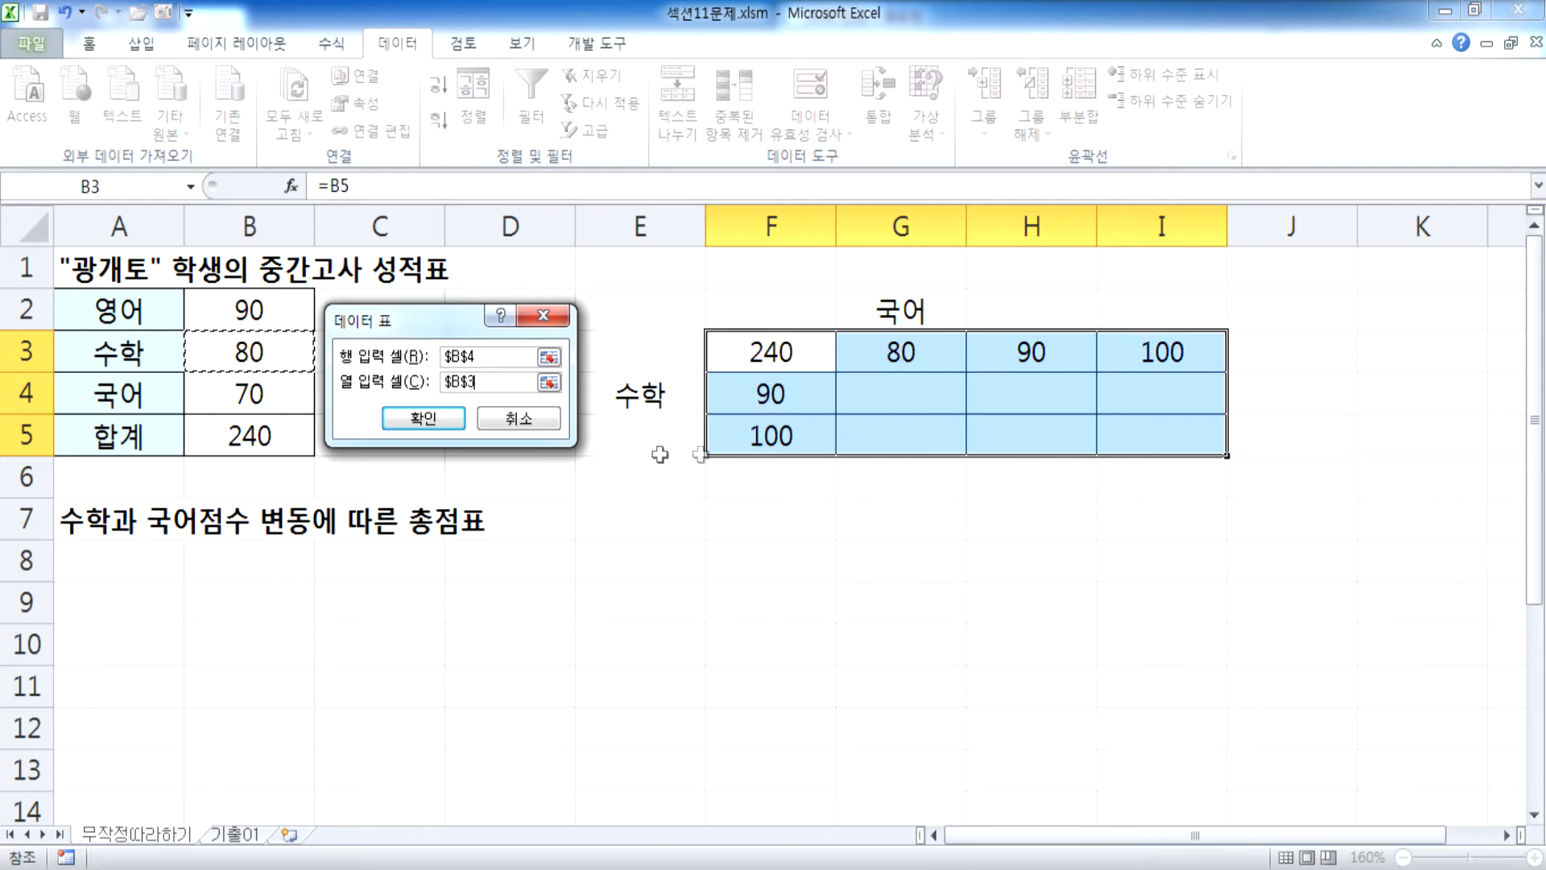
click(447, 419)
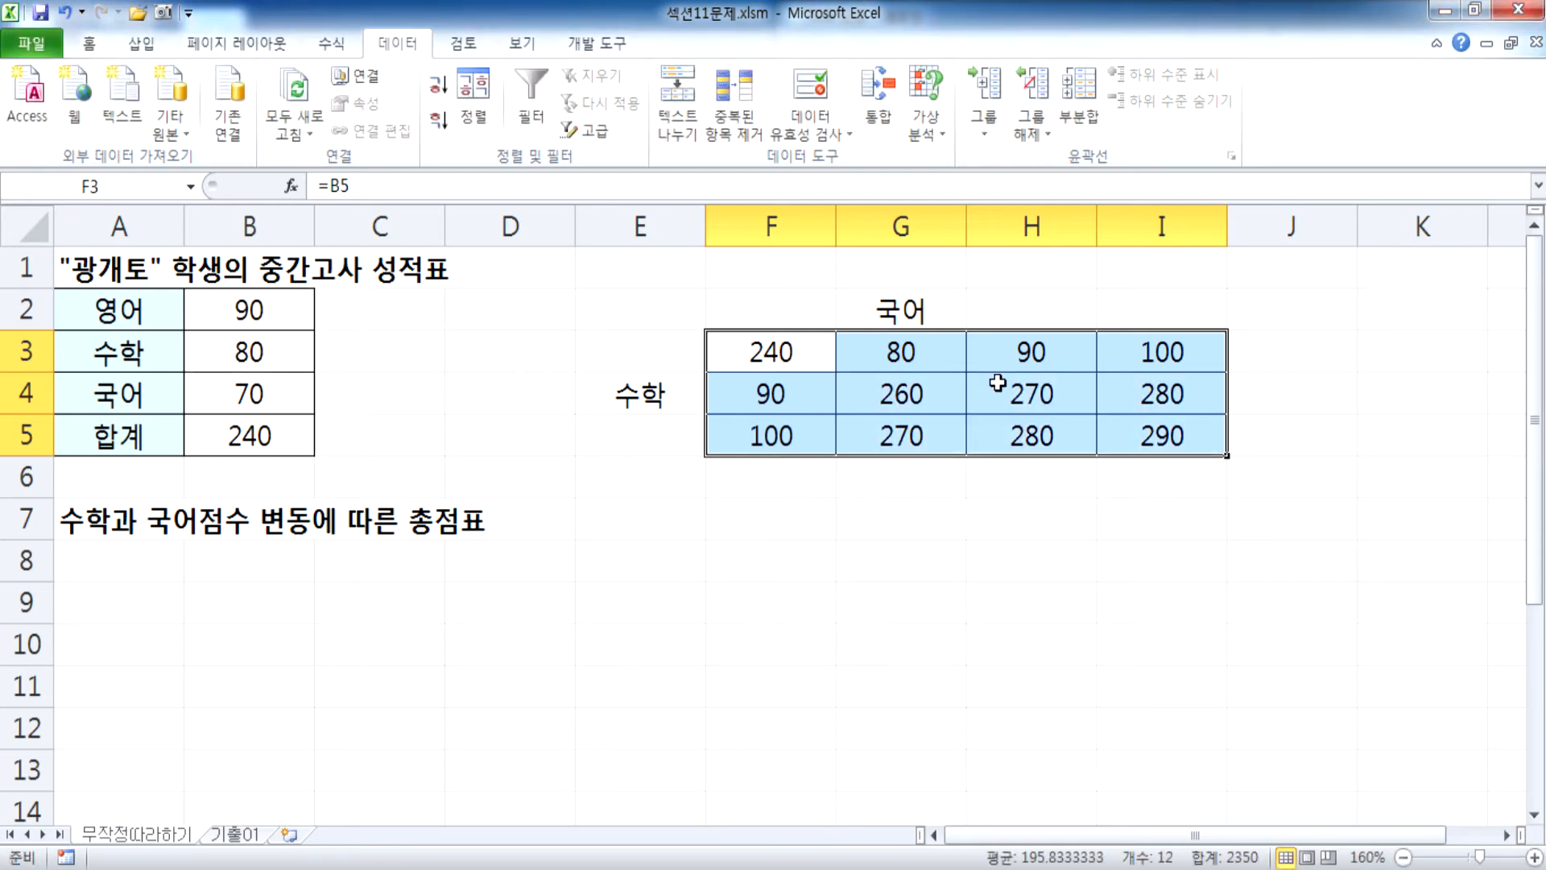
Deselect the finished score table and switch to the 기출01 sheet with the loan repayment problem.
click(948, 574)
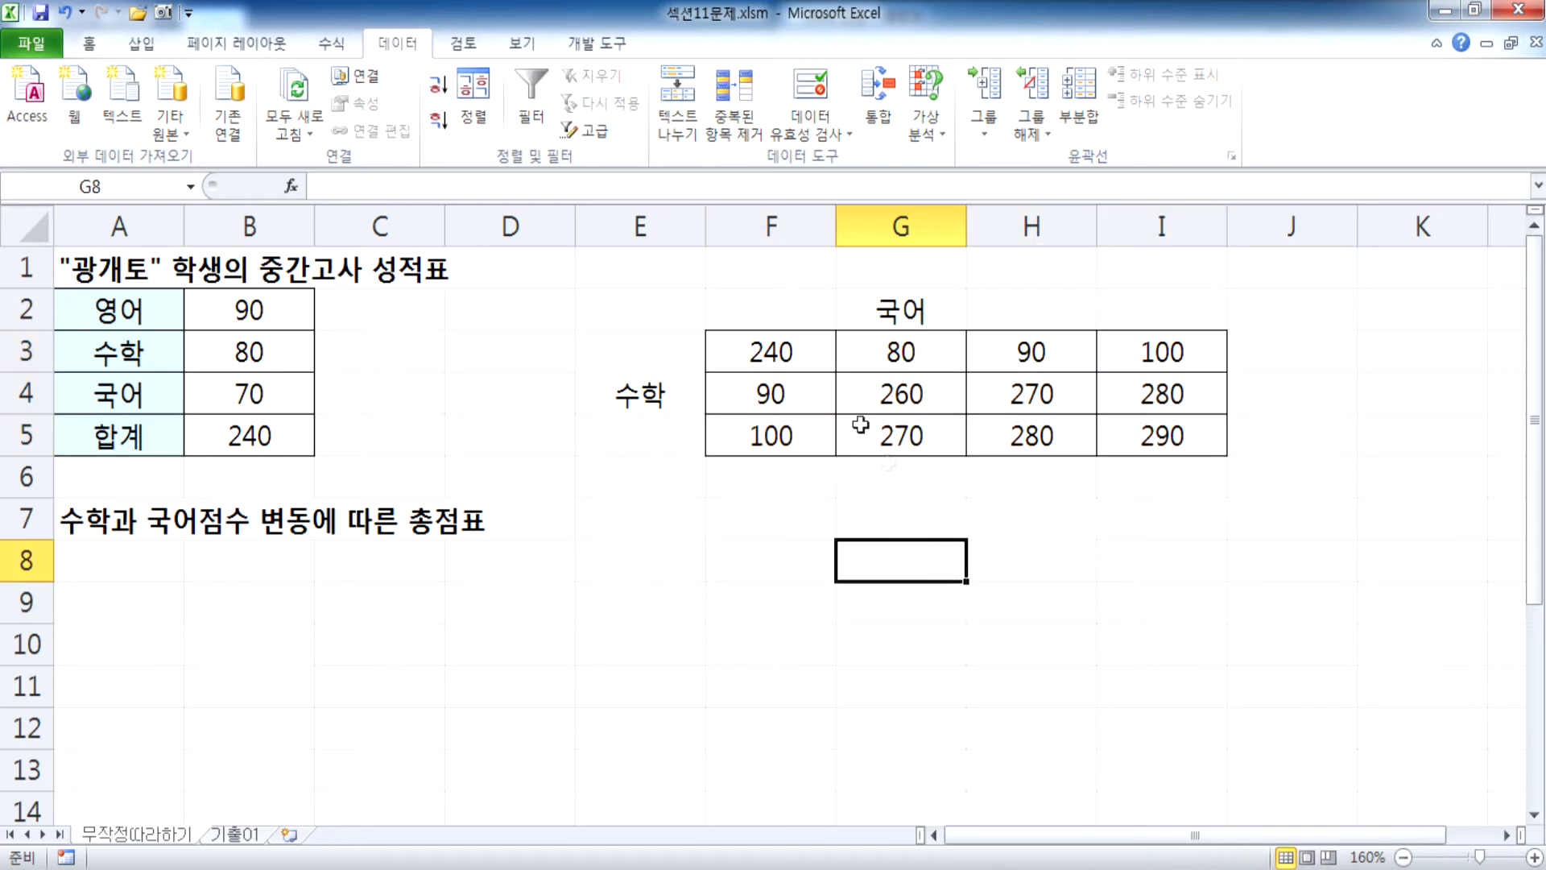
click(623, 307)
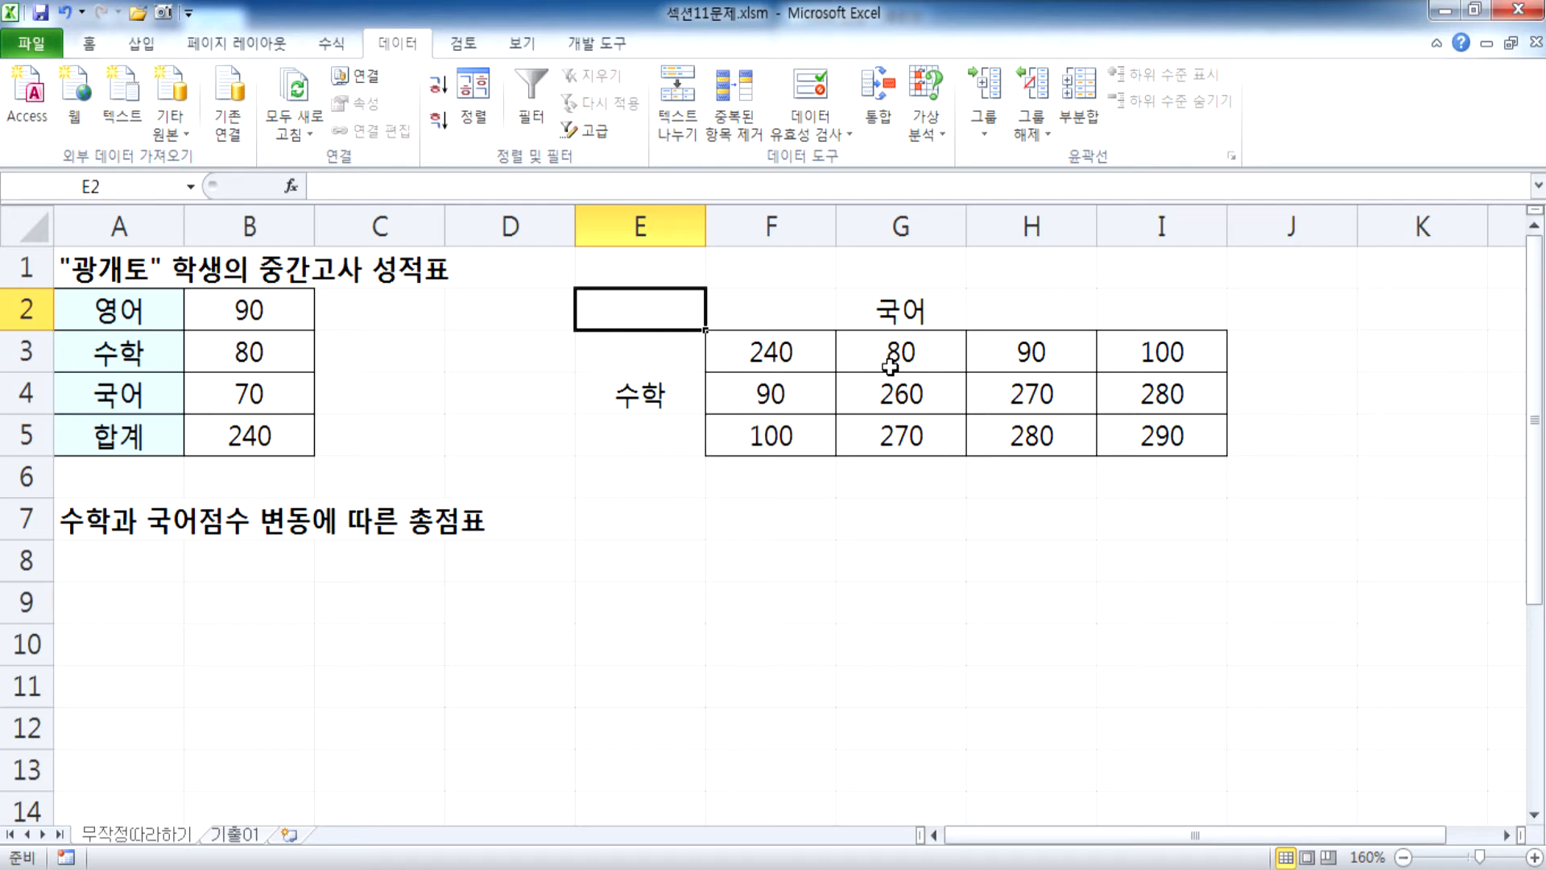
click(233, 834)
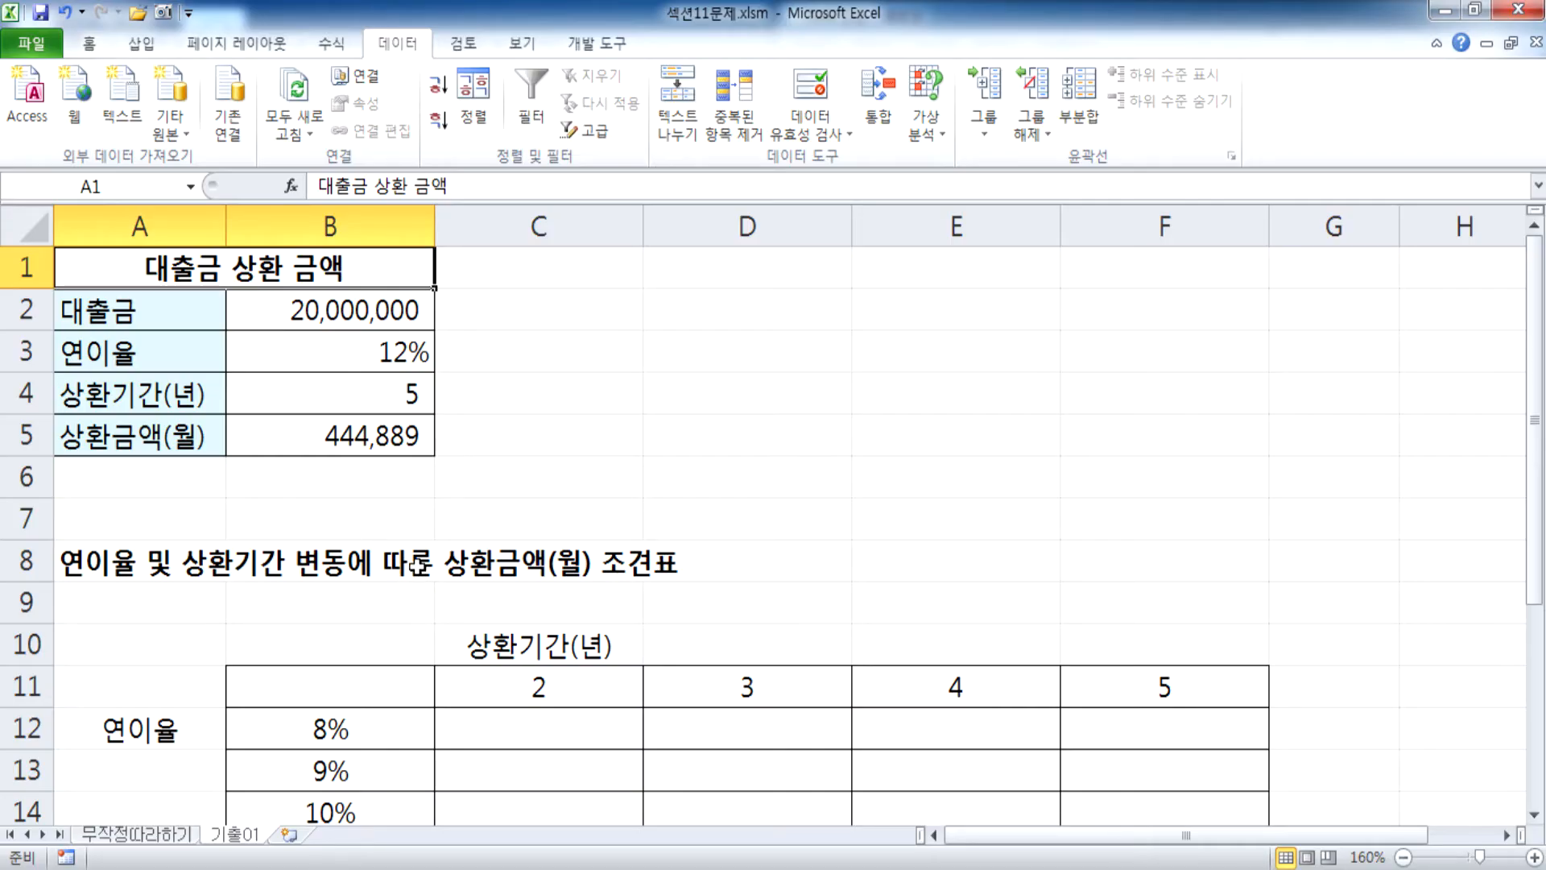
scroll(423, 563, down, 1)
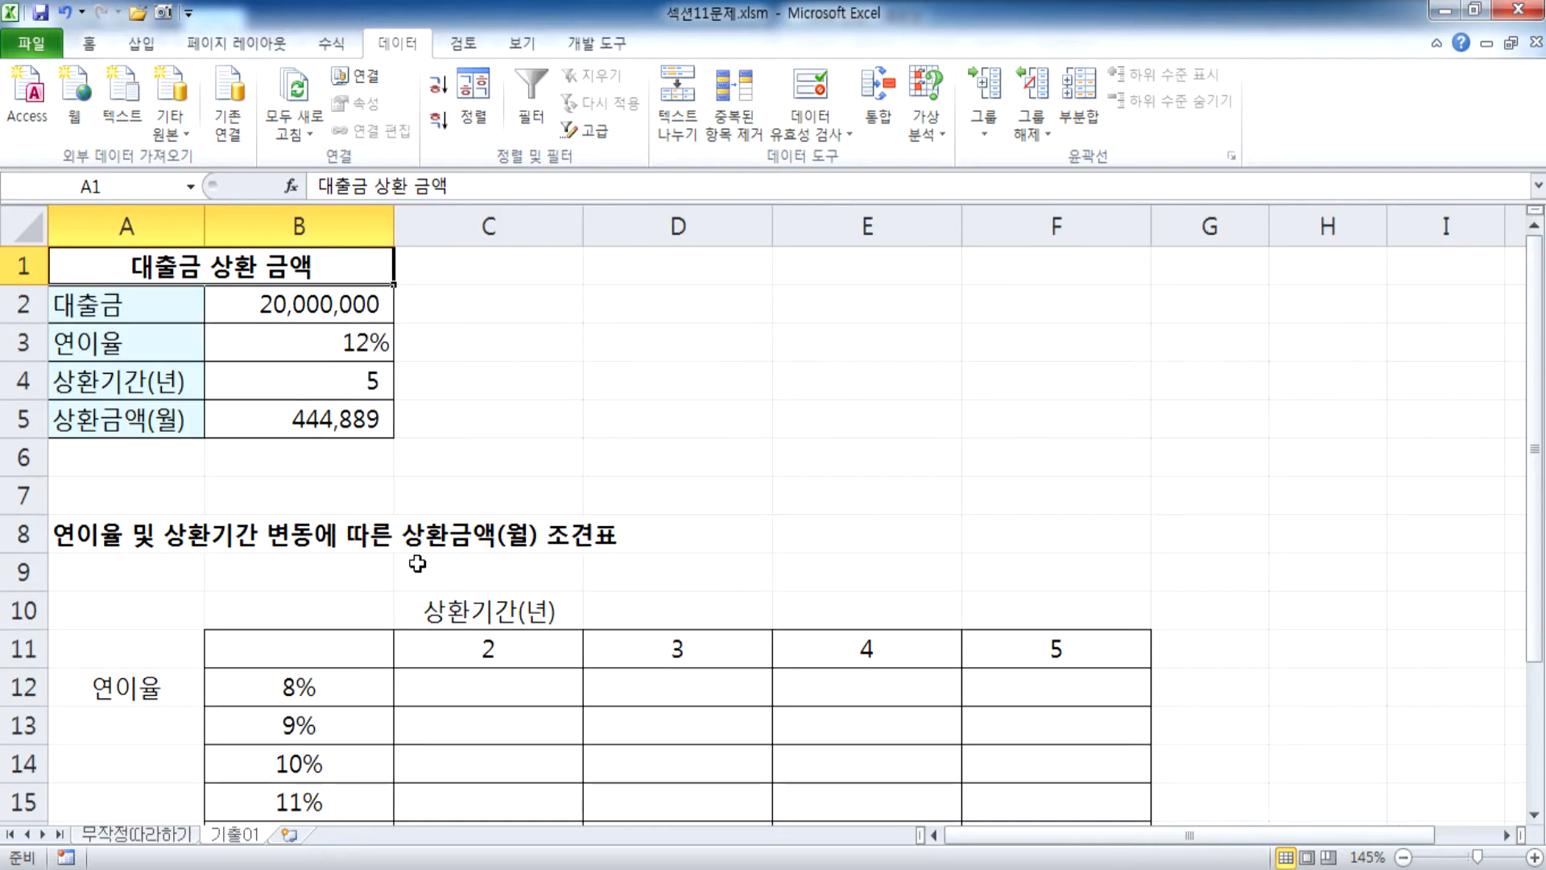
Examine the 대출금, 상환기간(년), 연이율 and 상환금액(월) cells and the empty corner cell B11 of the condition table.
click(365, 308)
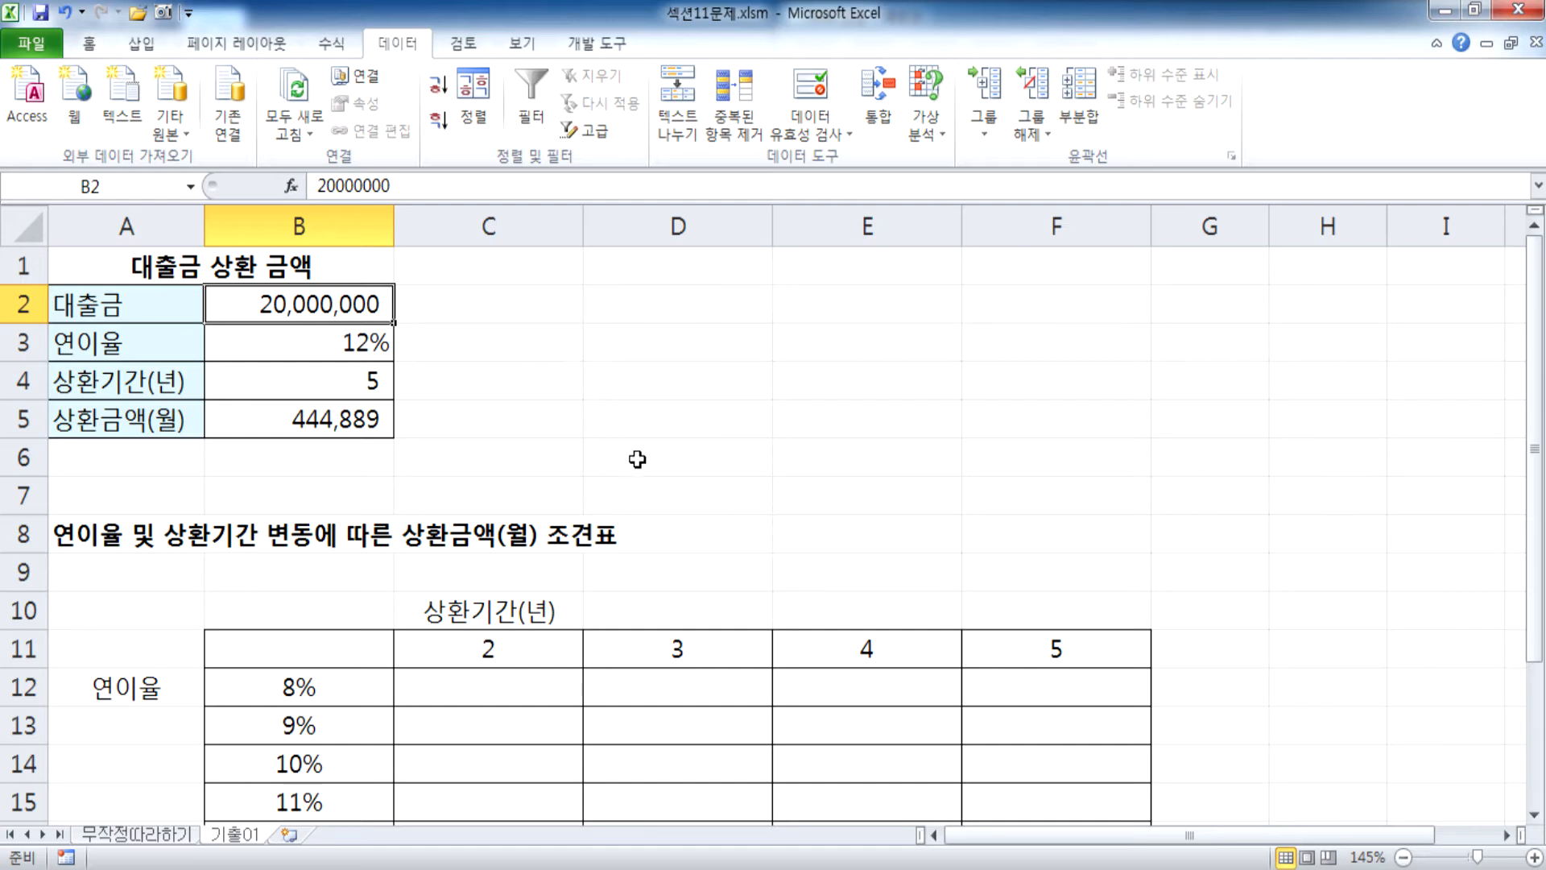
click(335, 388)
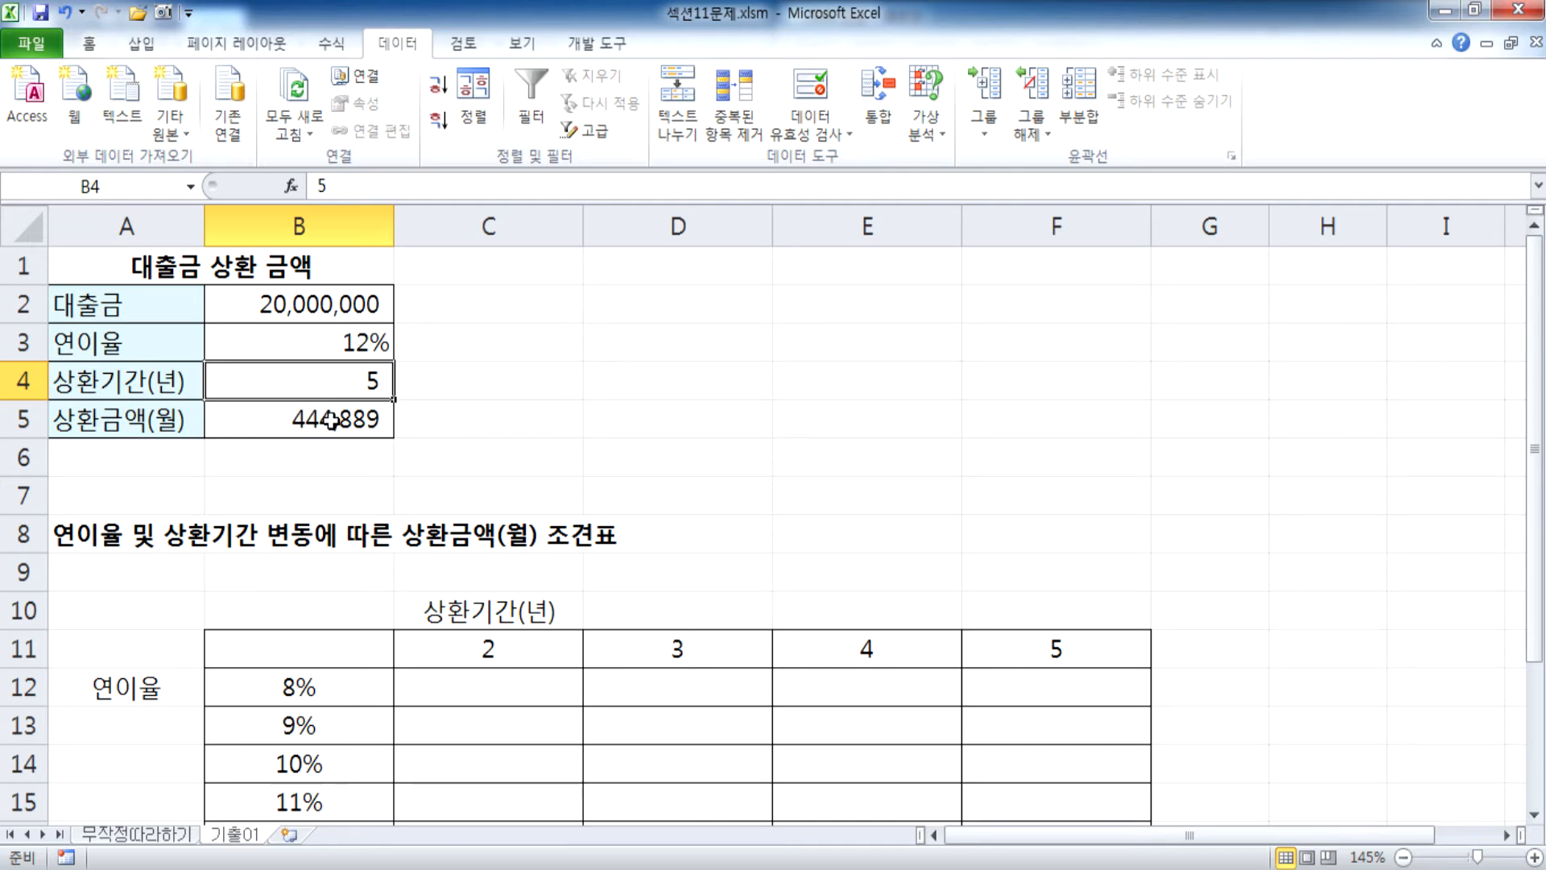
click(314, 346)
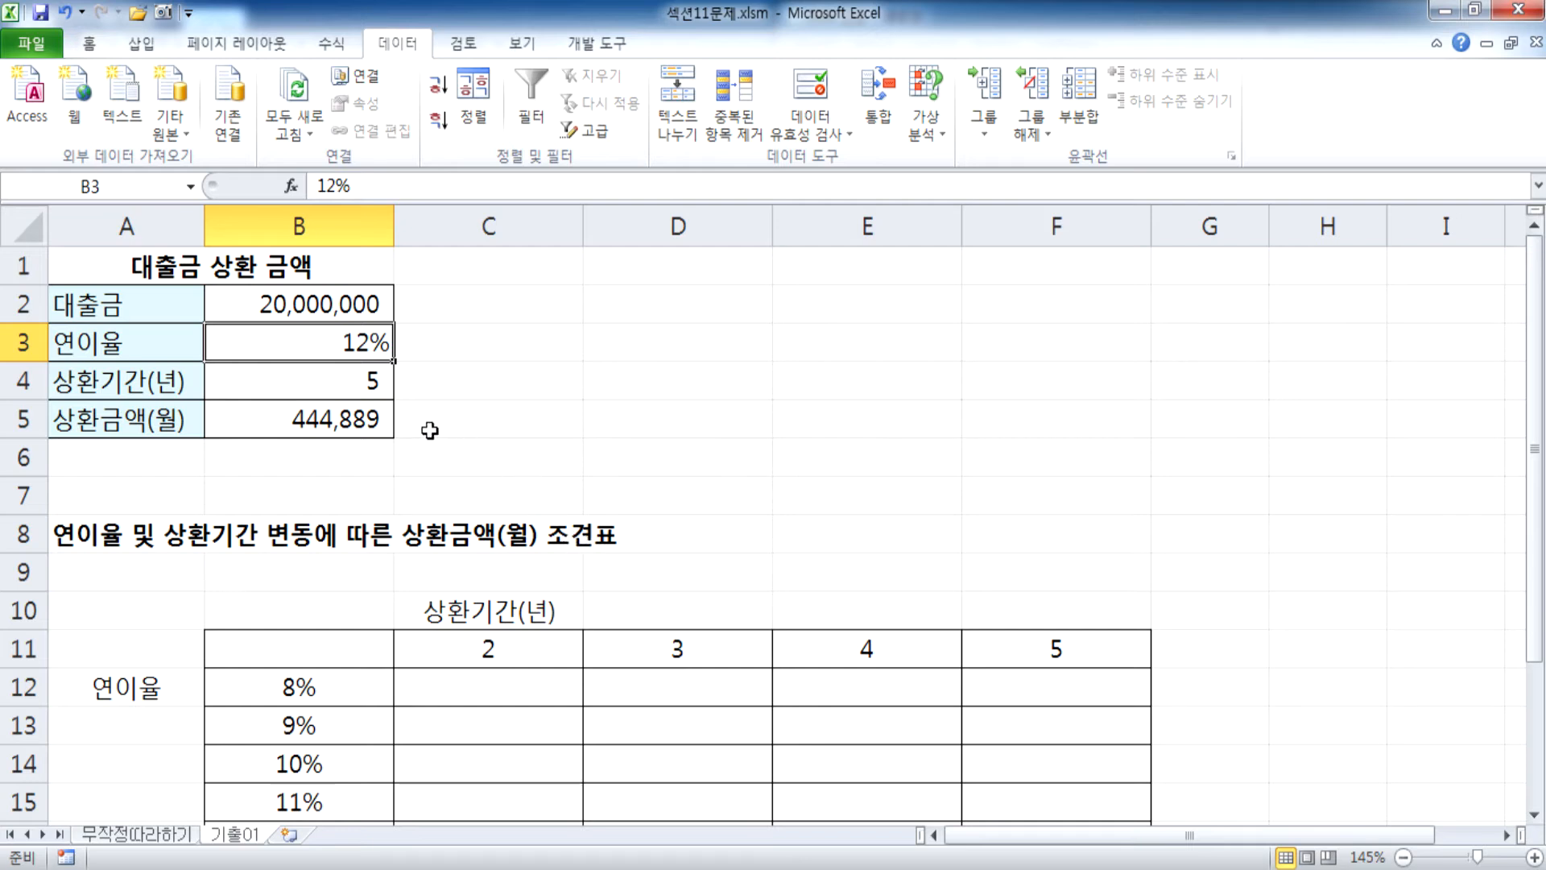
click(269, 421)
click(259, 647)
scroll(255, 652, down, 1)
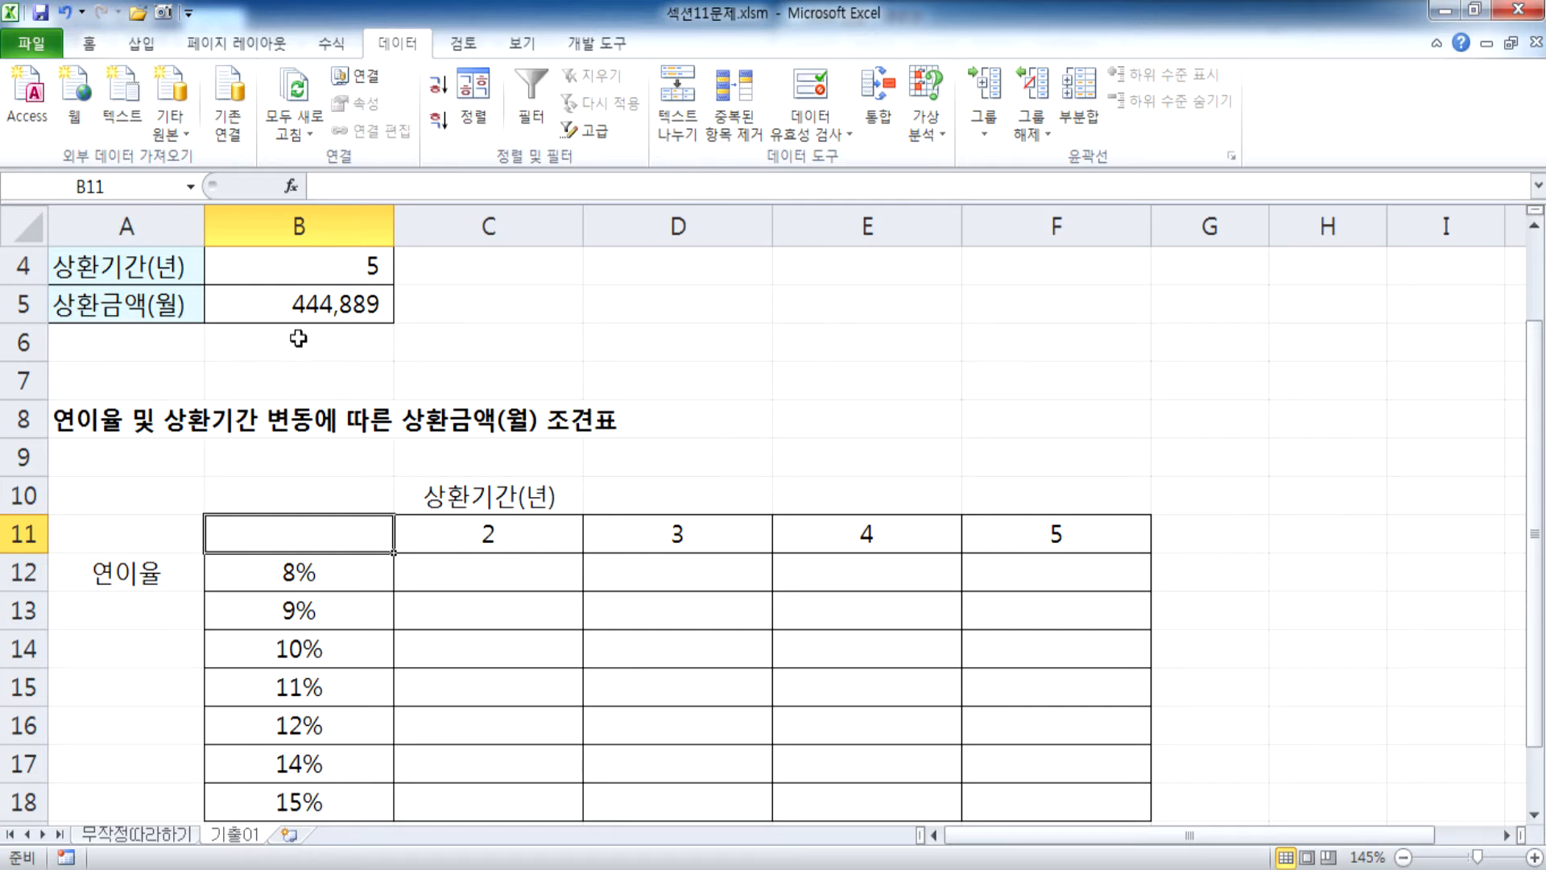
Inspect the contents of B2 through B5 one by one to tell the typed inputs from the PMT formula.
scroll(266, 515, up, 1)
click(322, 300)
key(F2)
key(Escape)
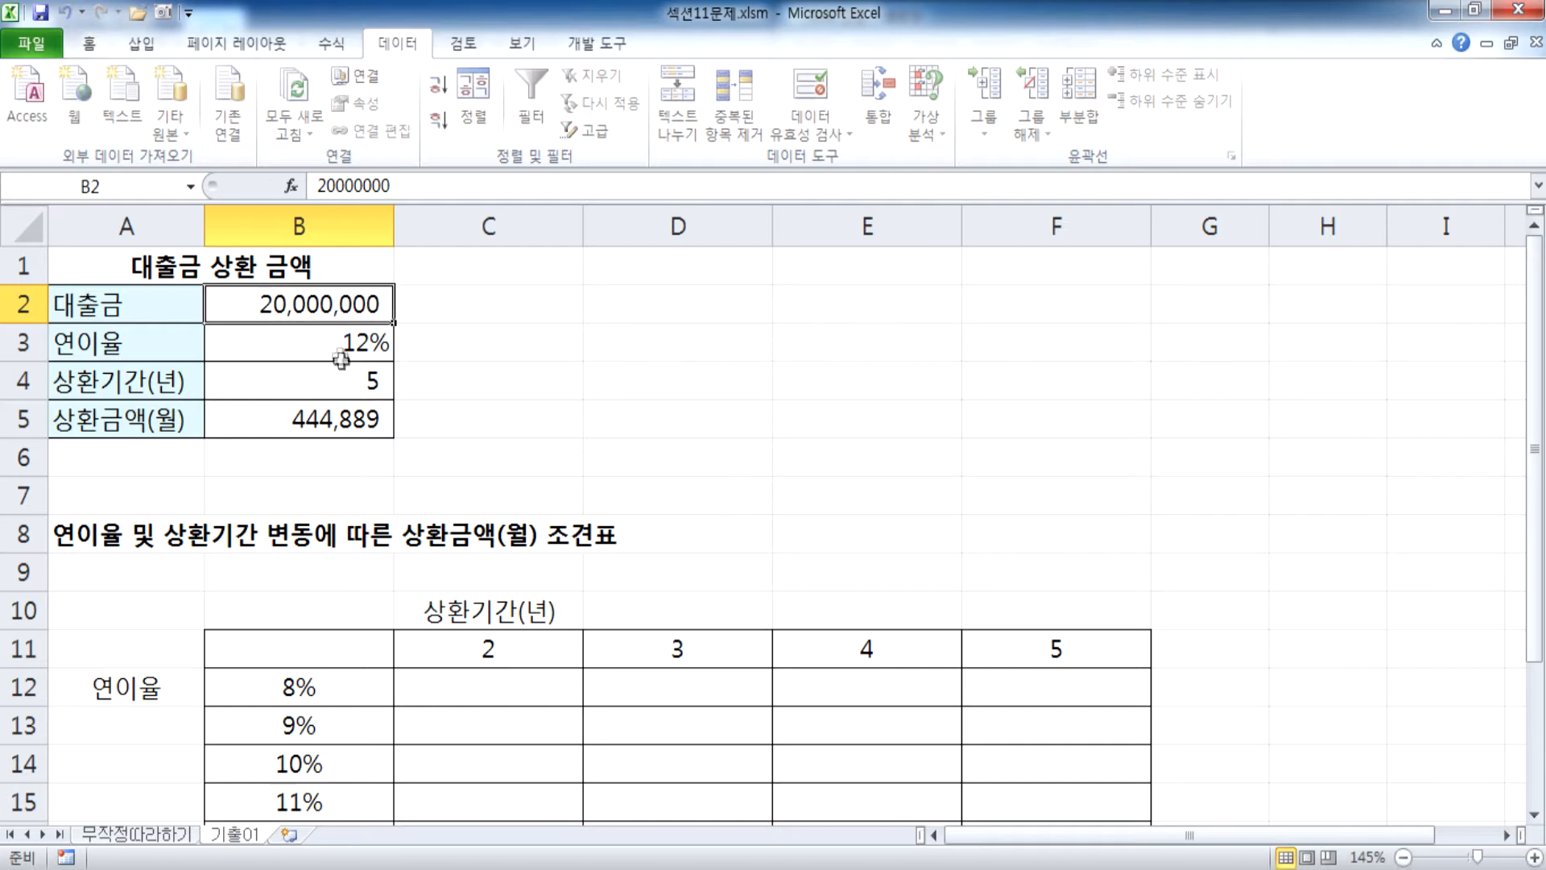
click(332, 343)
key(F2)
key(Escape)
click(326, 381)
key(F2)
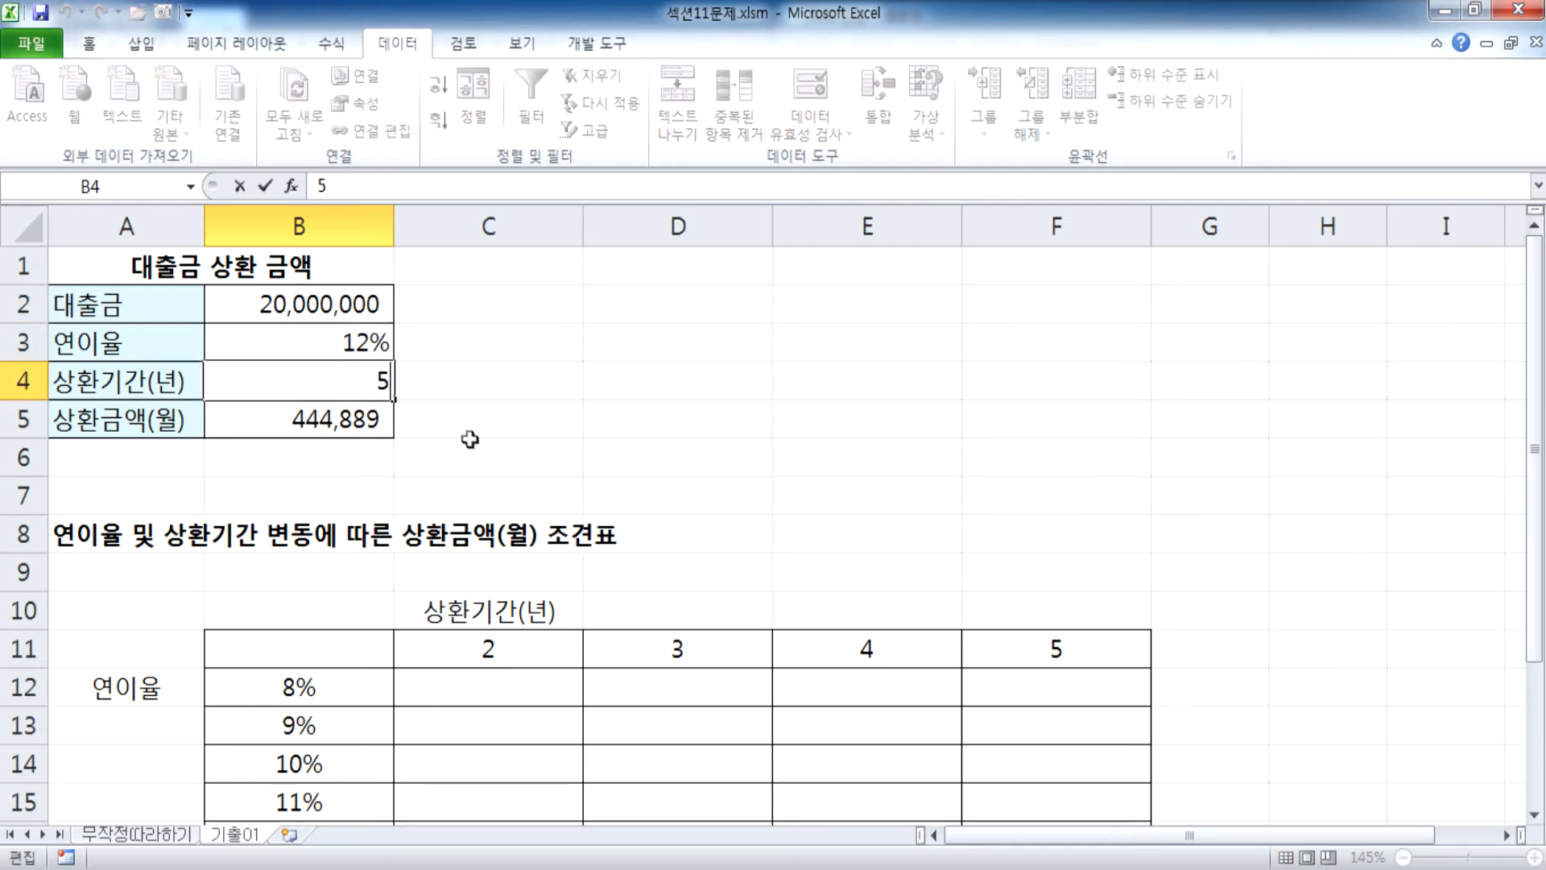
key(Escape)
click(385, 420)
key(F2)
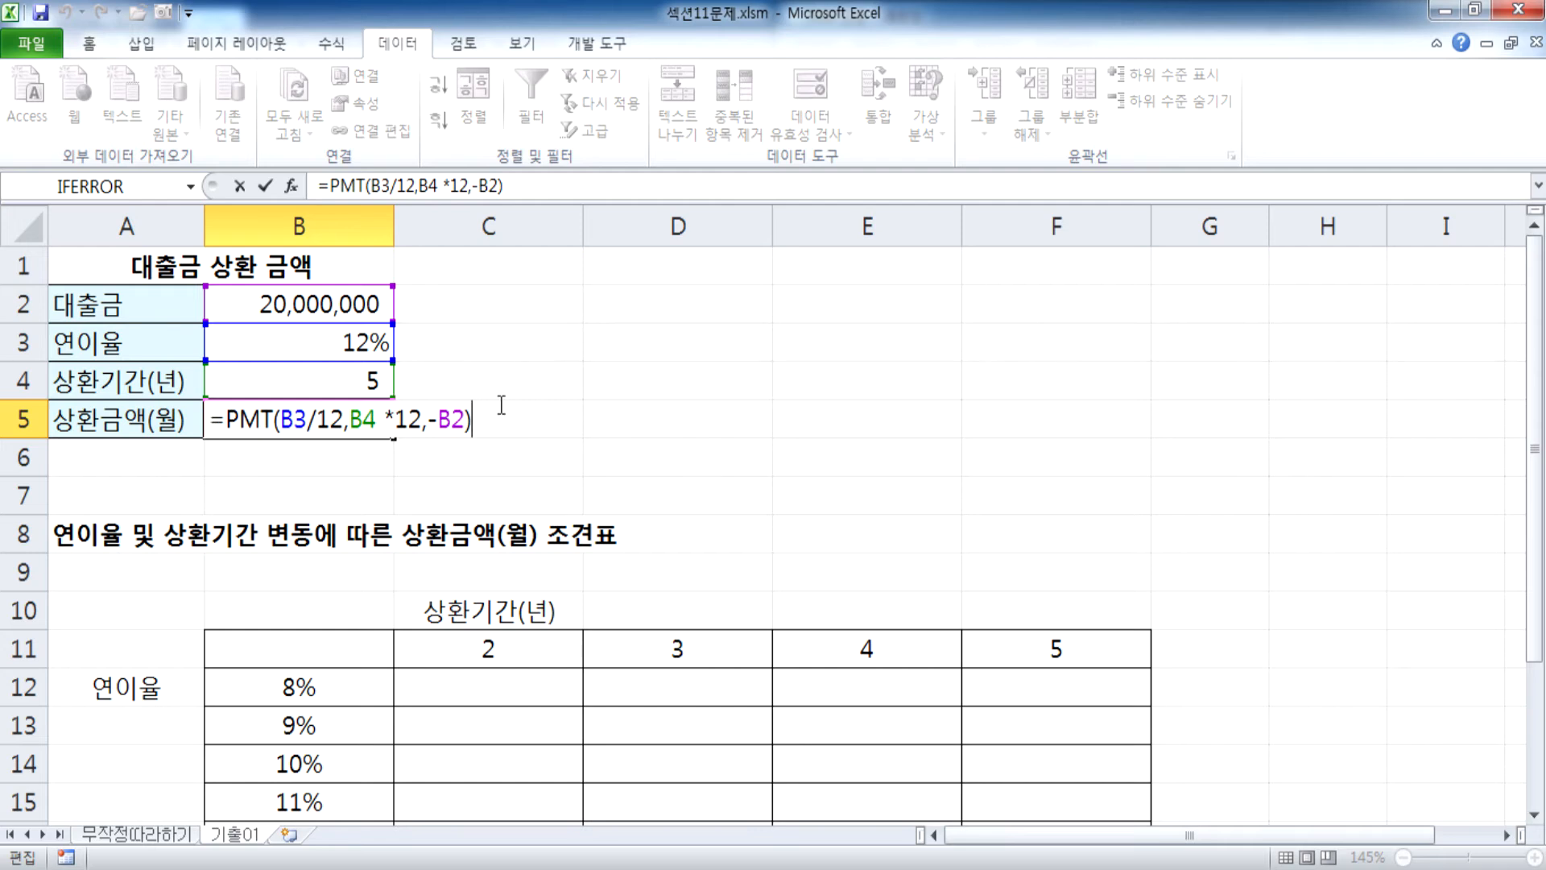
key(Escape)
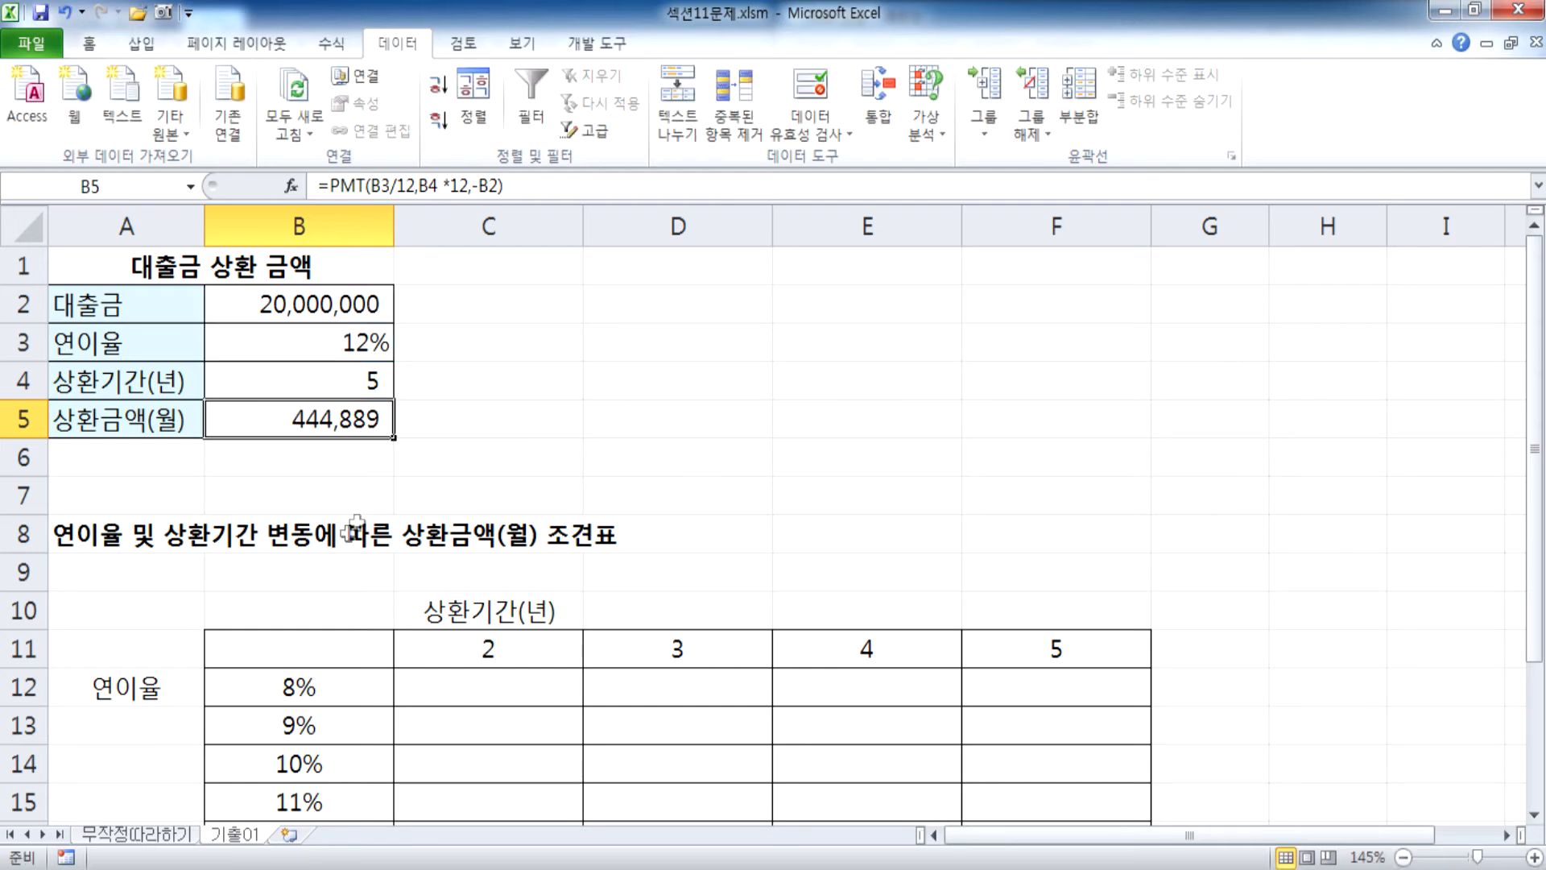
Link the corner cell B11 of the condition table to the 상환금액(월) result with =B5.
click(290, 637)
text(=)
click(268, 420)
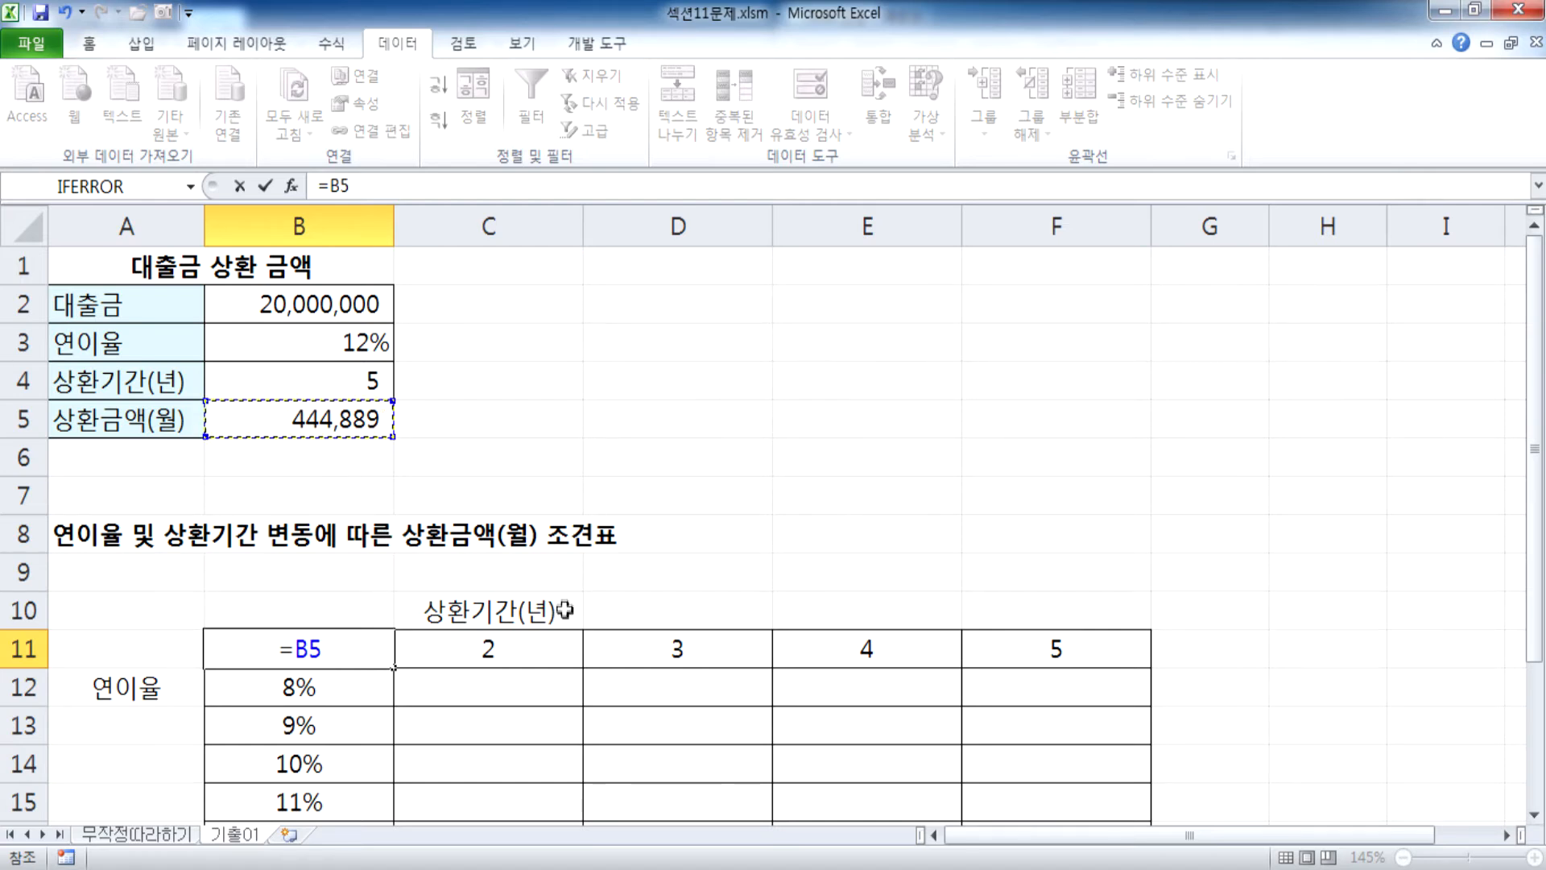
key(Return)
click(354, 649)
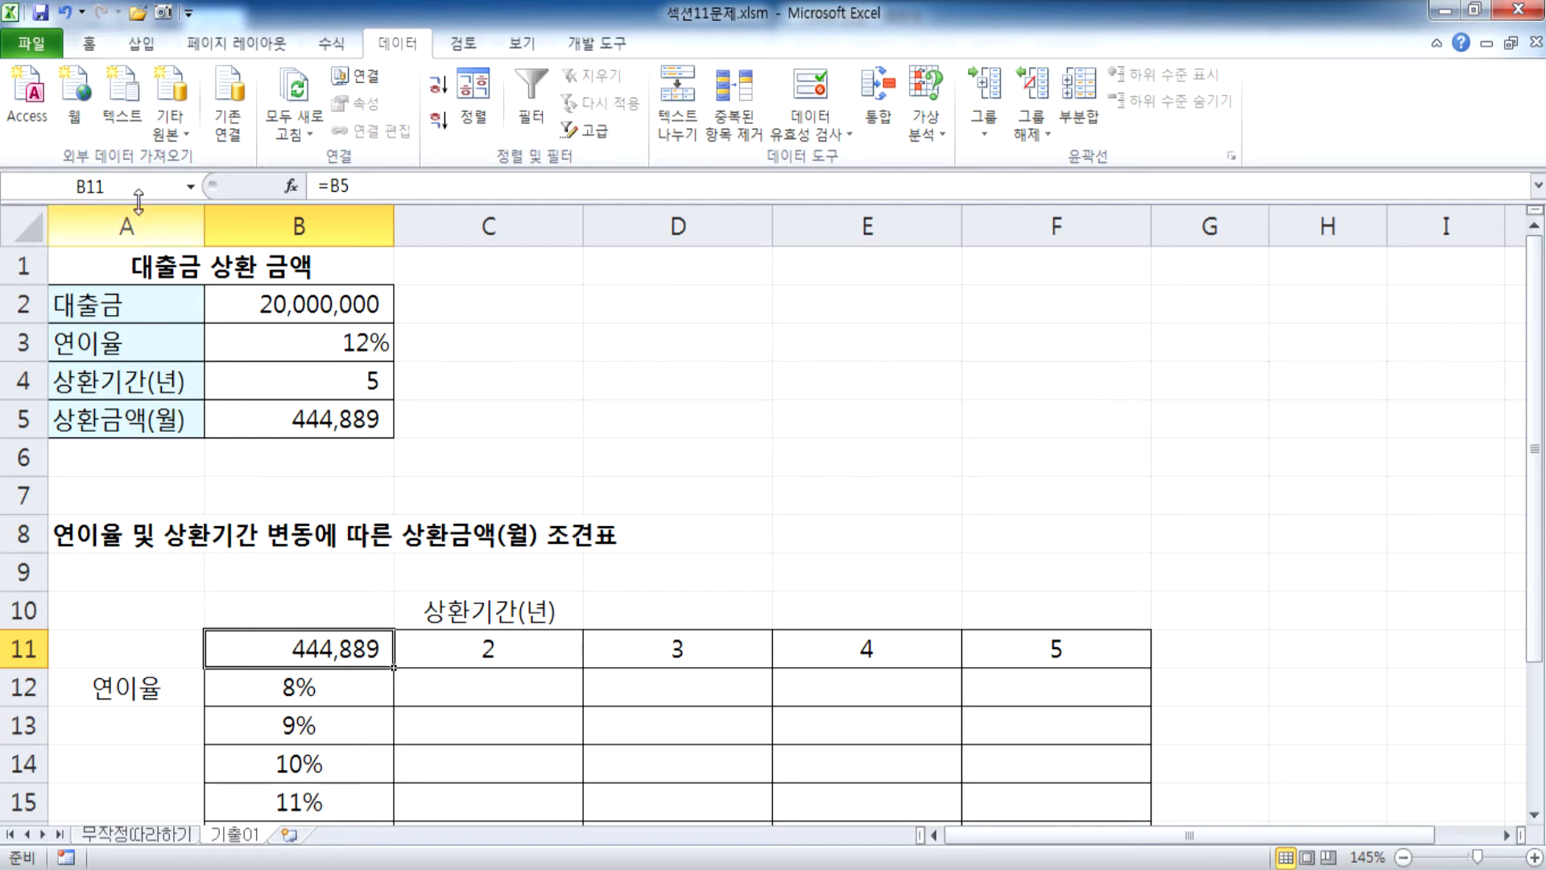
click(89, 43)
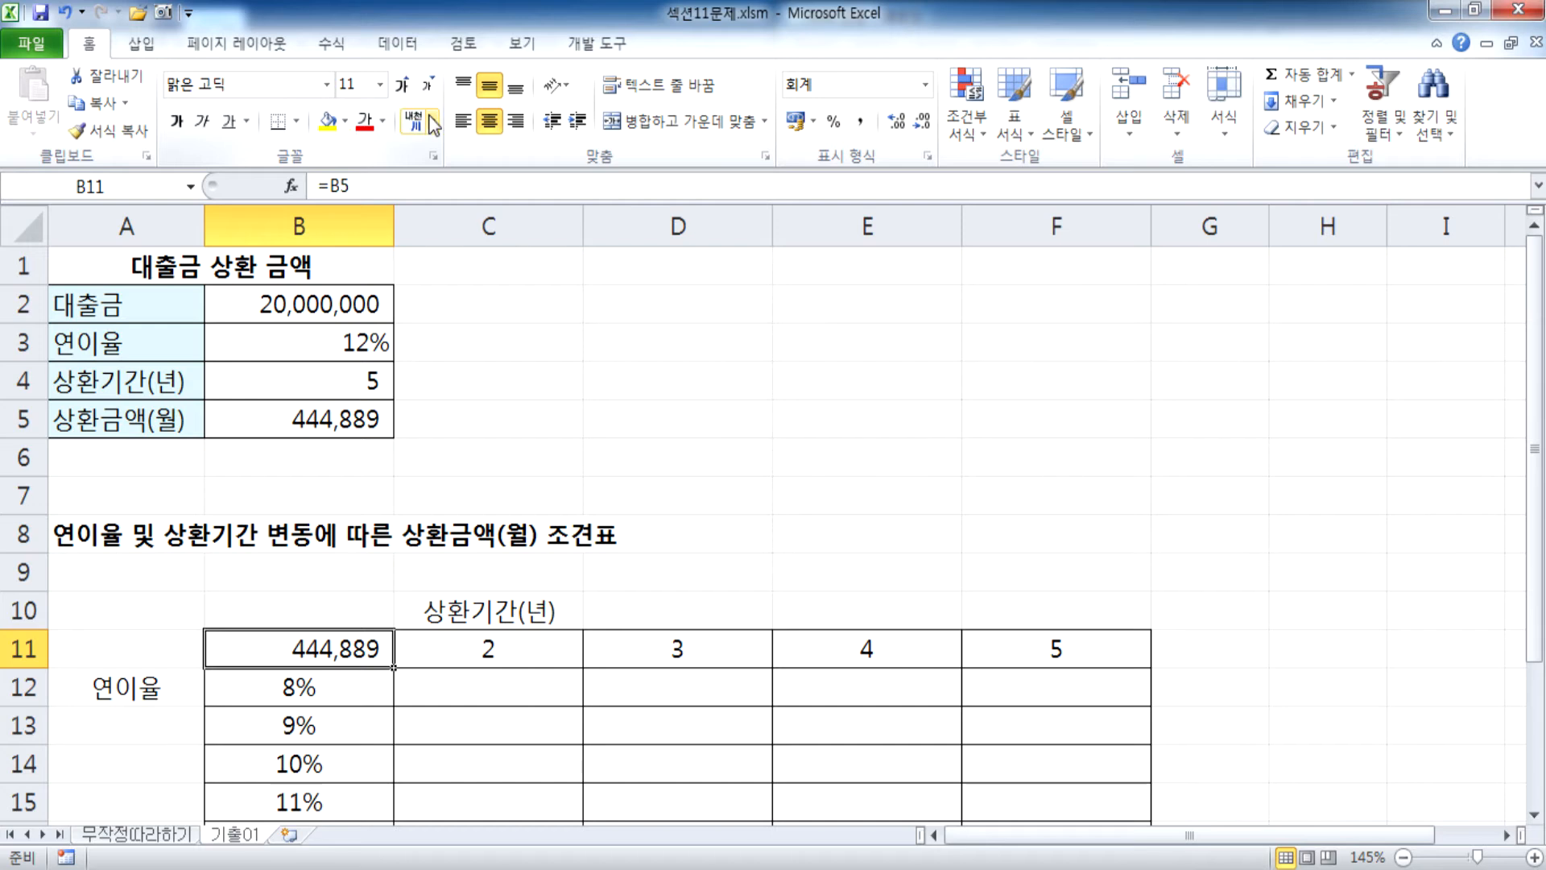
click(385, 119)
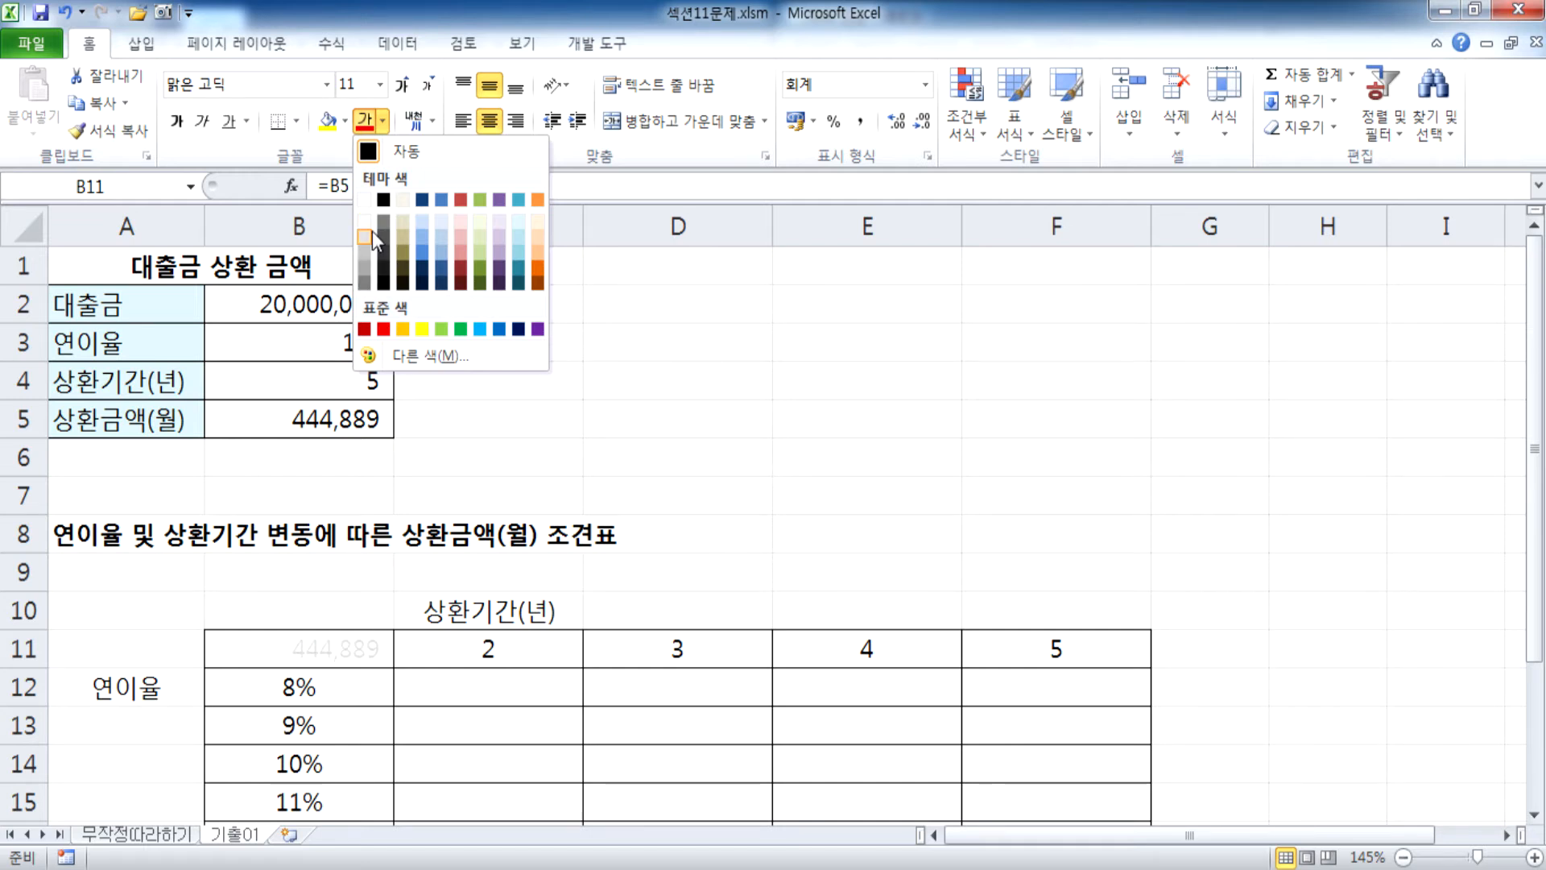
click(655, 352)
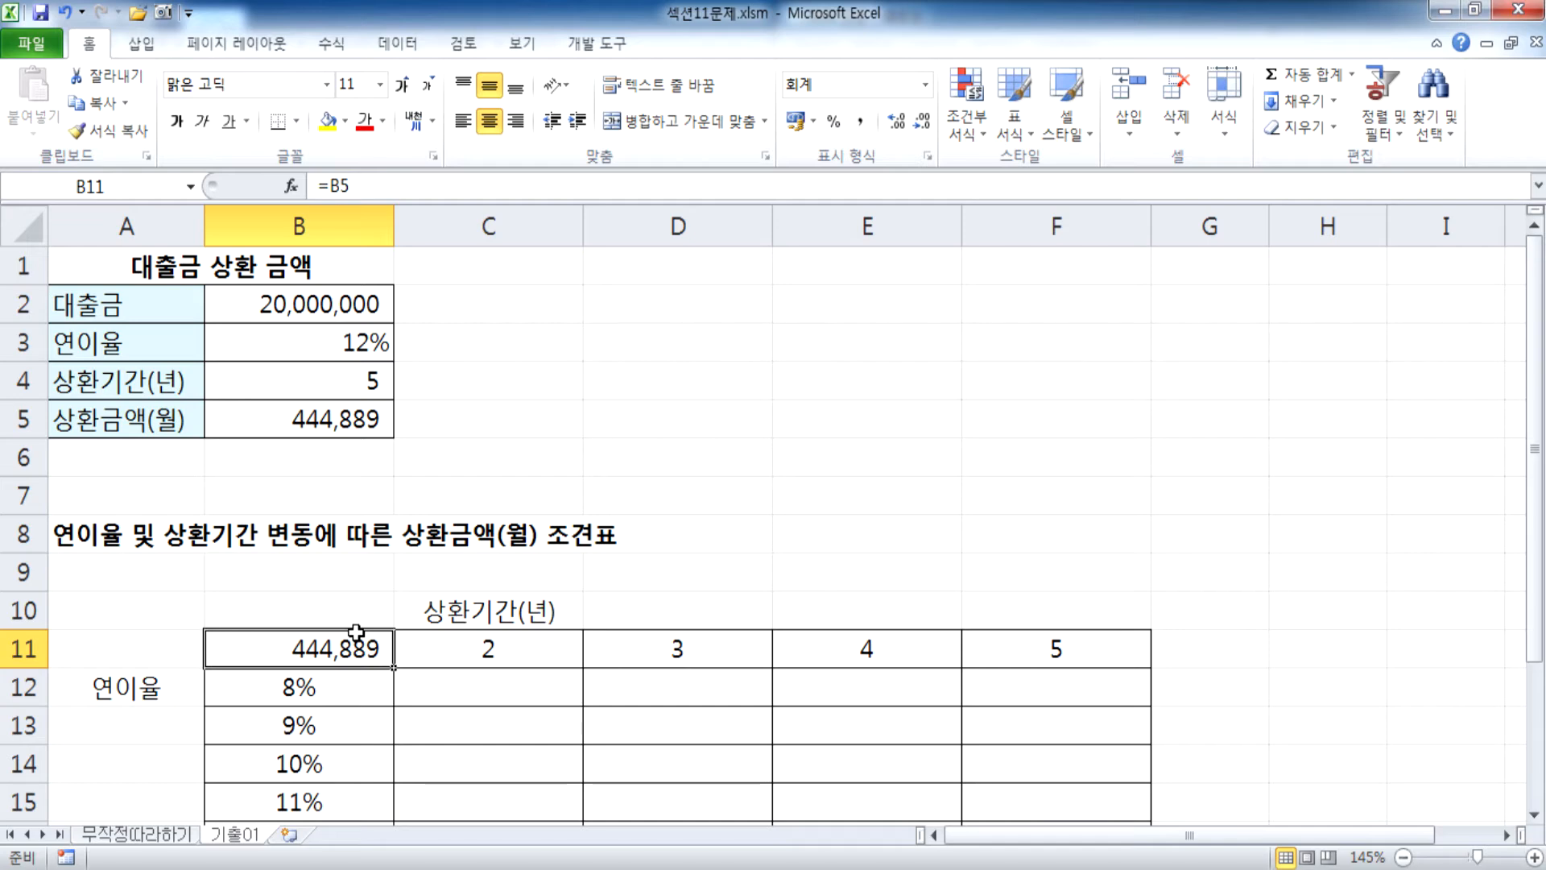
Review the formula note in Notepad, and compare the full table range B11:F18 with the result area C12:F18.
click(931, 868)
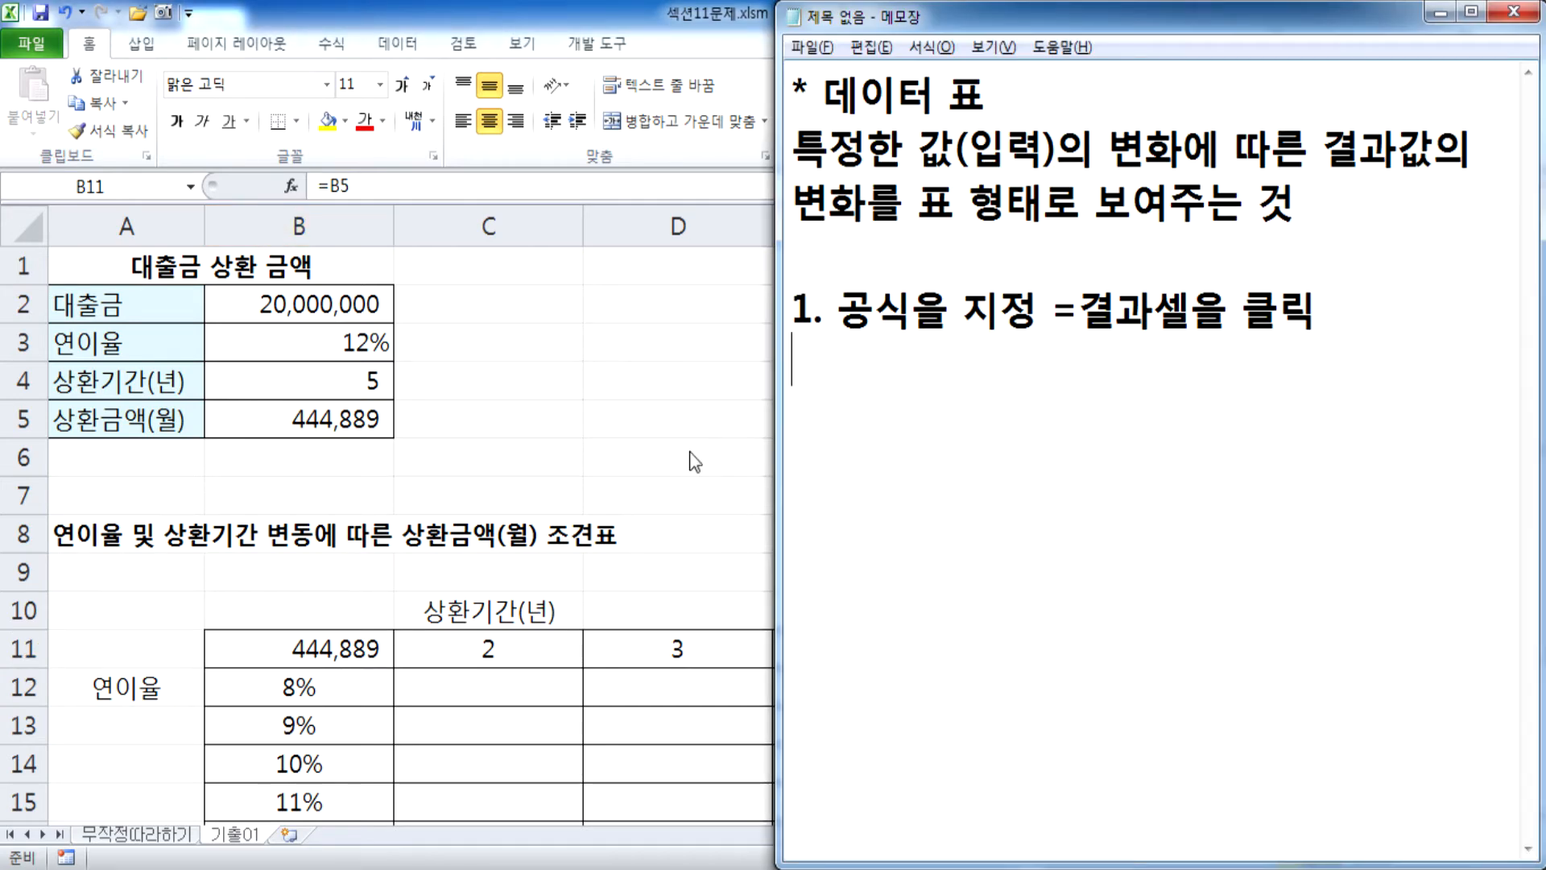
click(310, 644)
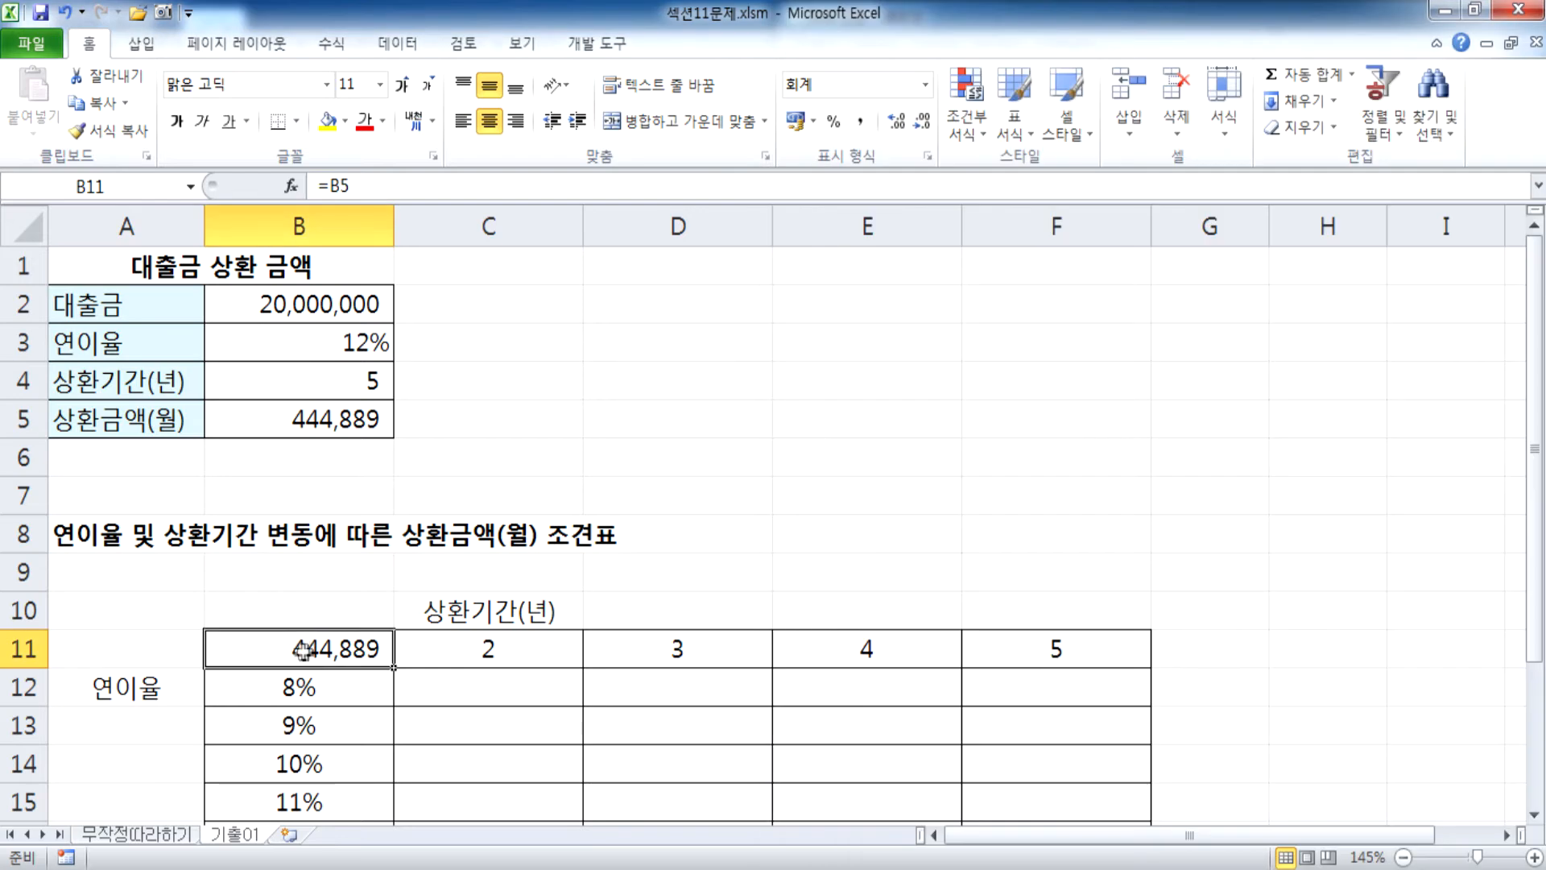
scroll(307, 528, down, 2)
drag(315, 419, 1036, 690)
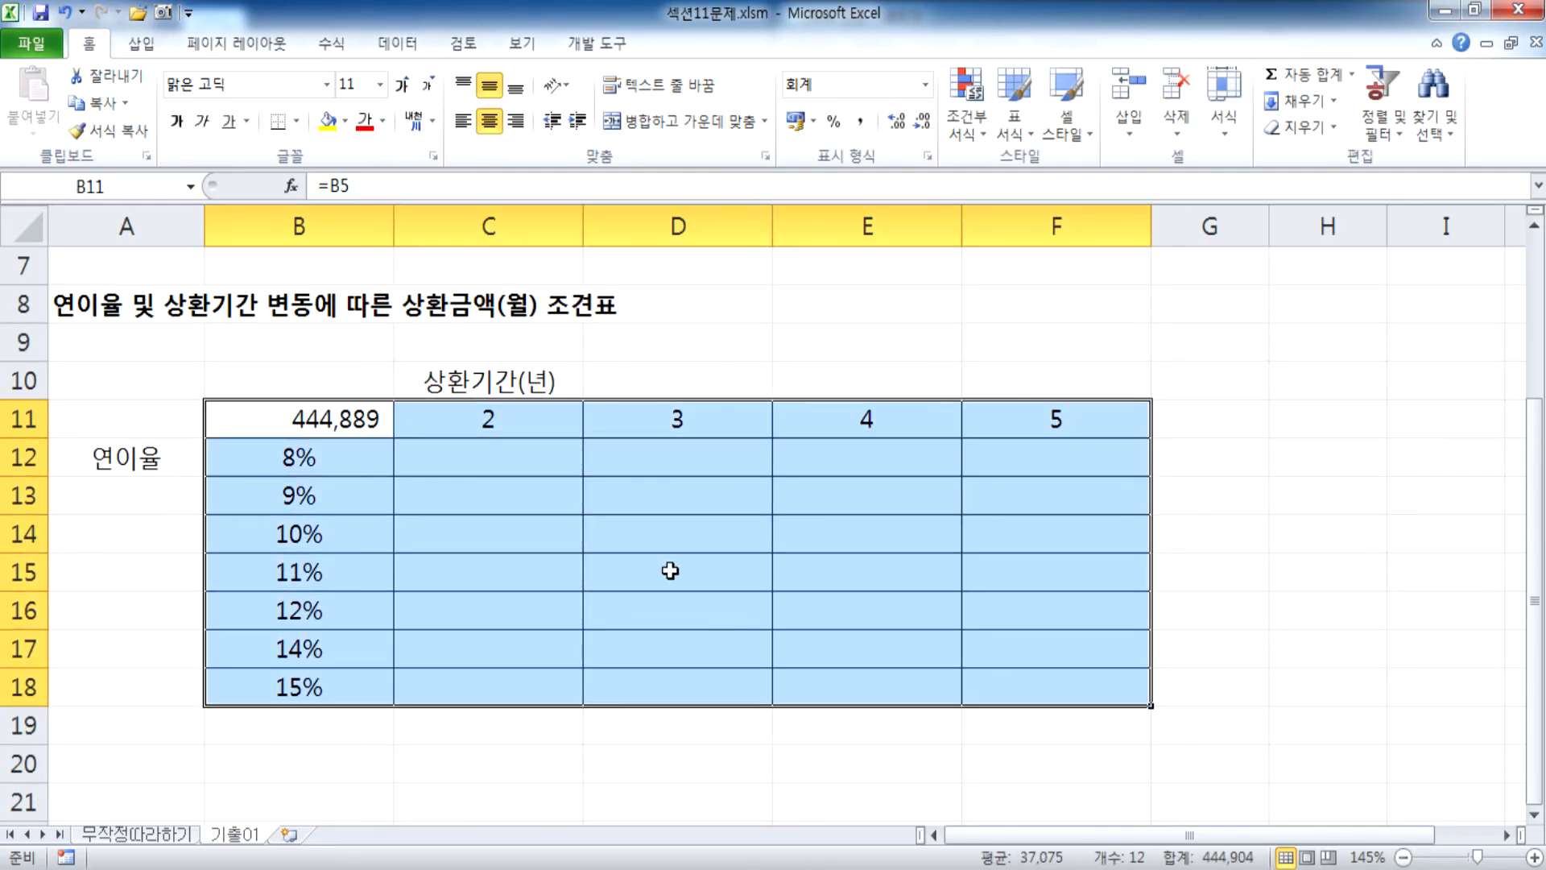
drag(431, 451, 1028, 674)
scroll(326, 432, up, 2)
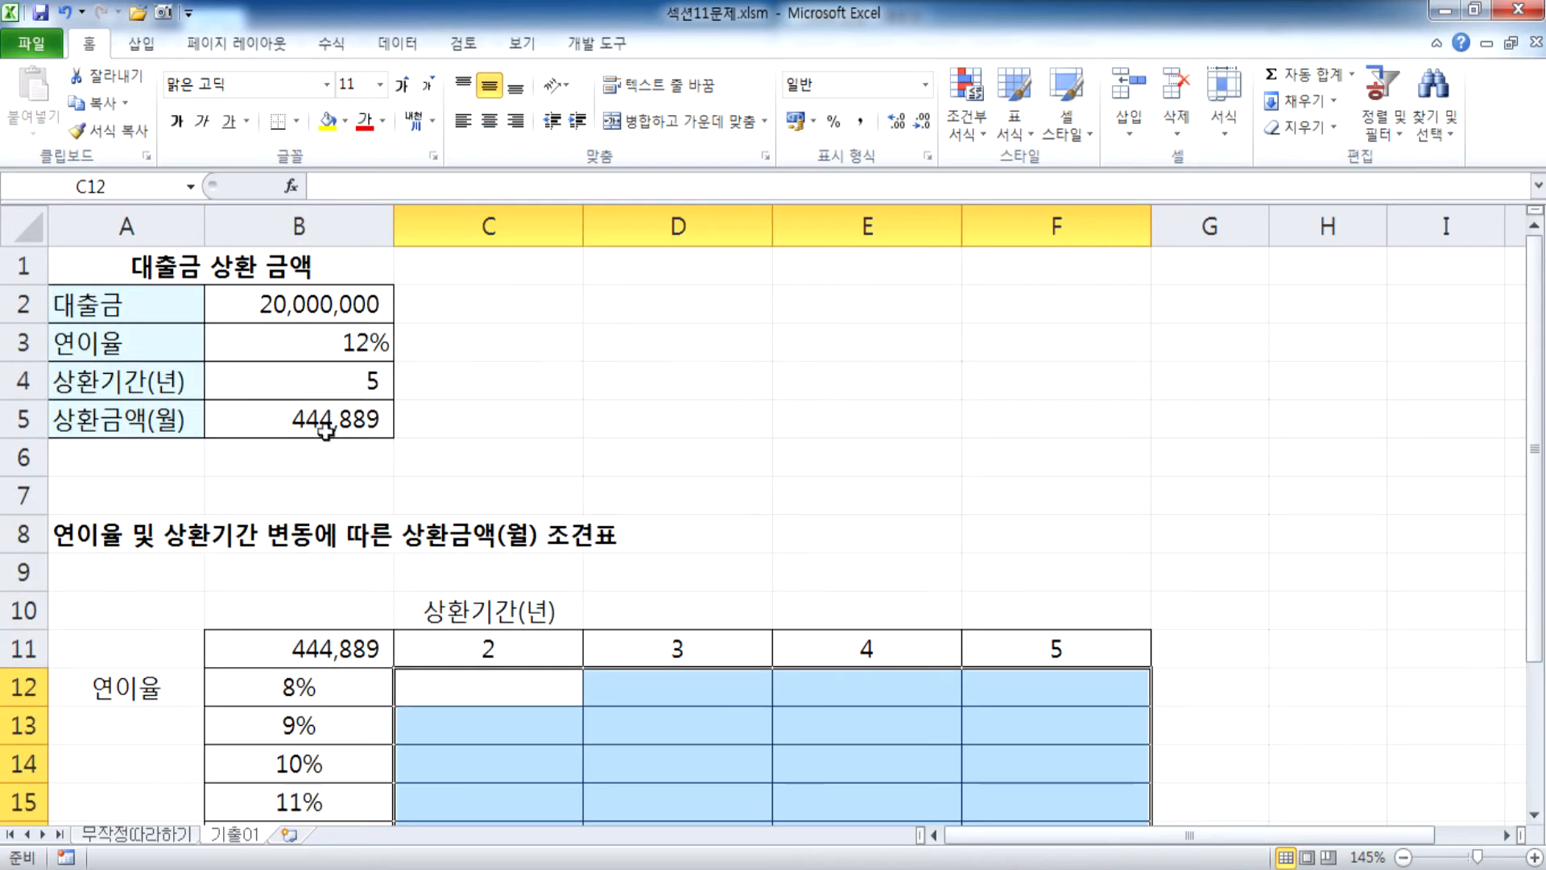
Start a what-if data table (데이터 표) on B11:F18 and set the row input cell to the 상환기간(년) value $B$4.
scroll(326, 432, down, 3)
drag(338, 311, 991, 566)
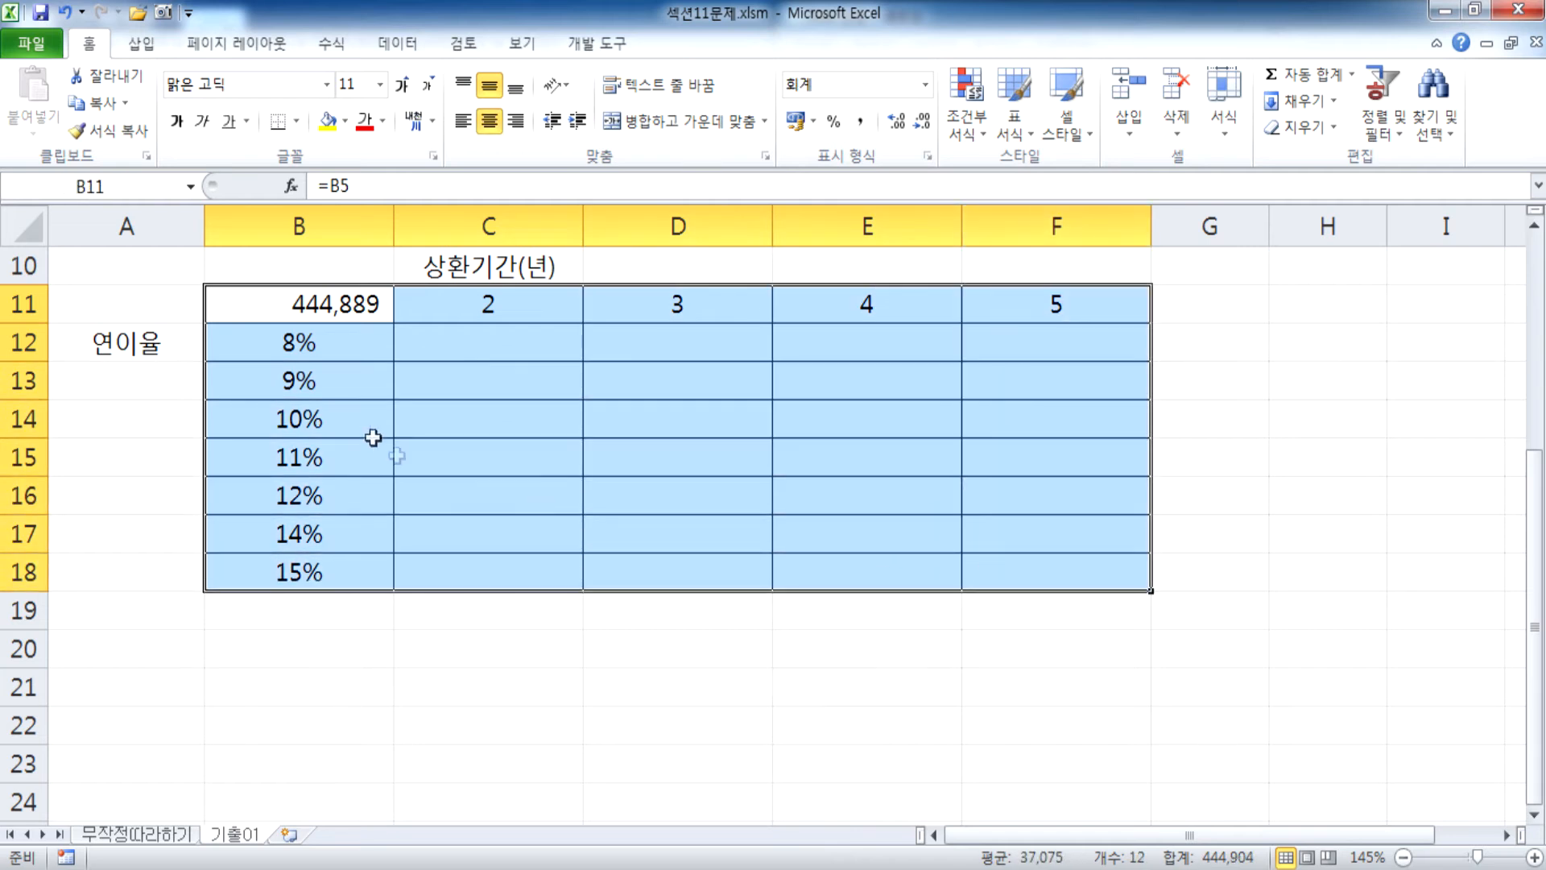
click(392, 46)
click(923, 122)
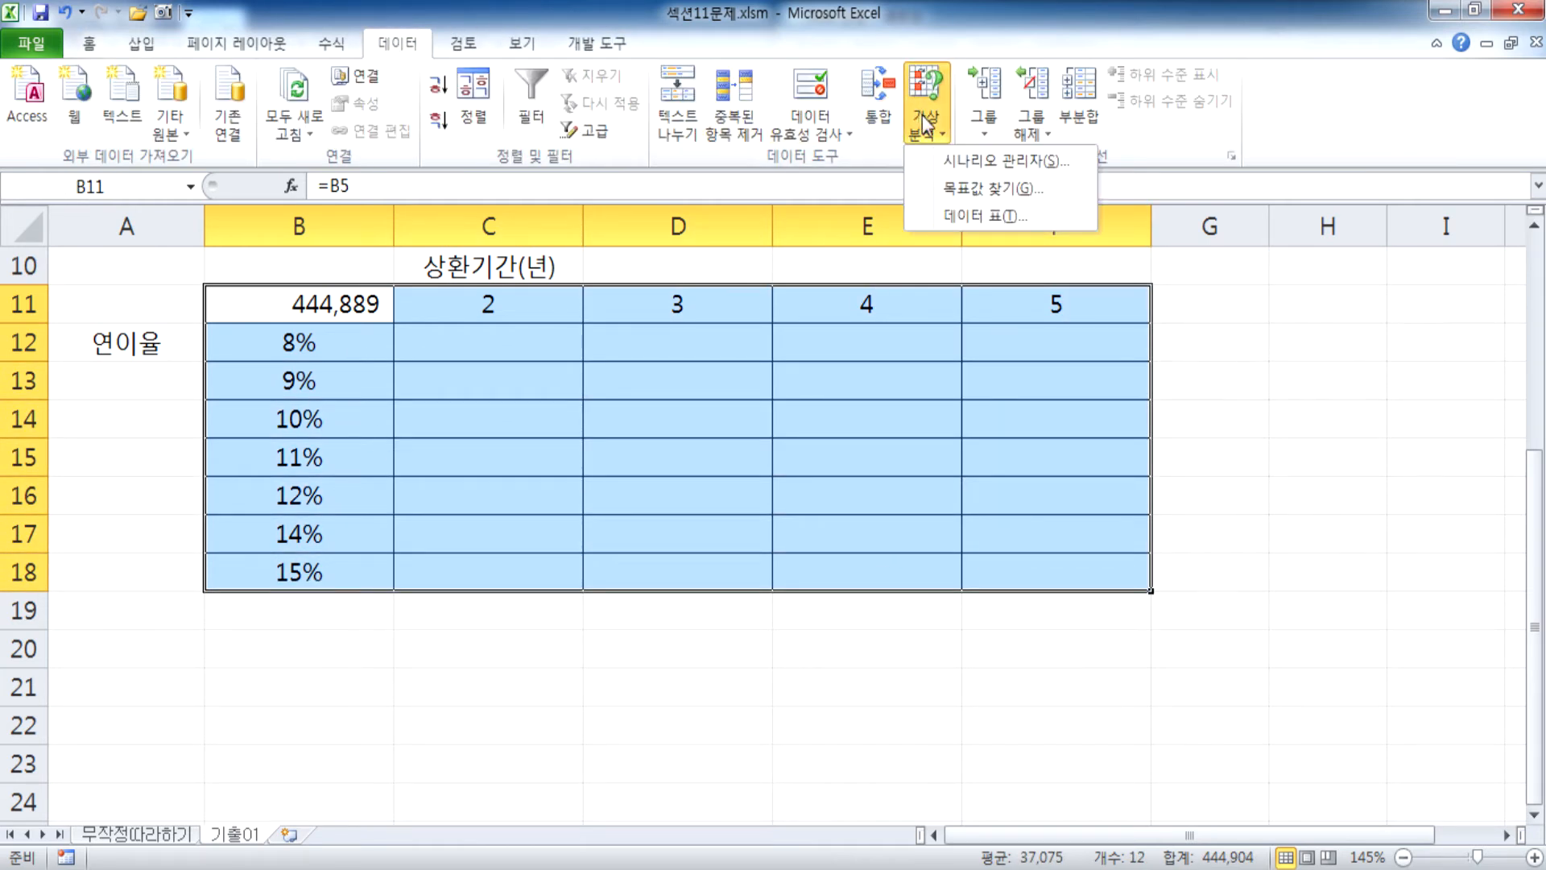
click(975, 217)
scroll(612, 483, up, 3)
drag(500, 326, 676, 318)
scroll(476, 369, down, 1)
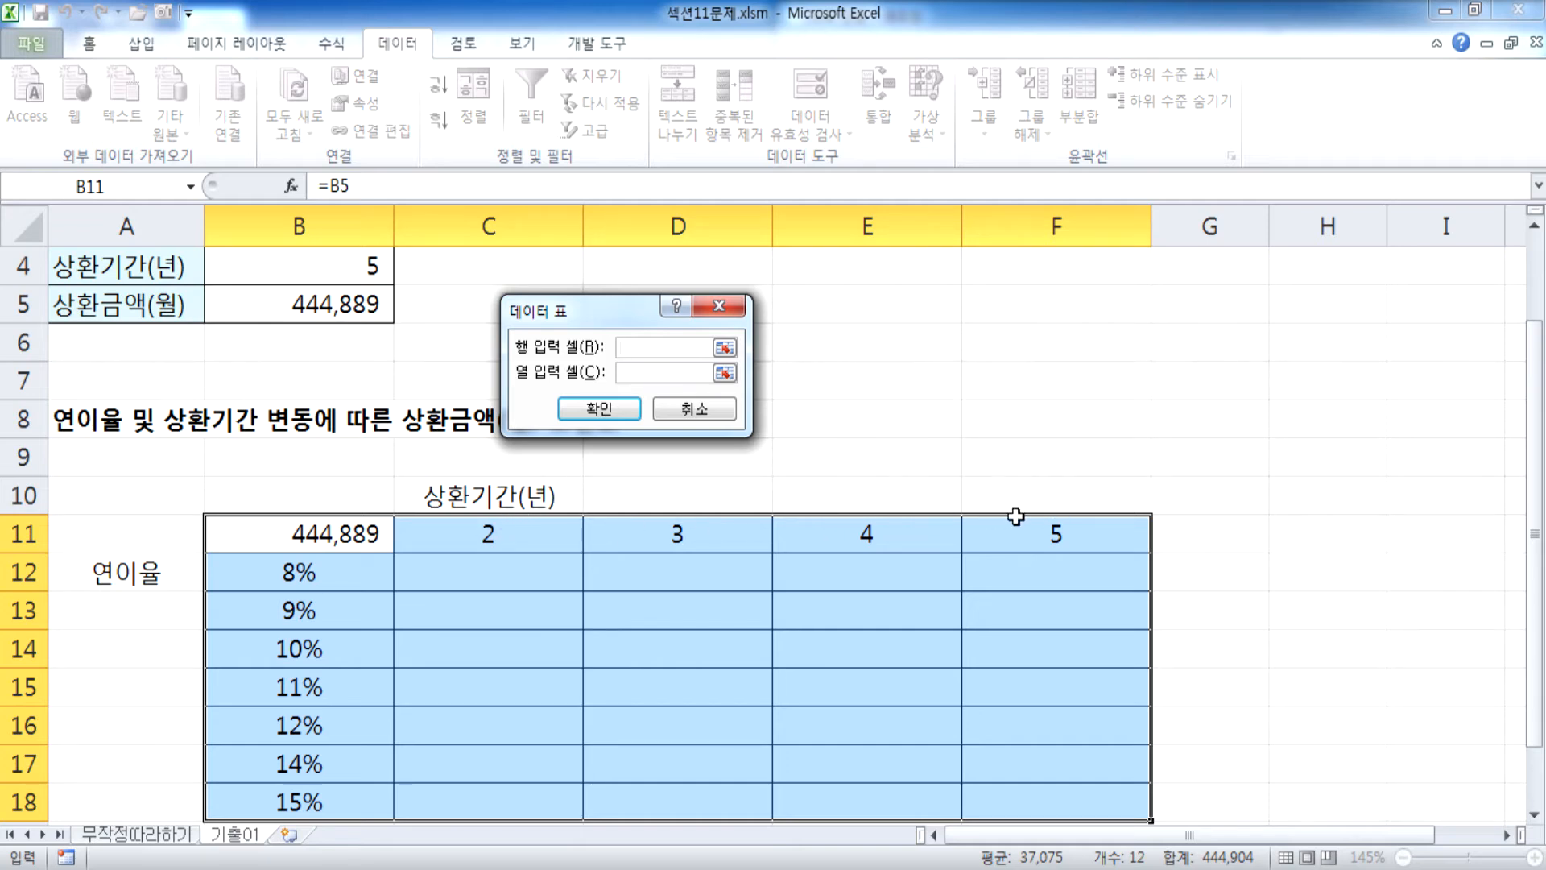
scroll(306, 346, up, 1)
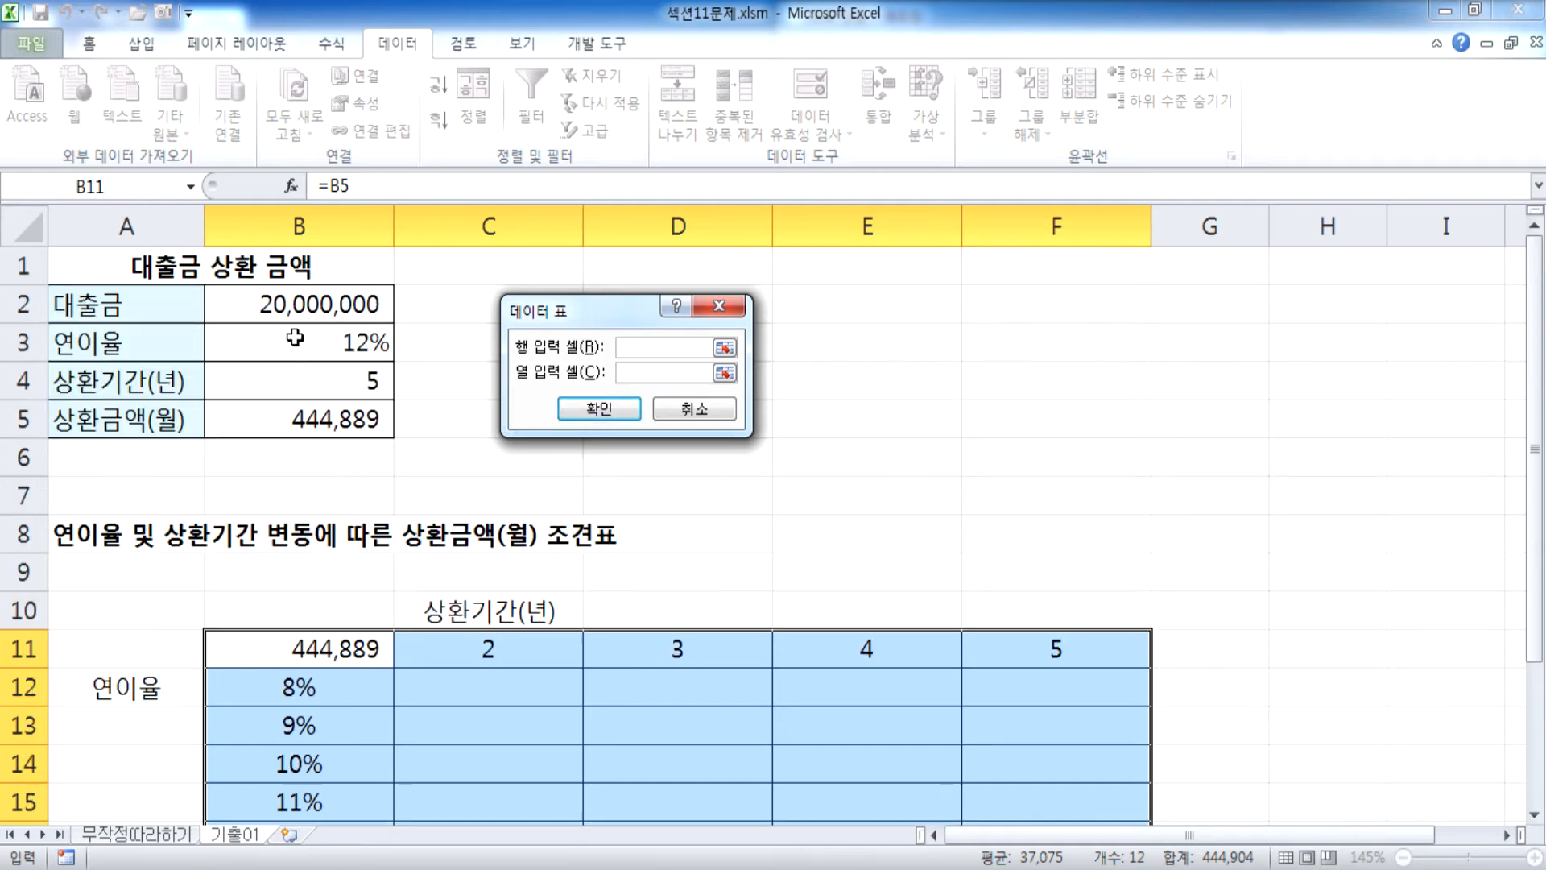
click(316, 384)
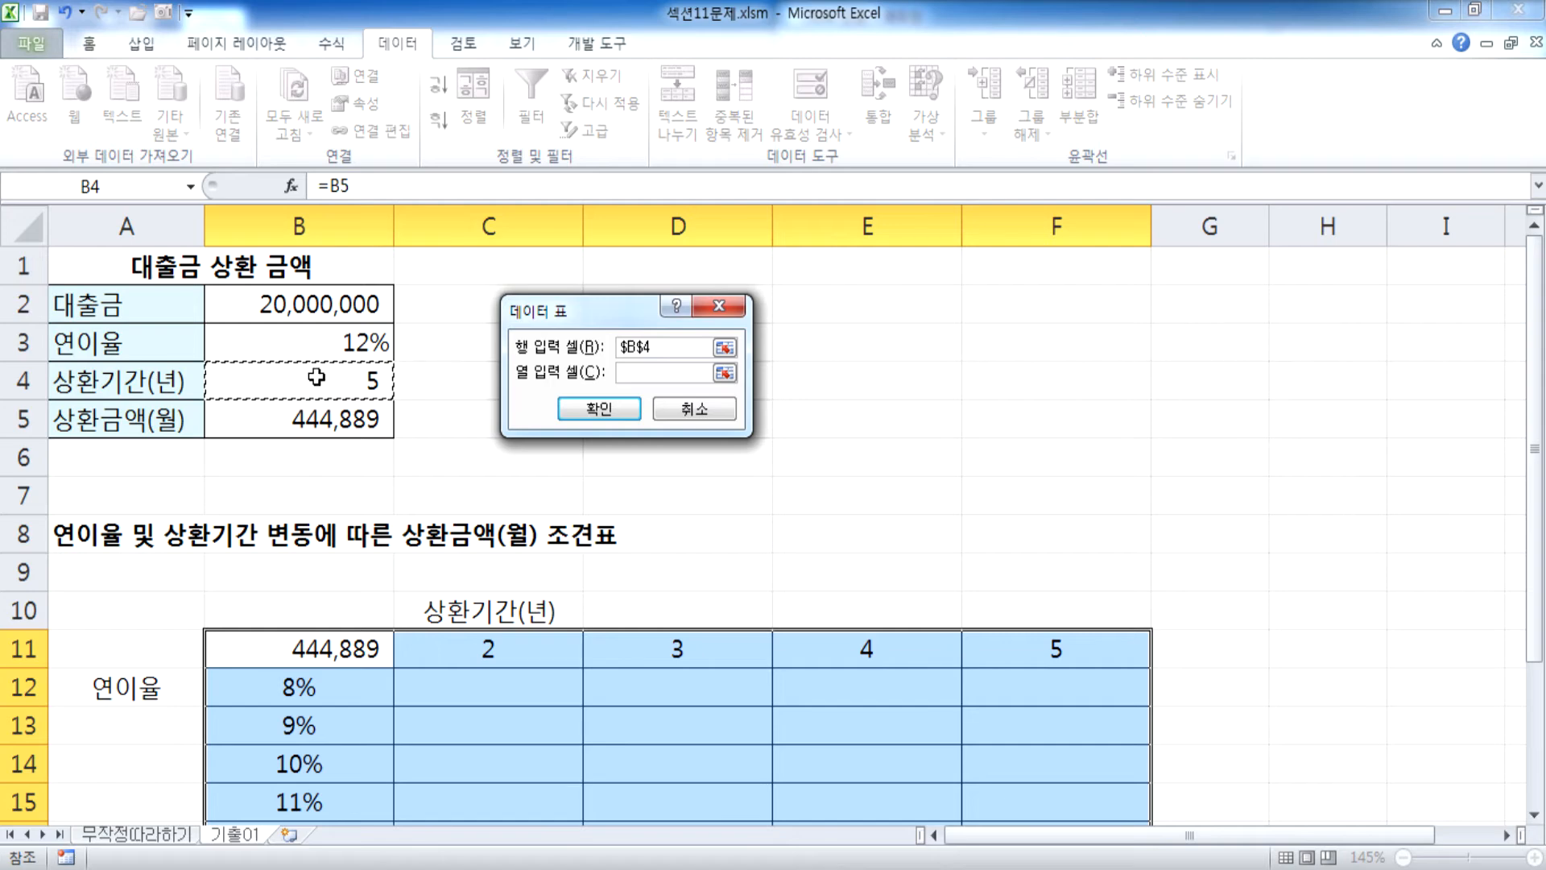
Set the column input cell to the 연이율 value $B$3 and create the data table.
key(Tab)
scroll(438, 431, down, 2)
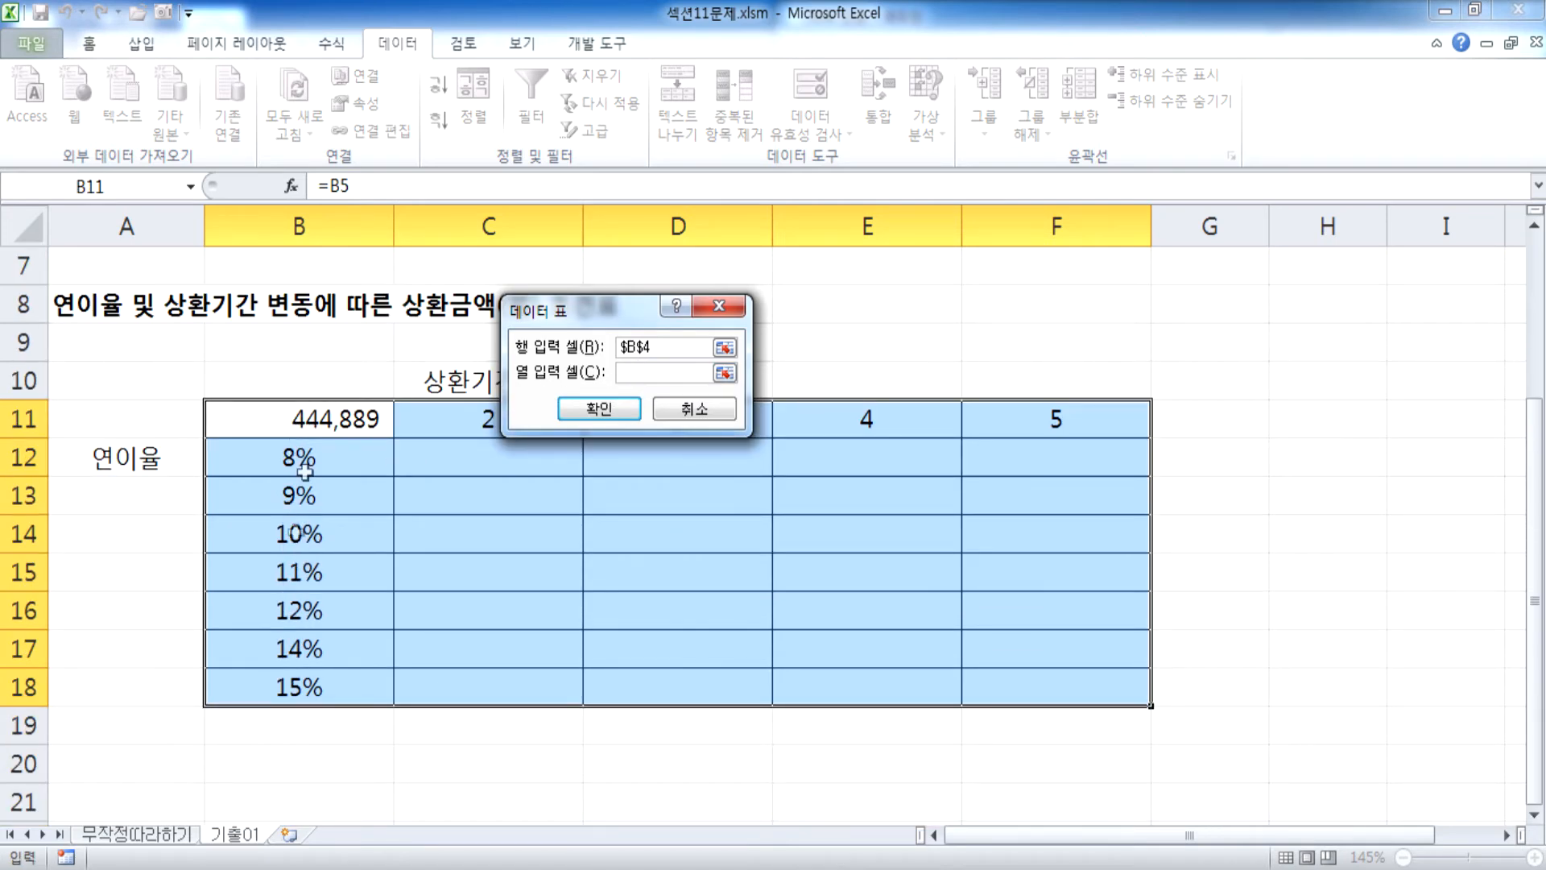
scroll(305, 460, up, 2)
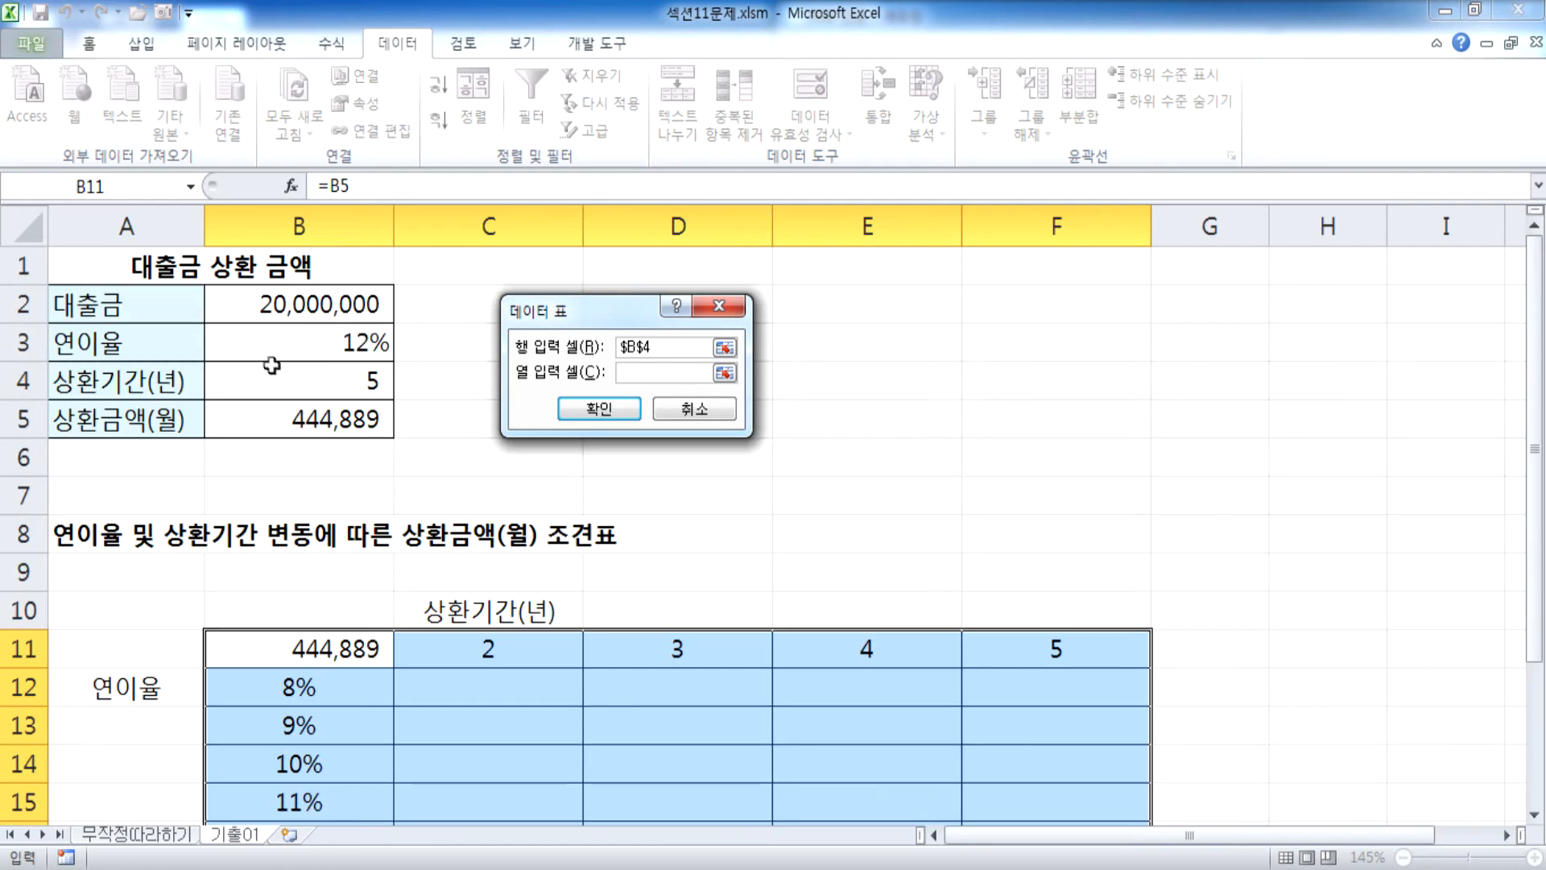
click(275, 336)
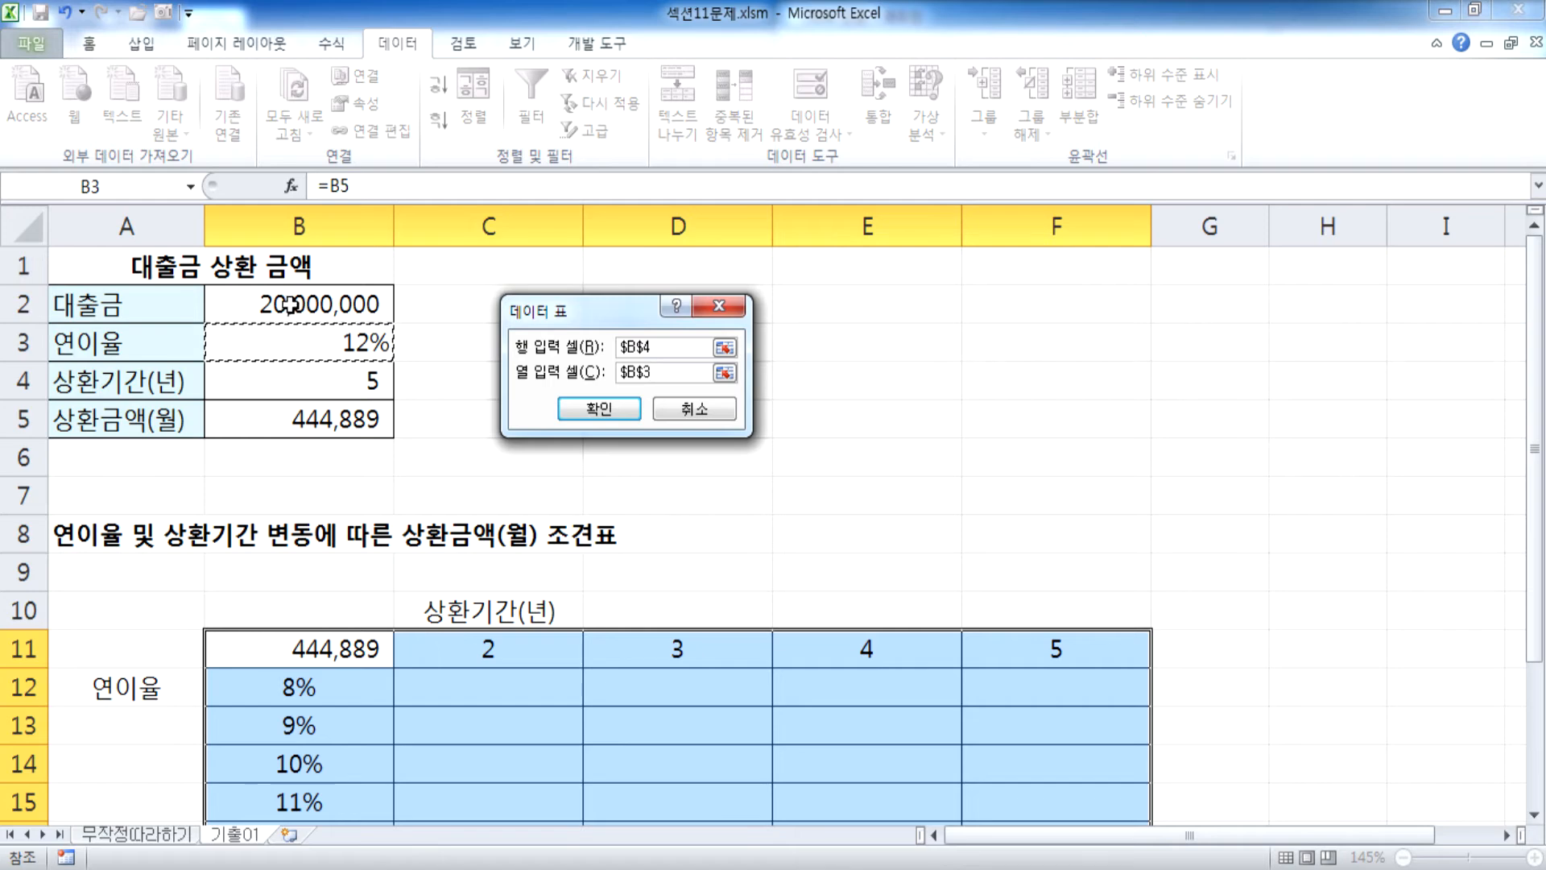
scroll(322, 355, down, 1)
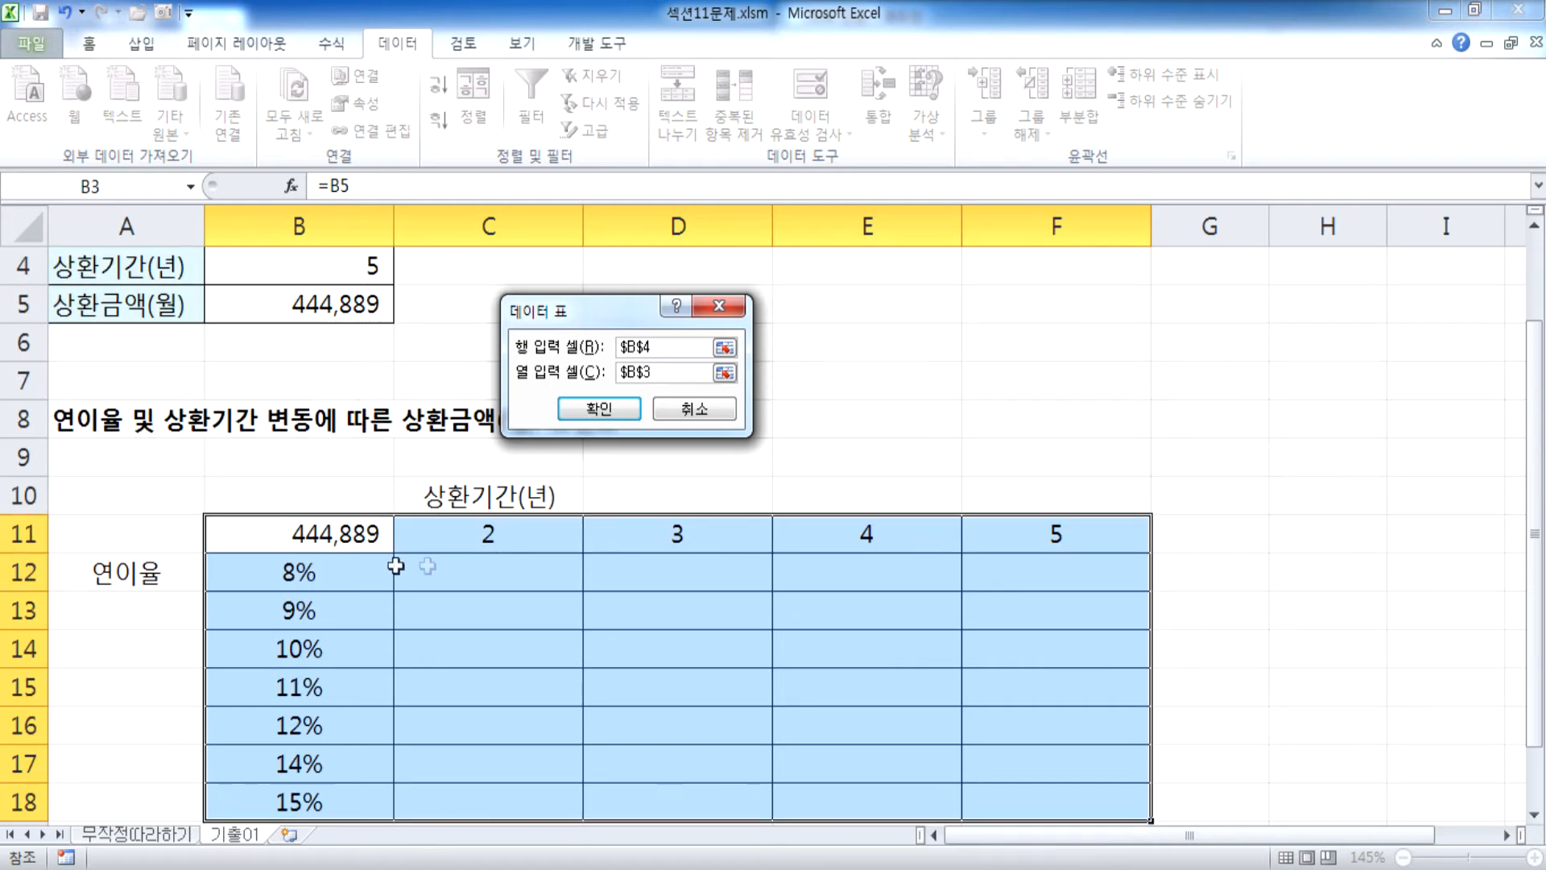
scroll(346, 337, up, 1)
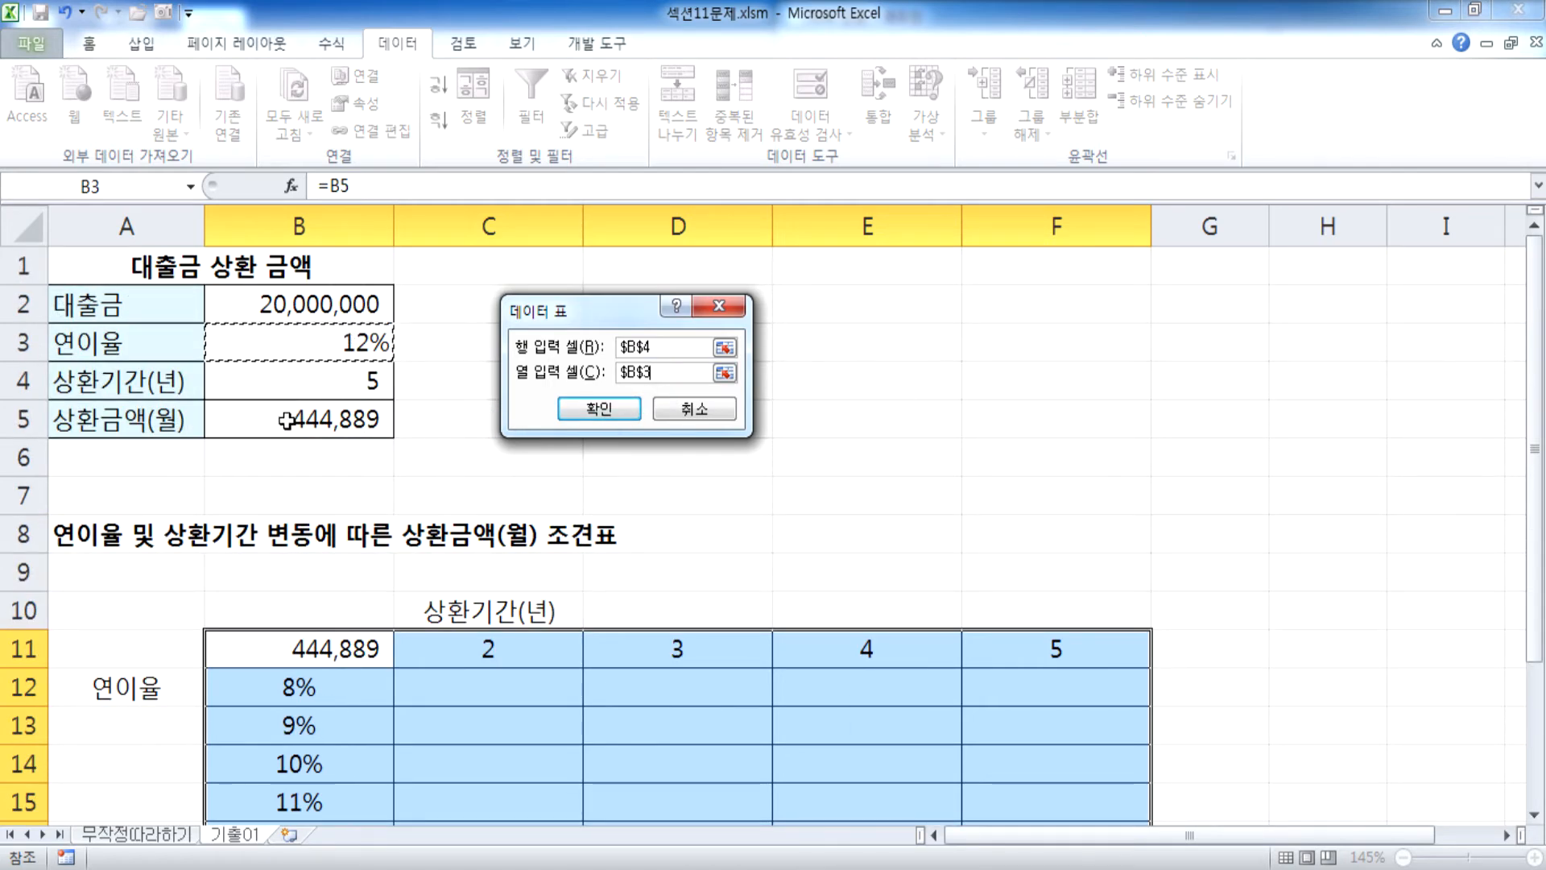
click(599, 408)
Apply the comma style to the data table results in C12:F18.
scroll(997, 405, down, 2)
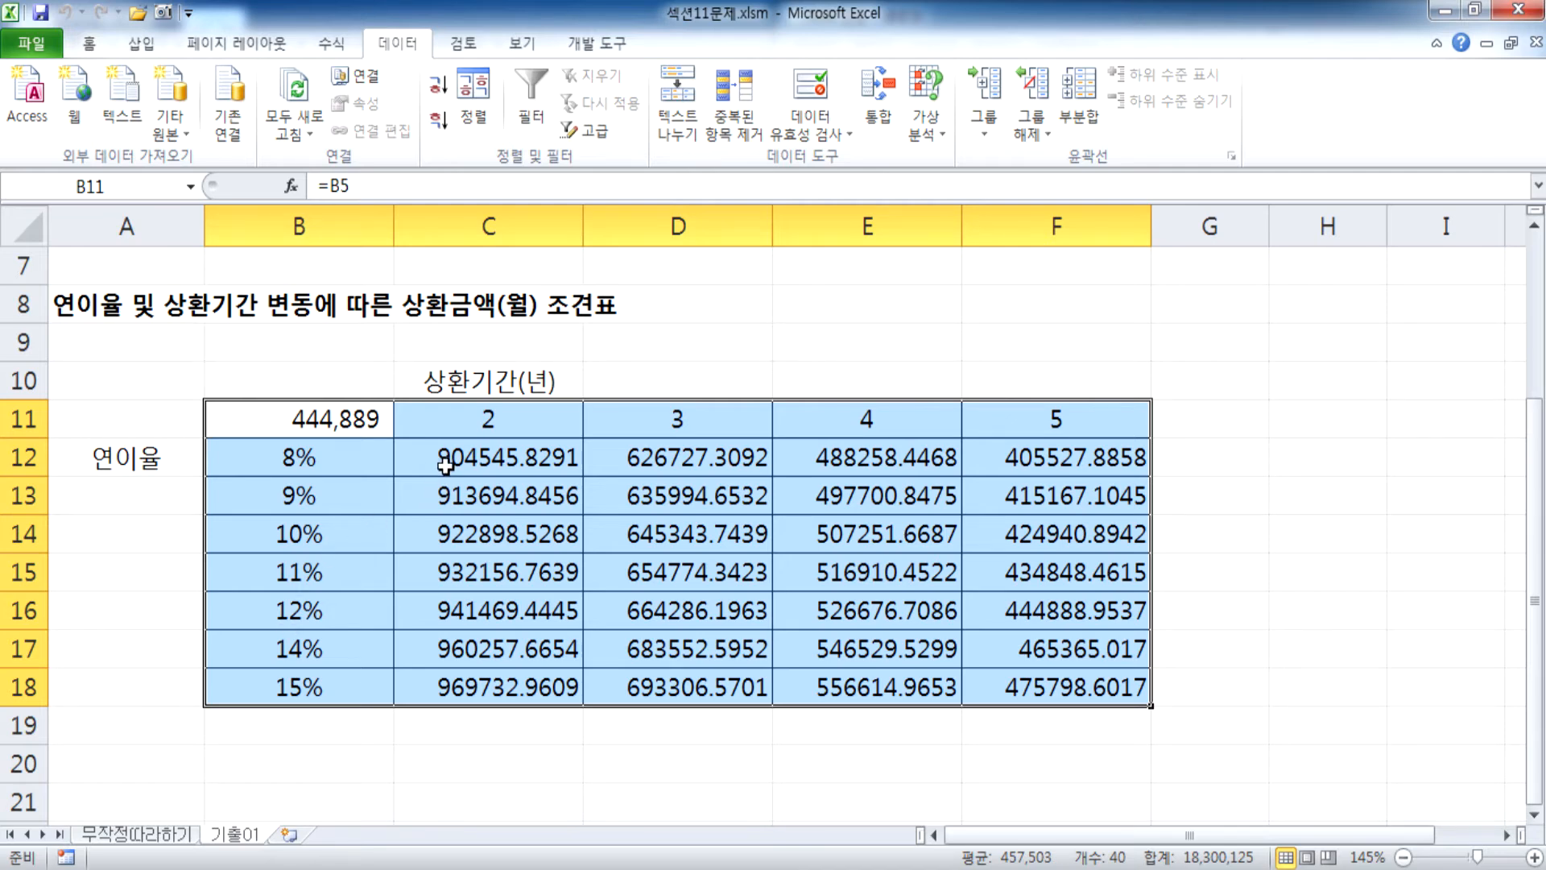
click(477, 461)
drag(477, 460, 1003, 695)
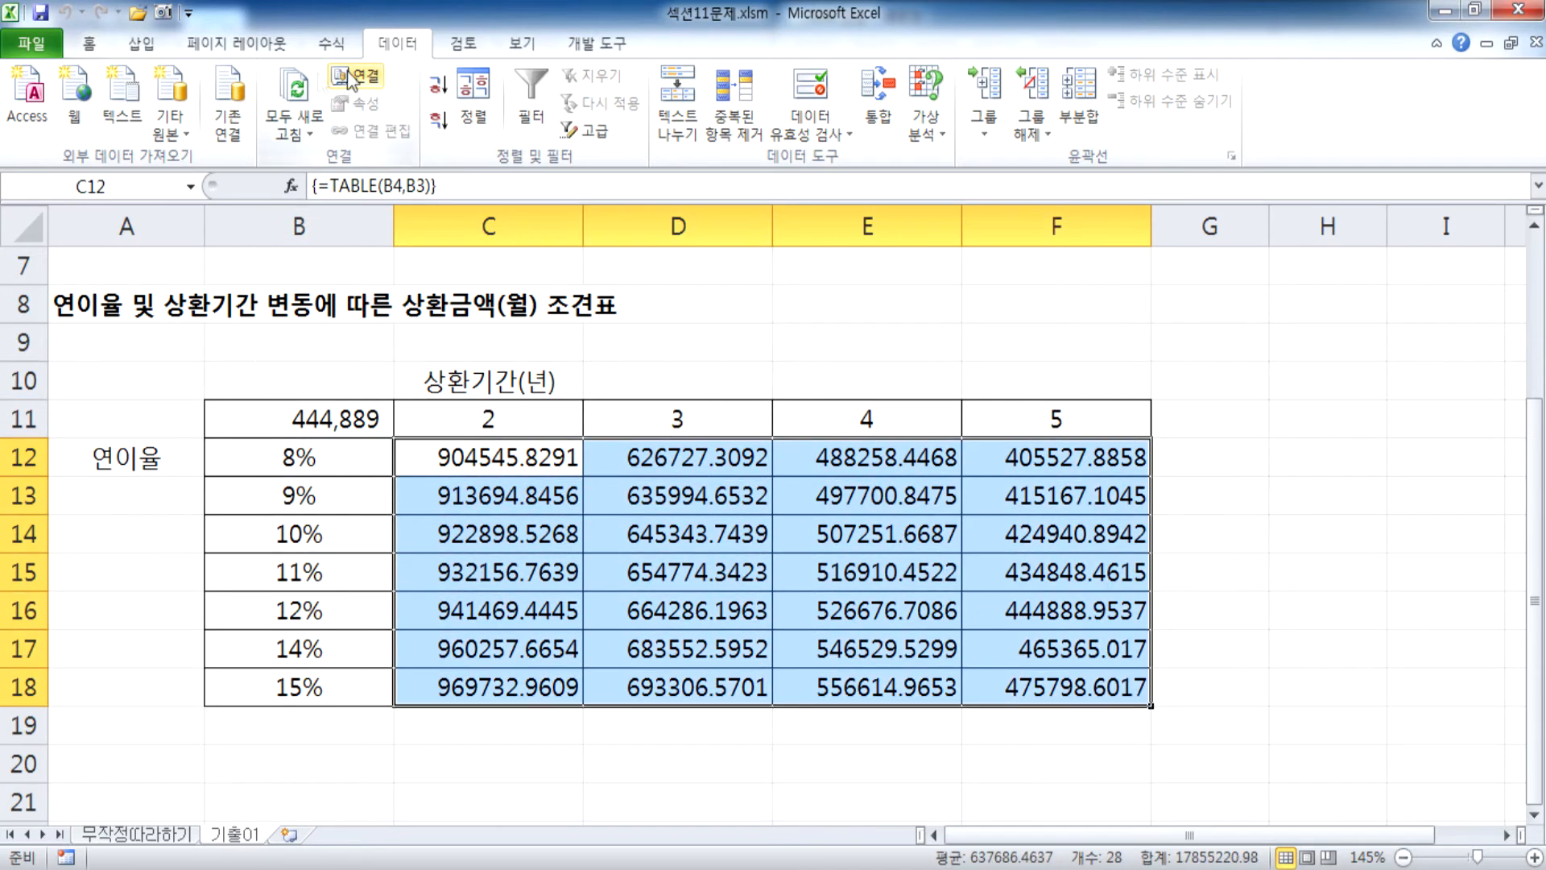
click(88, 44)
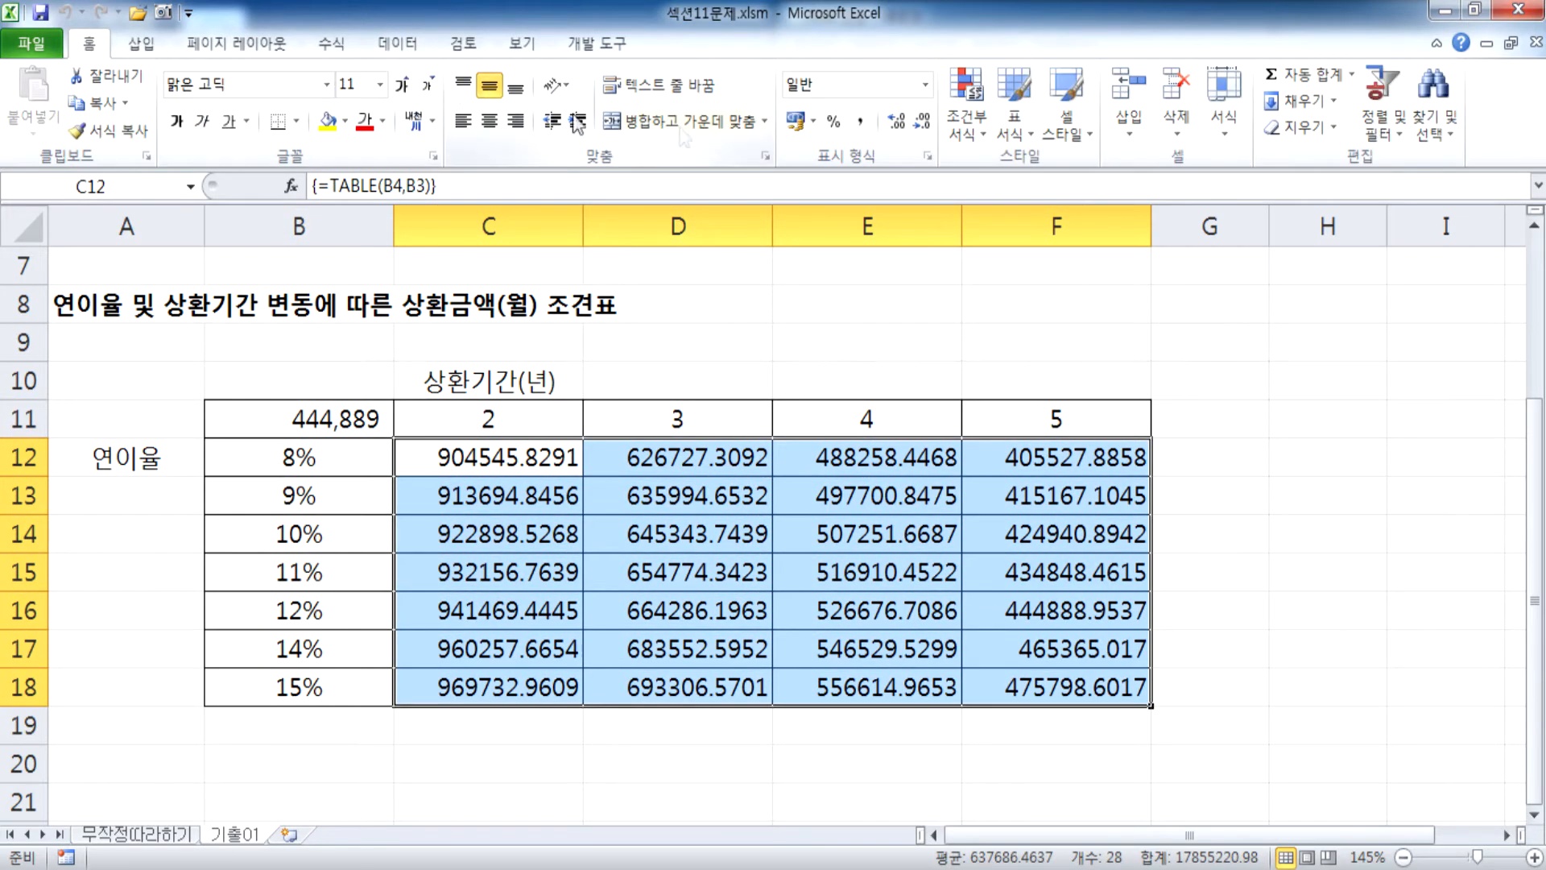
click(860, 122)
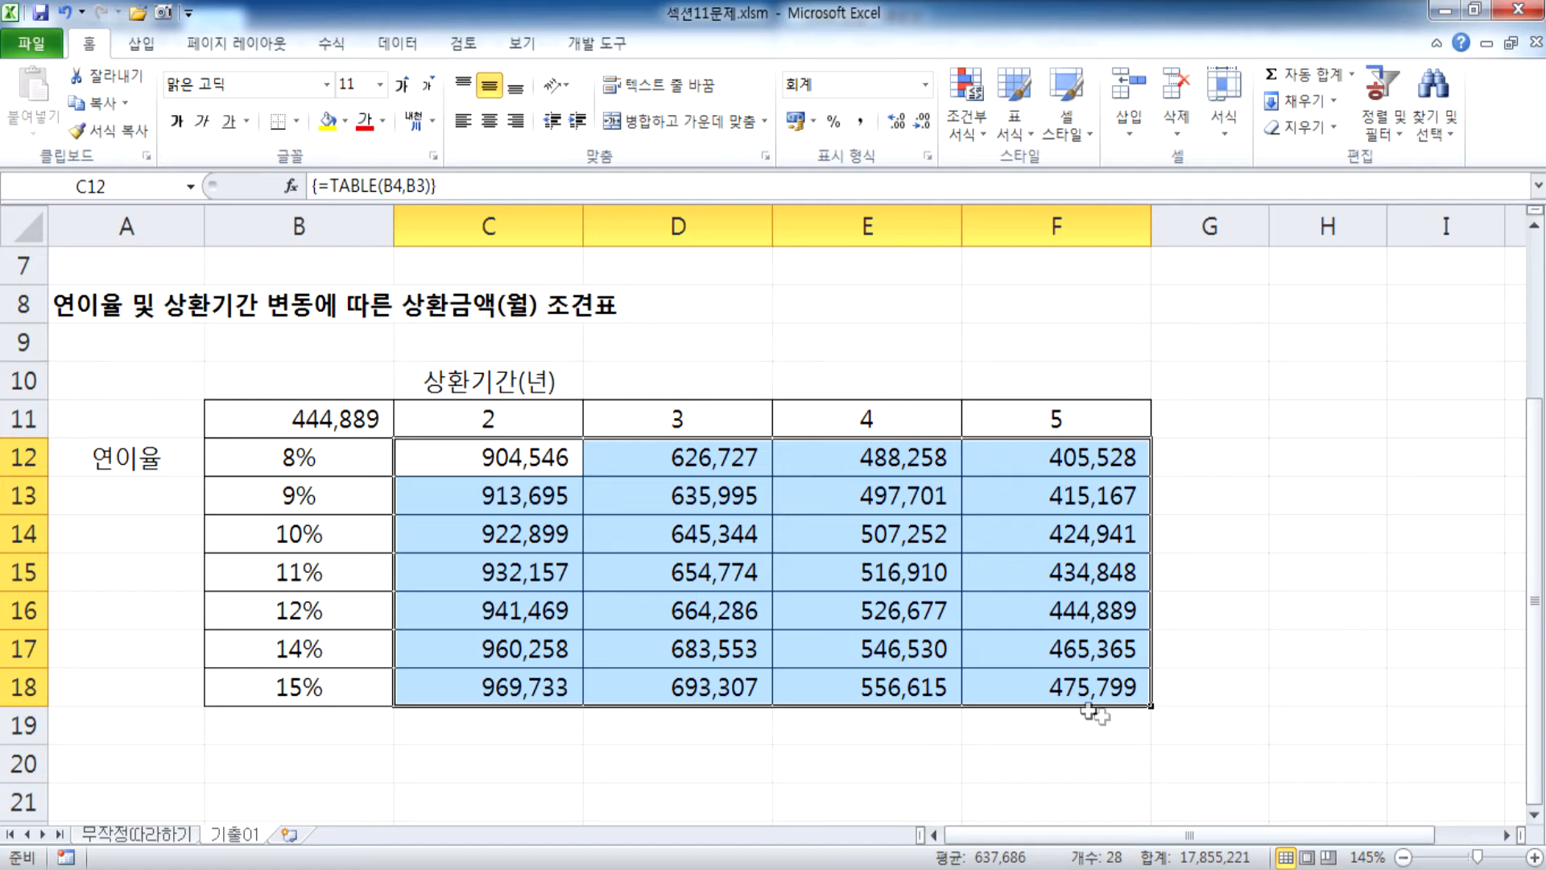
Undo the comma style applied to the data table results in C12:F18.
click(67, 12)
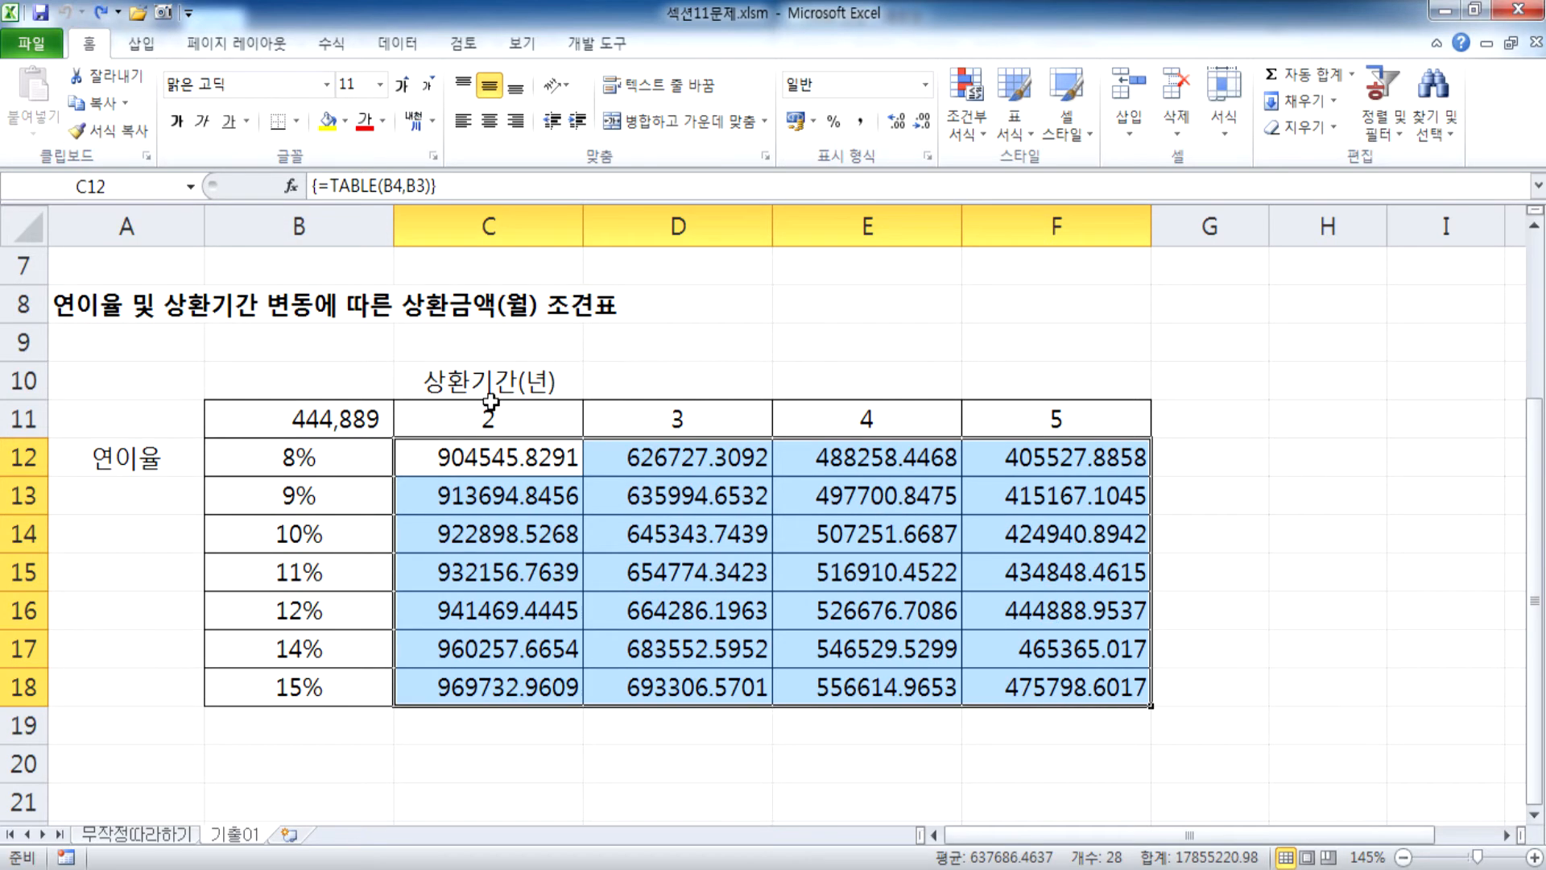
scroll(555, 536, up, 1)
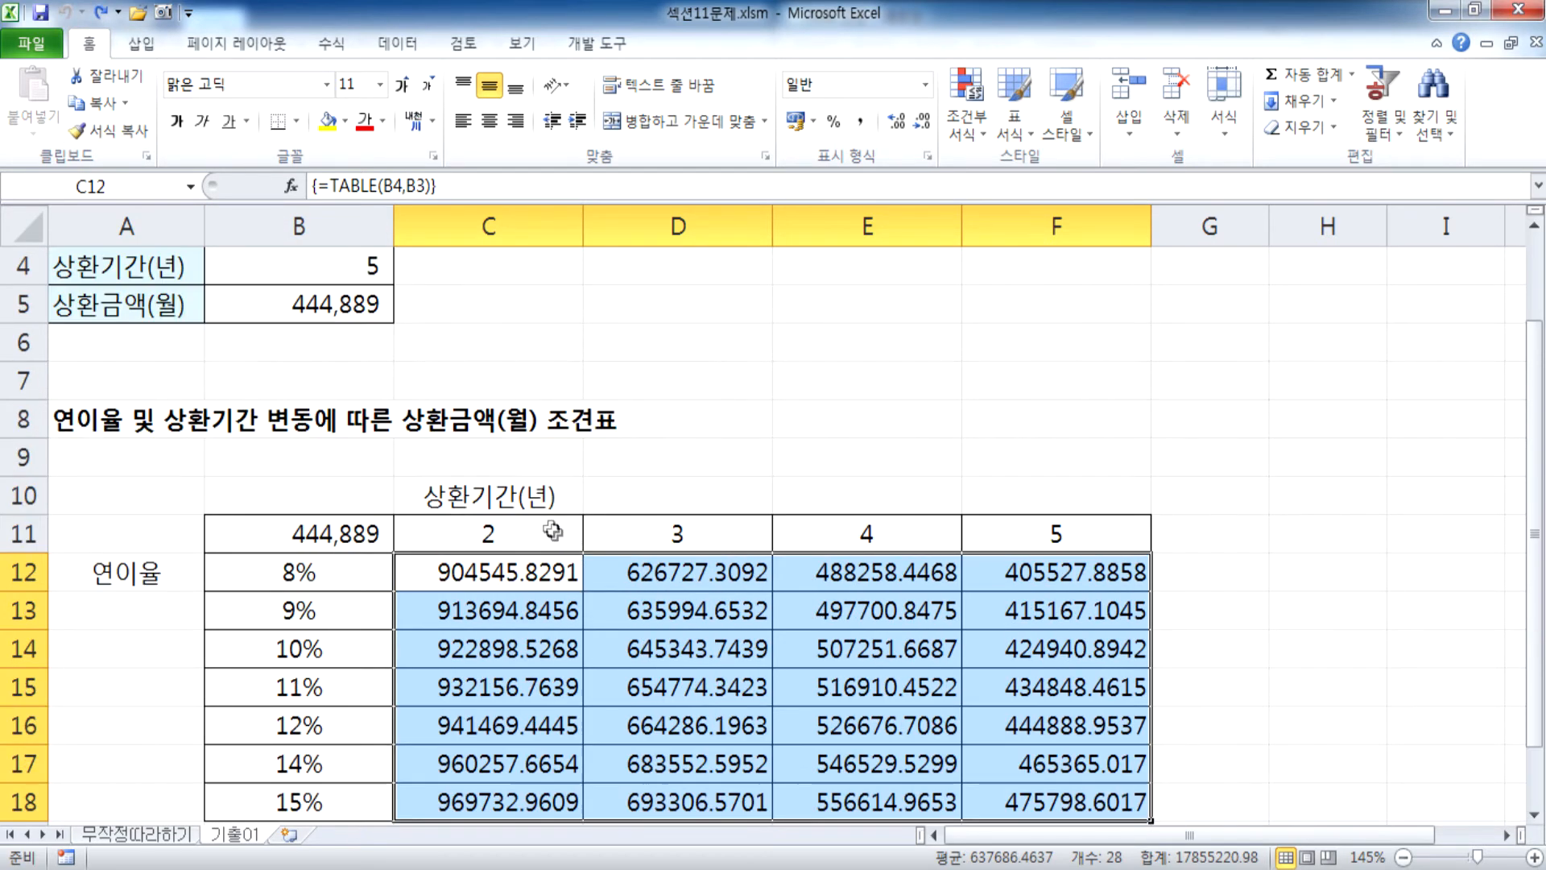
Replace the 상환기간(년) headings in C11:F11 with 3, 5, 7 and 10, and select the results in C12:F18.
click(515, 538)
scroll(1256, 439, down, 1)
text(3)
key(Tab)
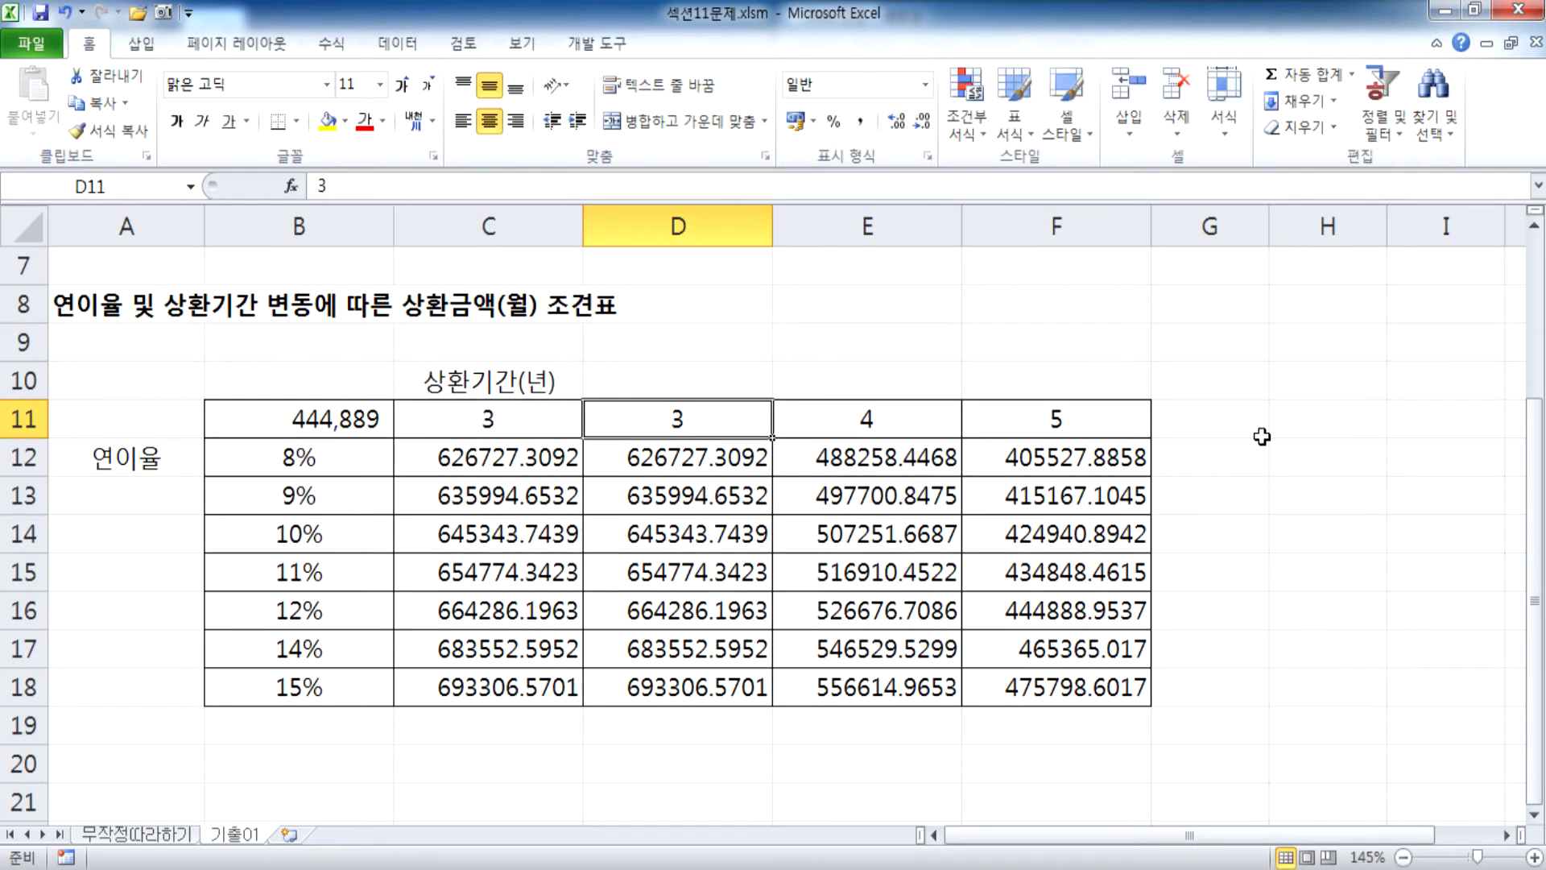
text(5)
key(Tab)
text(7)
key(Tab)
text(10)
key(Return)
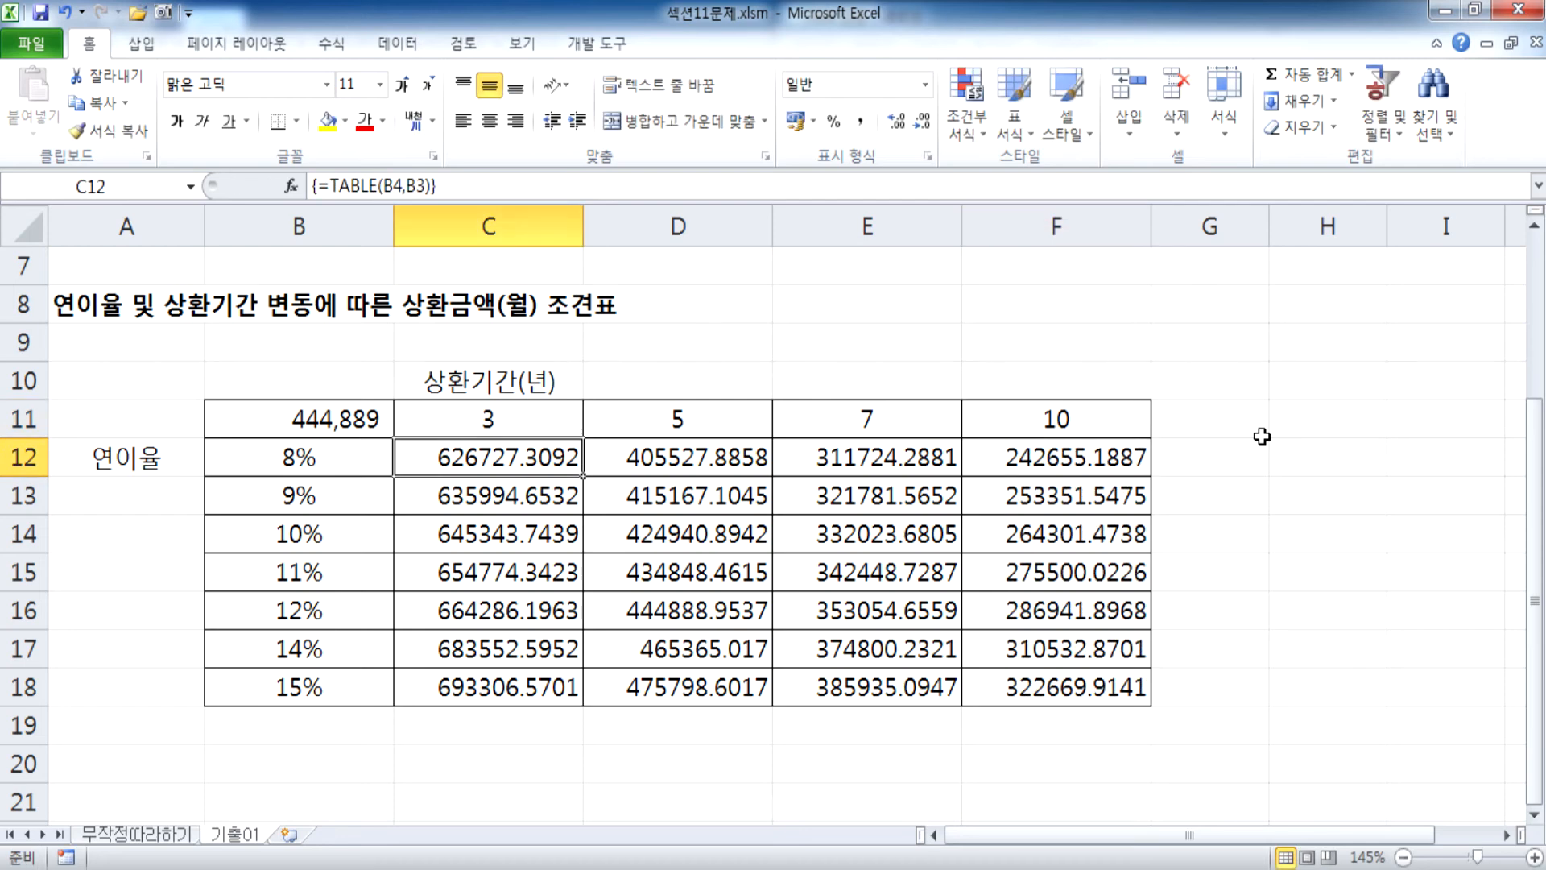
drag(484, 466, 997, 693)
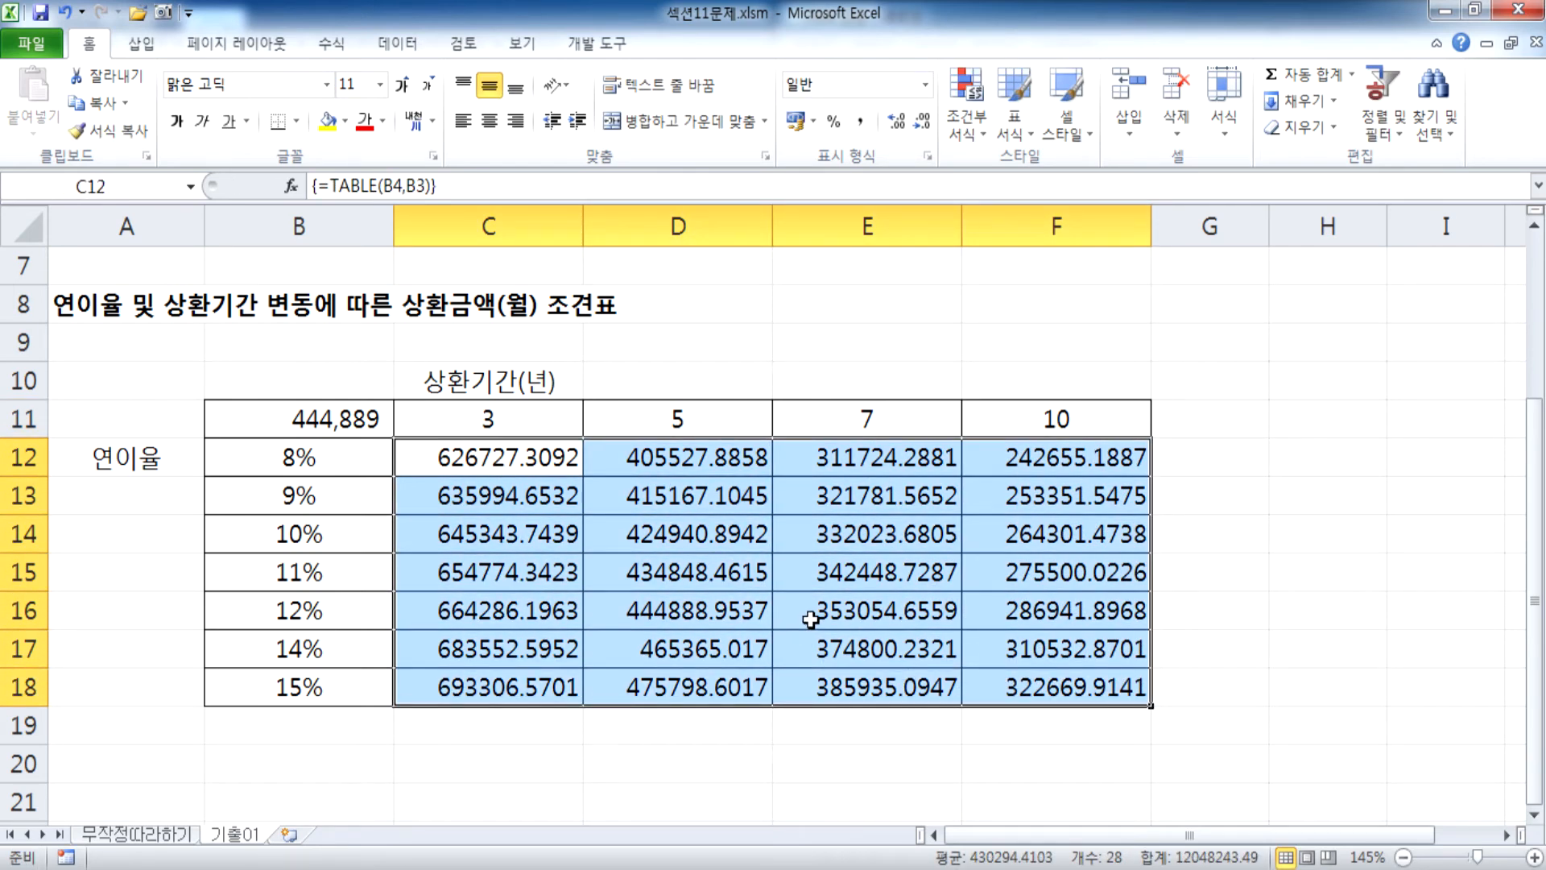
Undo the four changes to the 상환기간(년) headings in C11:F11.
click(503, 399)
key(ctrl+z)
key(ctrl+z)
key(ctrl+z)
key(ctrl+z)
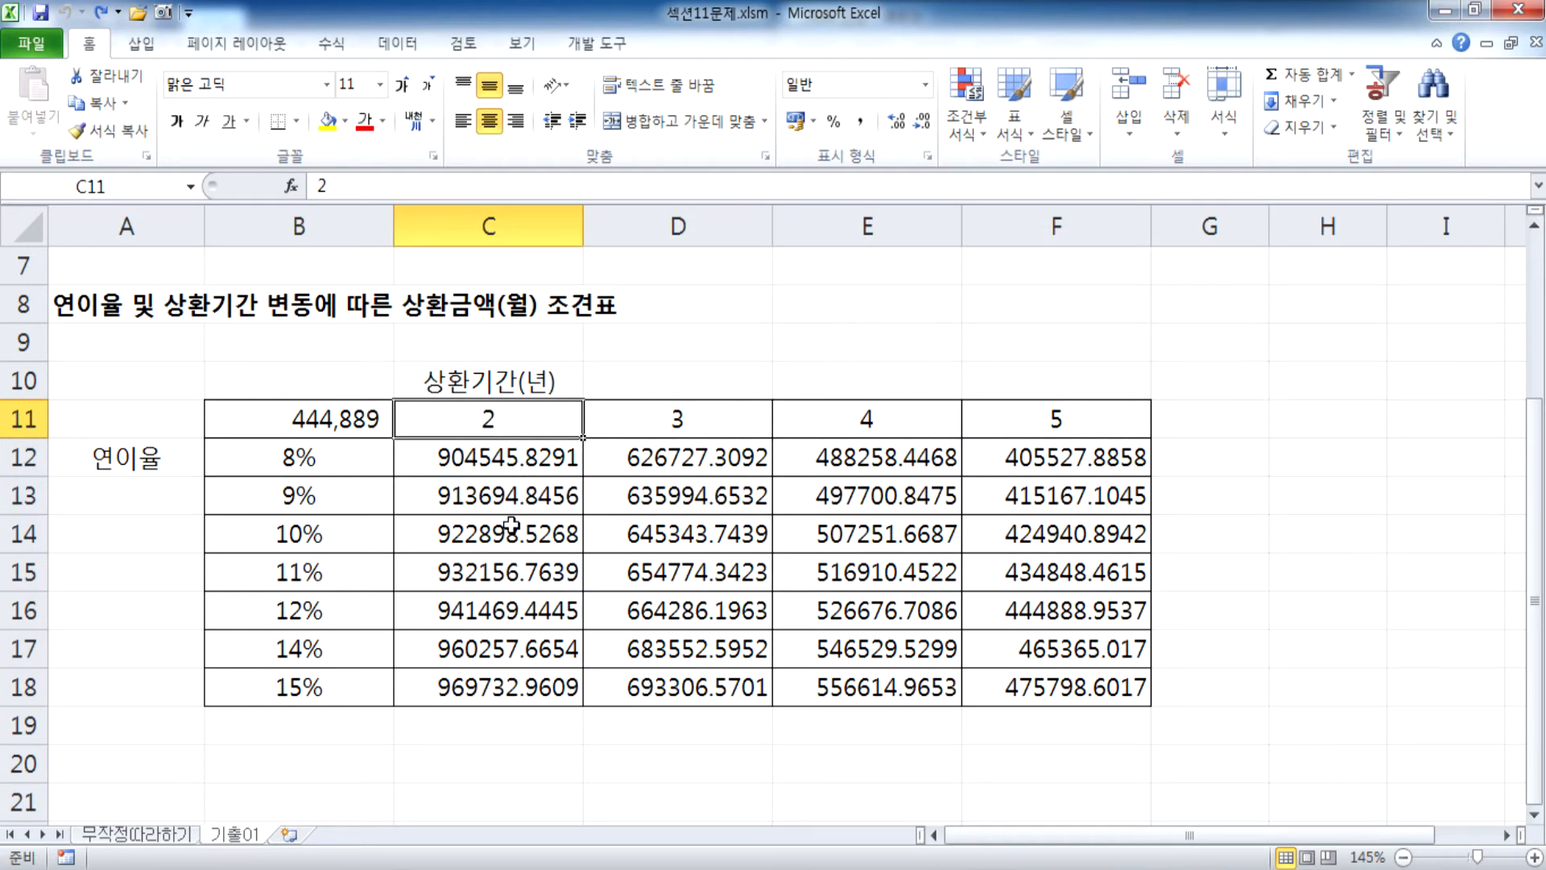
Try to edit the TABLE formula in C12 and to delete only the partial range C12:E15 of the data table.
click(416, 452)
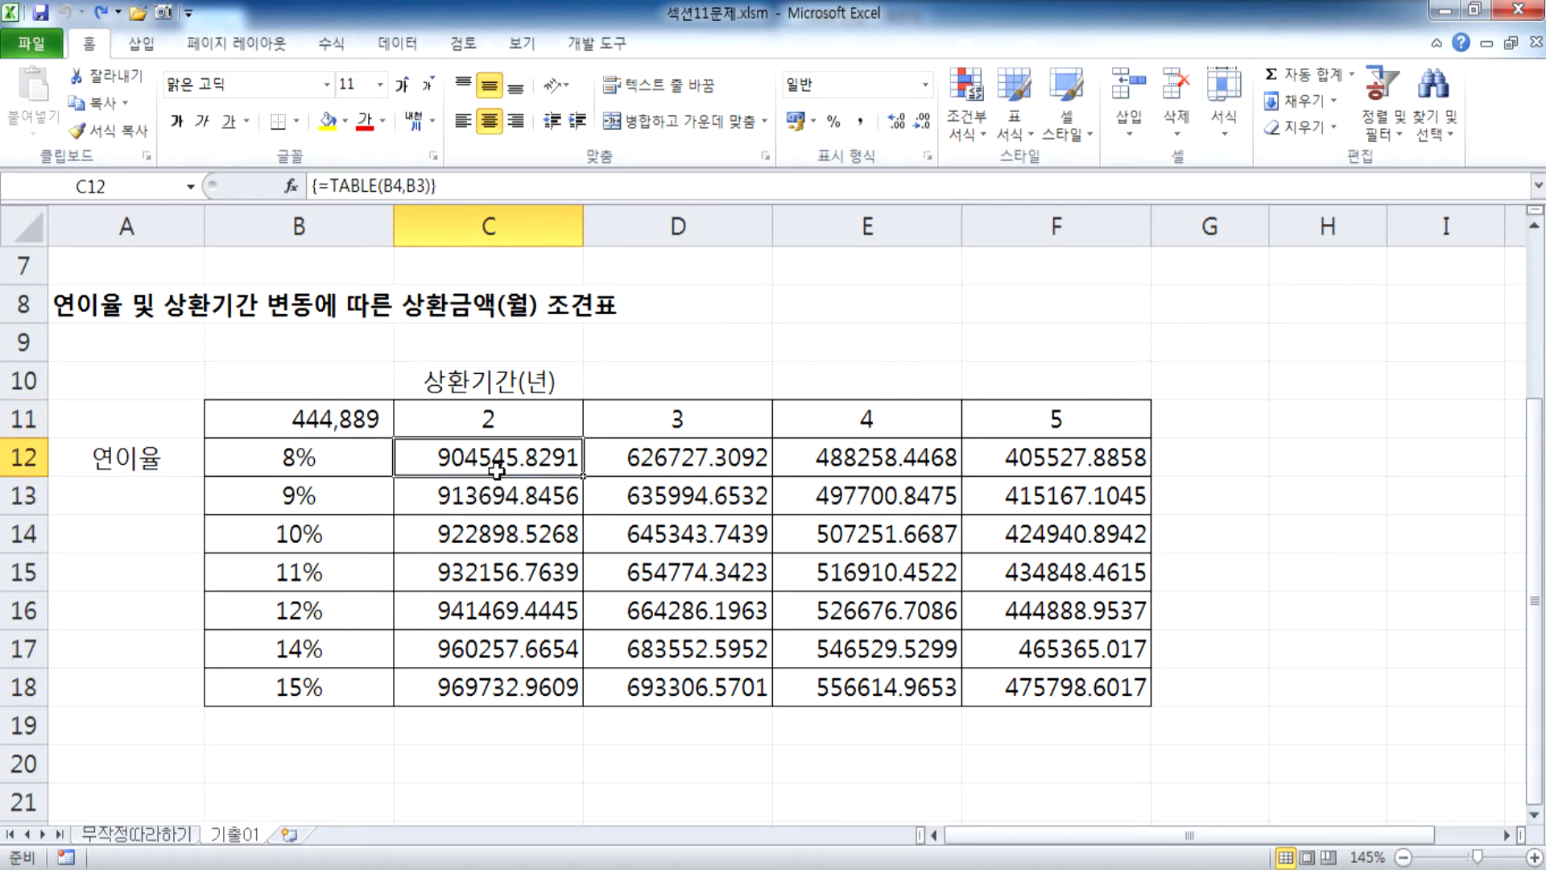
key(F2)
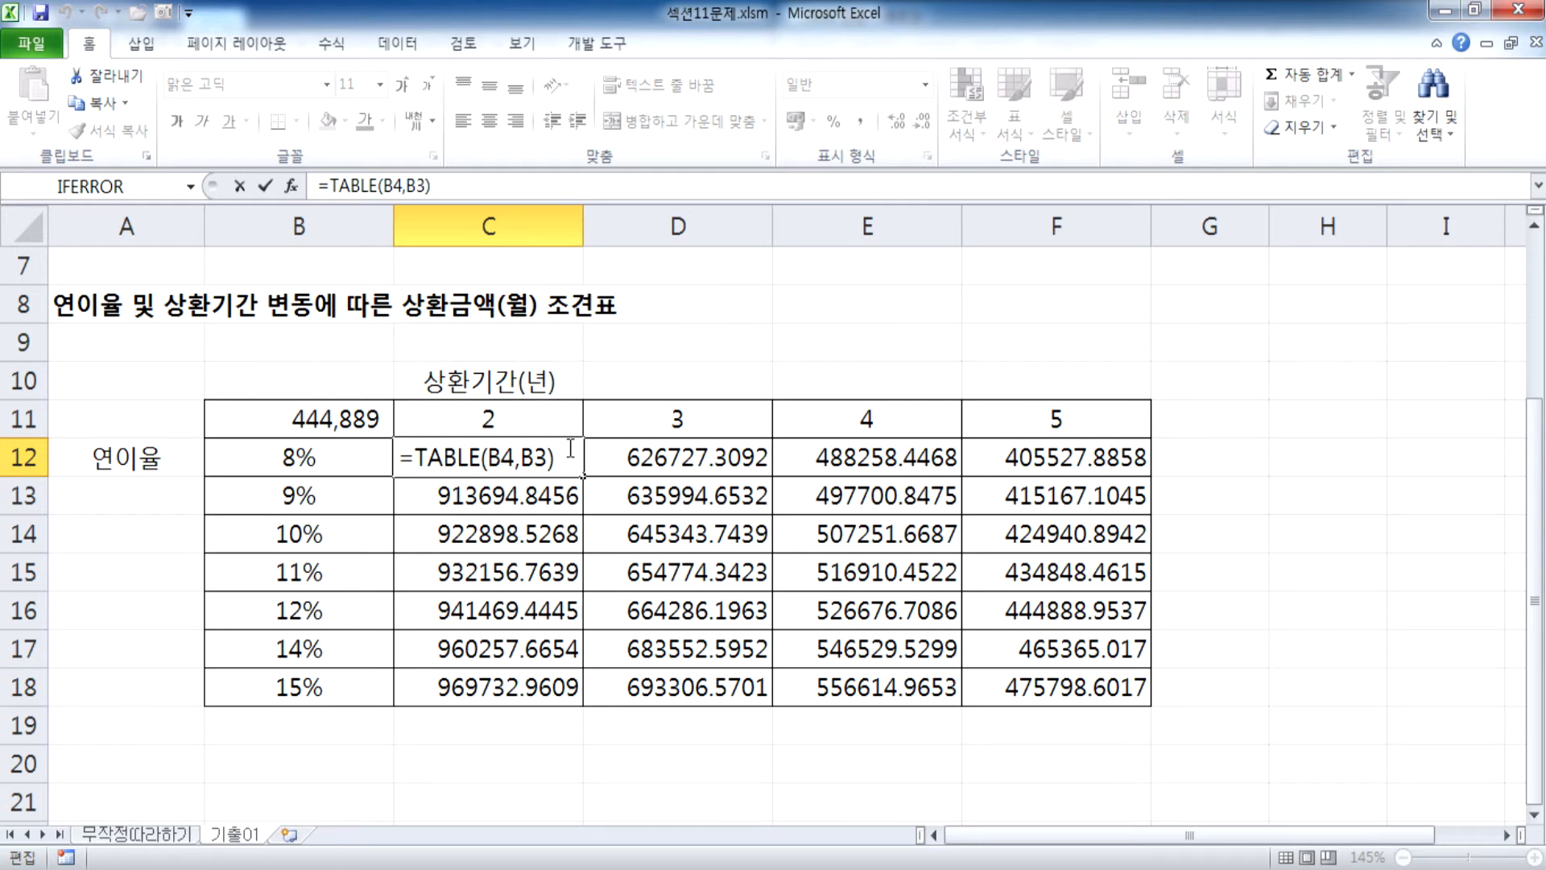
key(ctrl+shift+Return)
drag(483, 451, 866, 592)
text(ds)
key(Escape)
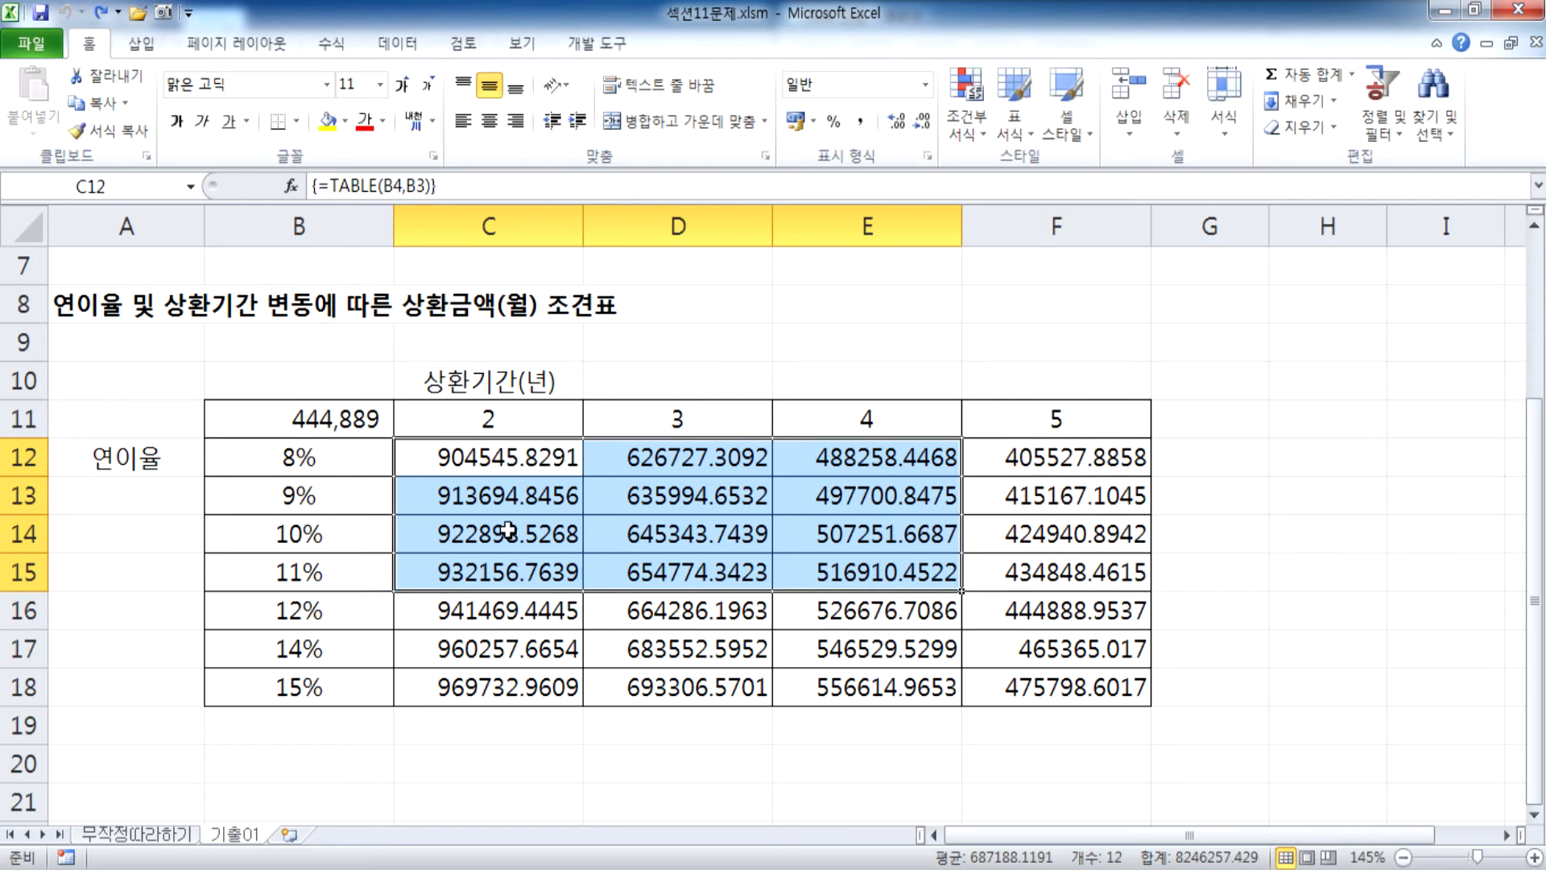
key(Delete)
key(Return)
Clear the whole data table result range C12:F18 and the formula in B11.
drag(431, 463, 1071, 686)
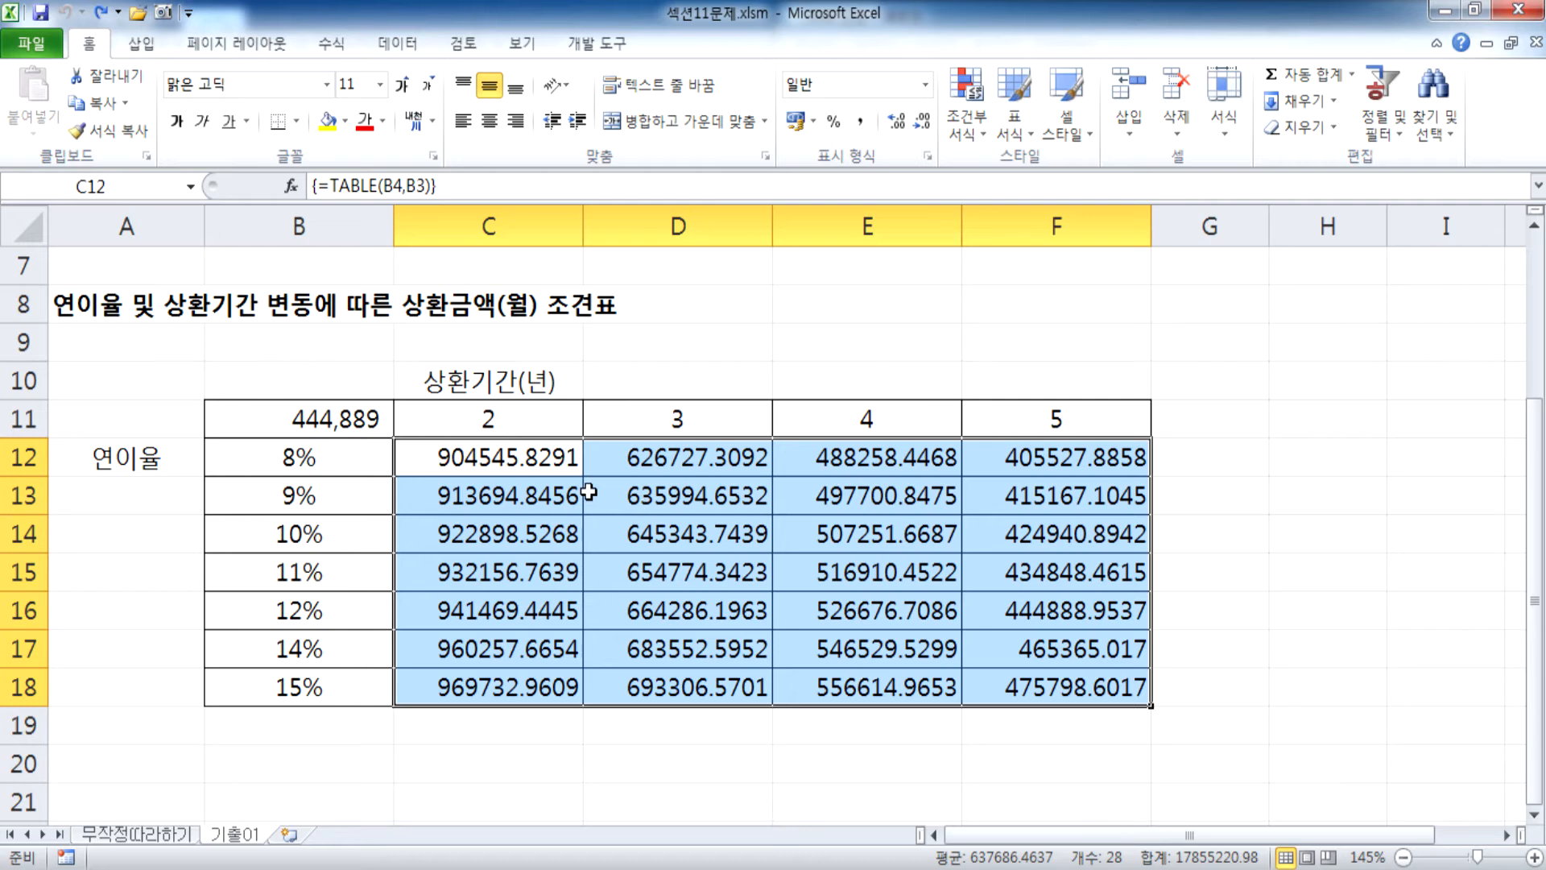
key(Delete)
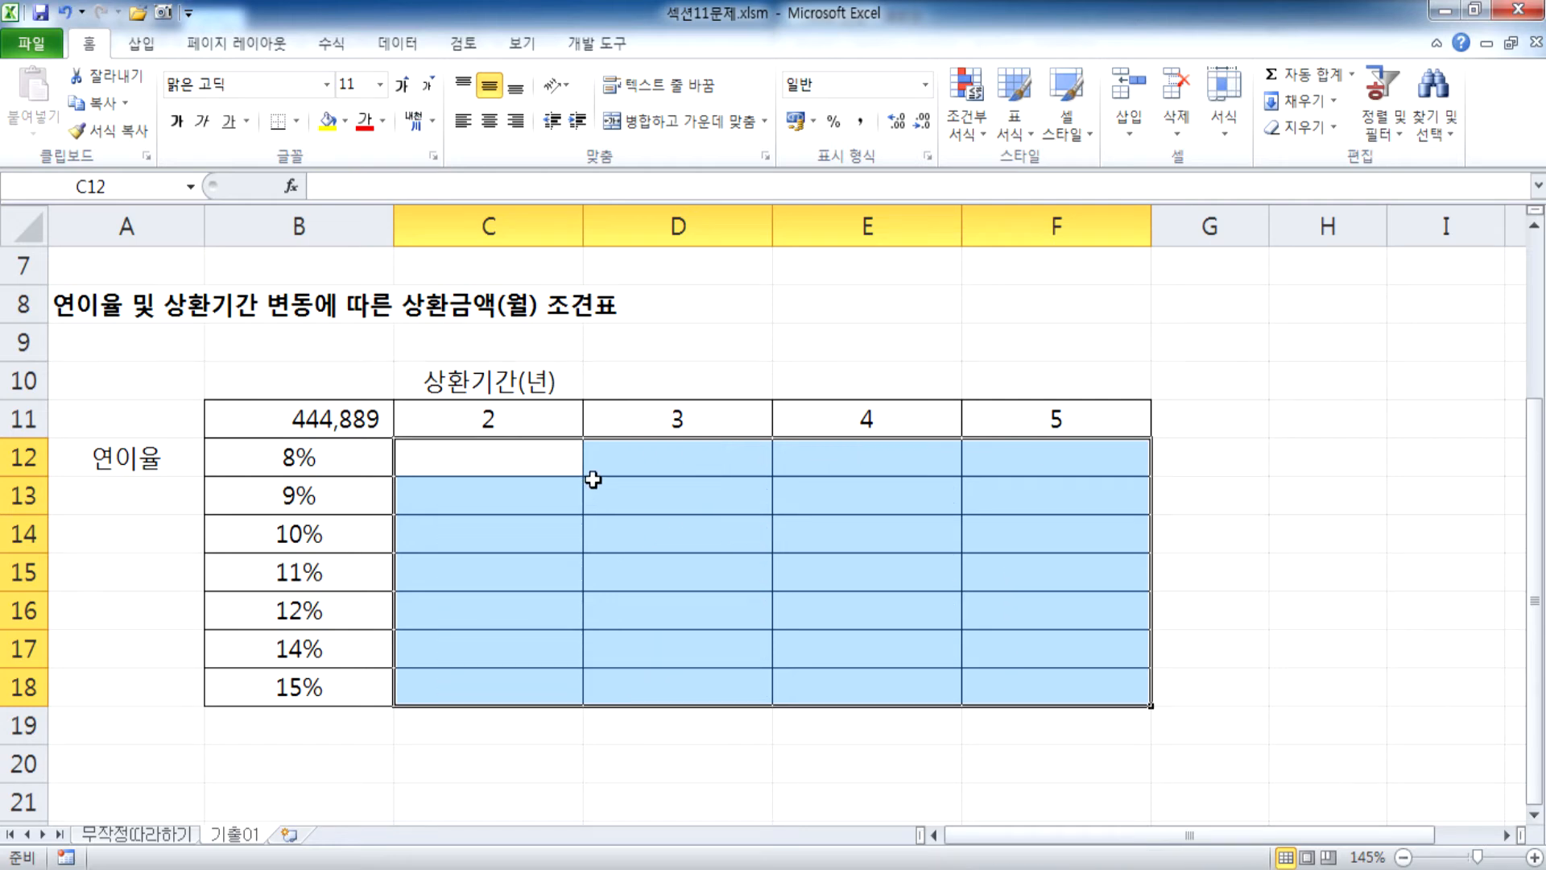
click(359, 418)
key(Delete)
Compare the 상환기간(년) headings C11:F11 and the 연이율 values B12:B18 with their source cells B4 and B3.
scroll(379, 504, up, 2)
click(272, 303)
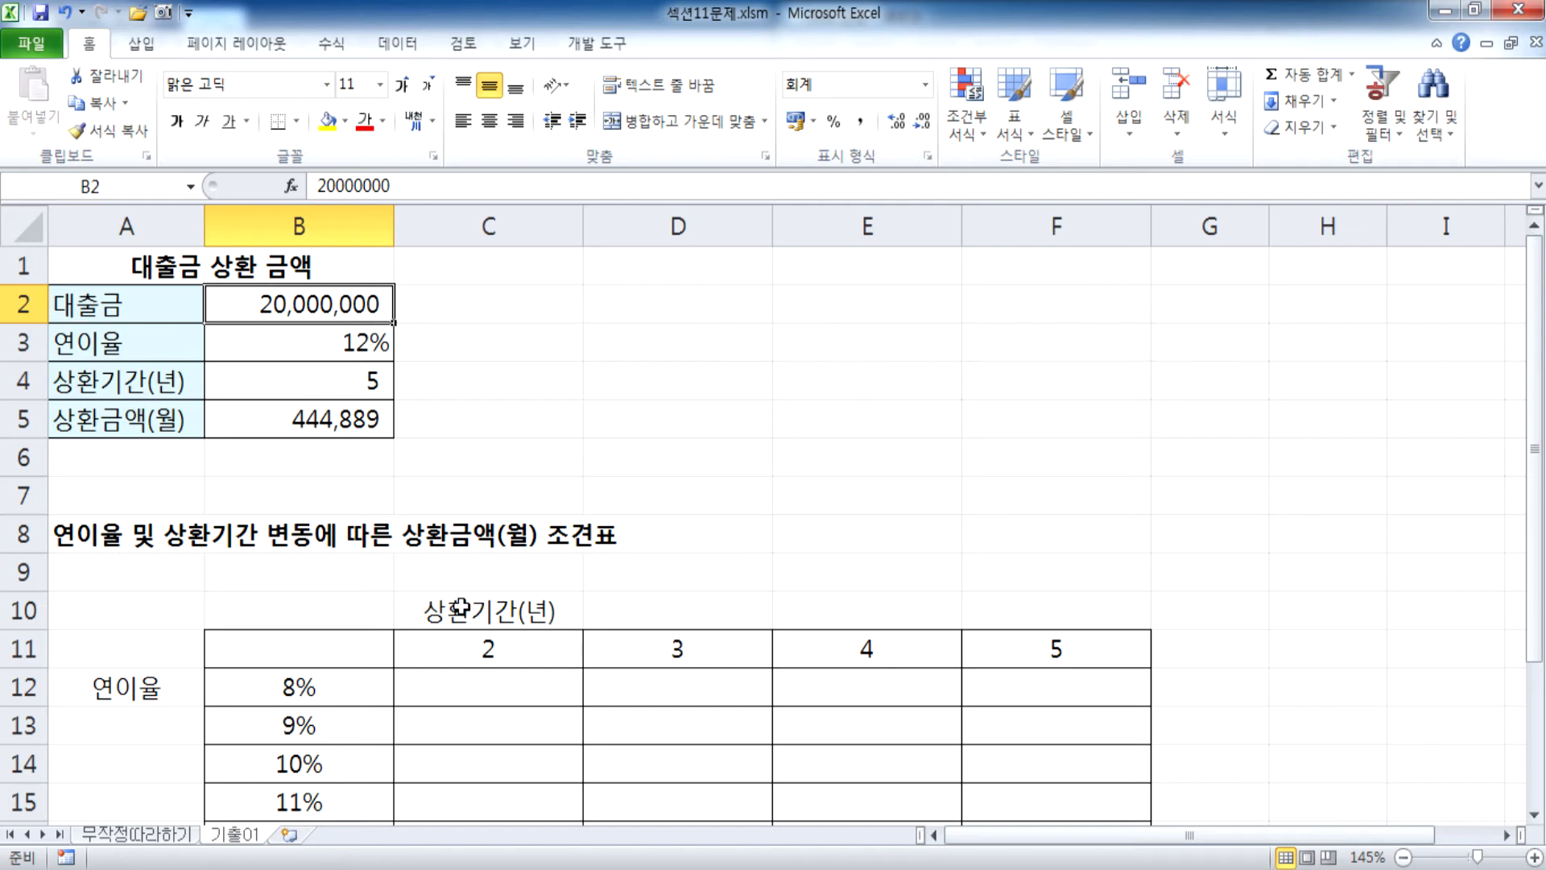
scroll(461, 608, down, 1)
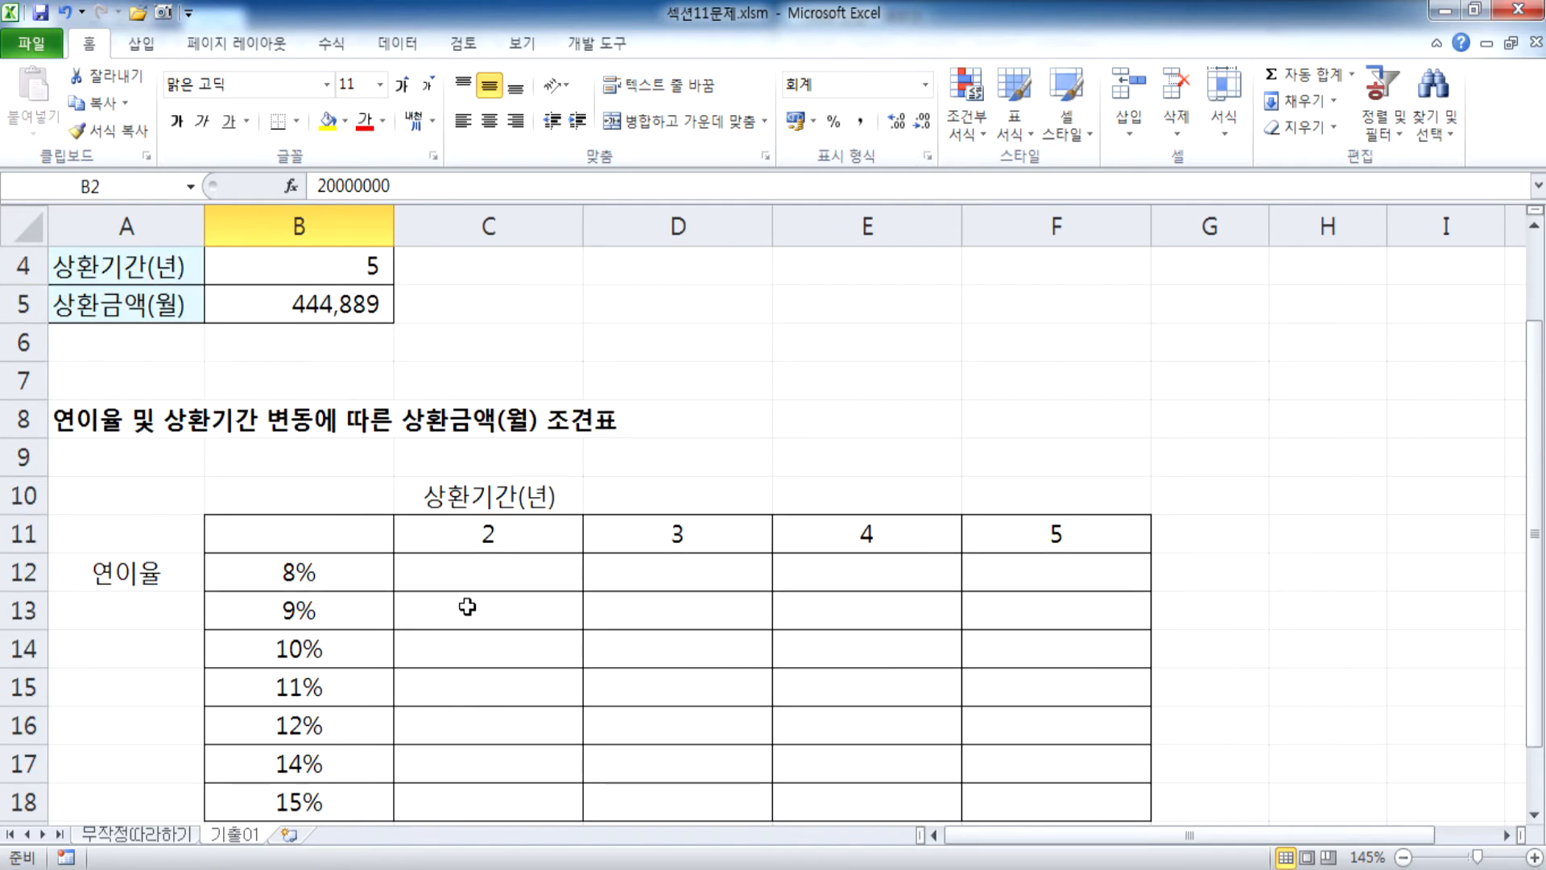
drag(333, 568, 342, 681)
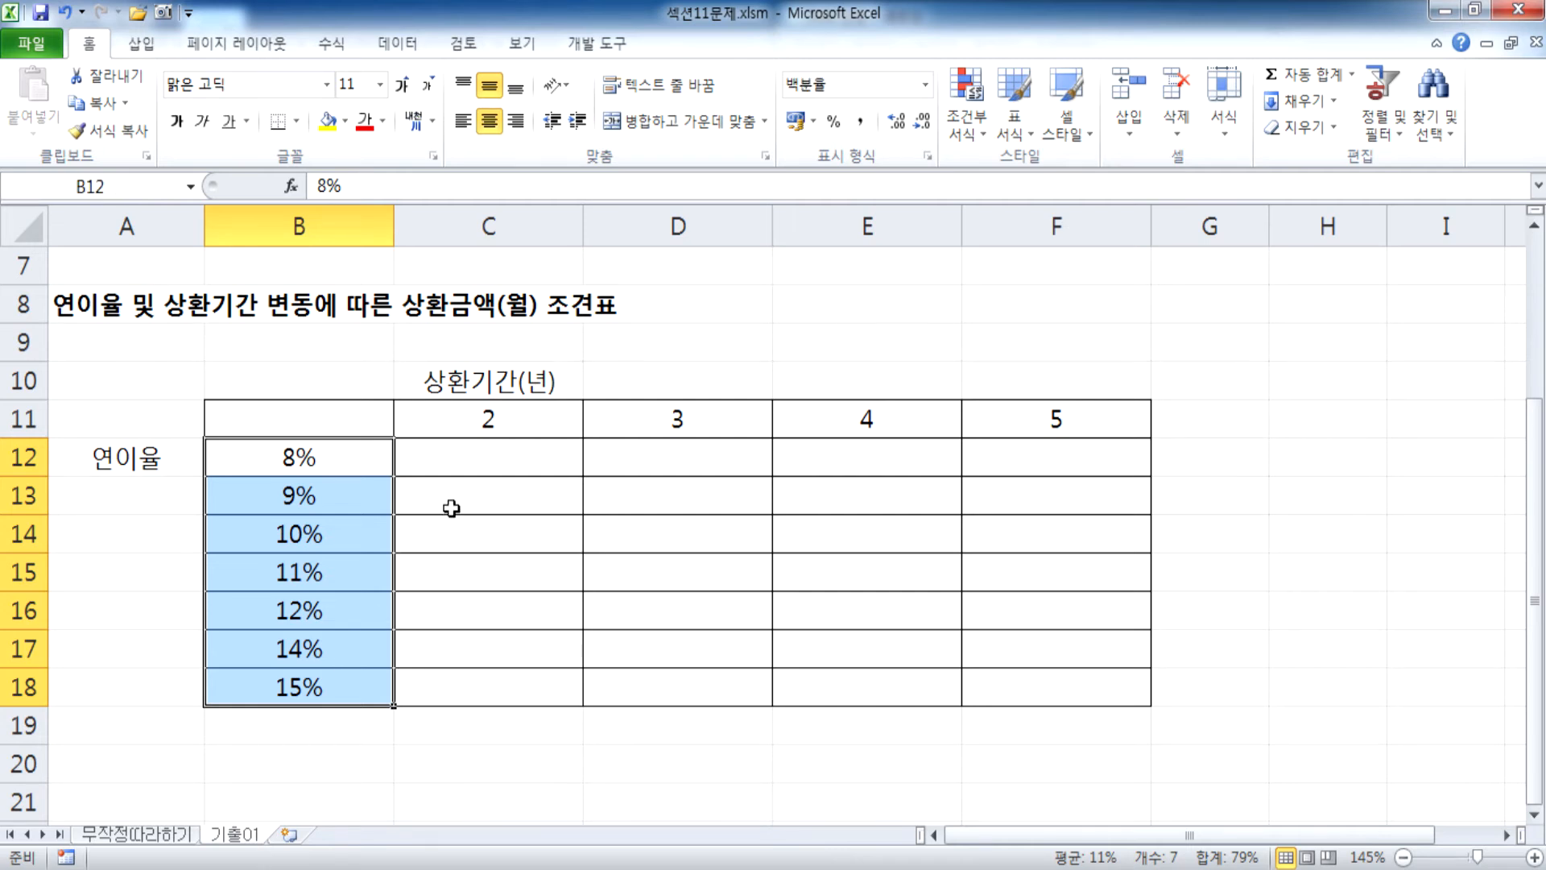
drag(453, 418, 1039, 416)
drag(242, 457, 259, 690)
scroll(440, 530, up, 2)
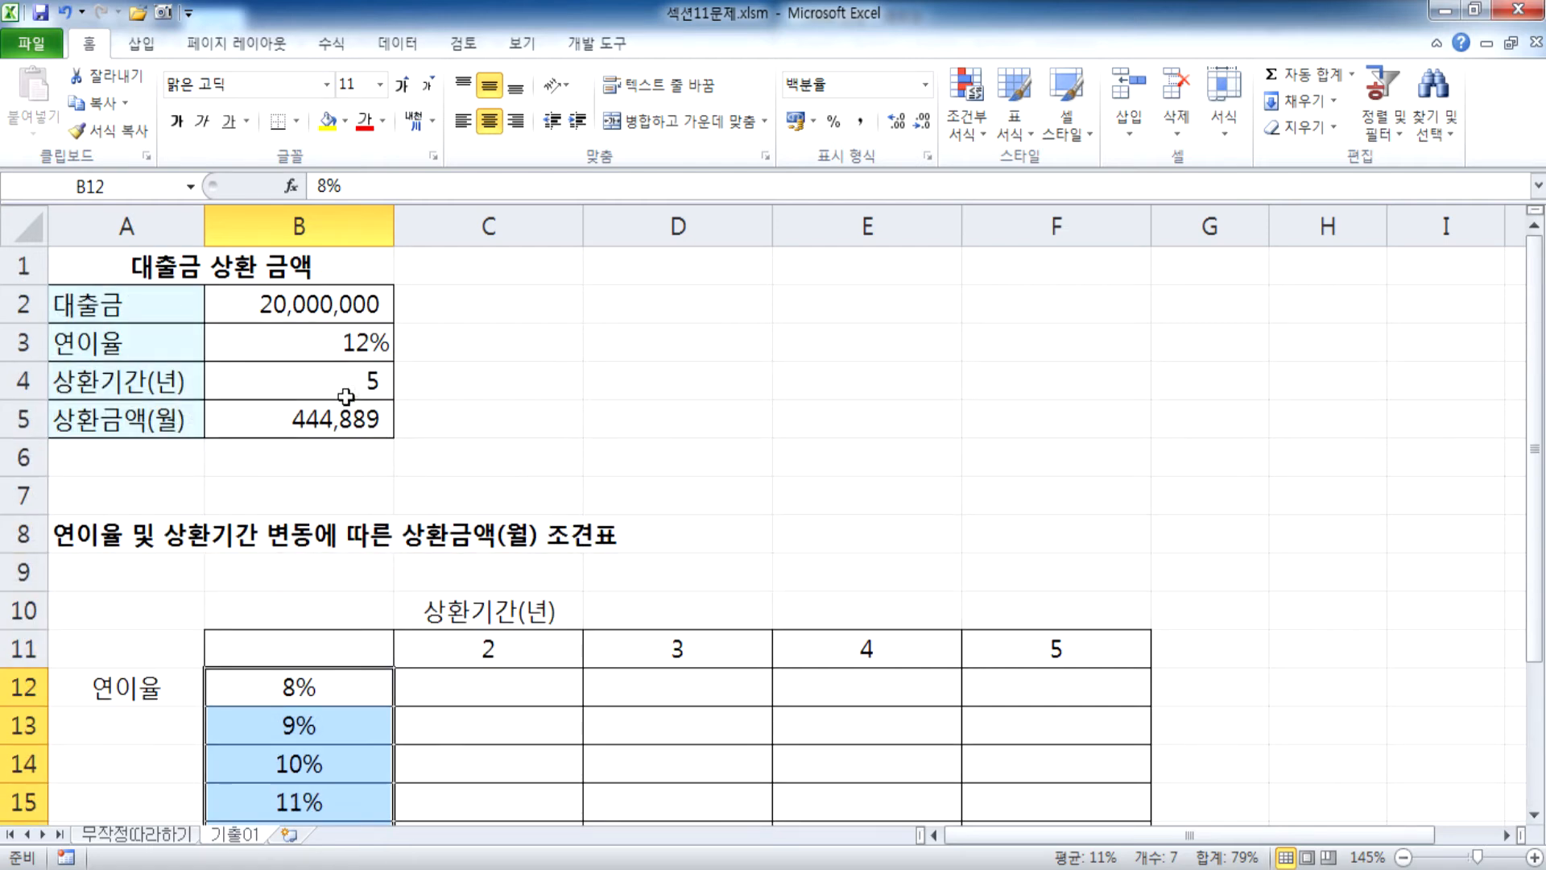
drag(422, 648, 994, 640)
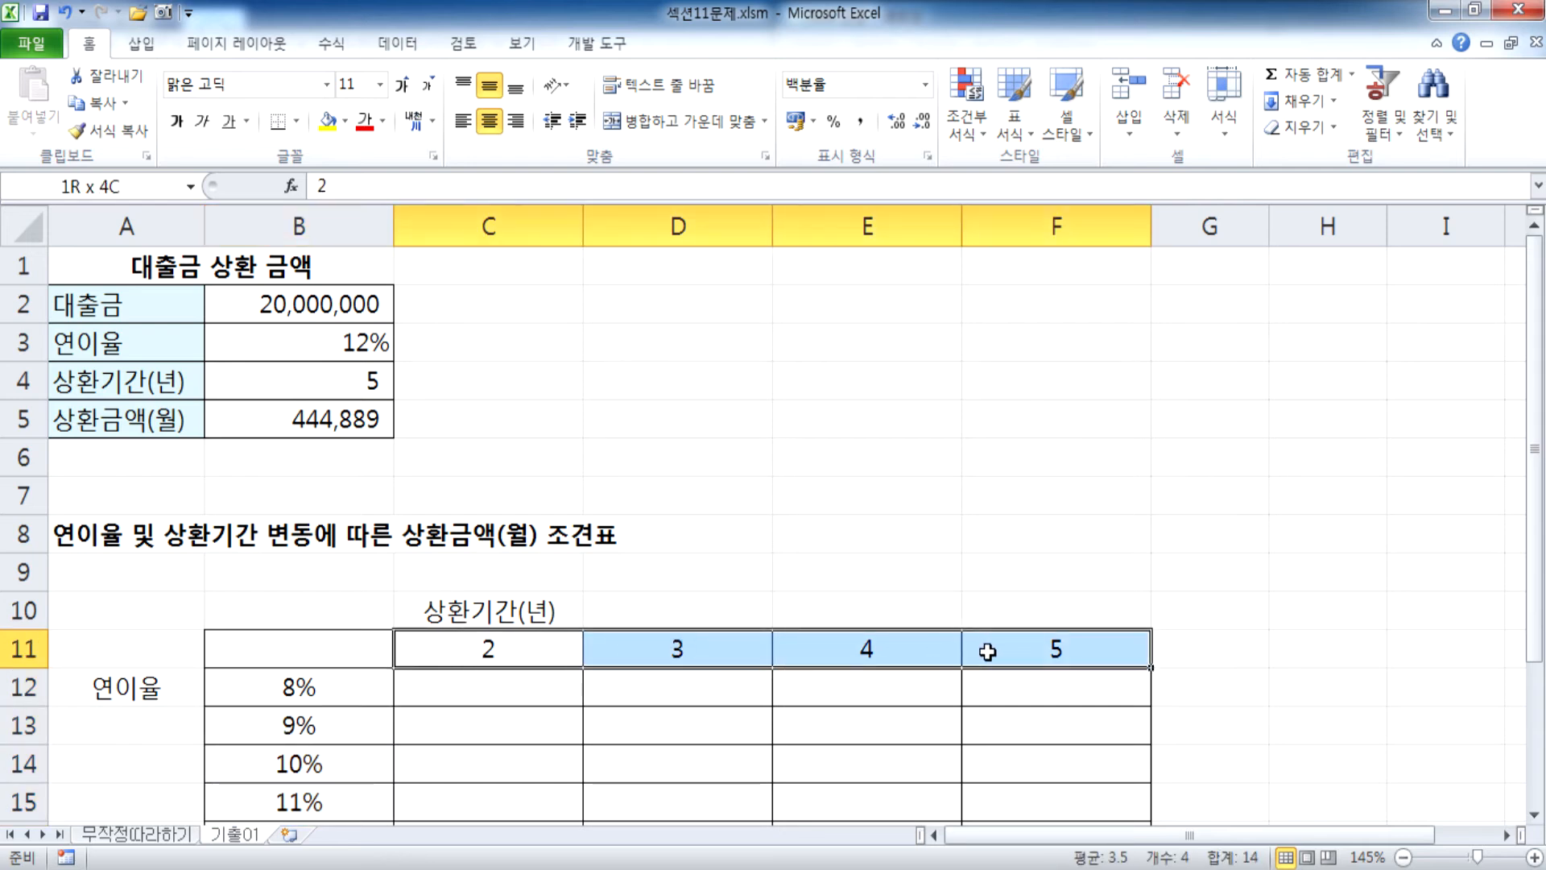
click(294, 389)
scroll(294, 389, down, 2)
drag(310, 466, 325, 683)
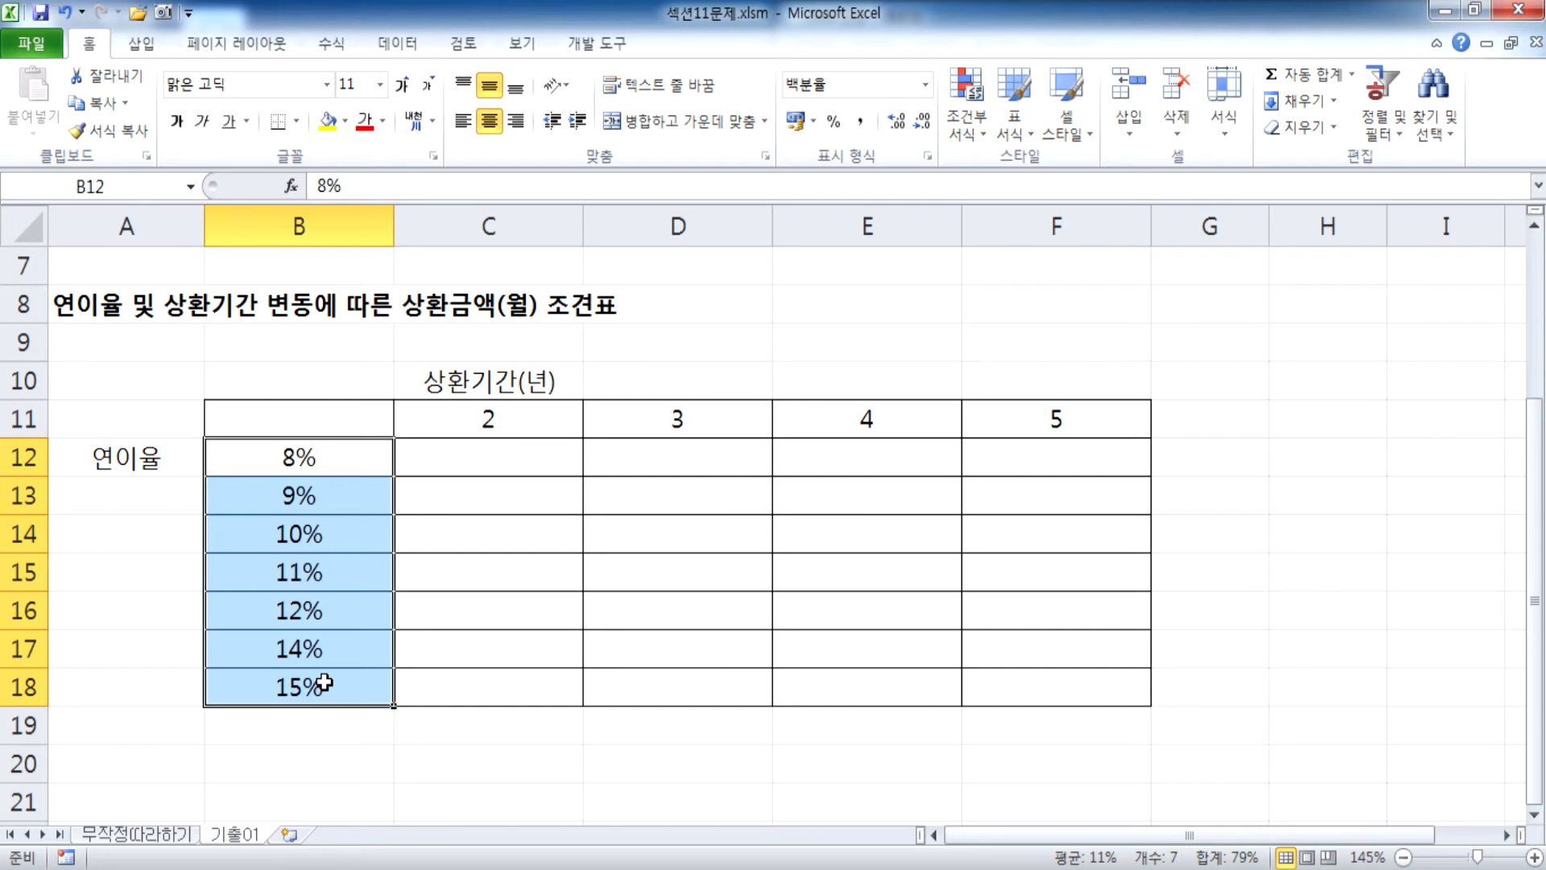
scroll(325, 684, up, 2)
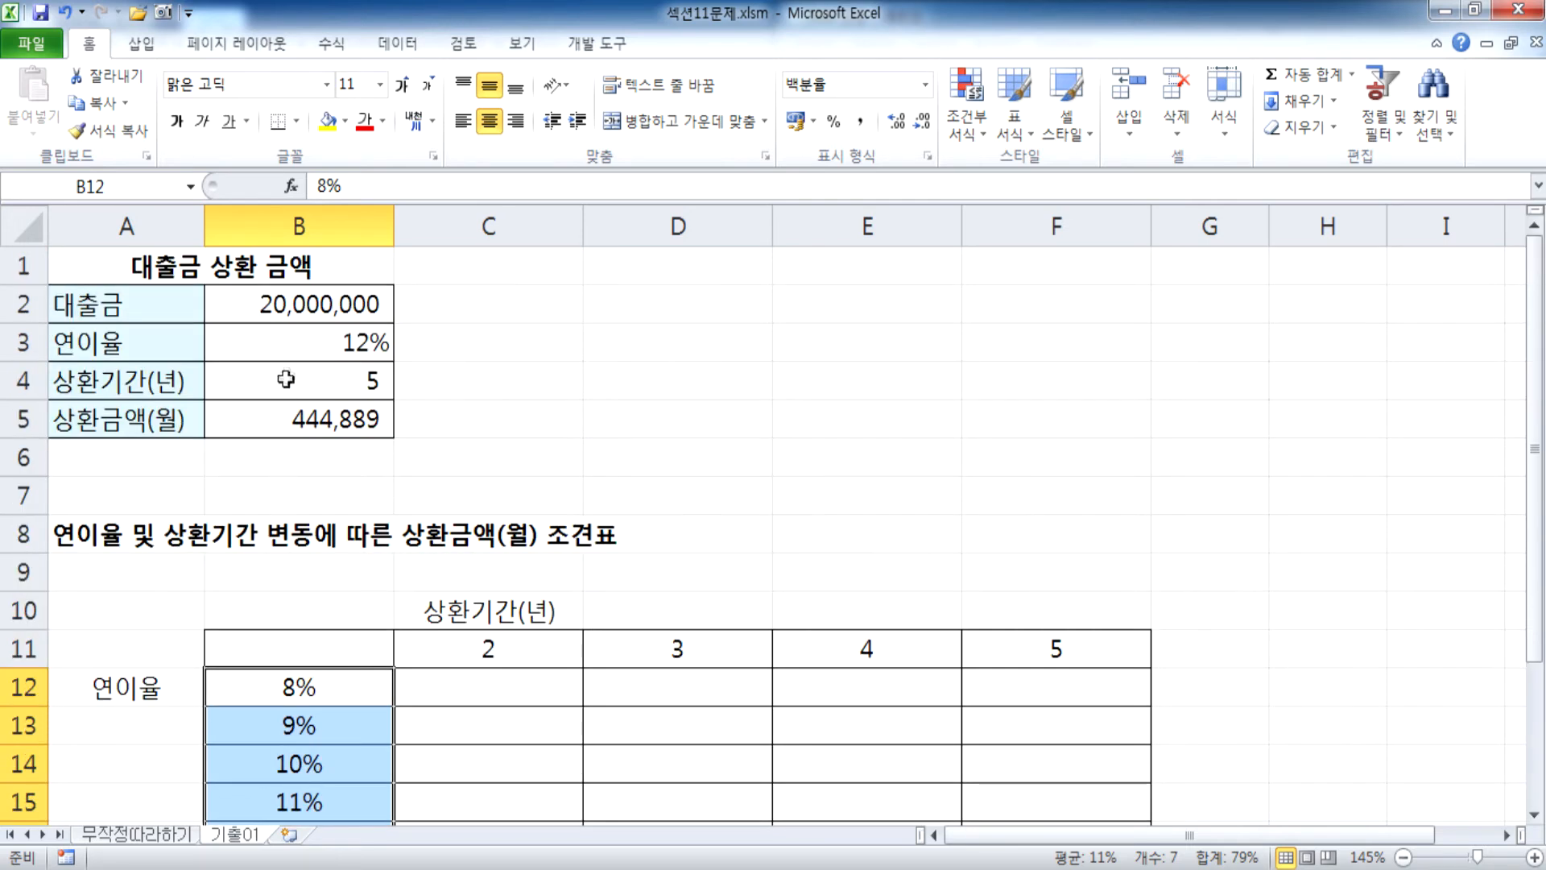
click(290, 343)
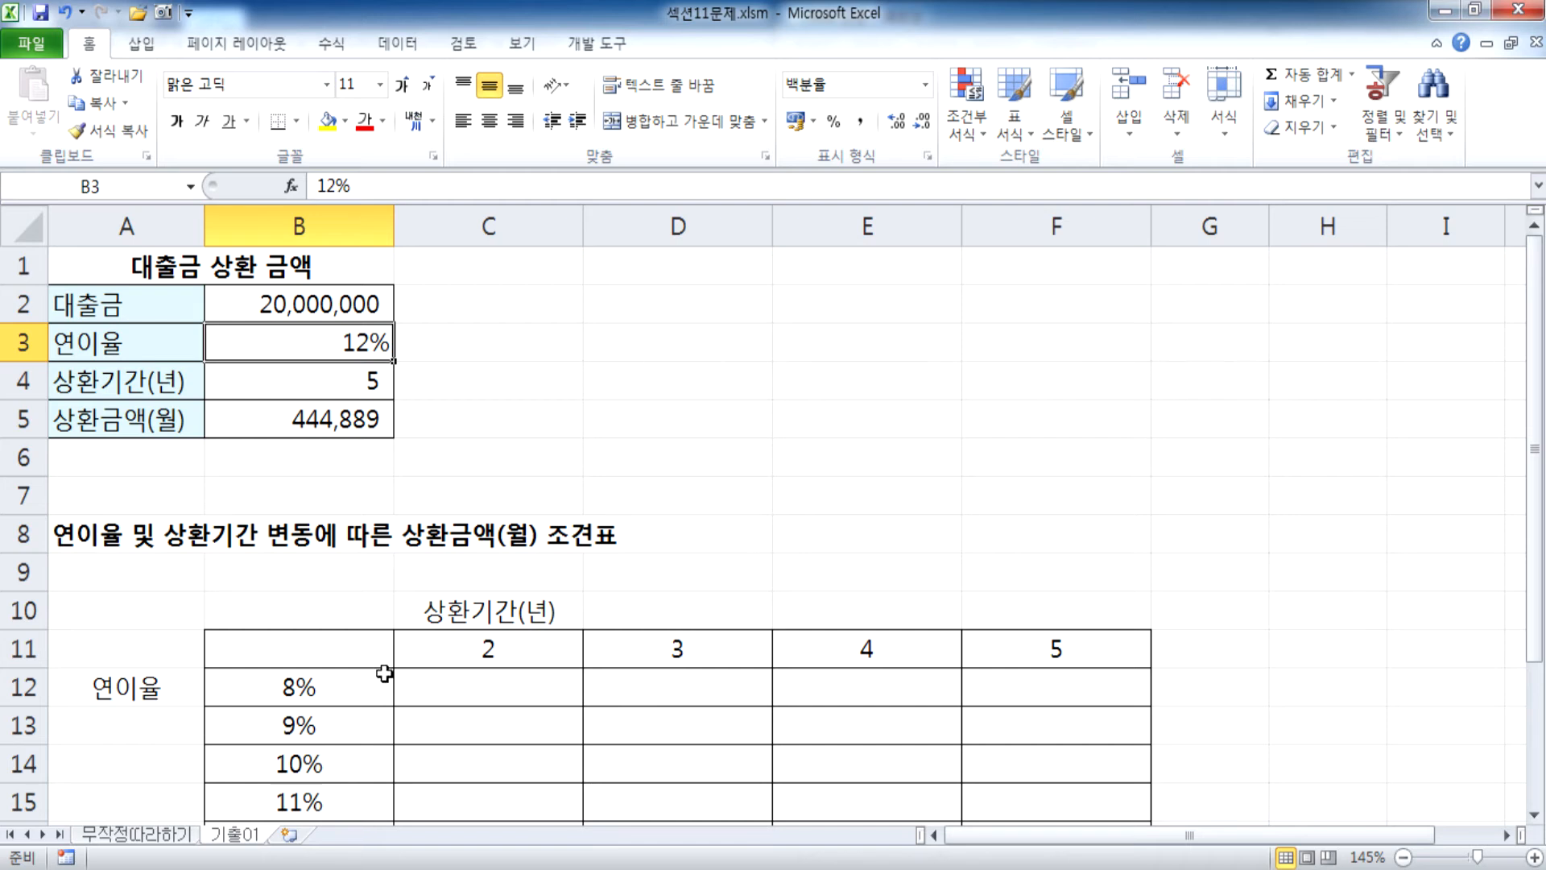
Enter =B5 in B11 to link the table's corner cell to the 상환금액(월) value.
click(358, 646)
text(=)
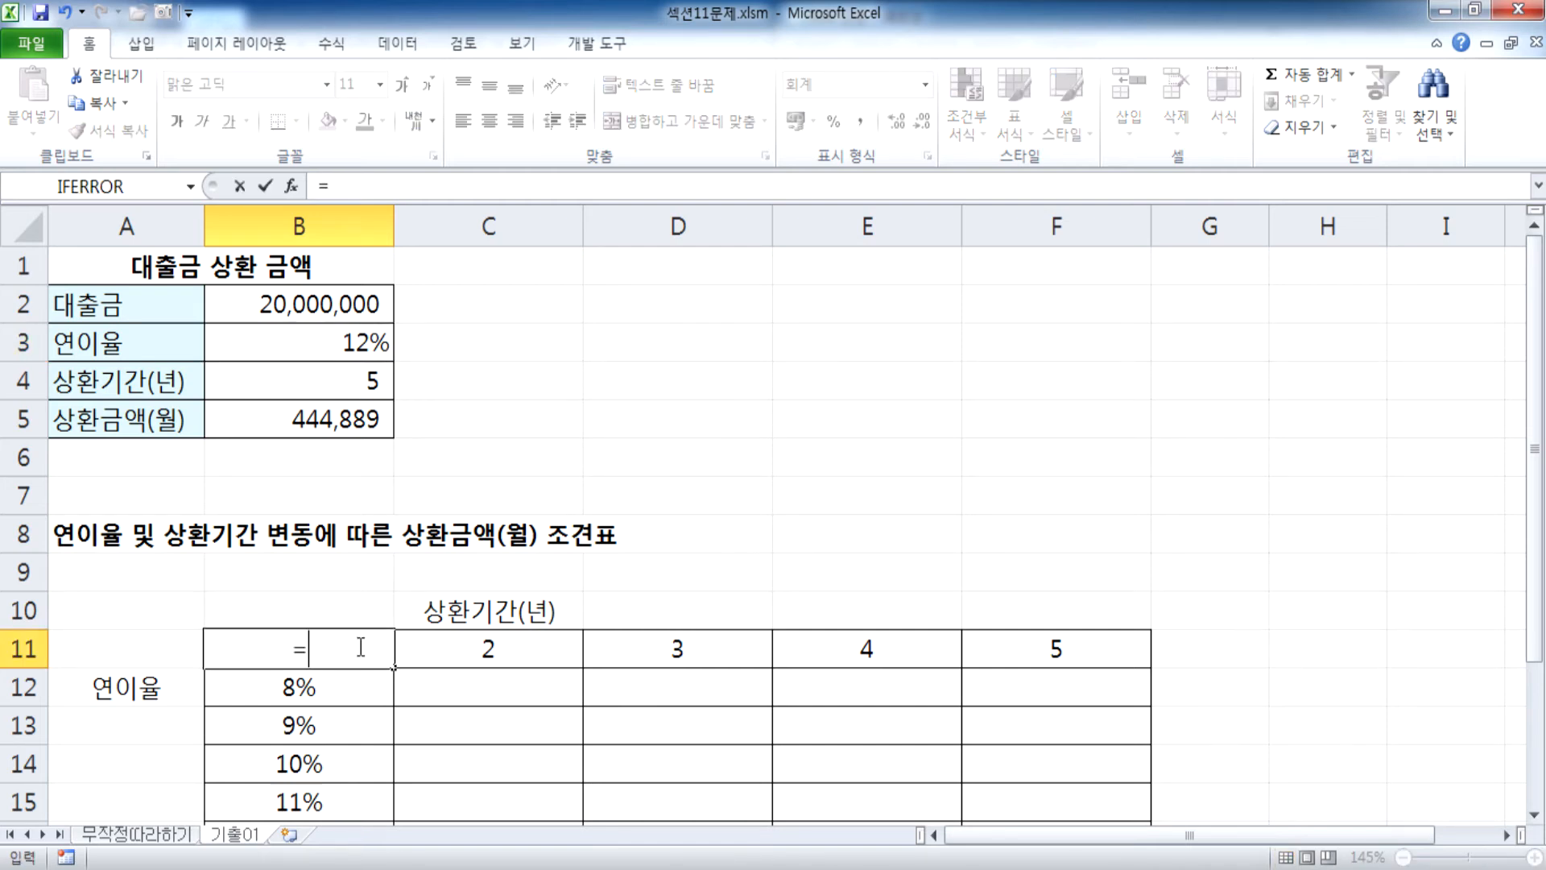
click(331, 421)
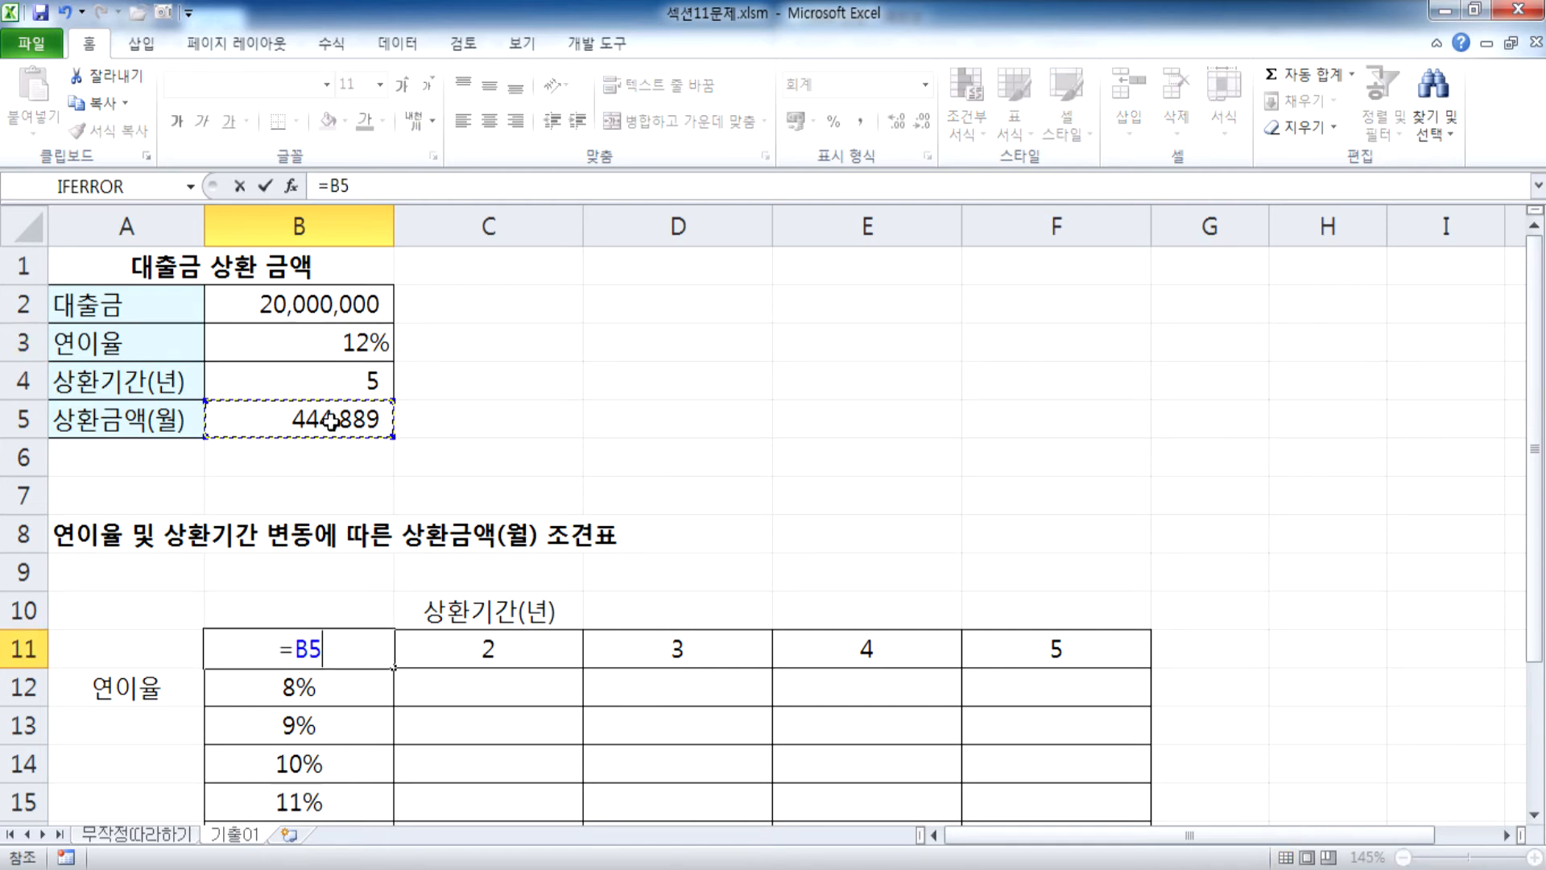
key(Return)
Start a what-if data table (데이터 표) on B11:F18 with the 상환기간(년) value $B$4 as the row input cell.
click(326, 642)
drag(326, 642, 1008, 790)
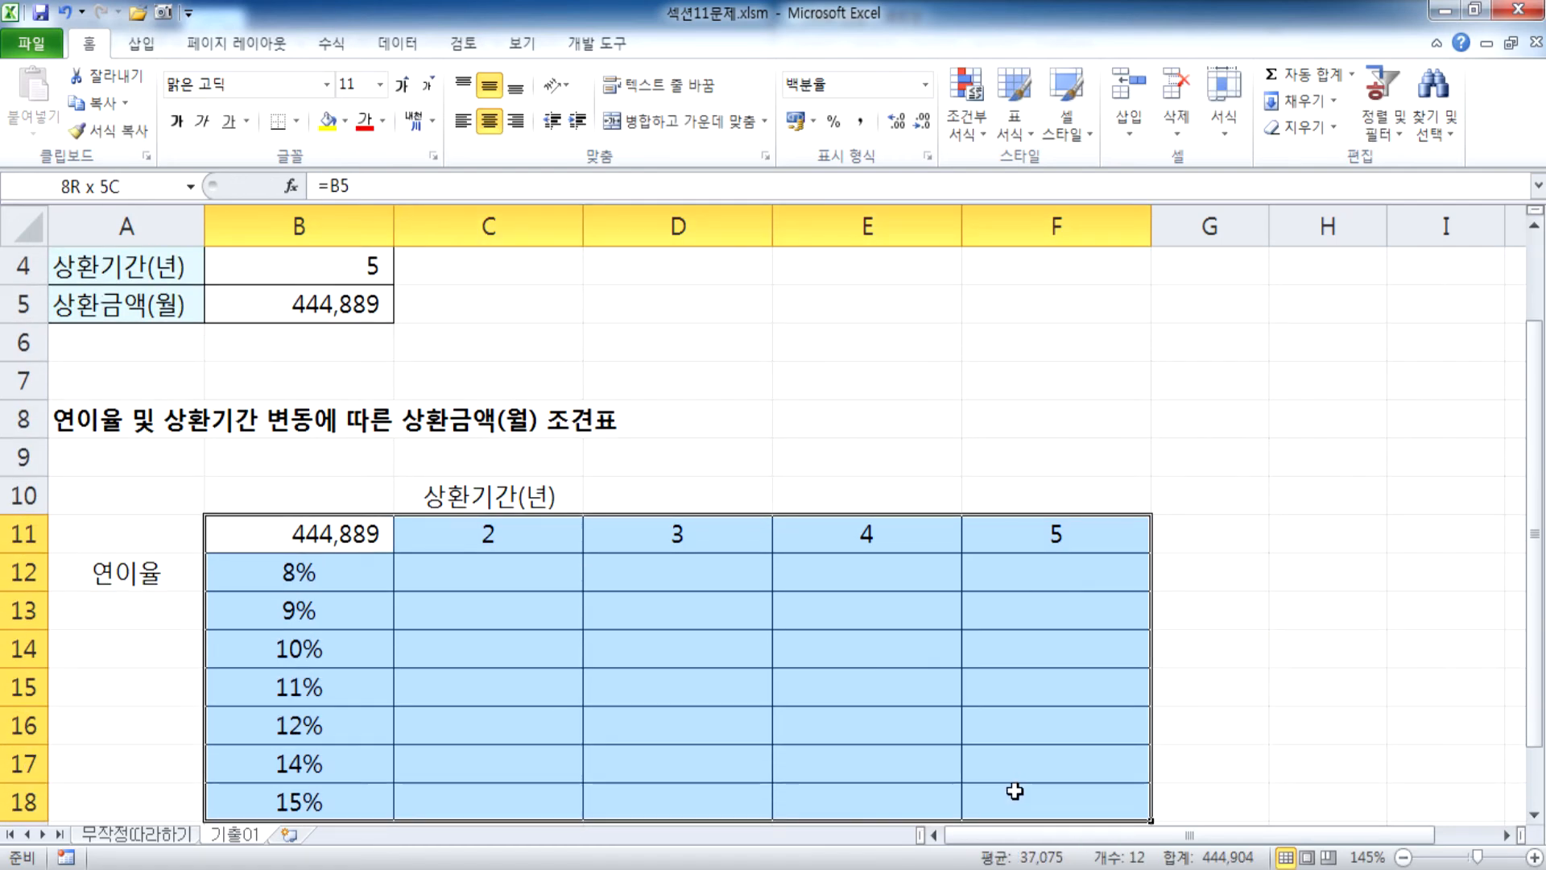
scroll(967, 701, up, 1)
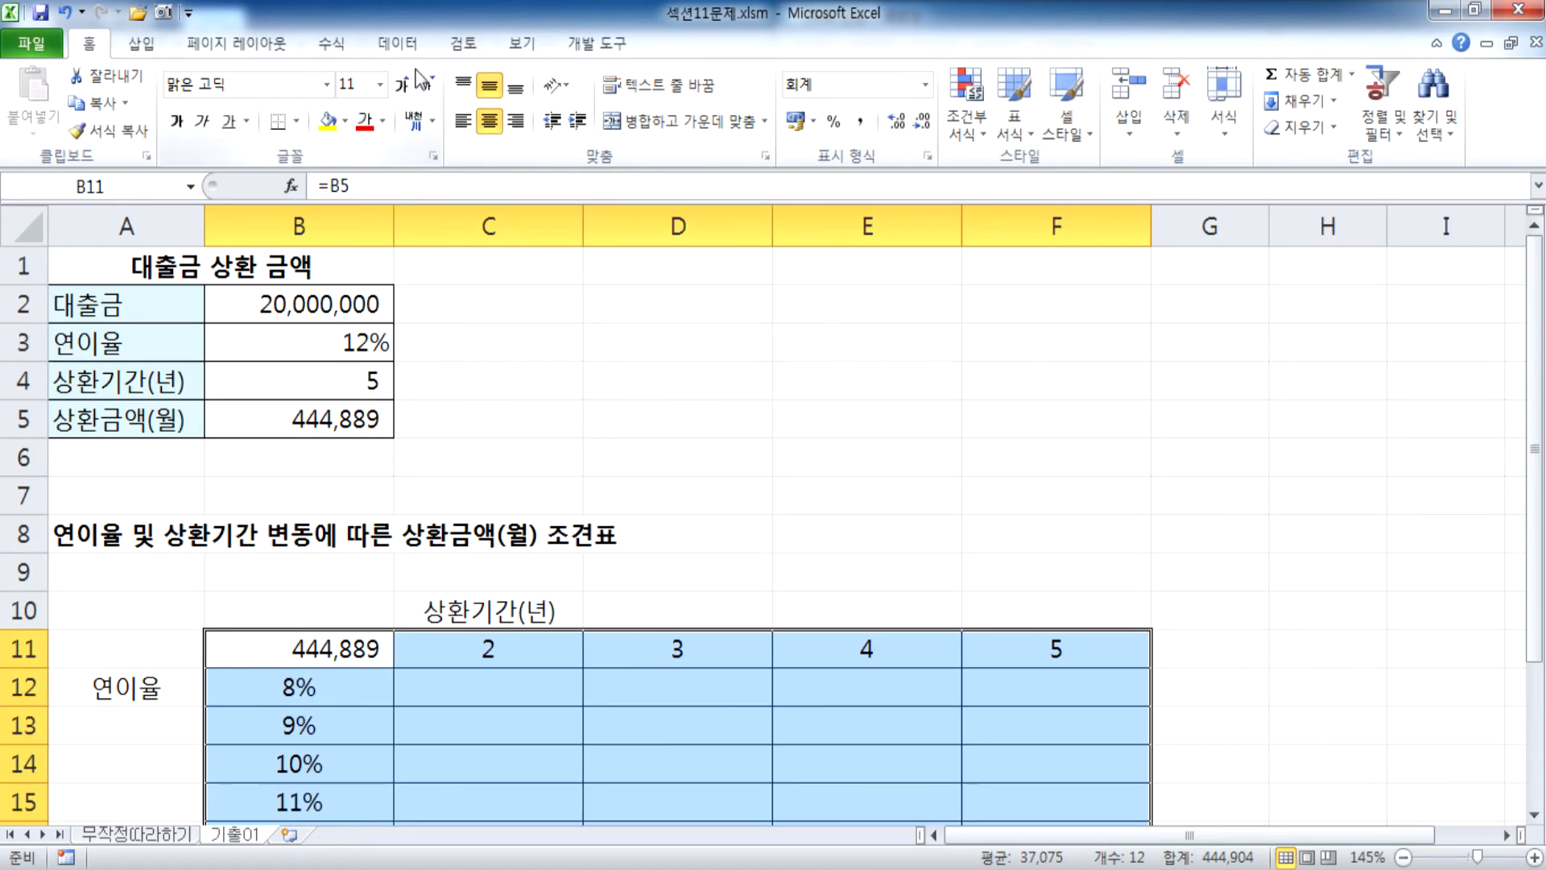
click(398, 43)
click(929, 127)
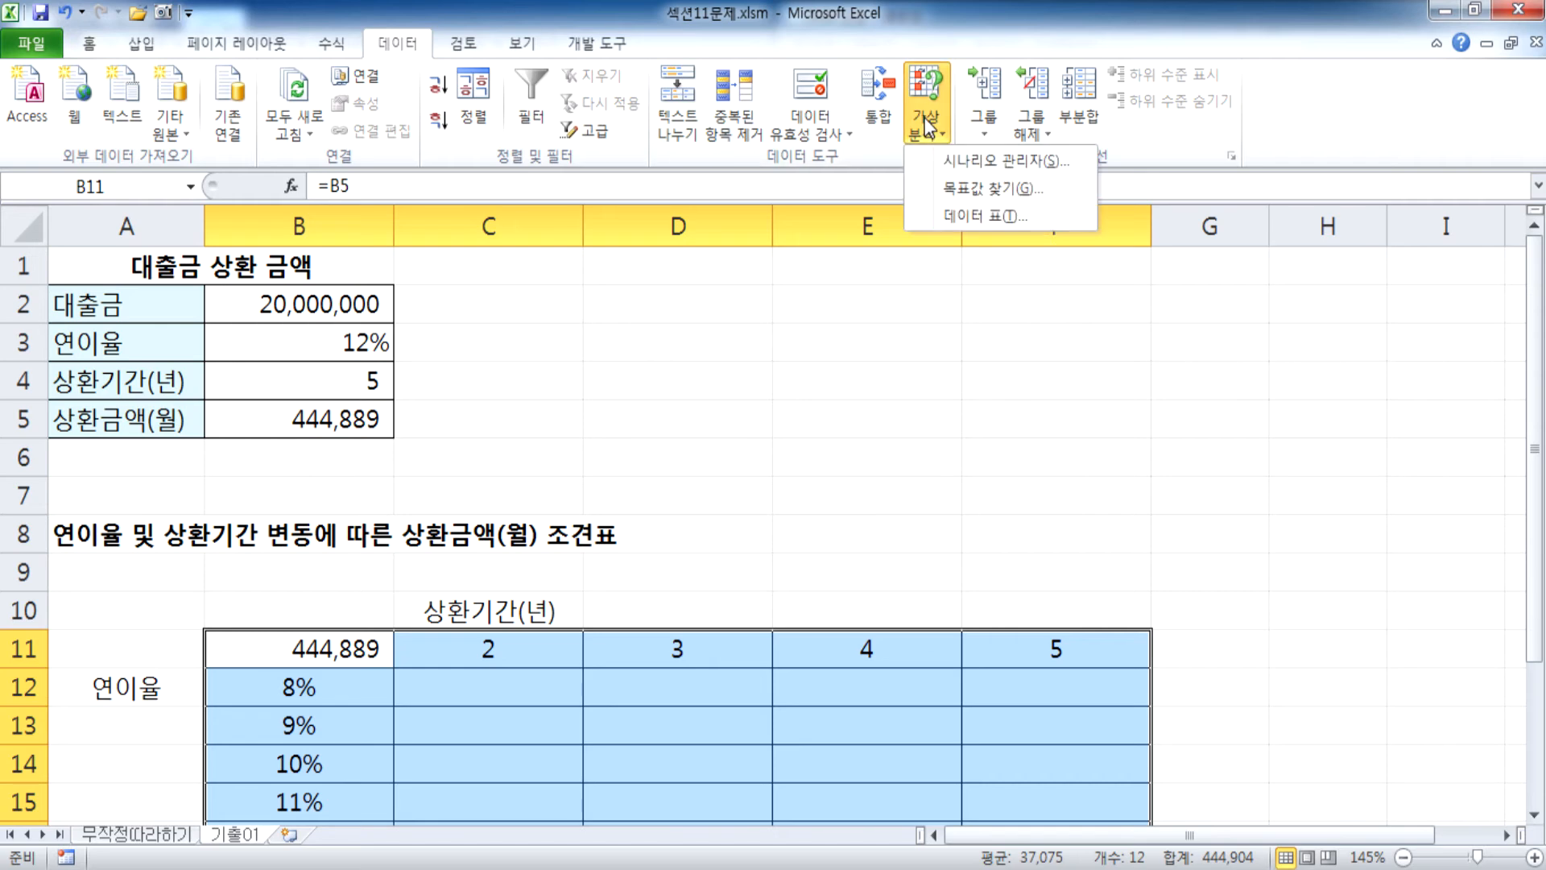
click(955, 216)
scroll(515, 431, down, 1)
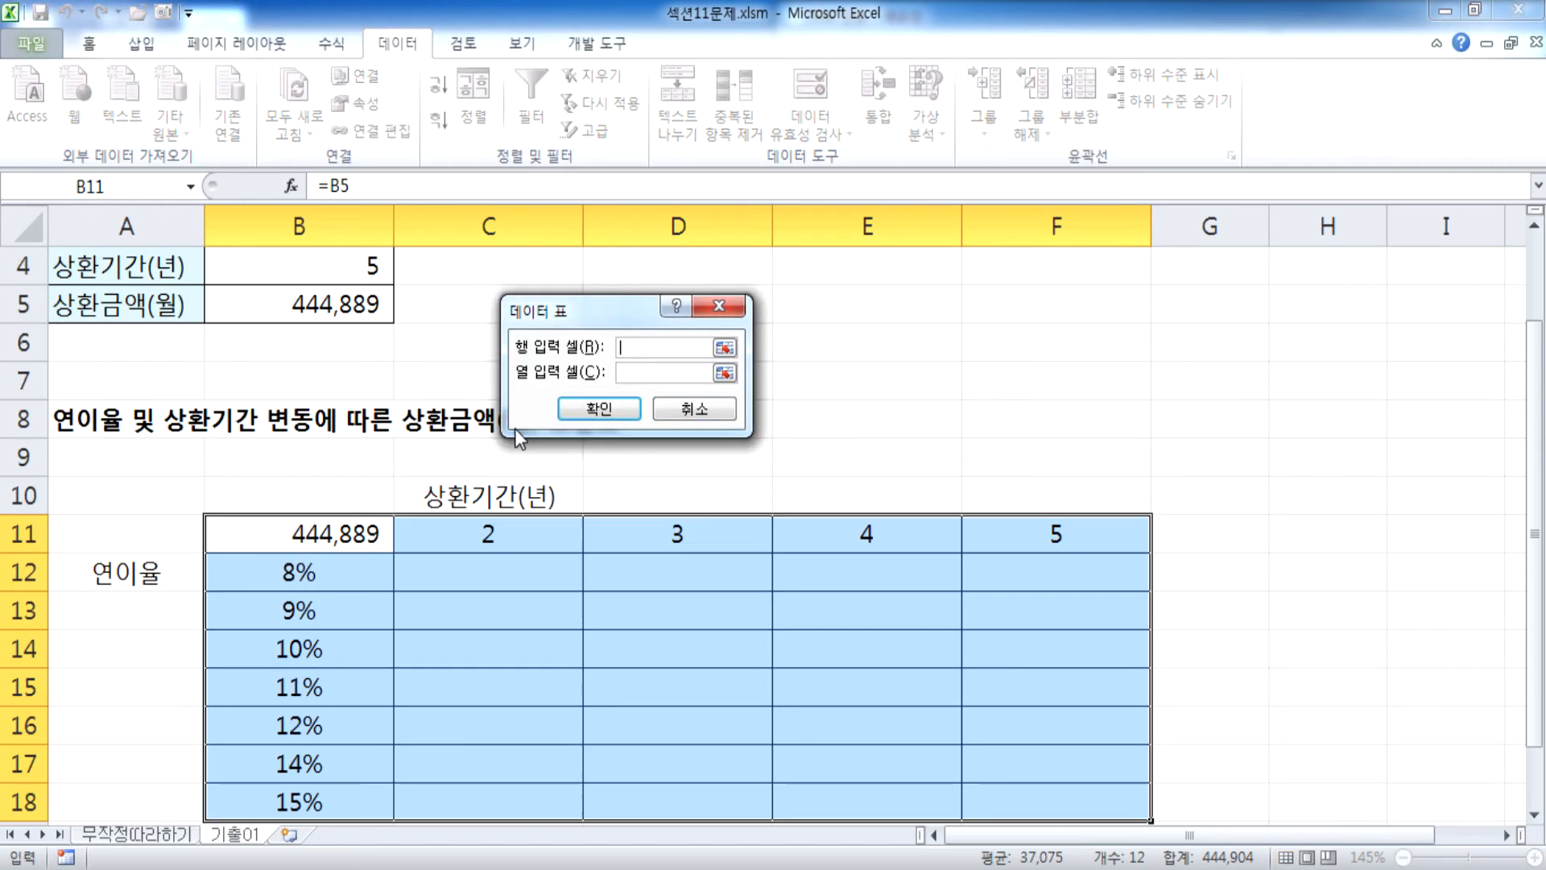
scroll(484, 427, up, 1)
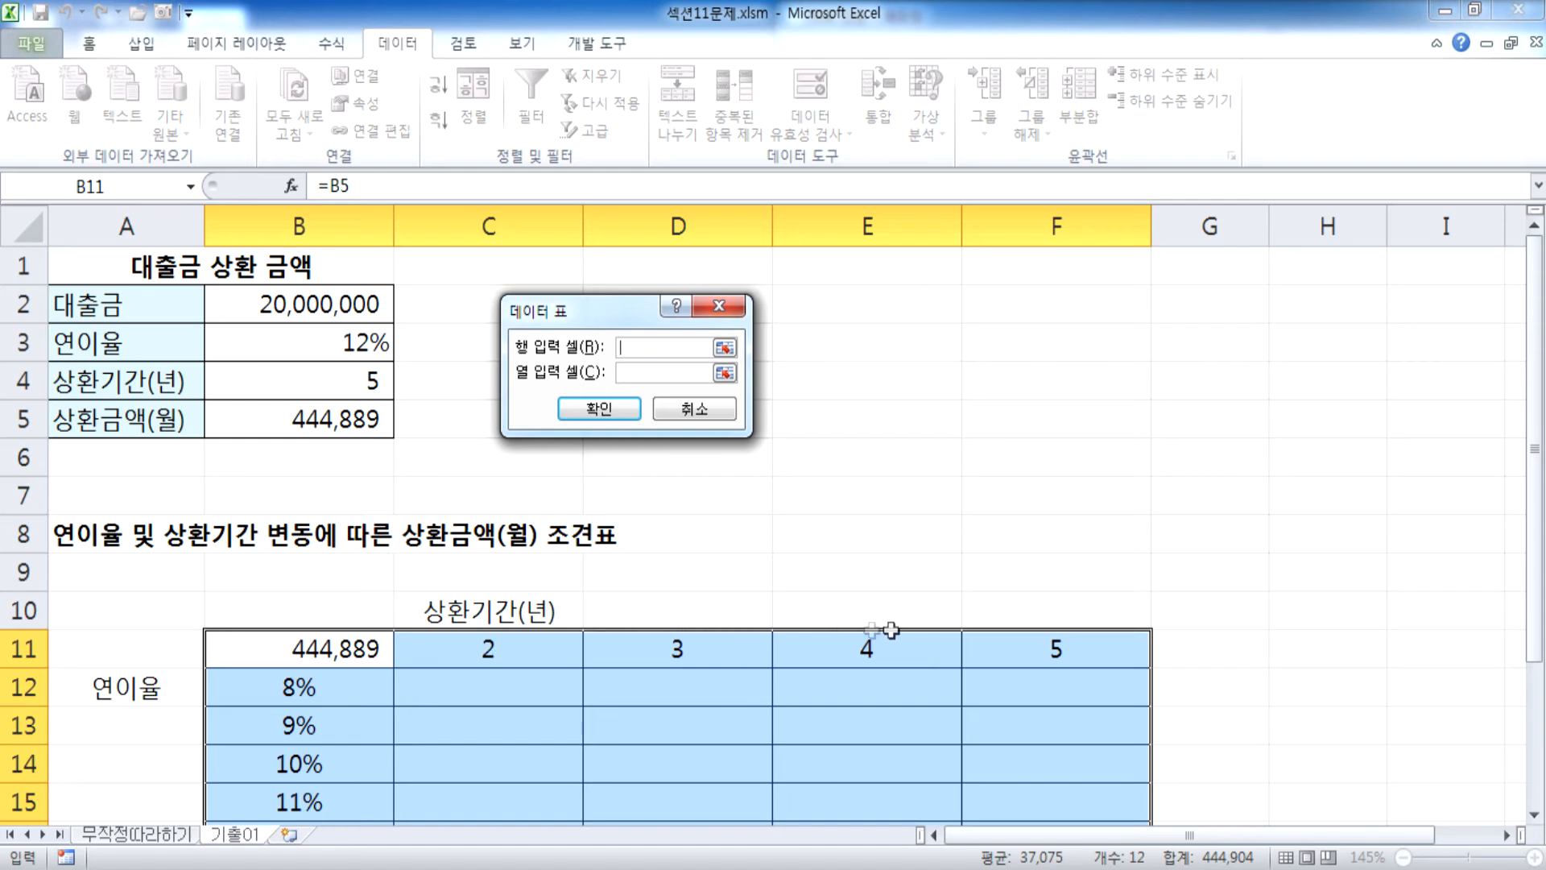
click(319, 380)
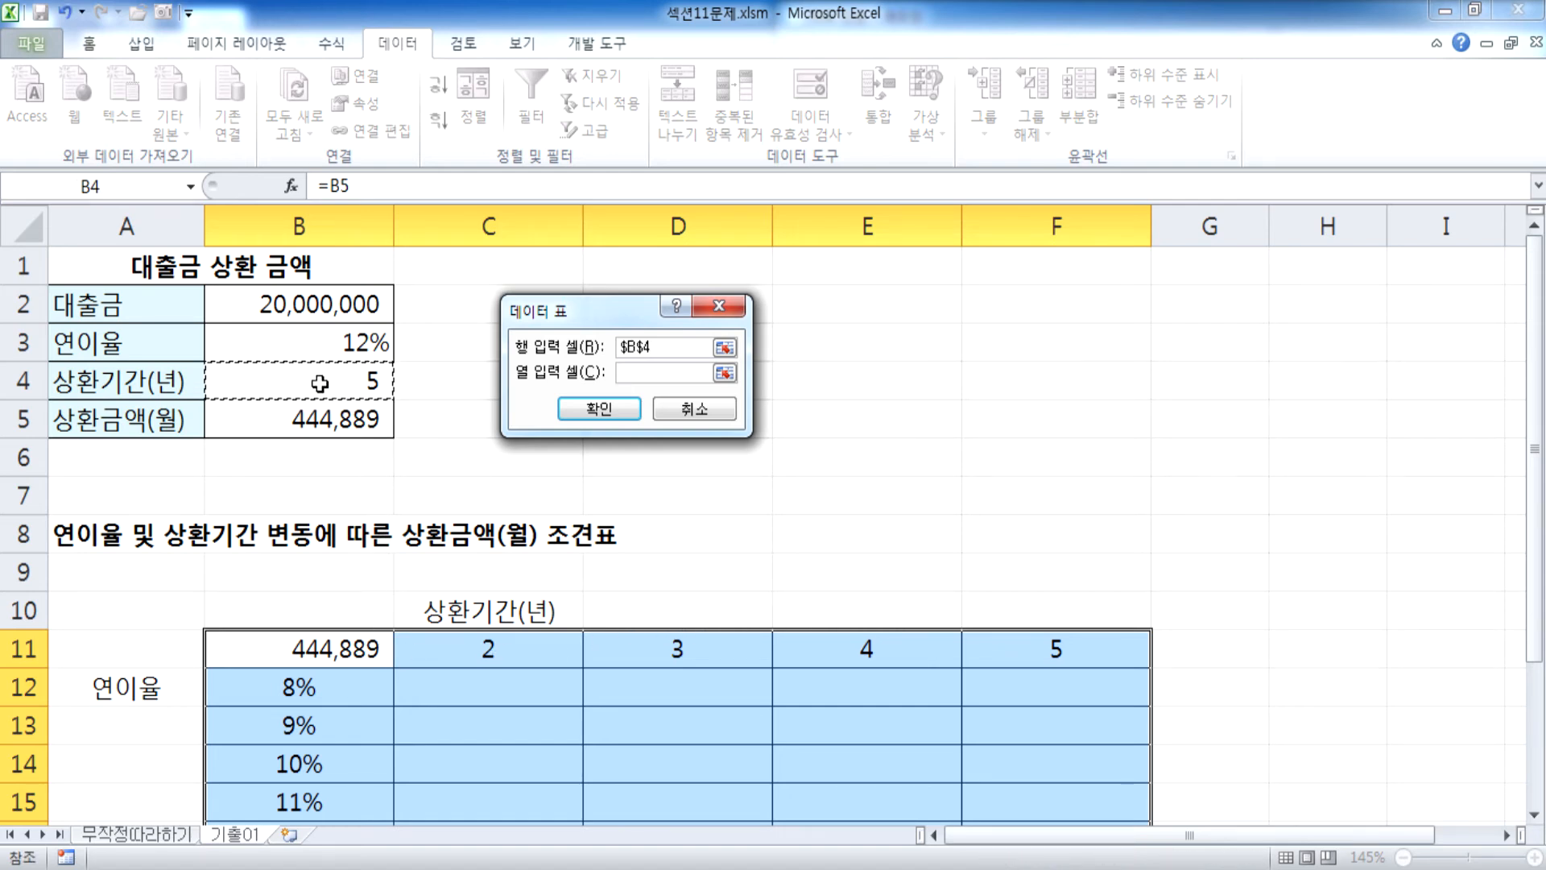
Use the 연이율 value $B$3 as the column input cell and generate the repayment table.
click(644, 372)
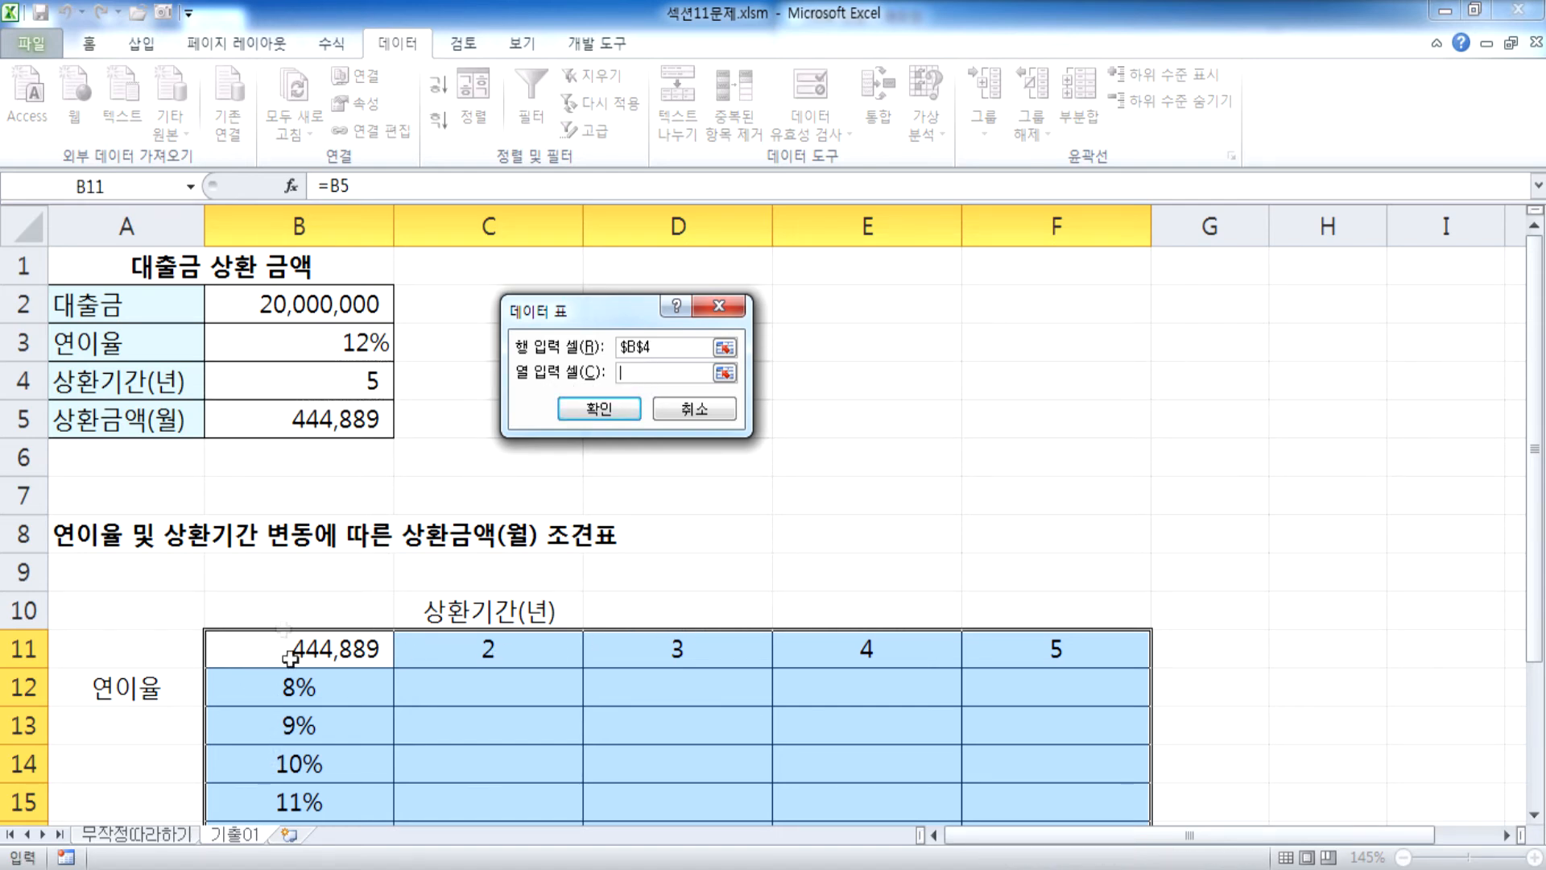
click(291, 348)
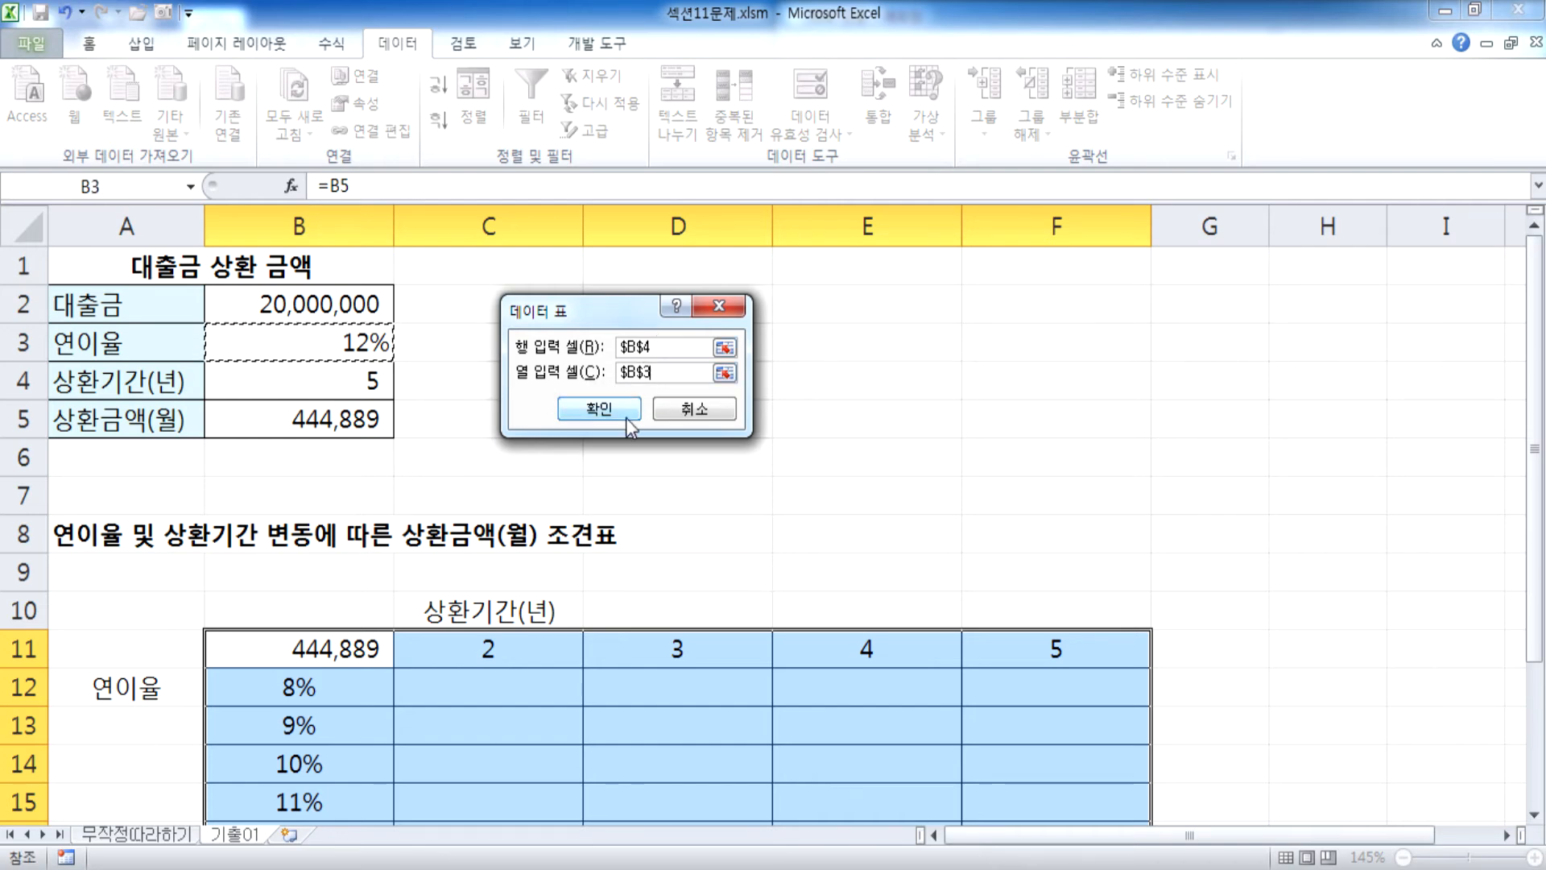
click(600, 409)
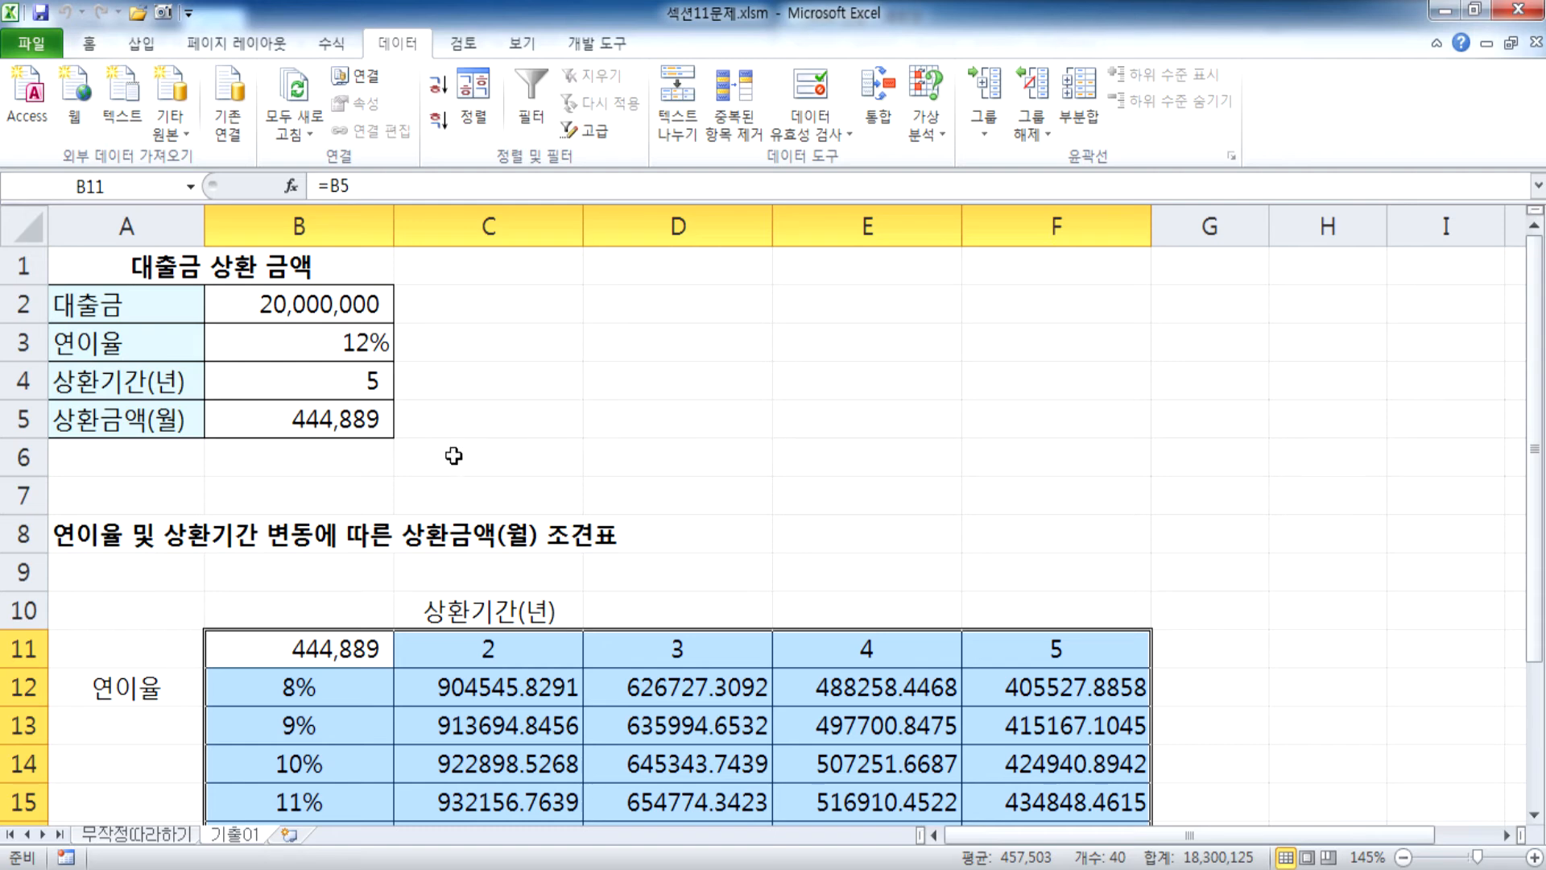
Review the generated repayment table against the 연이율 and 상환기간(년) input cells and the row and column headings.
scroll(614, 484, down, 3)
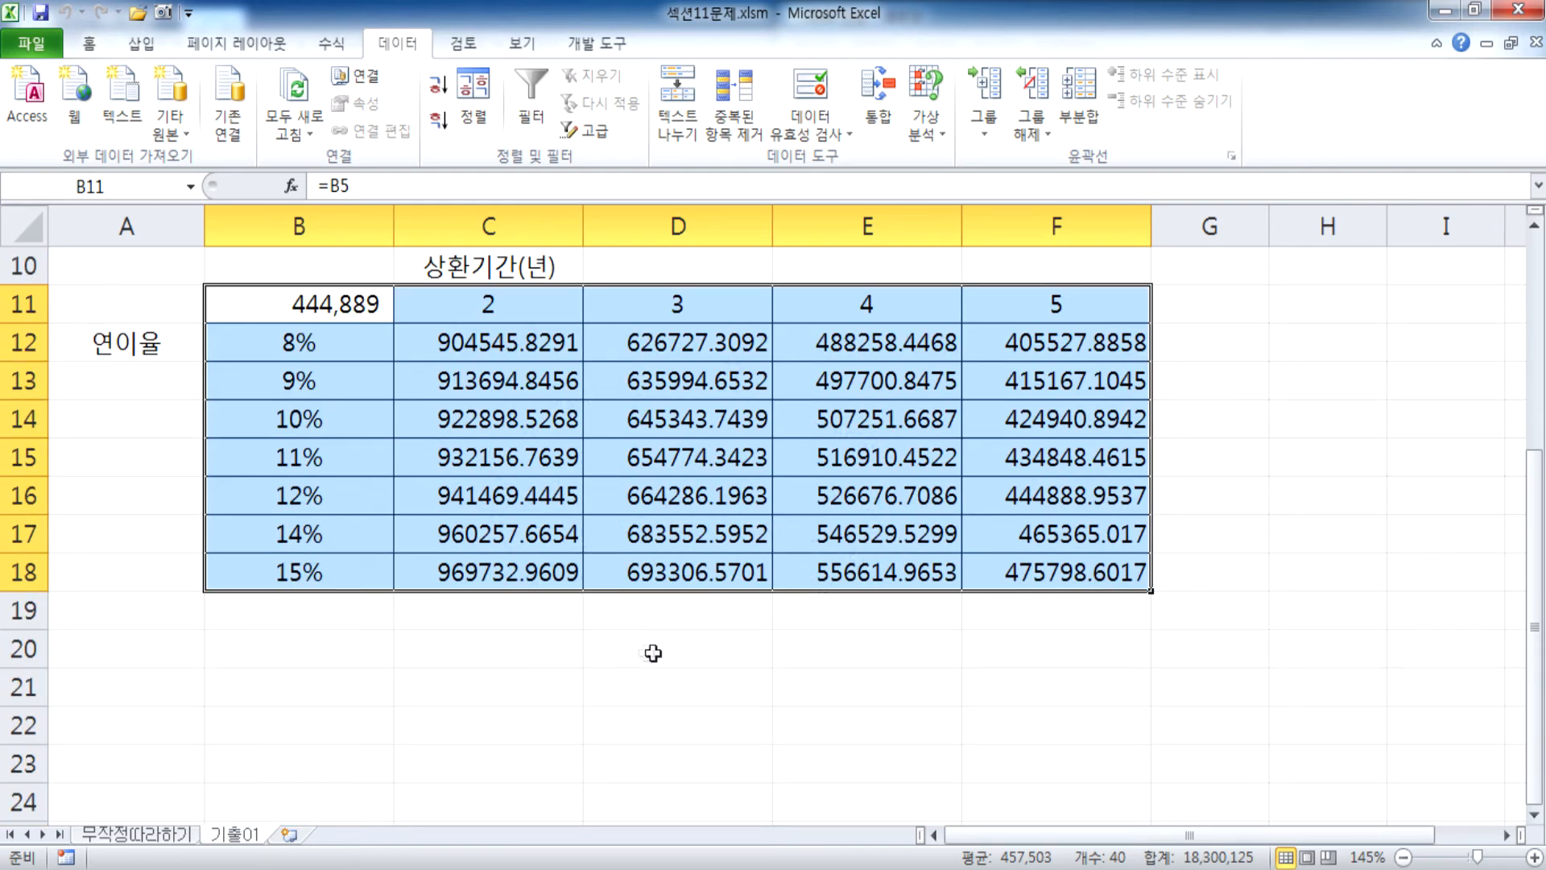
click(128, 277)
scroll(128, 278, up, 2)
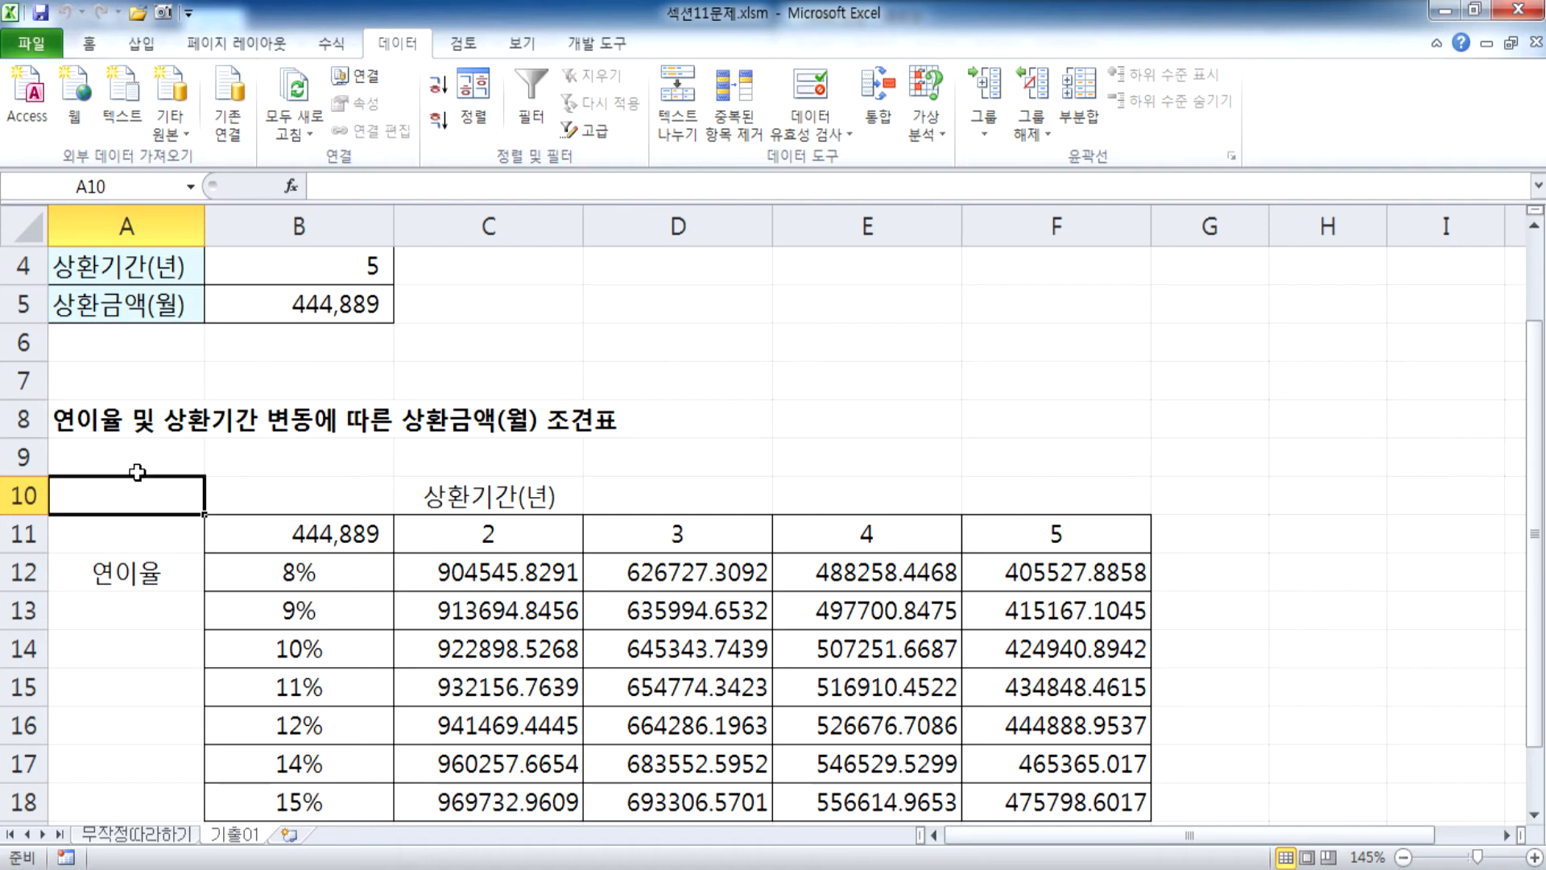
scroll(389, 436, up, 1)
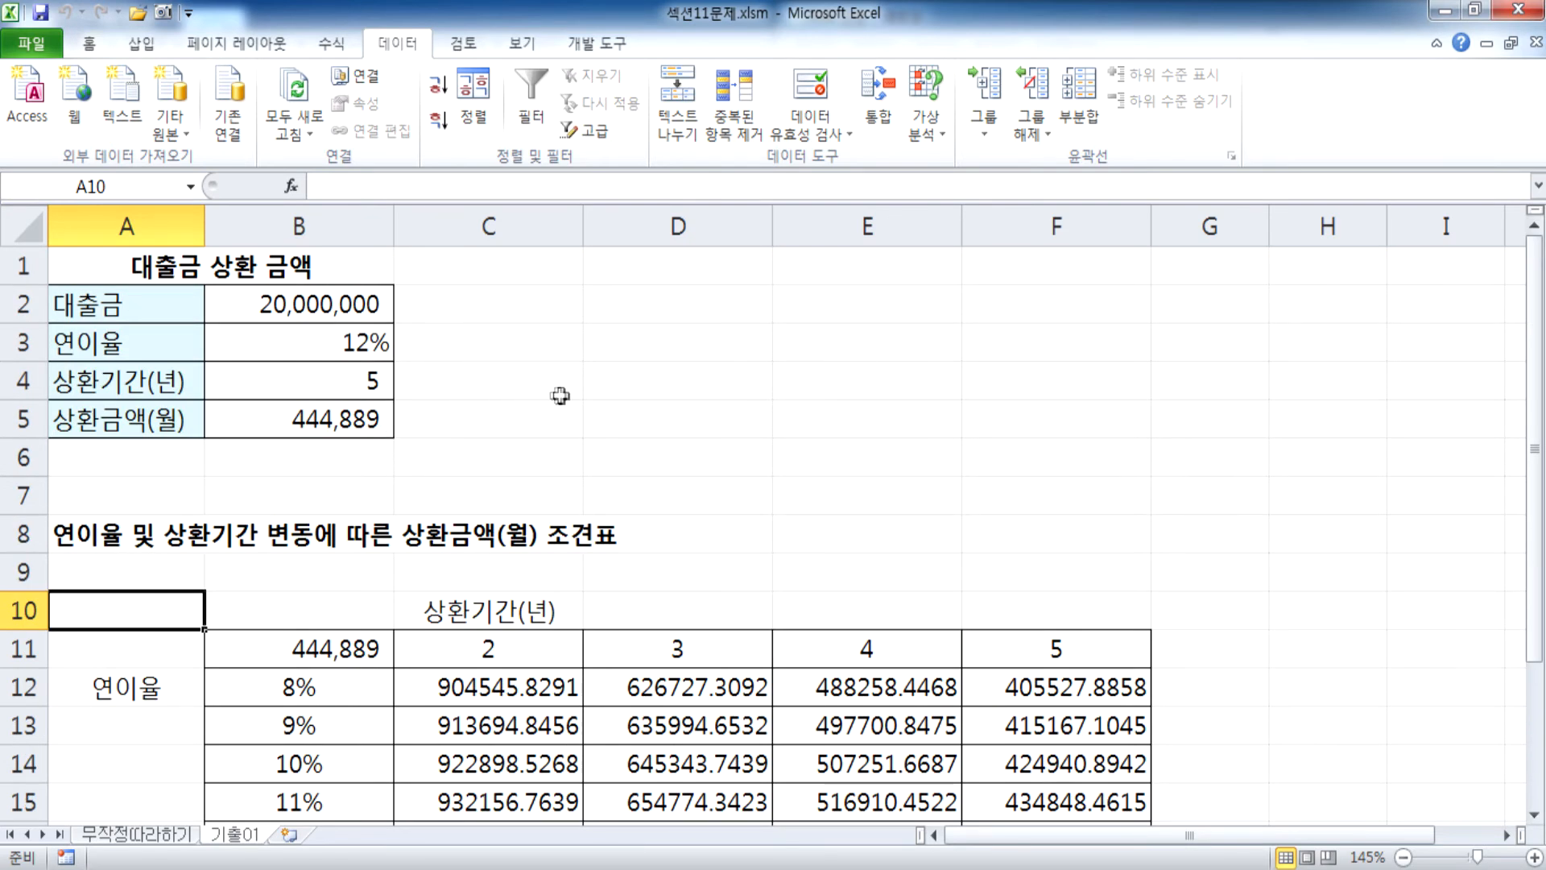
click(619, 409)
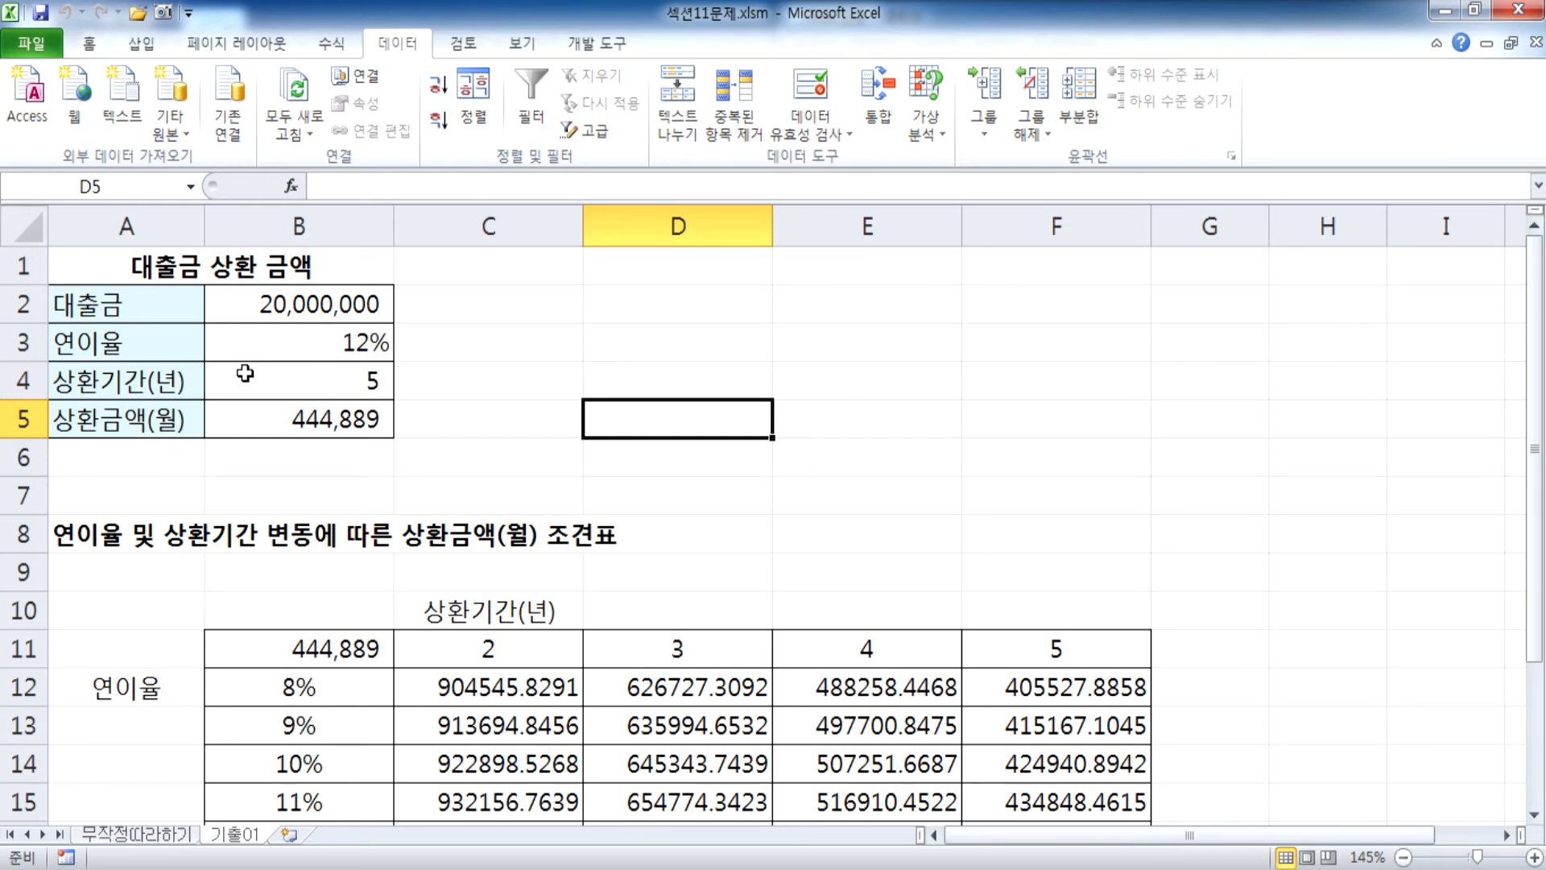
click(298, 354)
click(304, 385)
drag(493, 645, 1055, 648)
click(359, 684)
scroll(359, 684, down, 3)
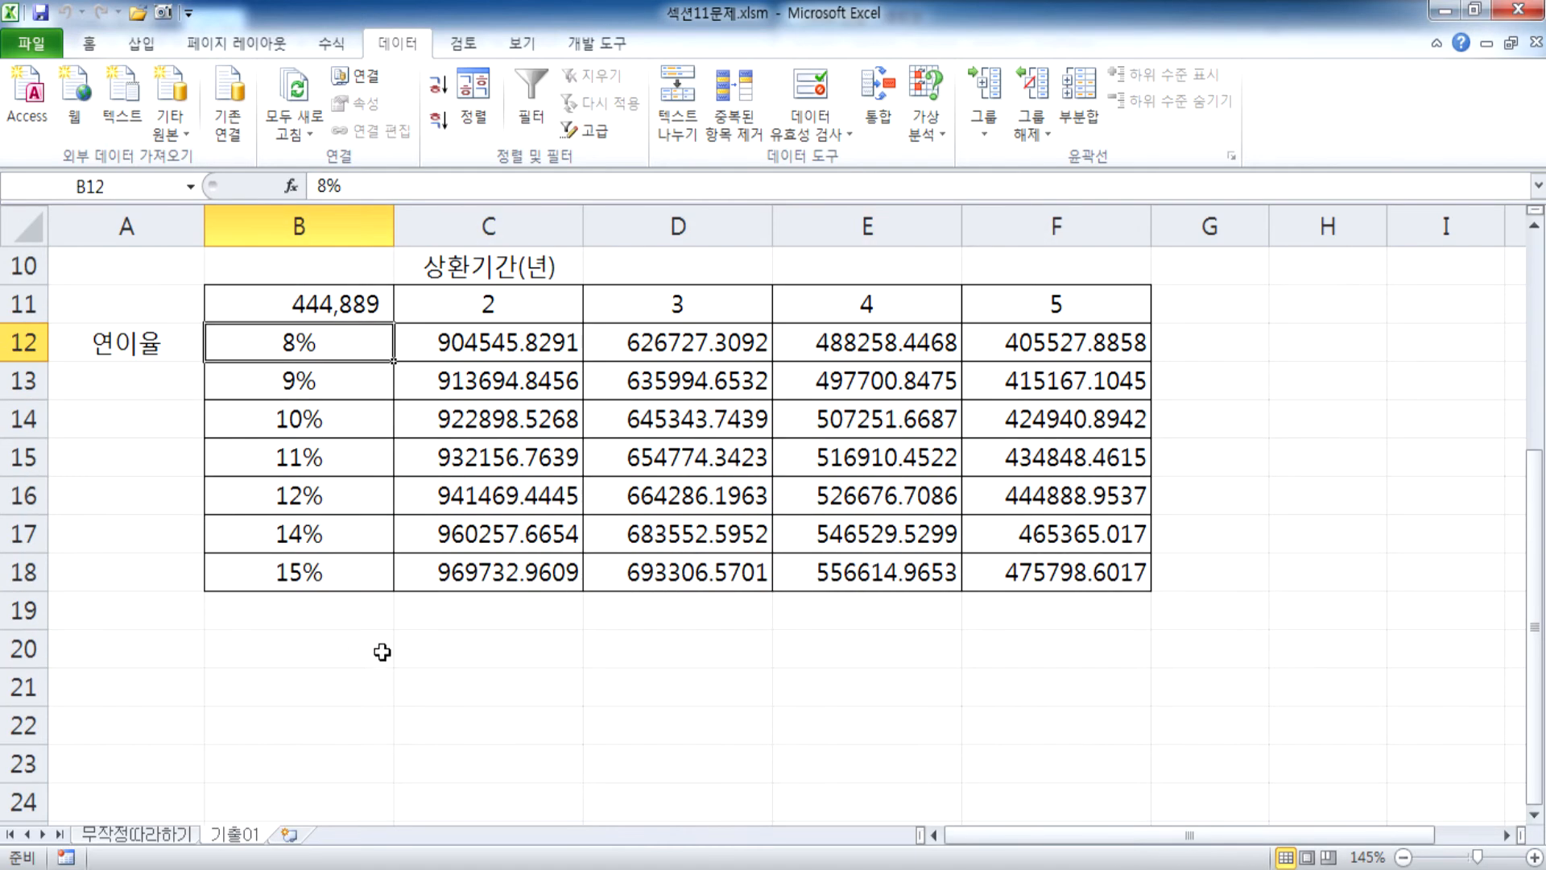
Examine the generated results in C12:F18 and the =B5 corner cell in B11 against the loan inputs in A2:B5.
drag(424, 348, 1066, 572)
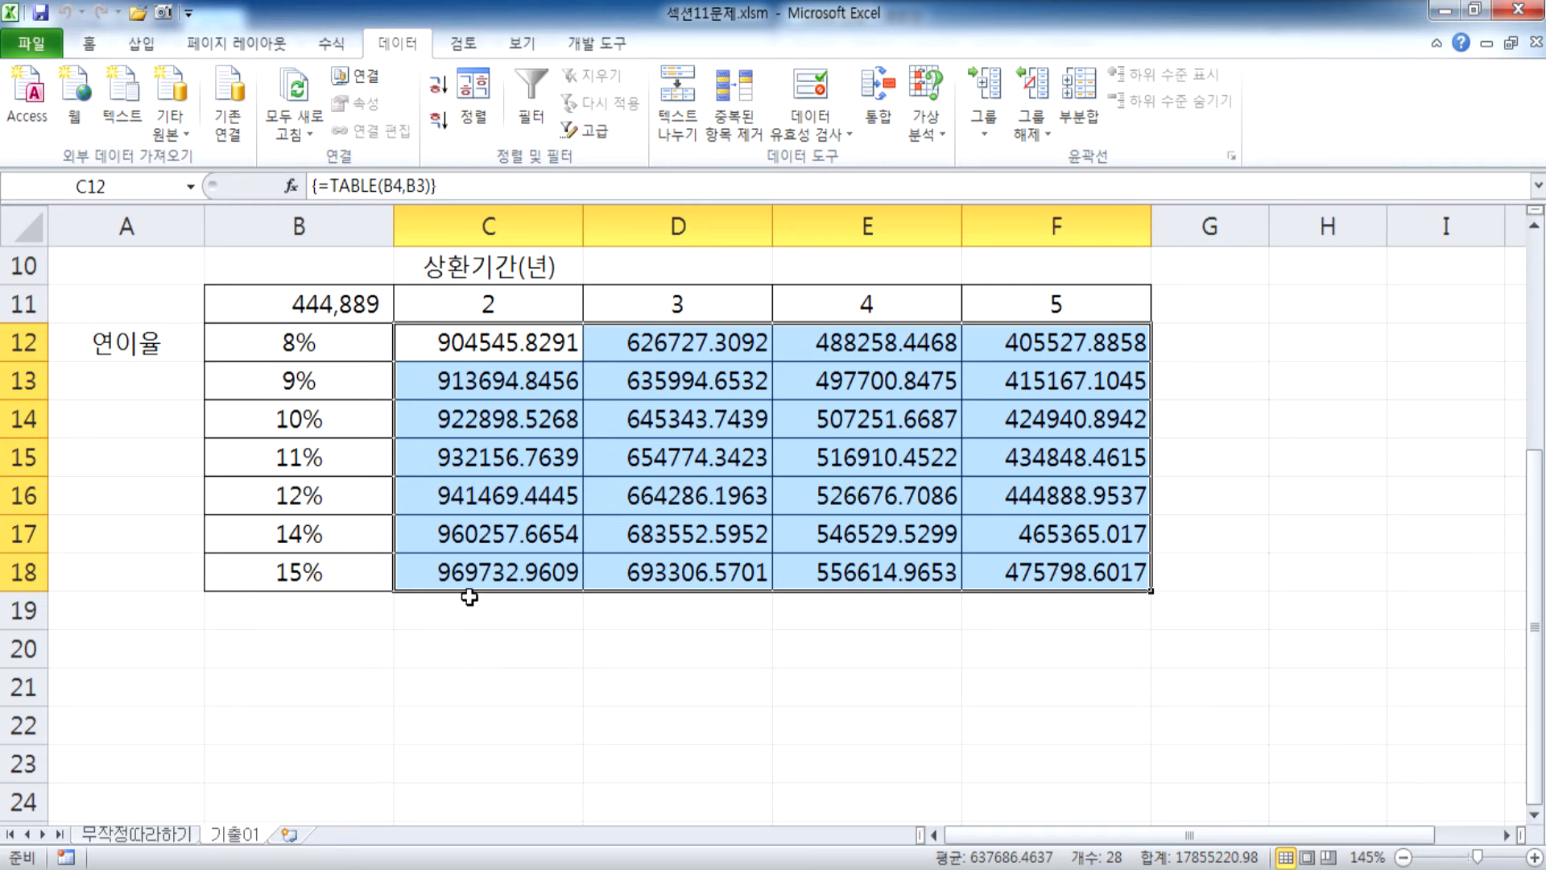
scroll(470, 596, up, 1)
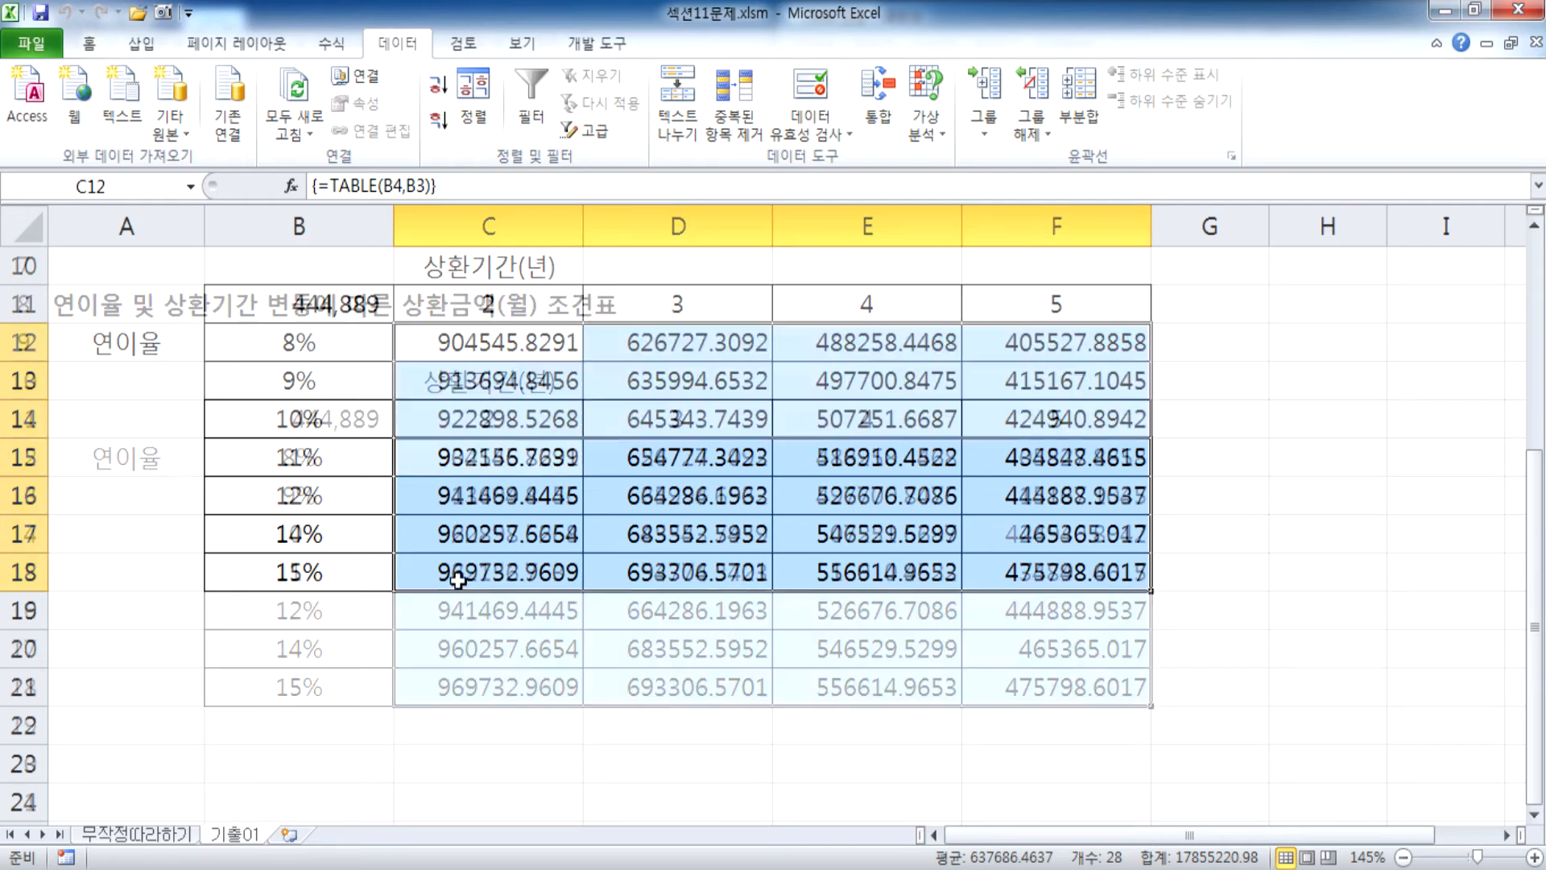
click(270, 435)
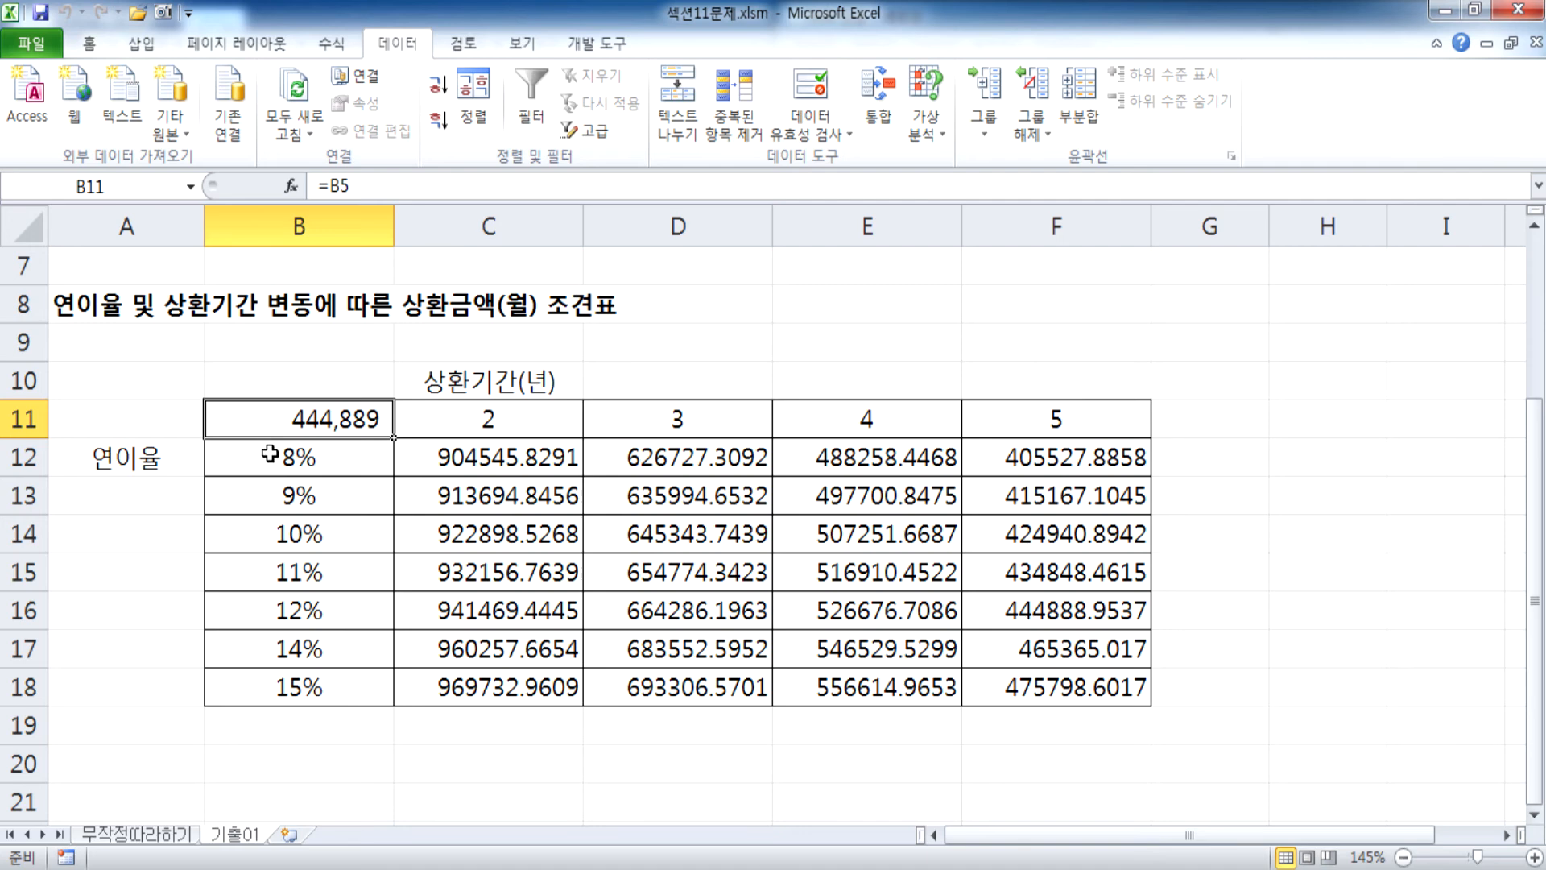
scroll(270, 451, up, 2)
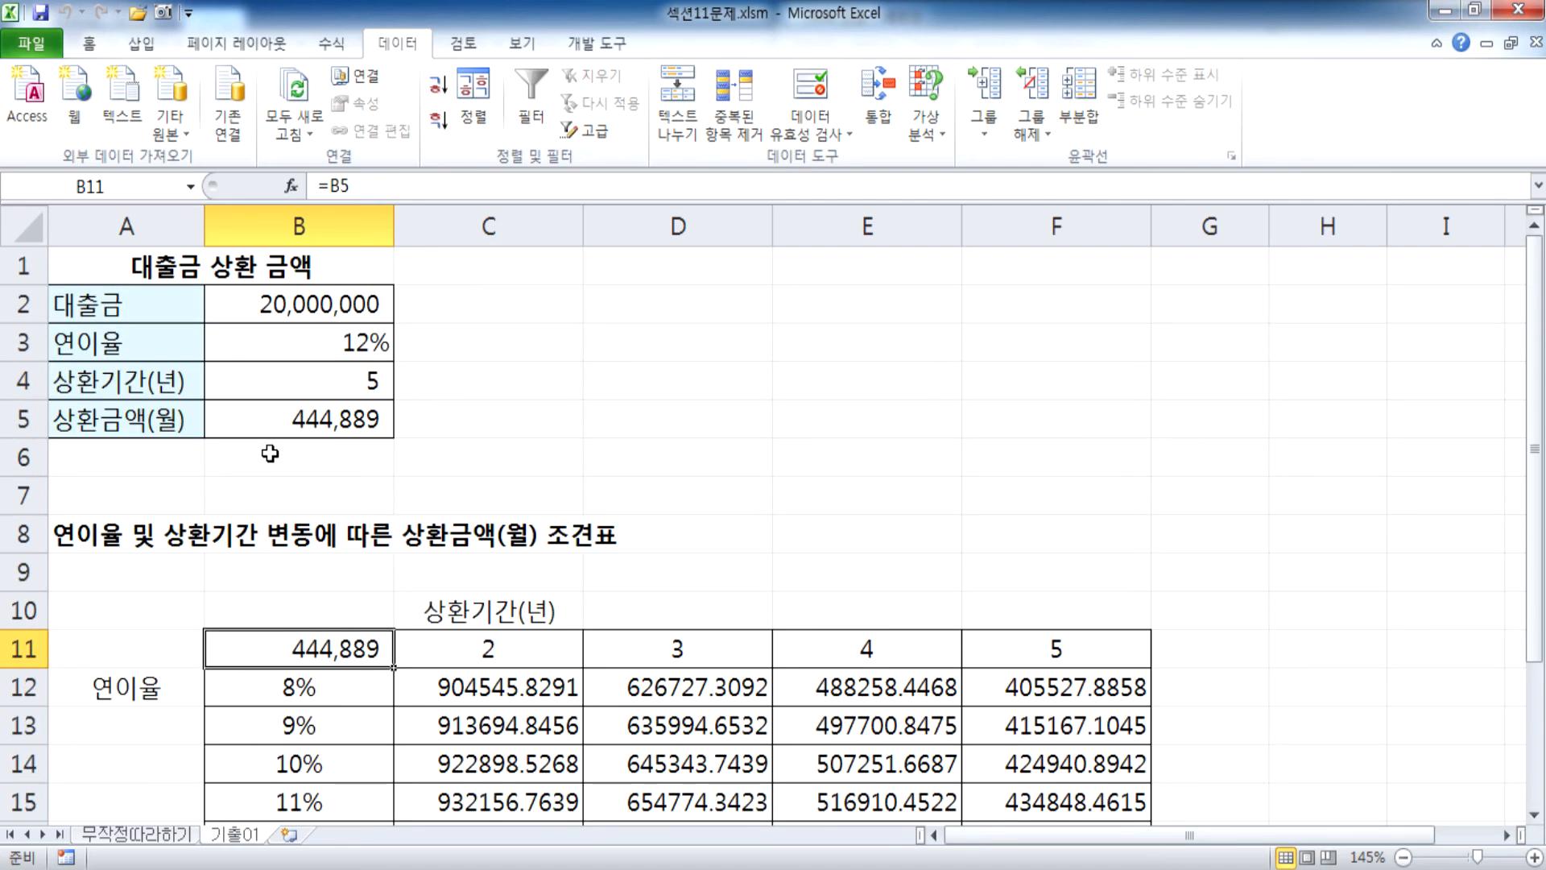
scroll(369, 556, down, 3)
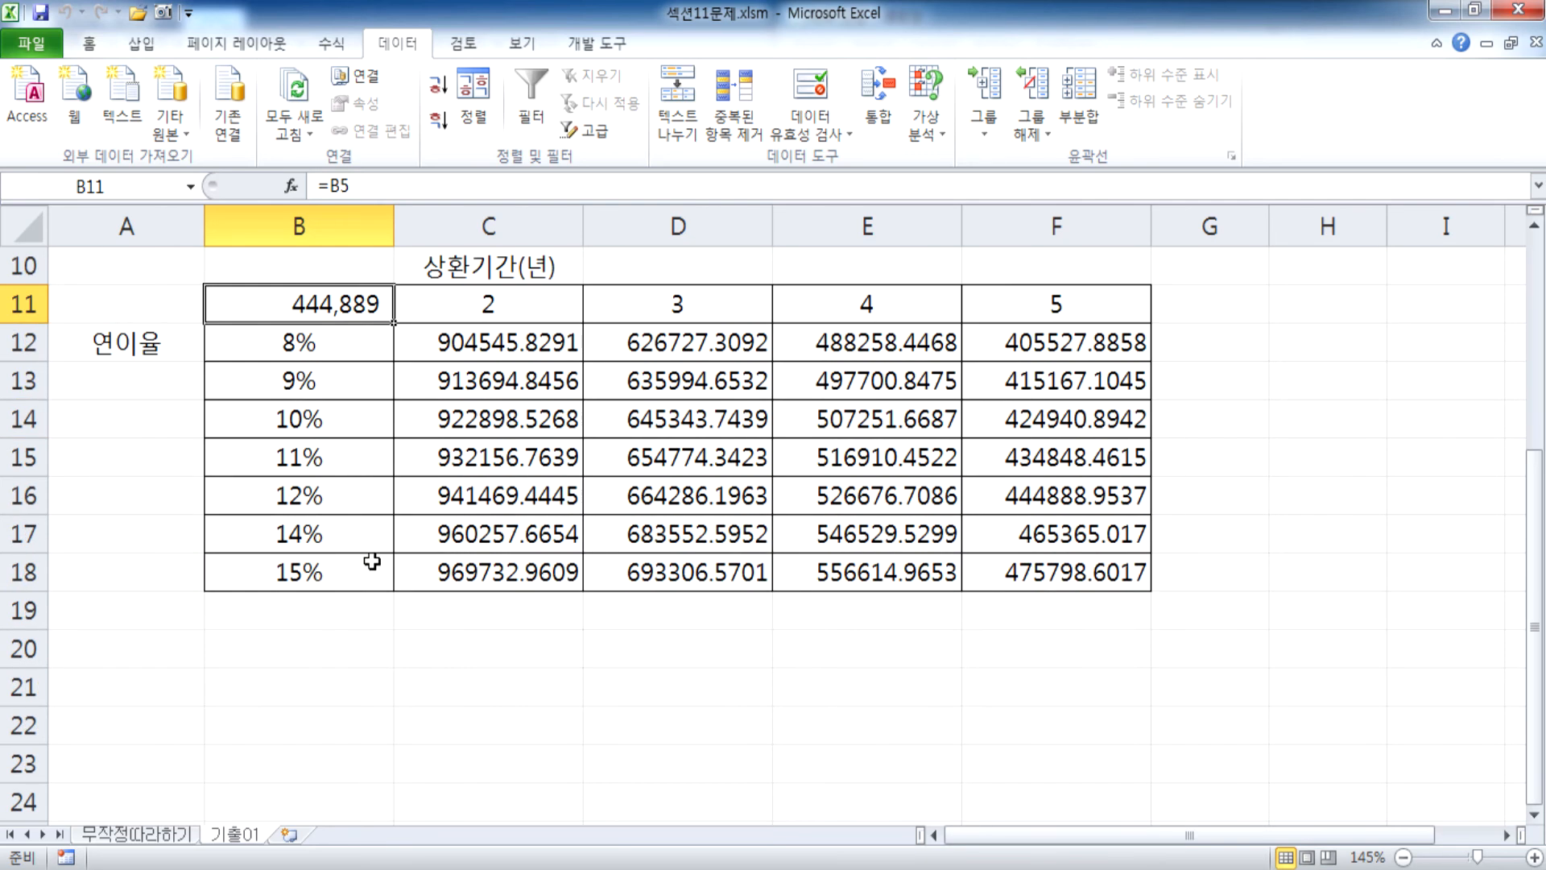
drag(317, 300, 1137, 571)
scroll(414, 402, up, 3)
drag(156, 296, 332, 434)
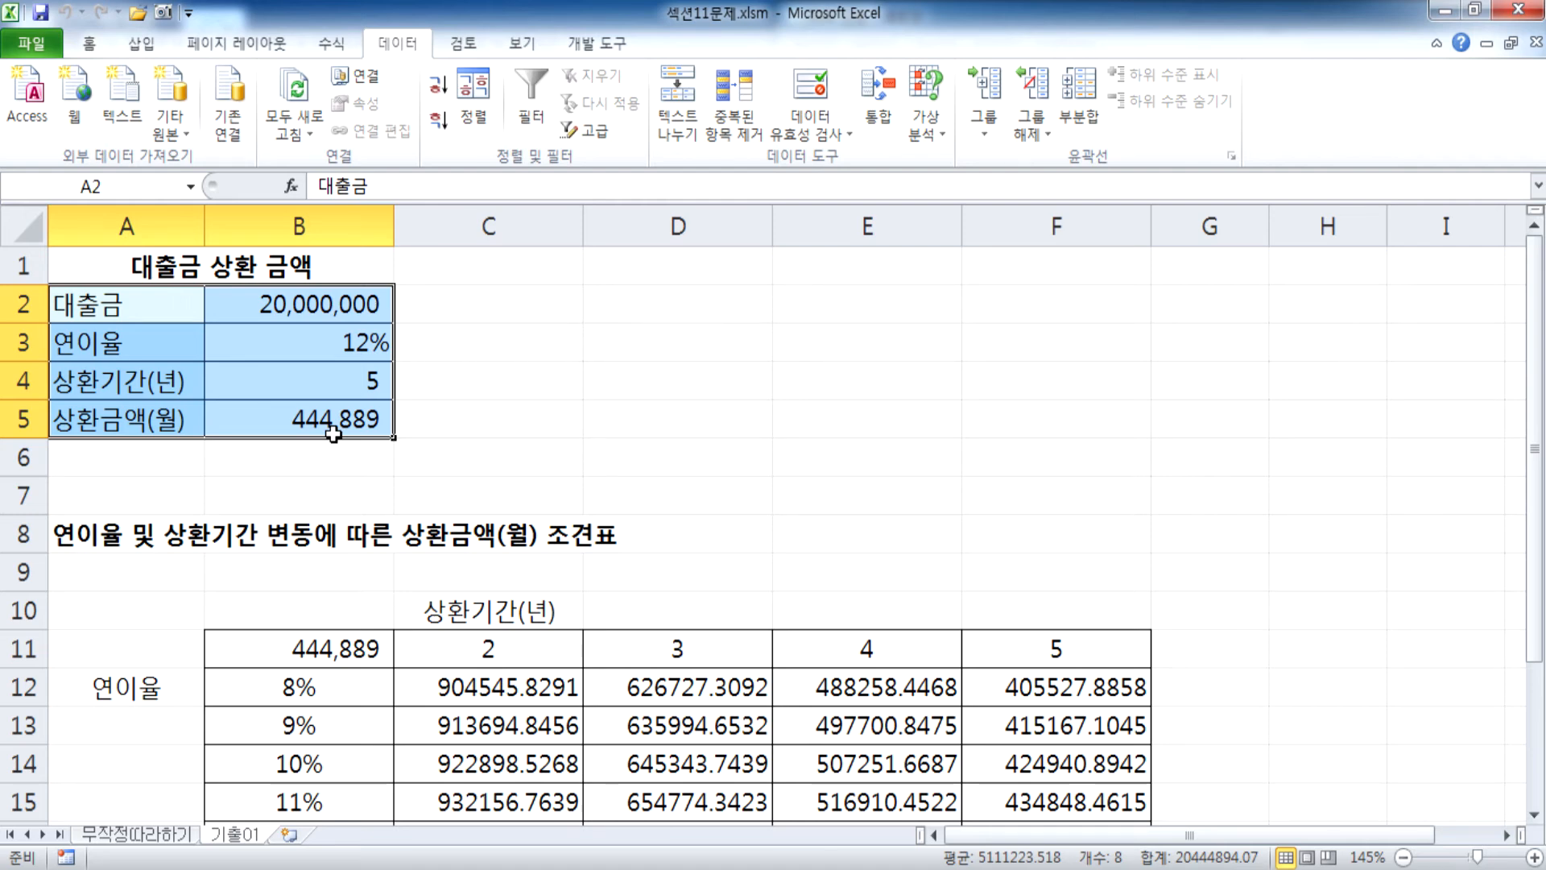
scroll(347, 370, down, 2)
click(348, 419)
drag(348, 419, 1041, 695)
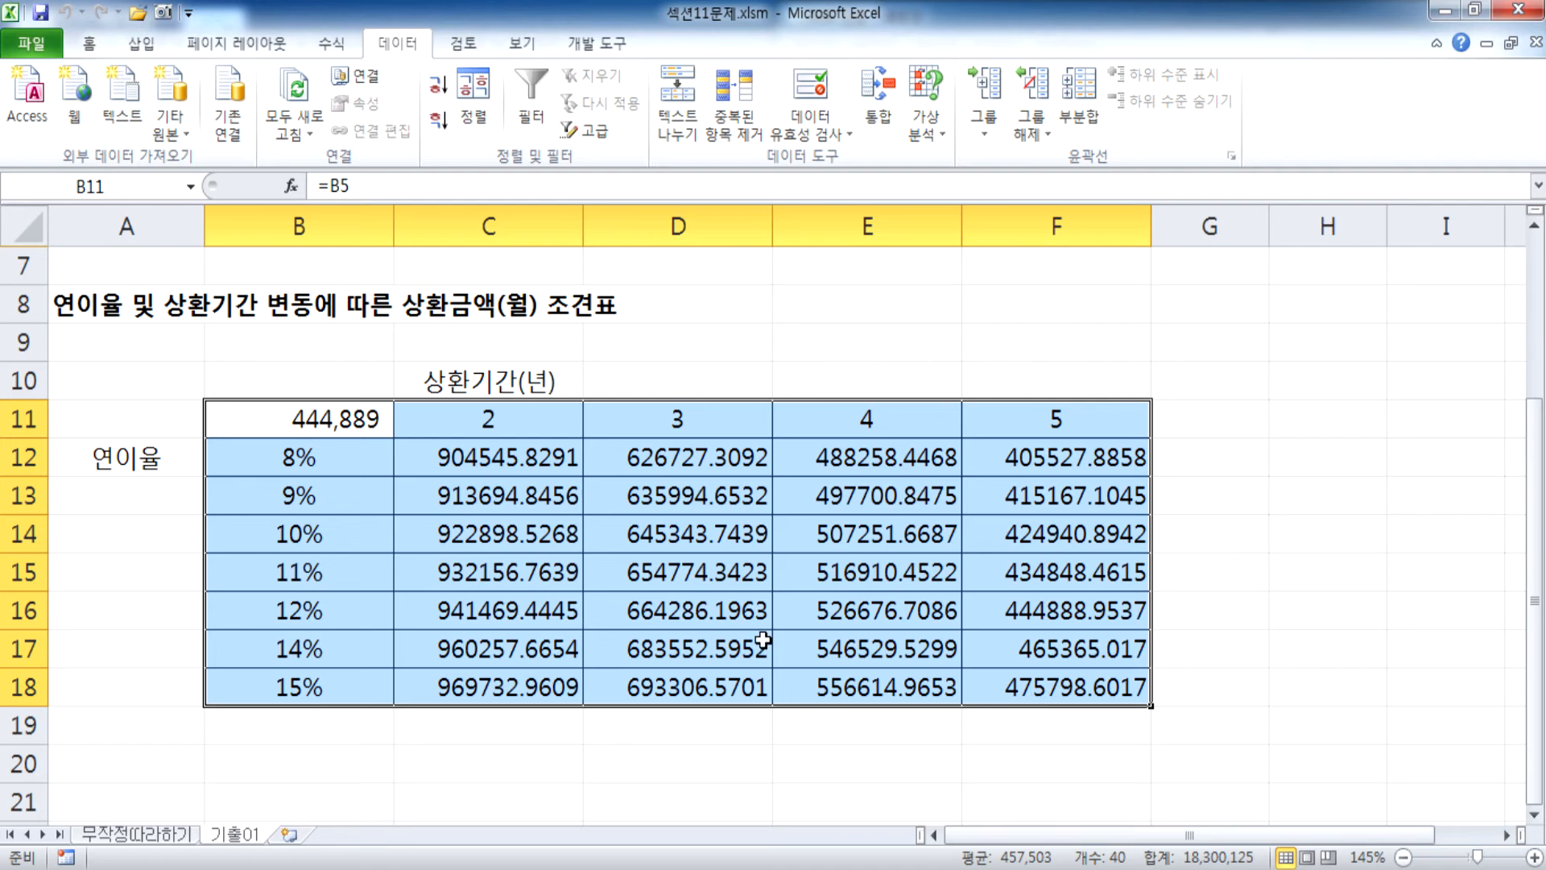
scroll(612, 548, up, 2)
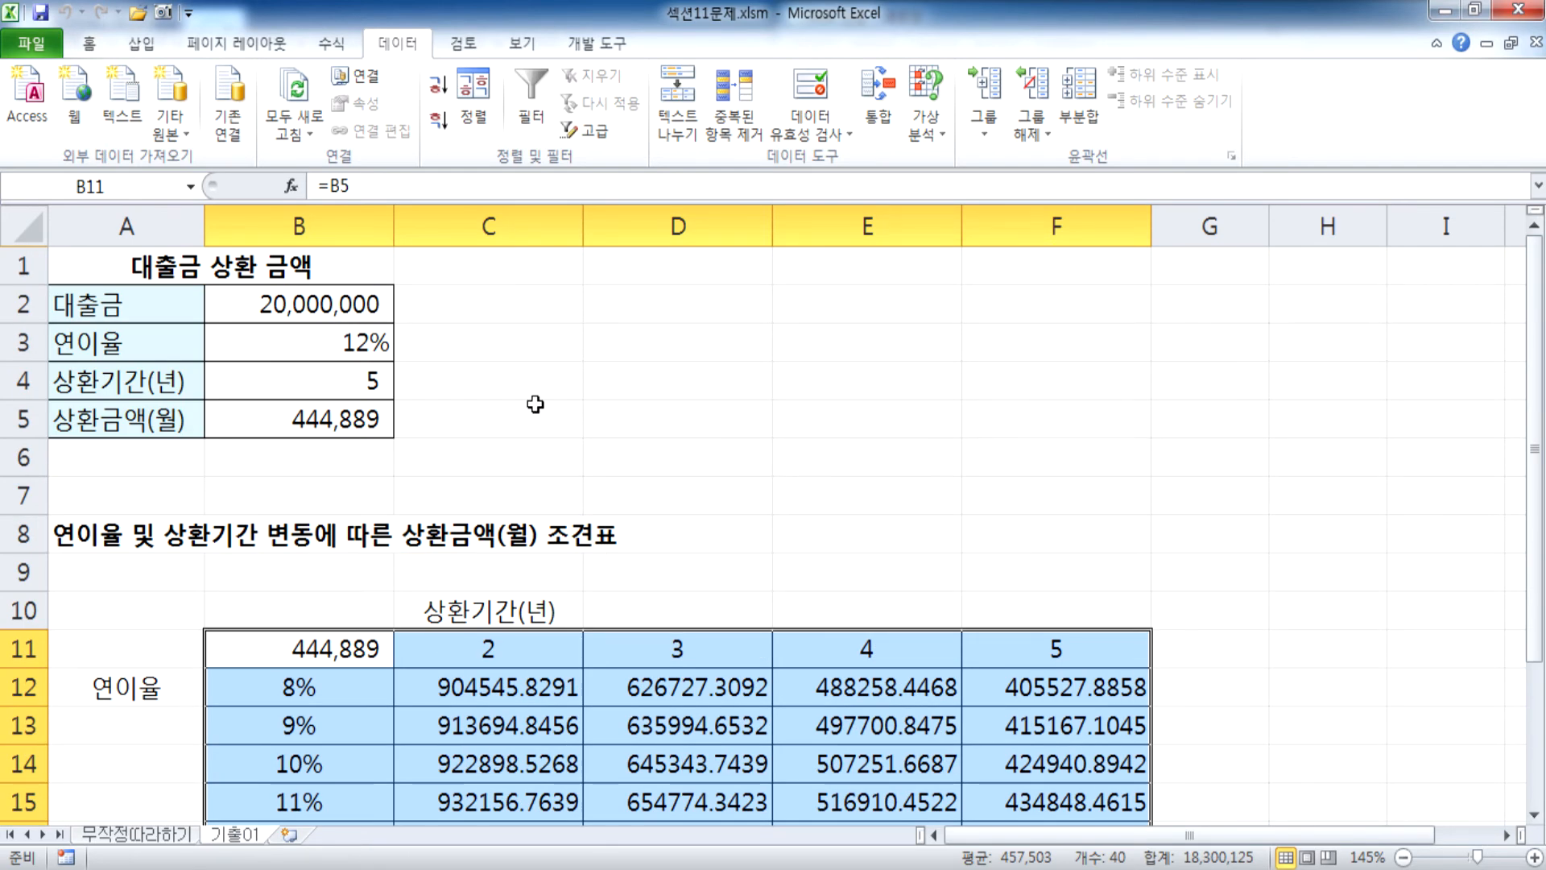
click(621, 305)
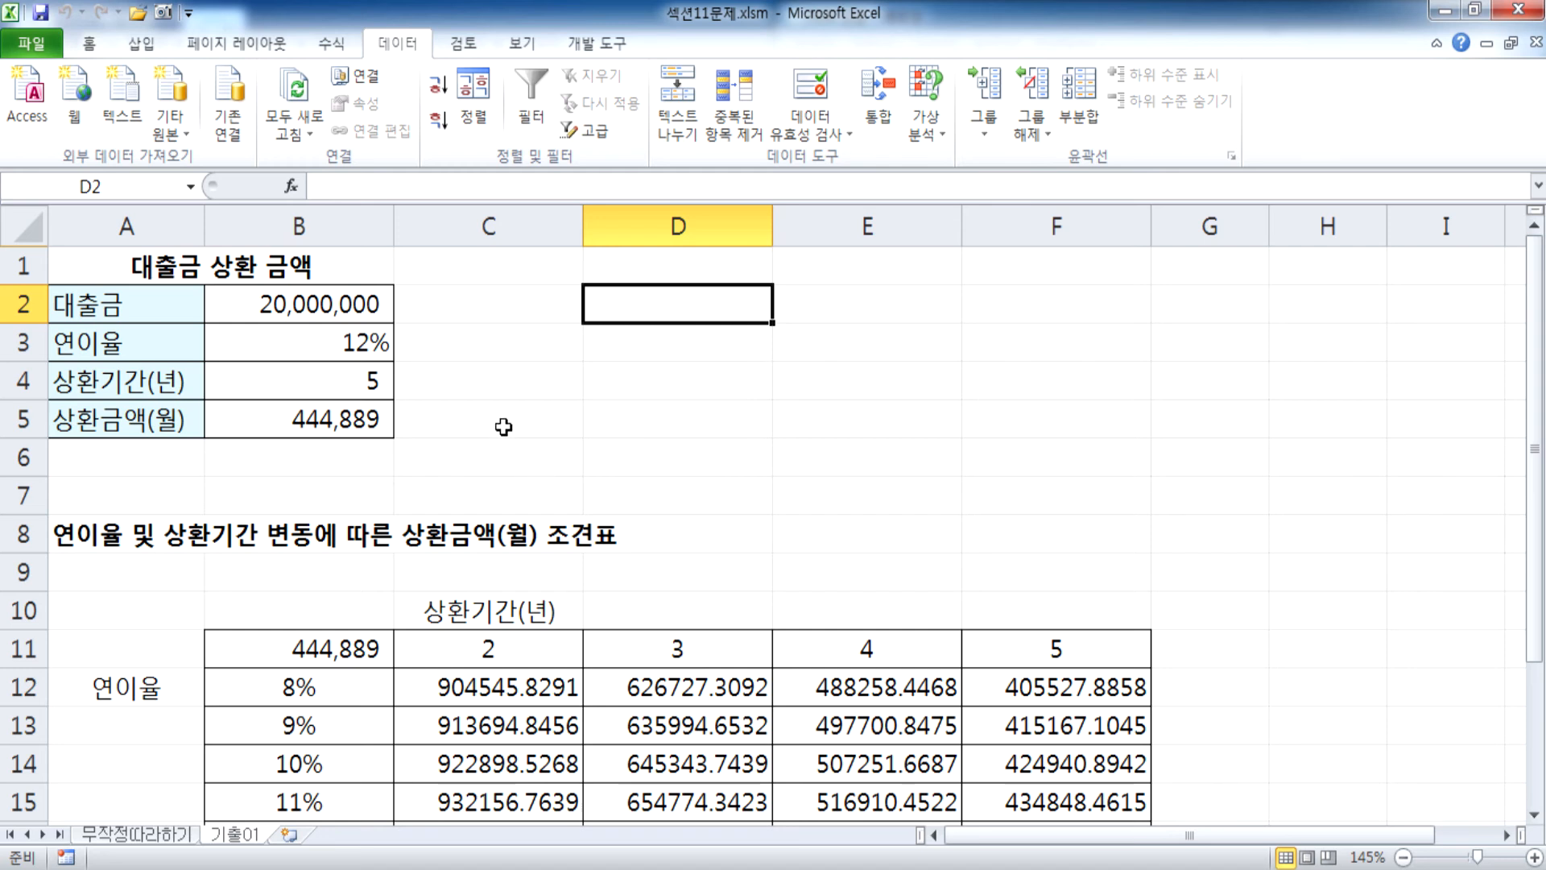
Switch to the Notepad notes and add the example line "예) 국어 60 > 총점 ?" below item 1, leaving blank lines between.
click(848, 867)
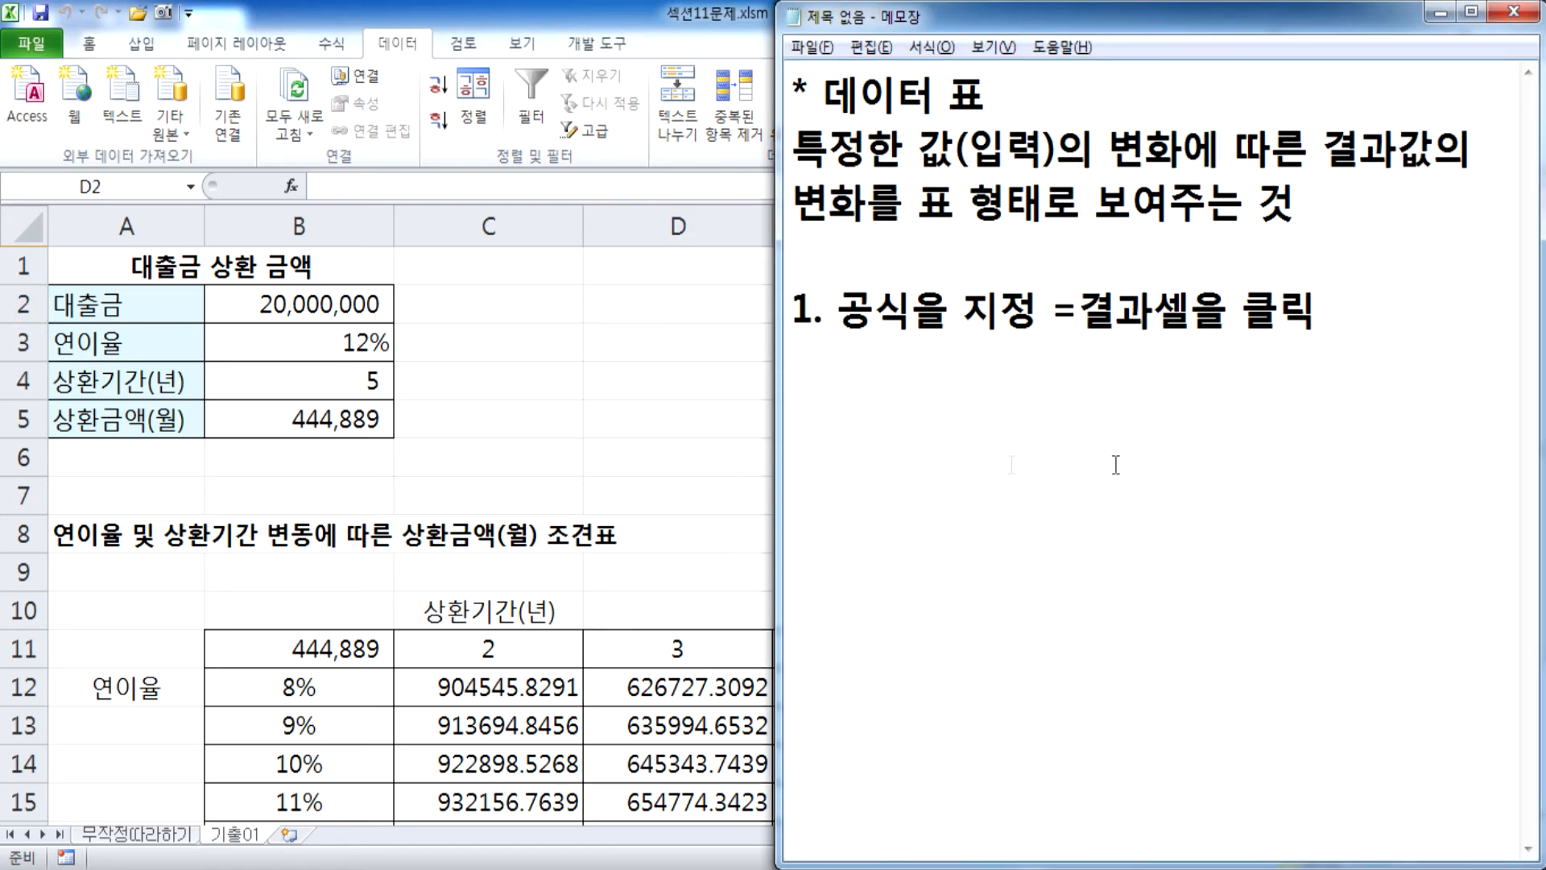
key(Return)
key(Return)
text(예) )
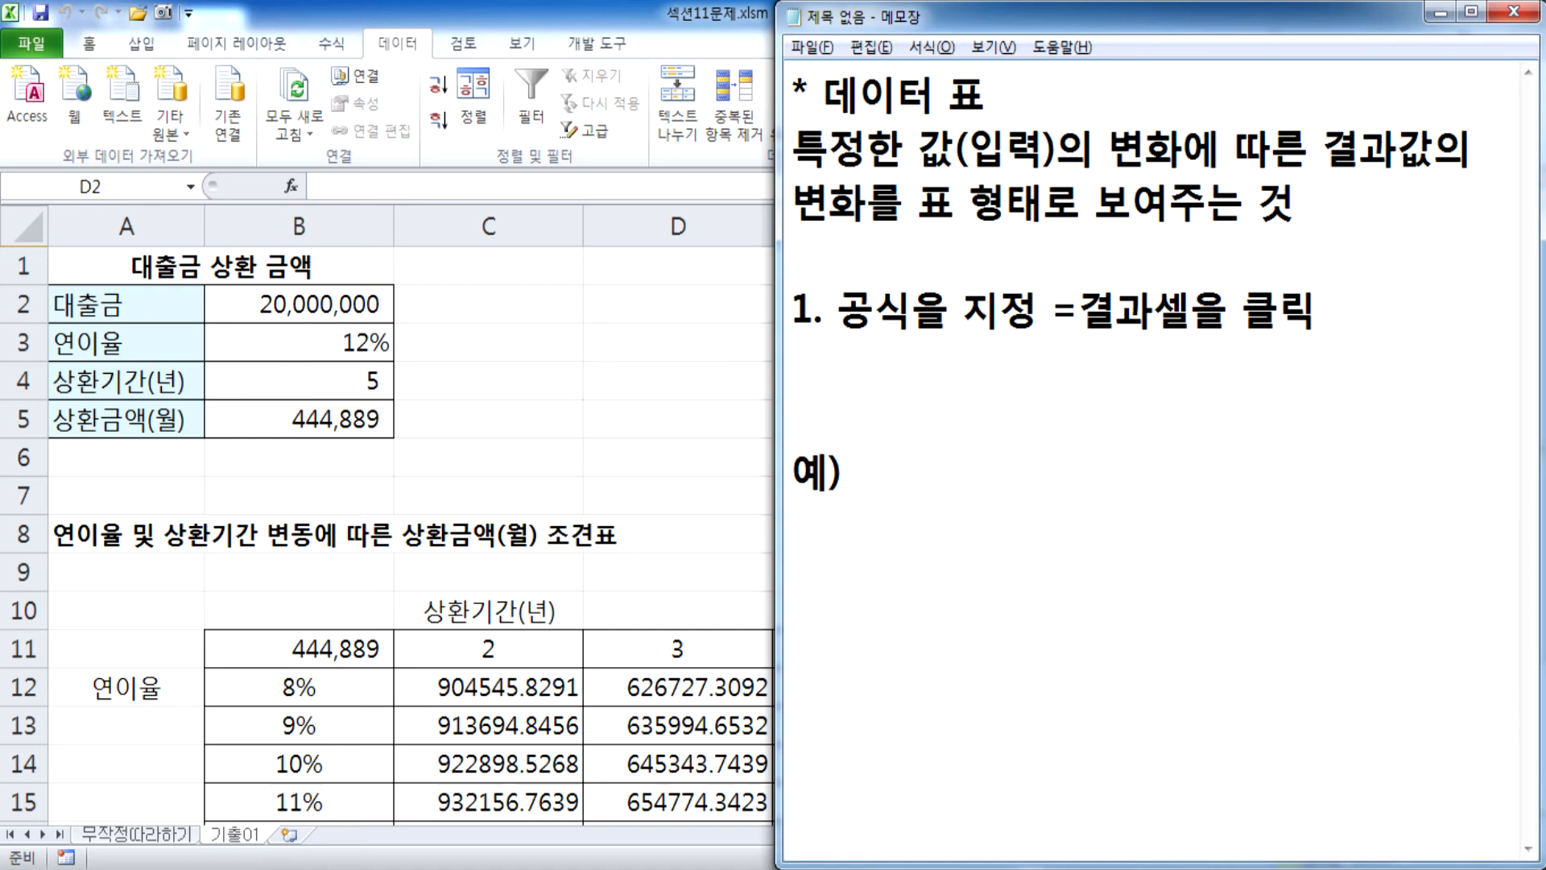
text(ㄱ구)
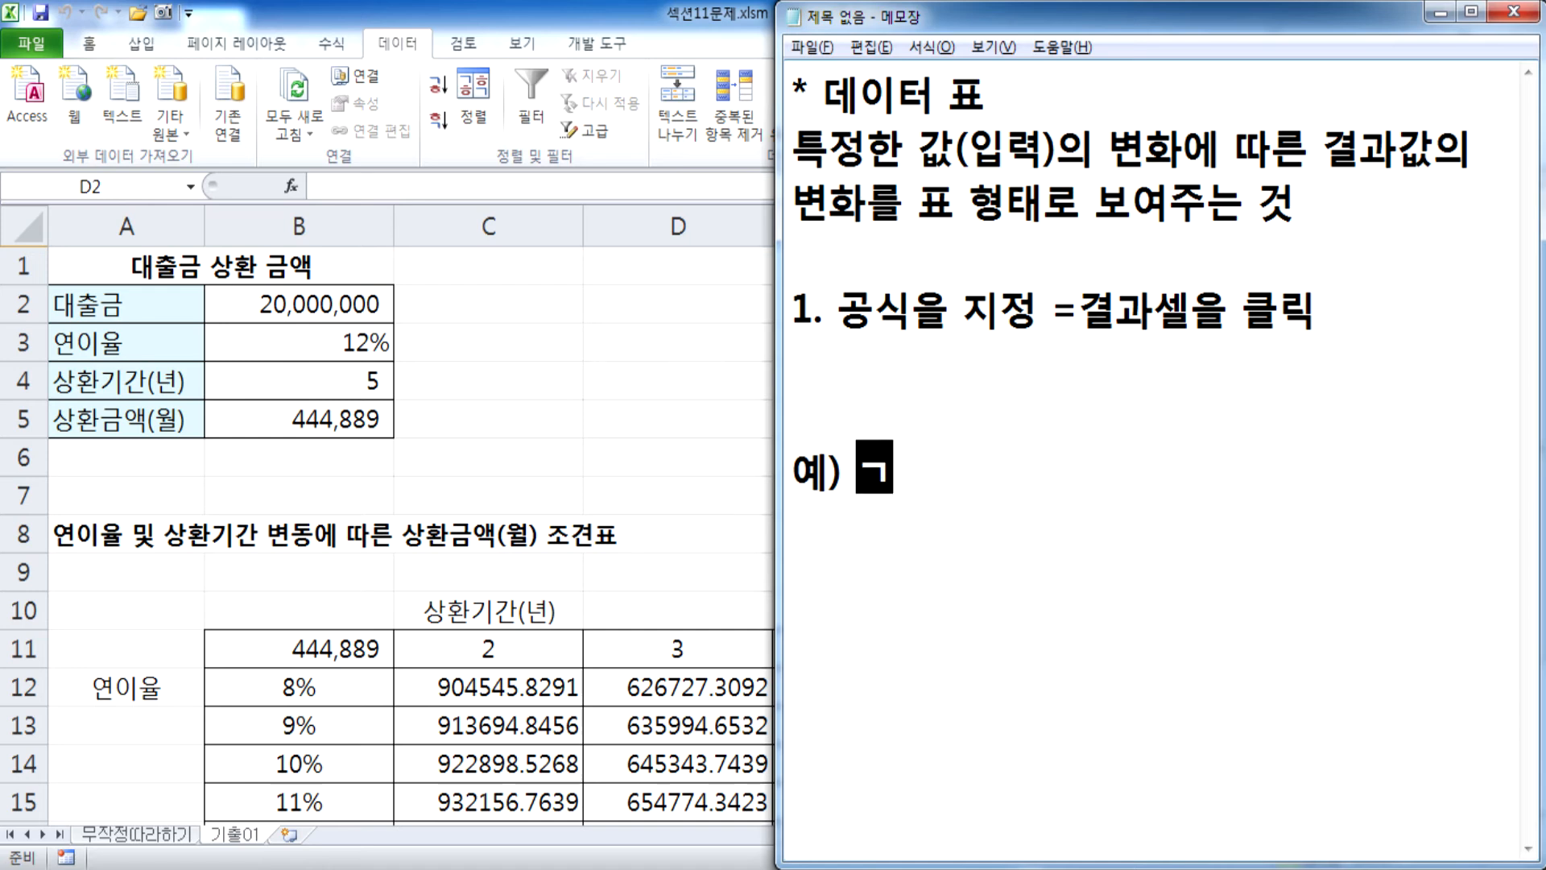
key(BackSpace)
key(BackSpace)
key(BackSpace)
text(국어 60,)
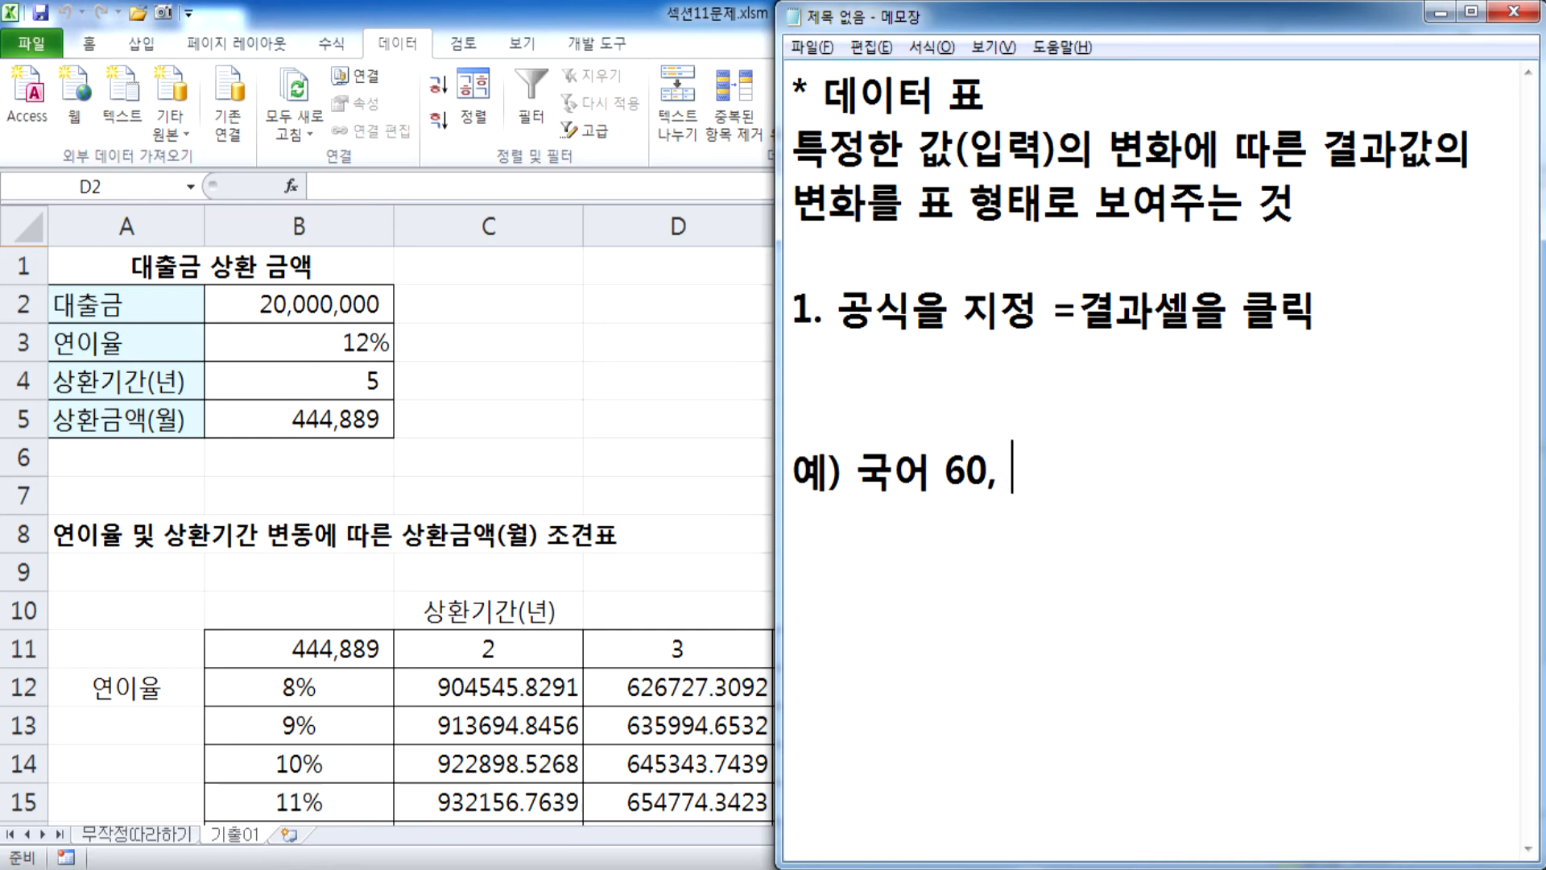
key(BackSpace)
key(BackSpace)
text(> 총점 ?)
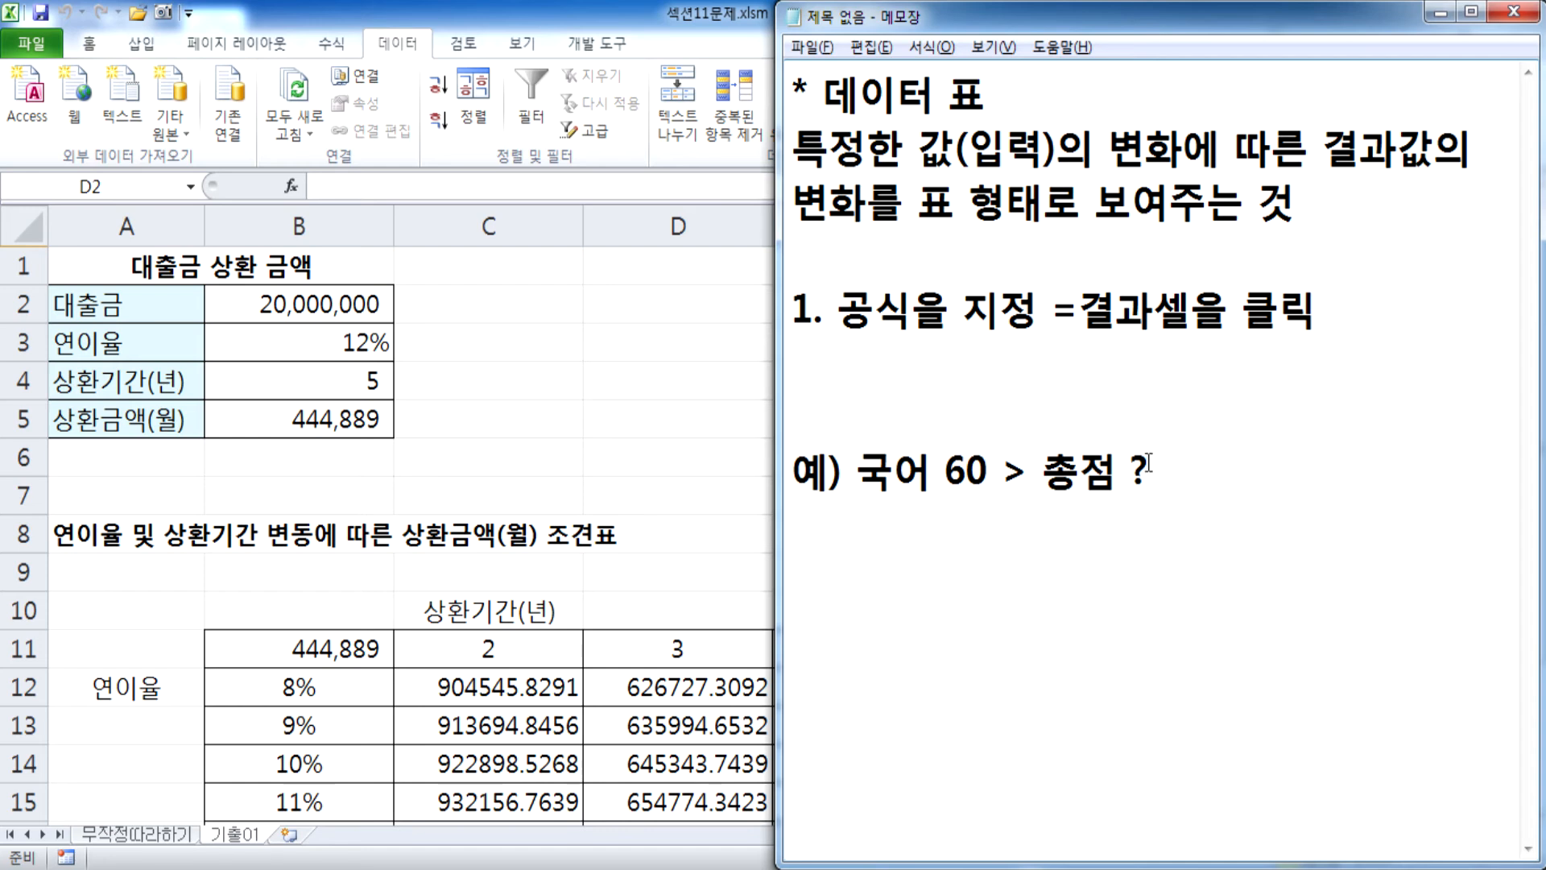
Add three score lines under the example: "국어 90", "영어 90" and "수학 90".
key(Return)
text(국어 90)
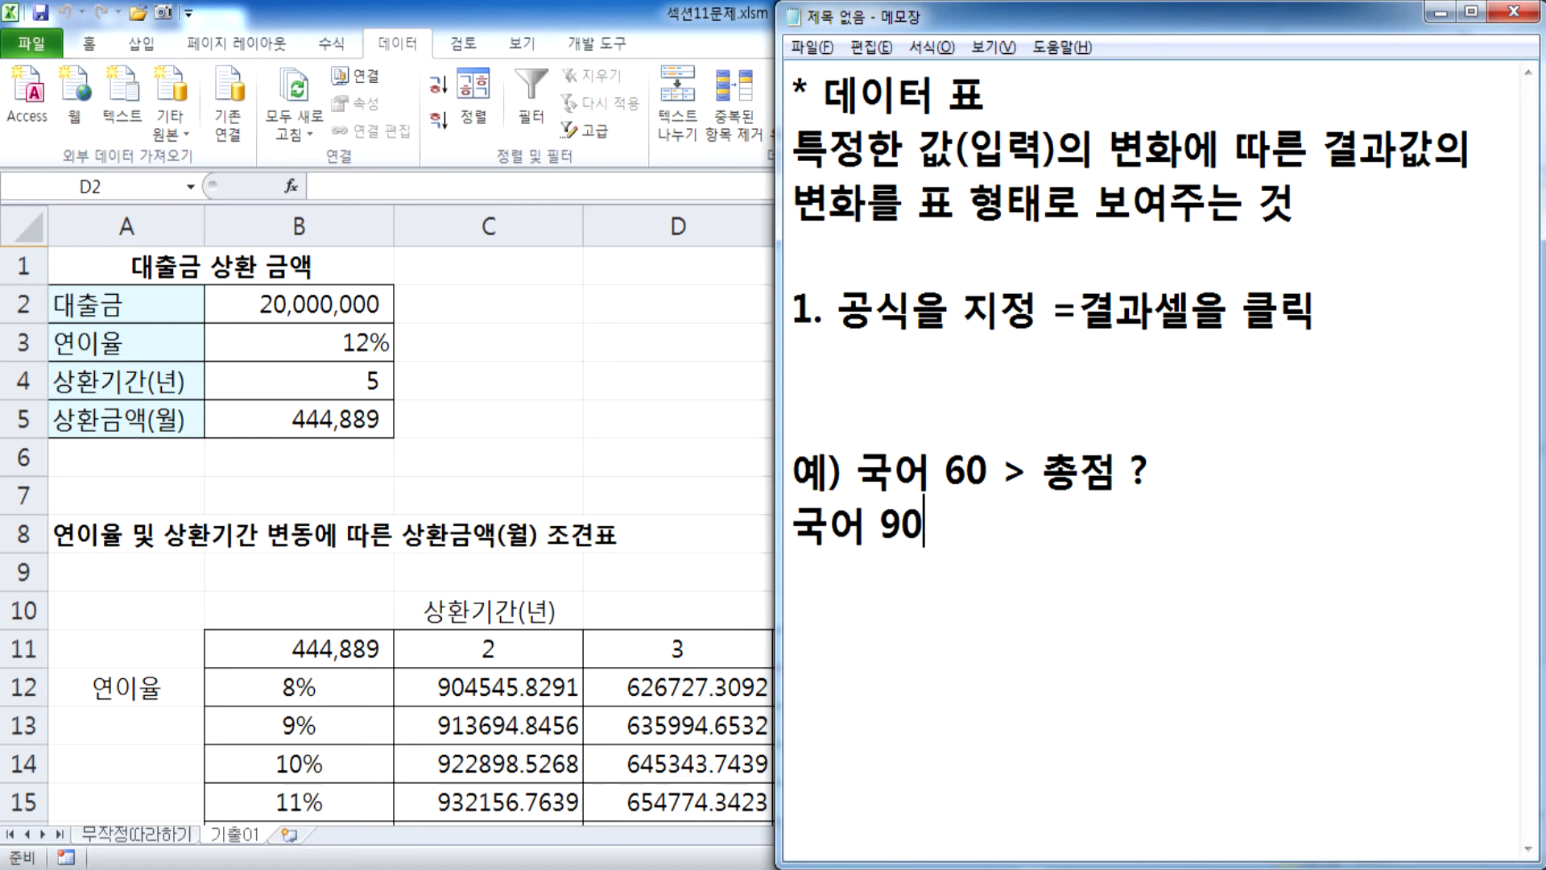
key(Return)
text(영어)
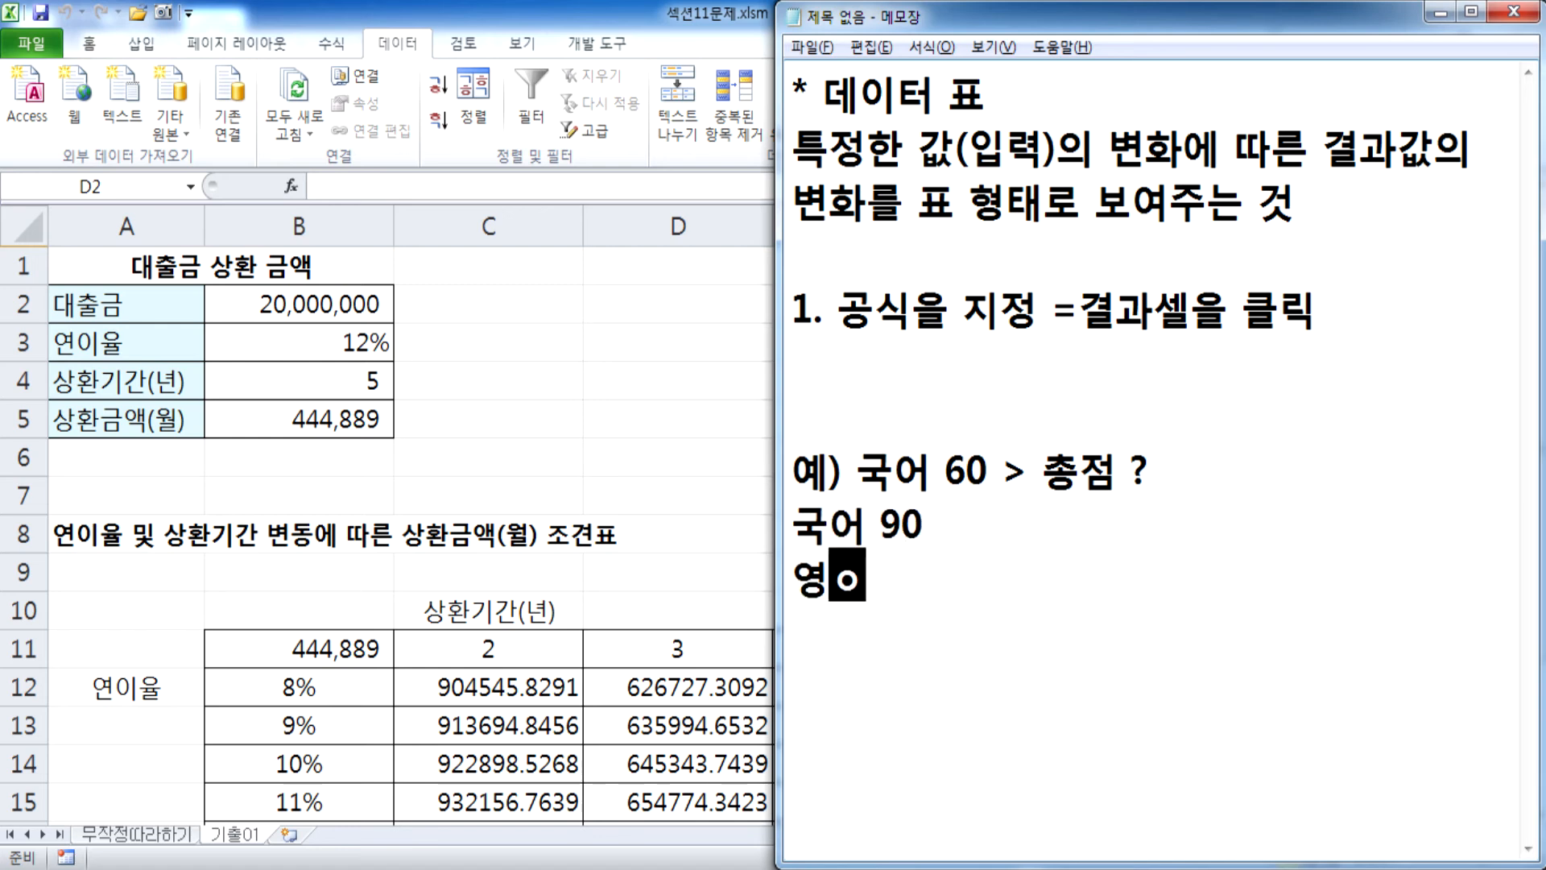
text( 90)
key(Return)
text(수학 90)
Add the result lines "합계 ?" and "평균 ?" below the three subject scores.
key(Return)
text(ㅎ합계 ?)
key(Return)
text(편ㅇㄱ)
text(펴ㅛ)
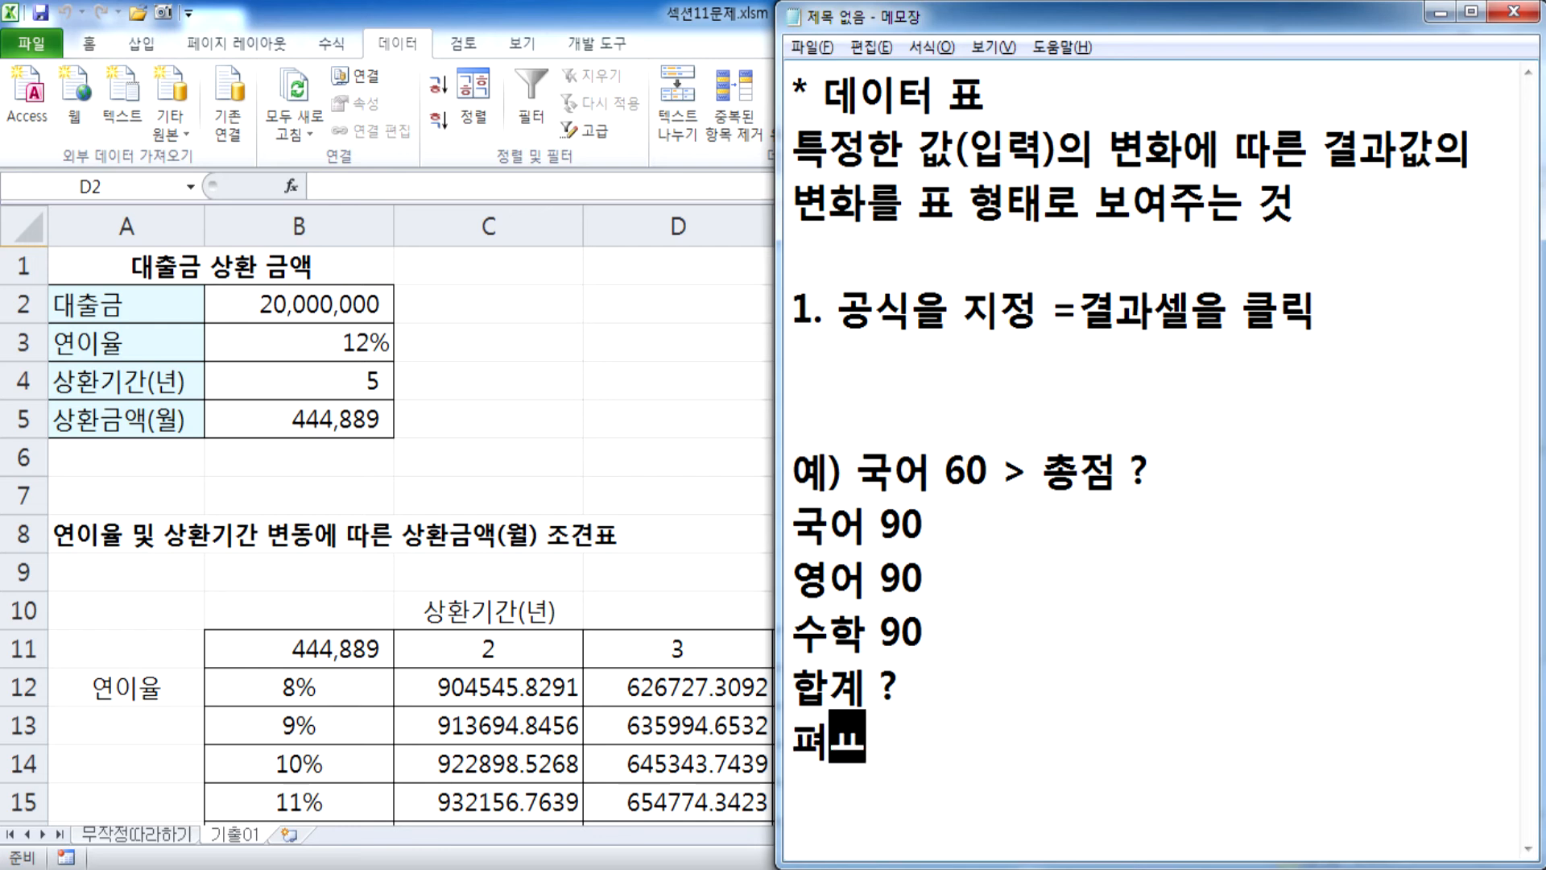
key(BackSpace)
key(BackSpace)
text(표)
key(BackSpace)
text(평균 ?)
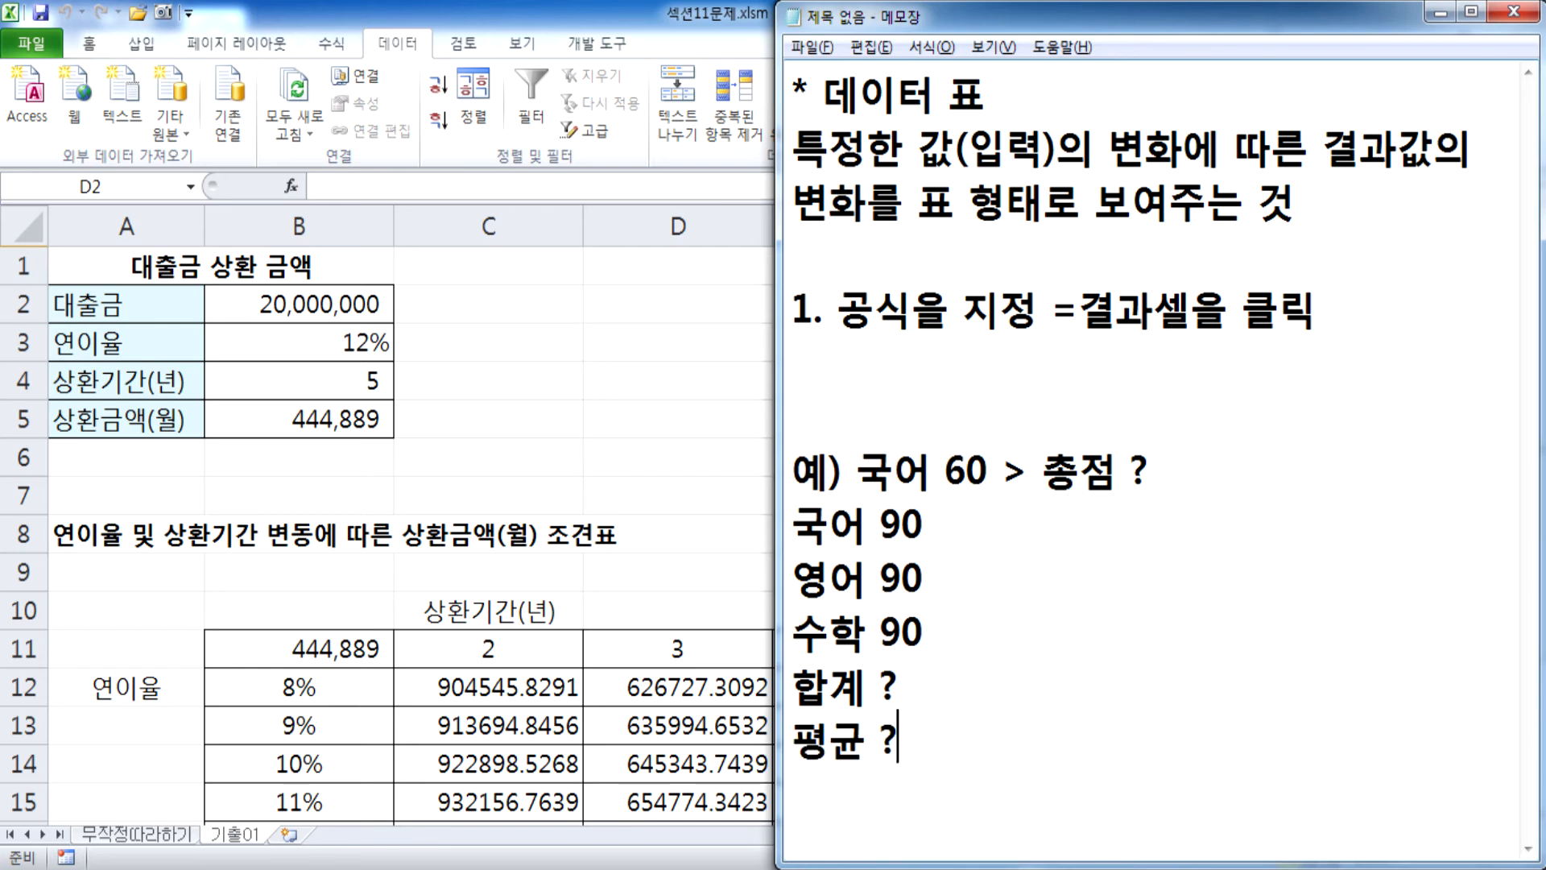
Add a "-----" separator below the 평균 line, followed by the question "국어 점수의 변동이 있으면?".
key(Return)
key(Return)
scroll(951, 613, down, 1)
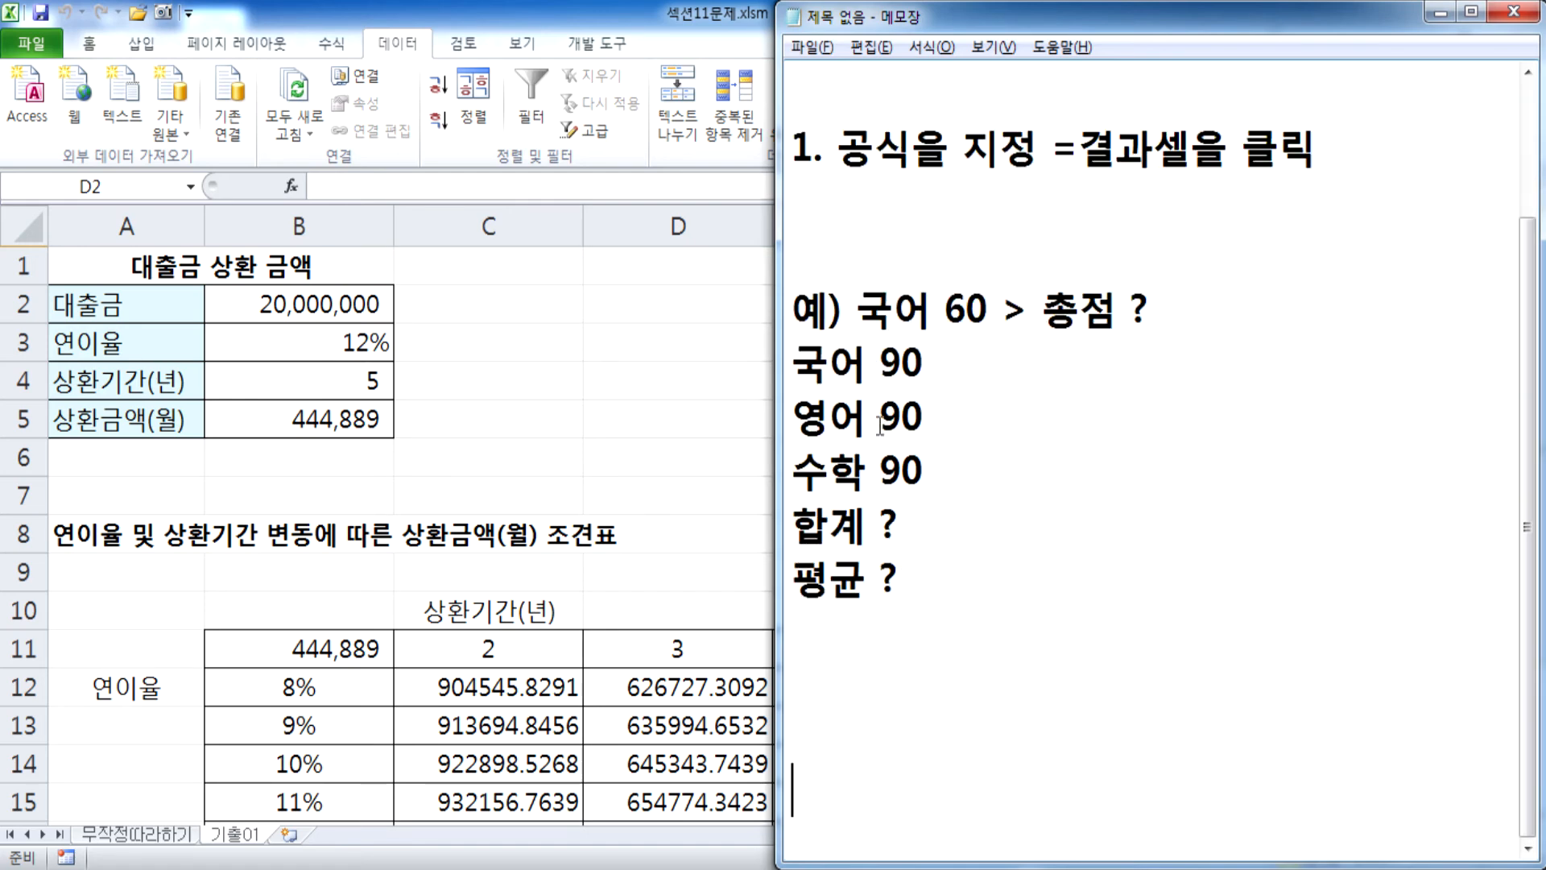
drag(878, 364, 923, 362)
drag(879, 527, 916, 578)
click(919, 625)
text(-----)
key(Return)
text(국)
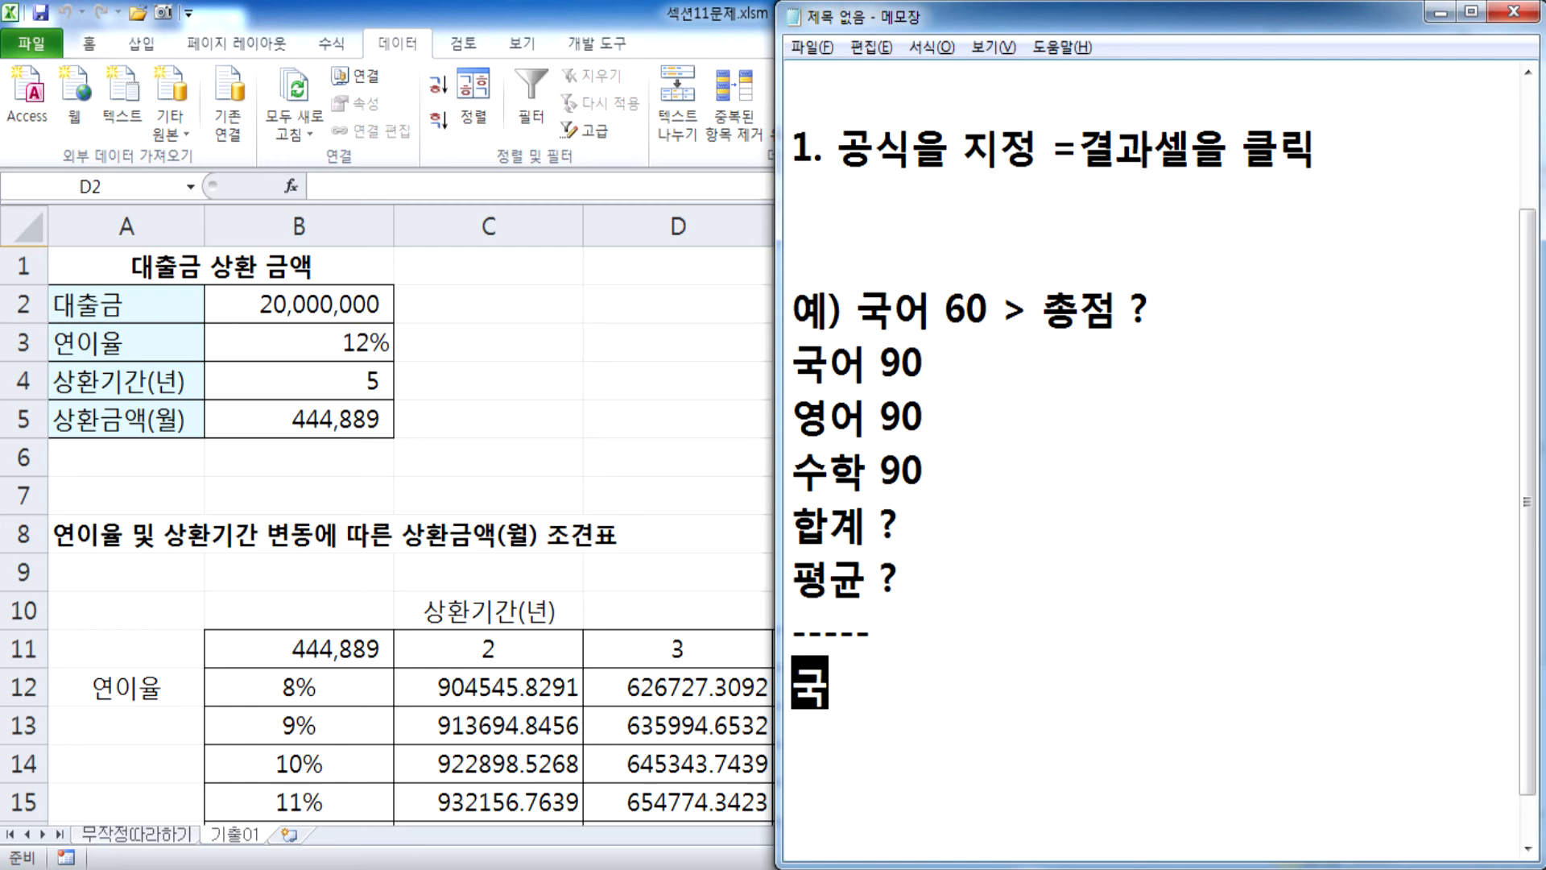
text(어 점수의 변)
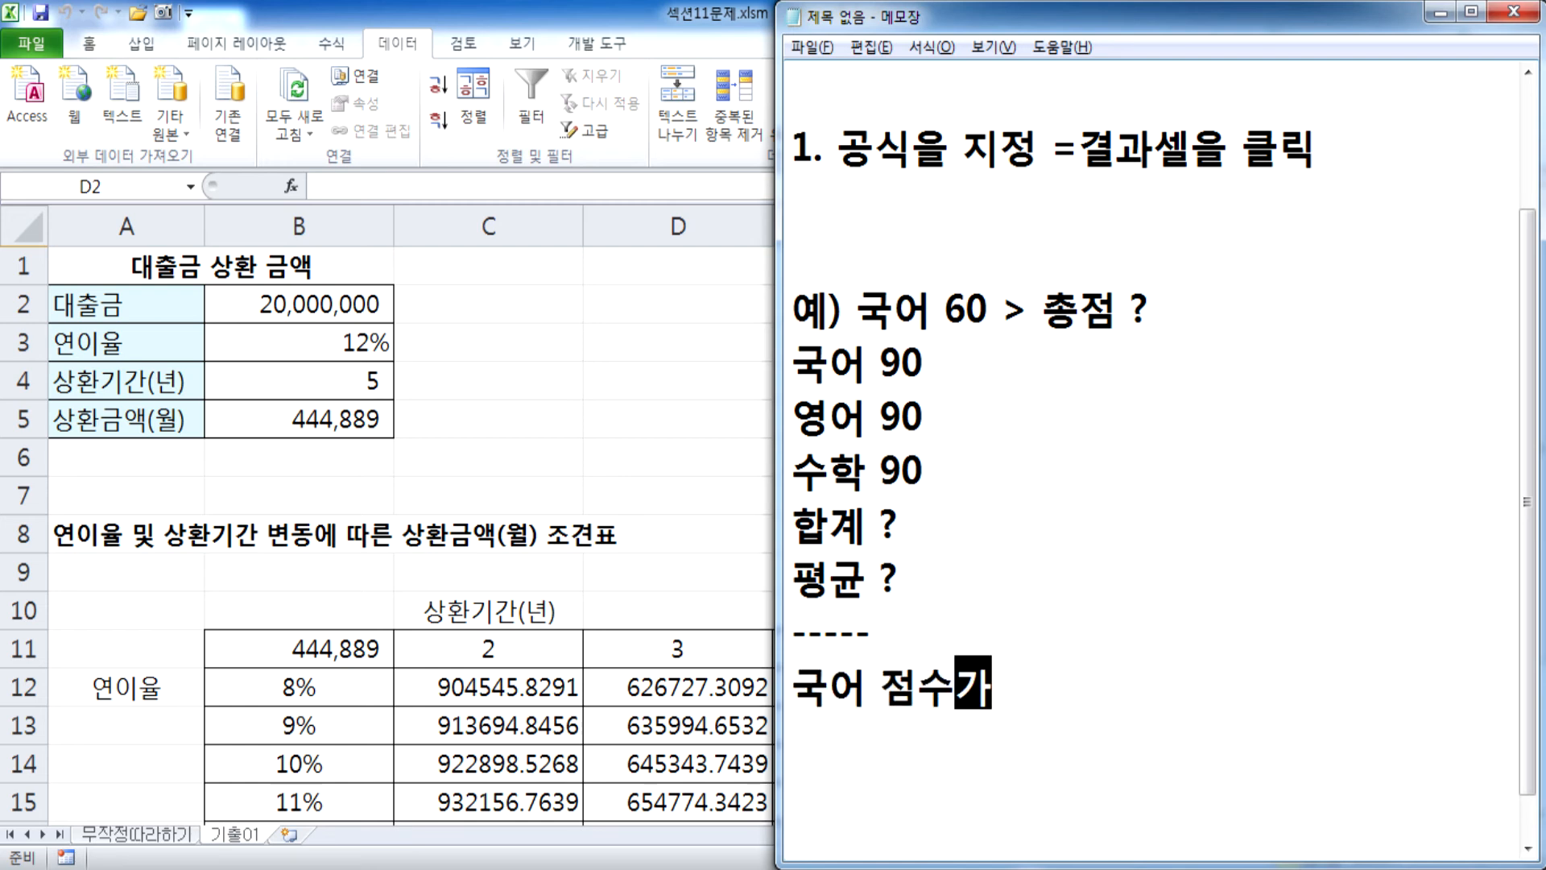
text(동이 있으)
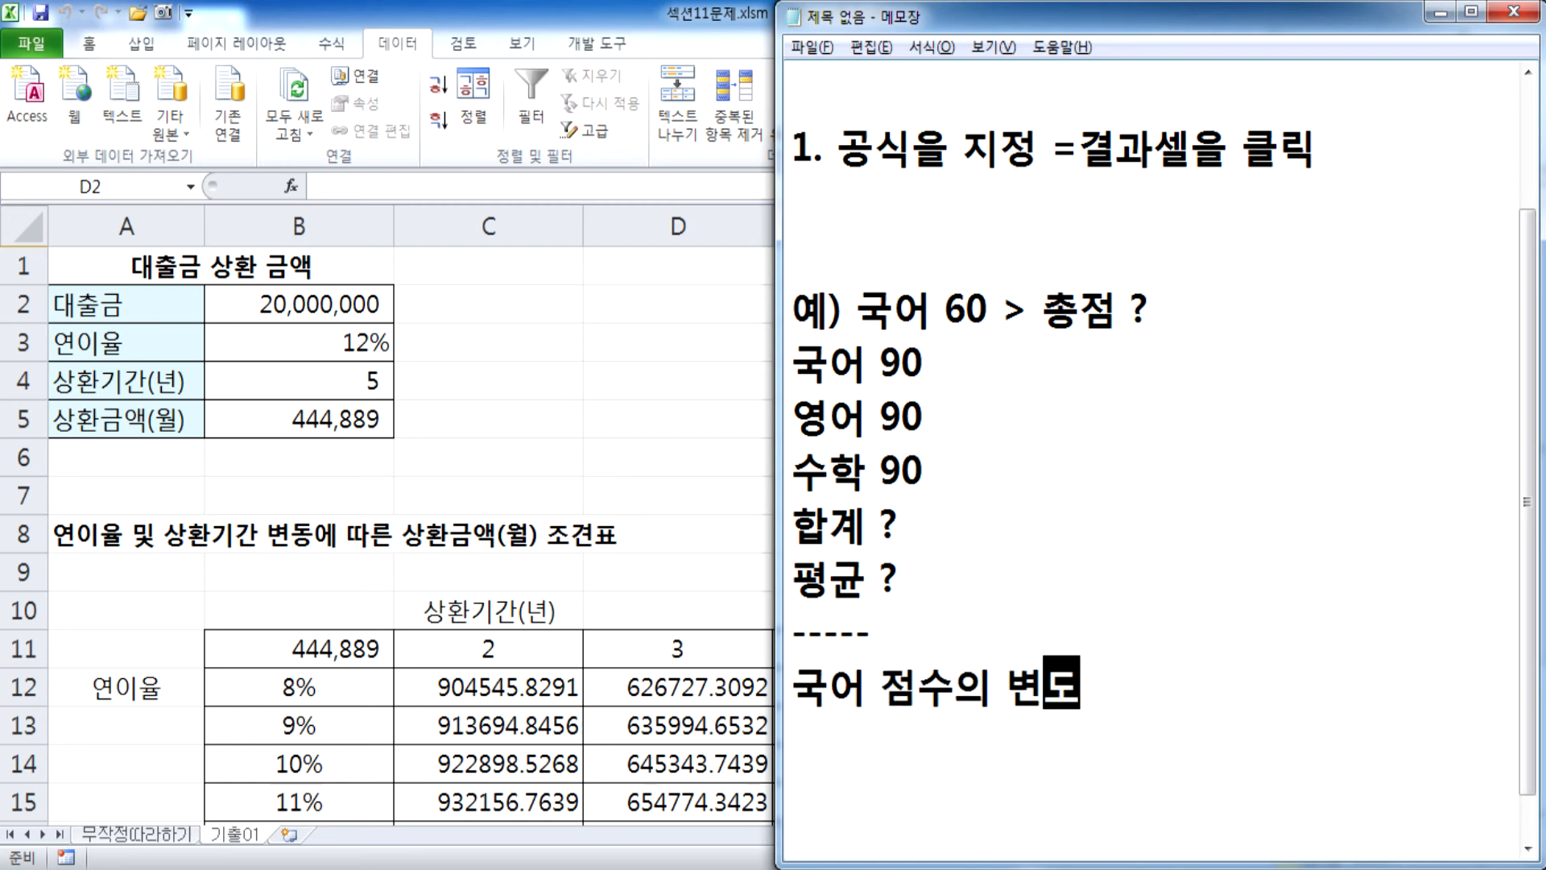
text(면?)
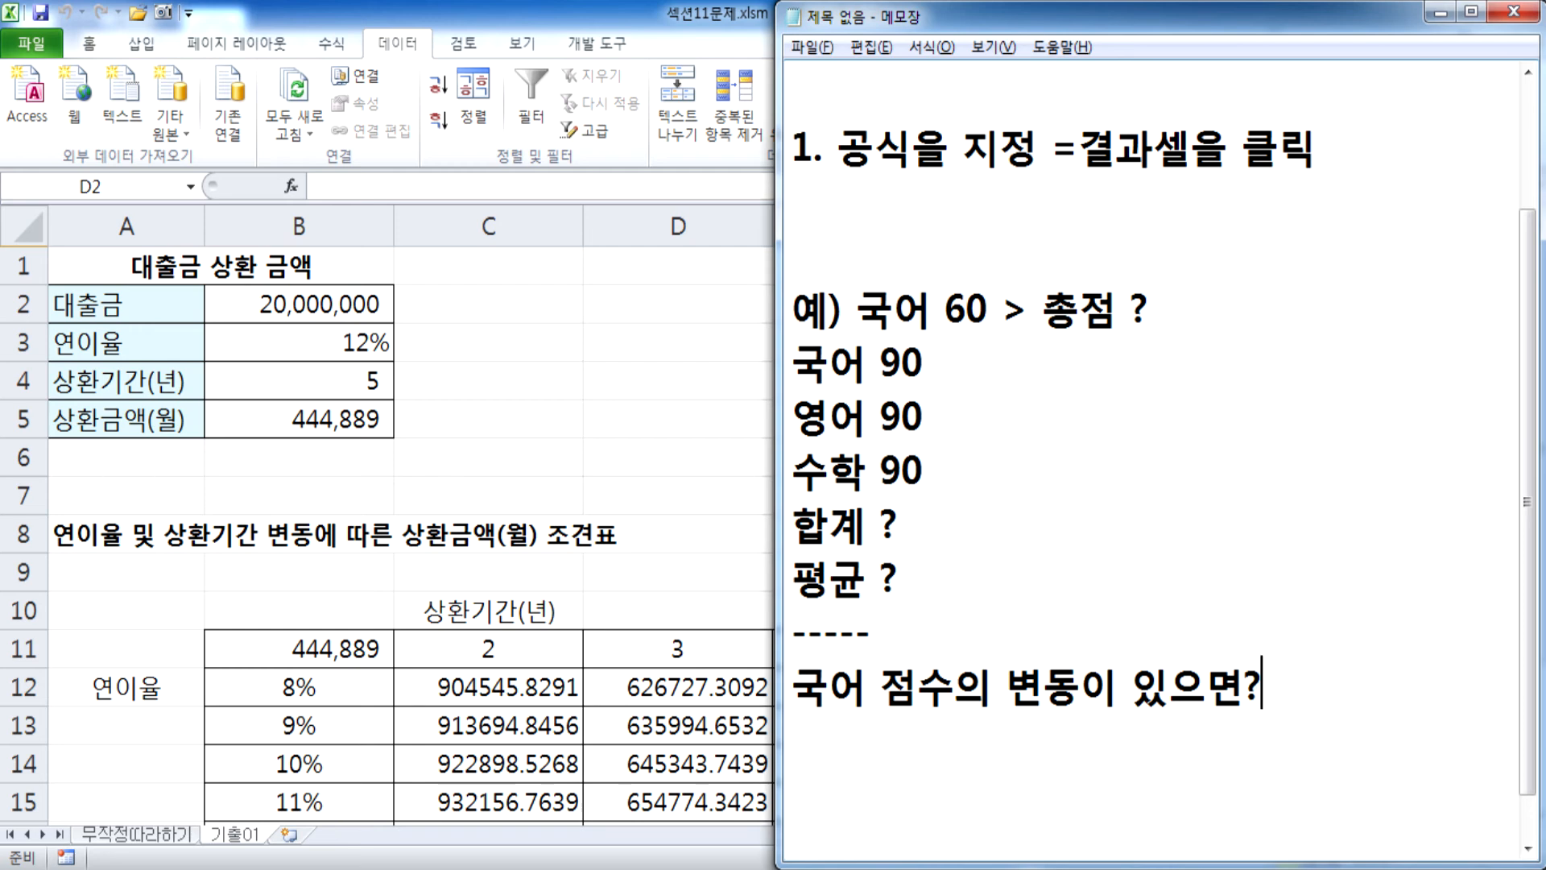
Start a new line below the question with "변동 값이 하나가 아니라 여러 개인 경우에는".
key(Return)
text(변)
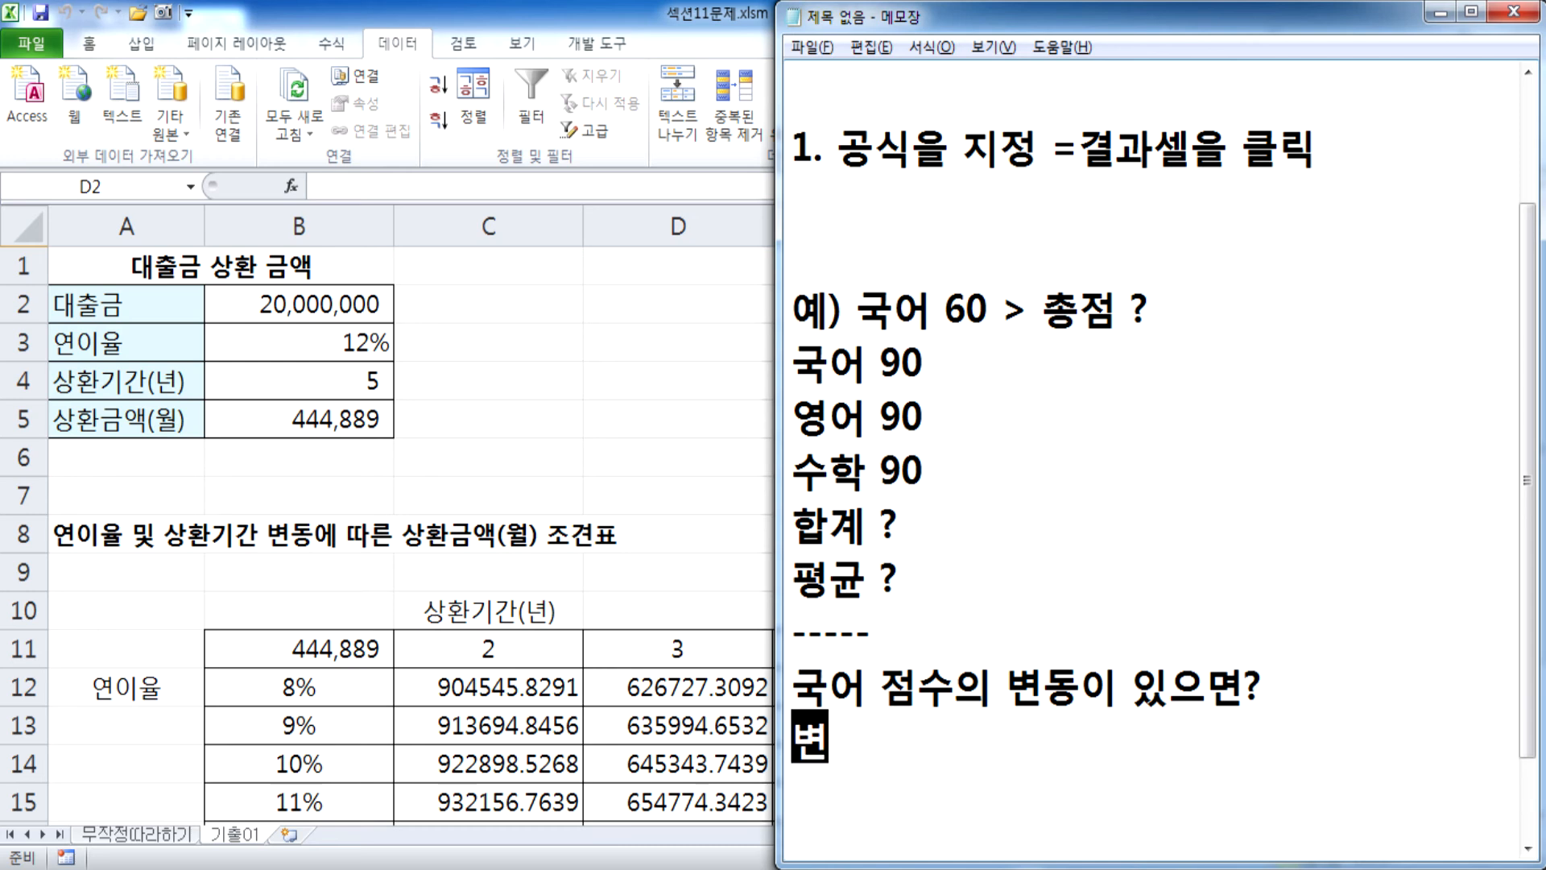
text(동 값이 하)
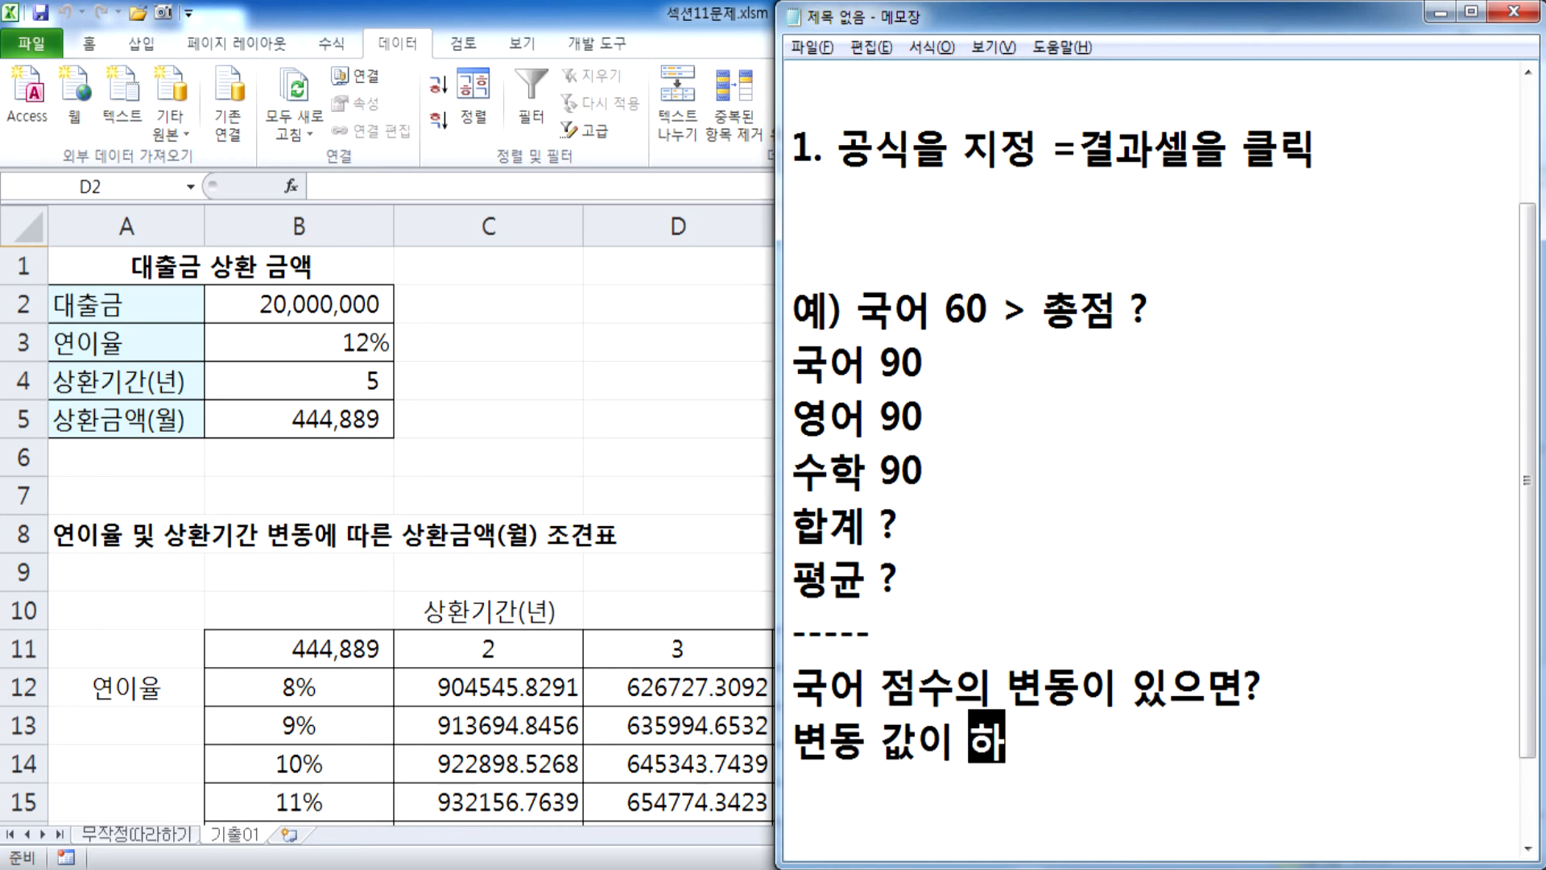
text(나가 아니라 여)
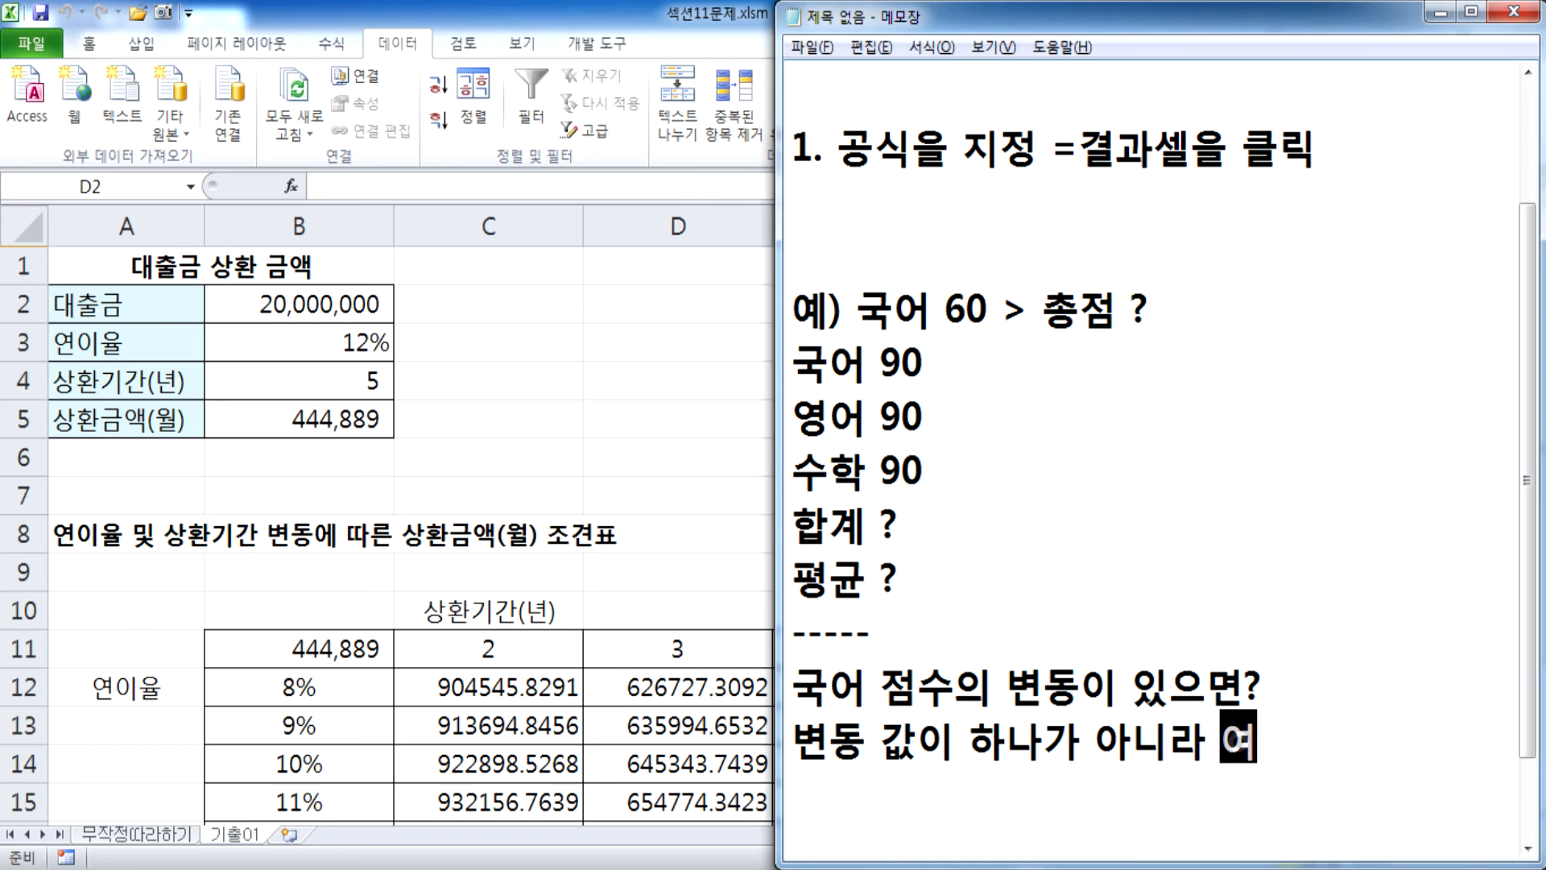
text(러 개인 경우에는)
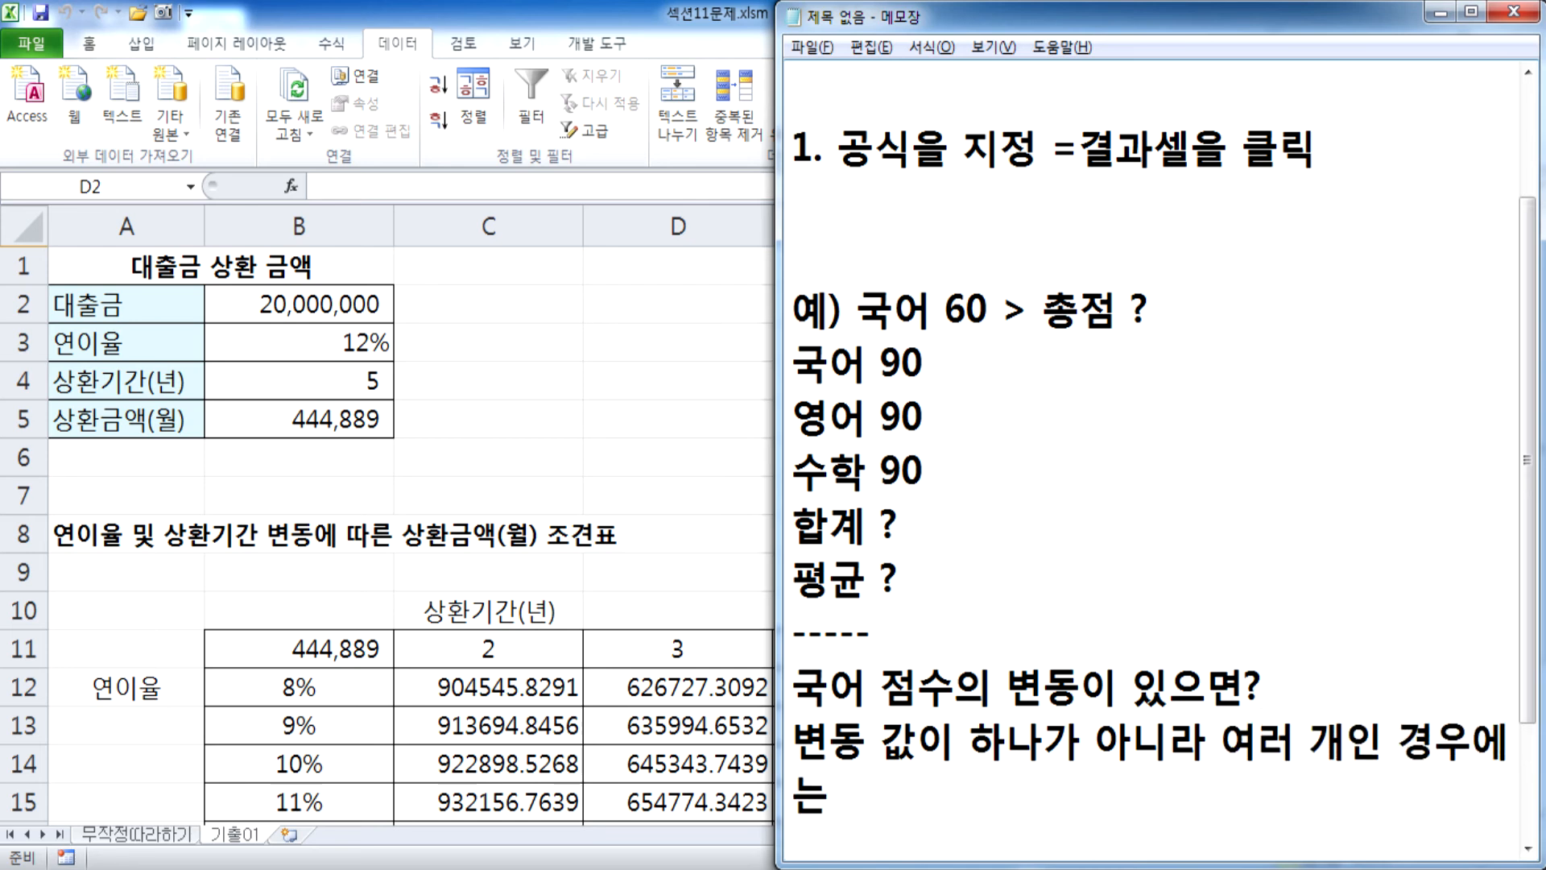
Widen the notes window and complete the line on multiple changing values with "결과도 여러 개로 출력".
drag(777, 309, 274, 149)
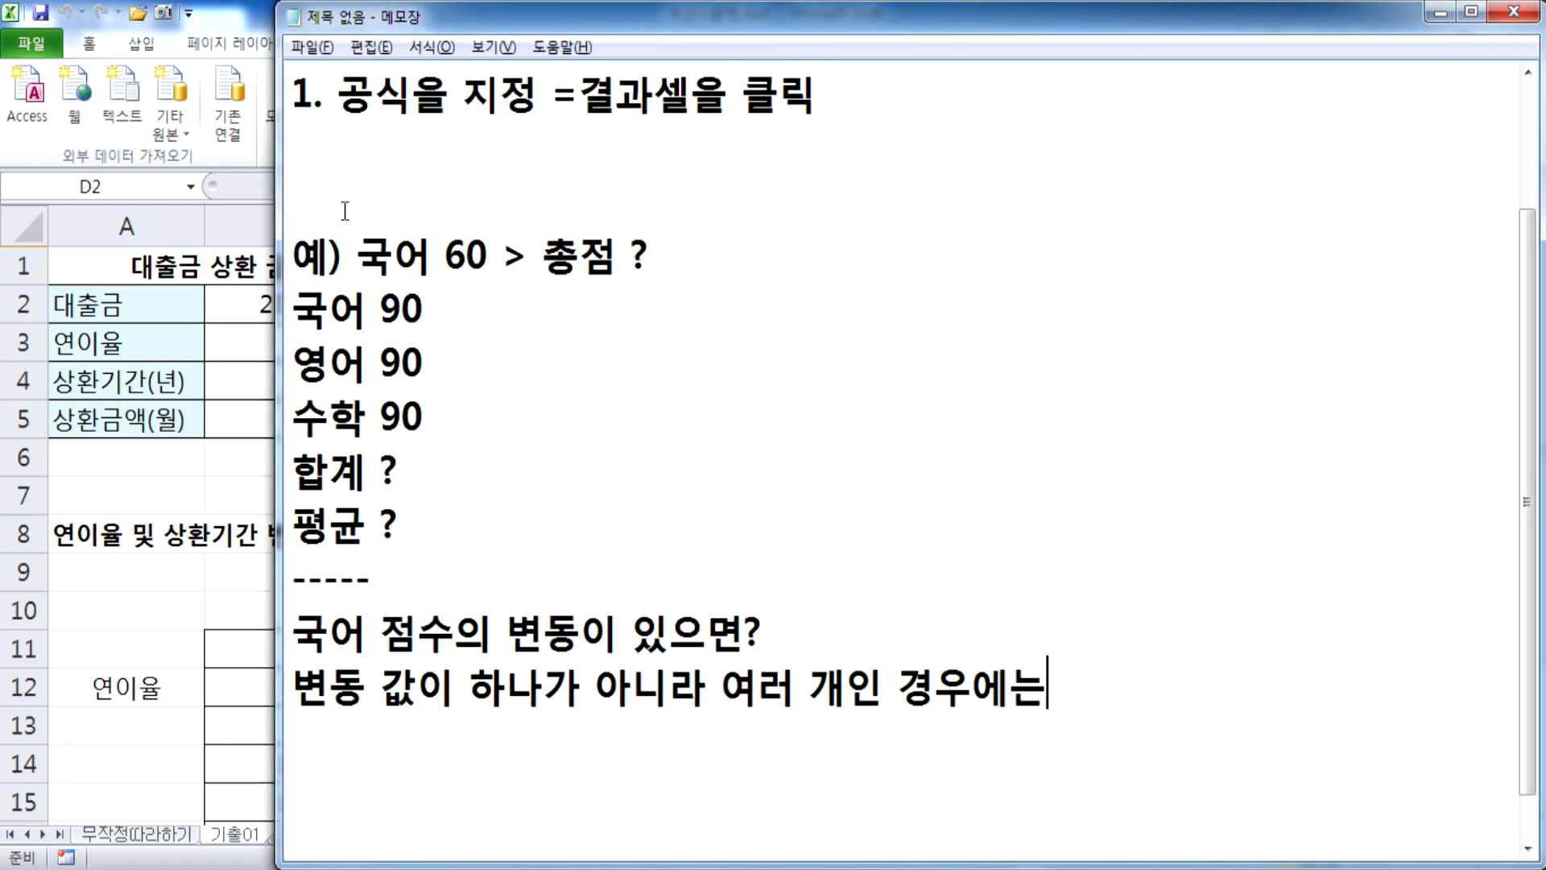
key(Return)
key(Return)
key(Return)
key(Return)
key(Return)
click(1187, 525)
text(겪과도 여)
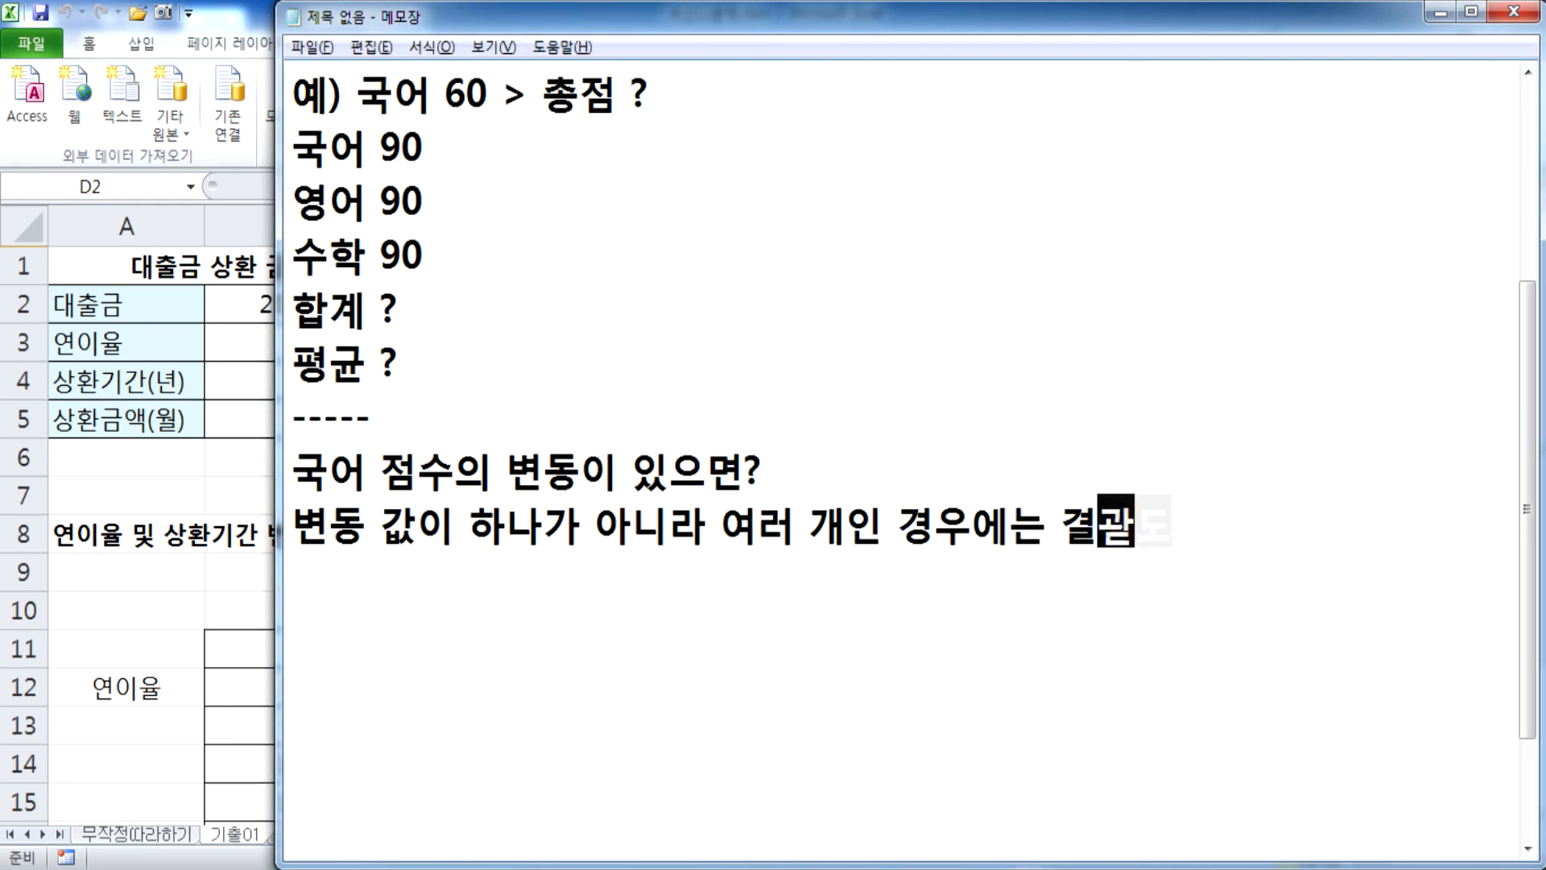
text(러 갤)
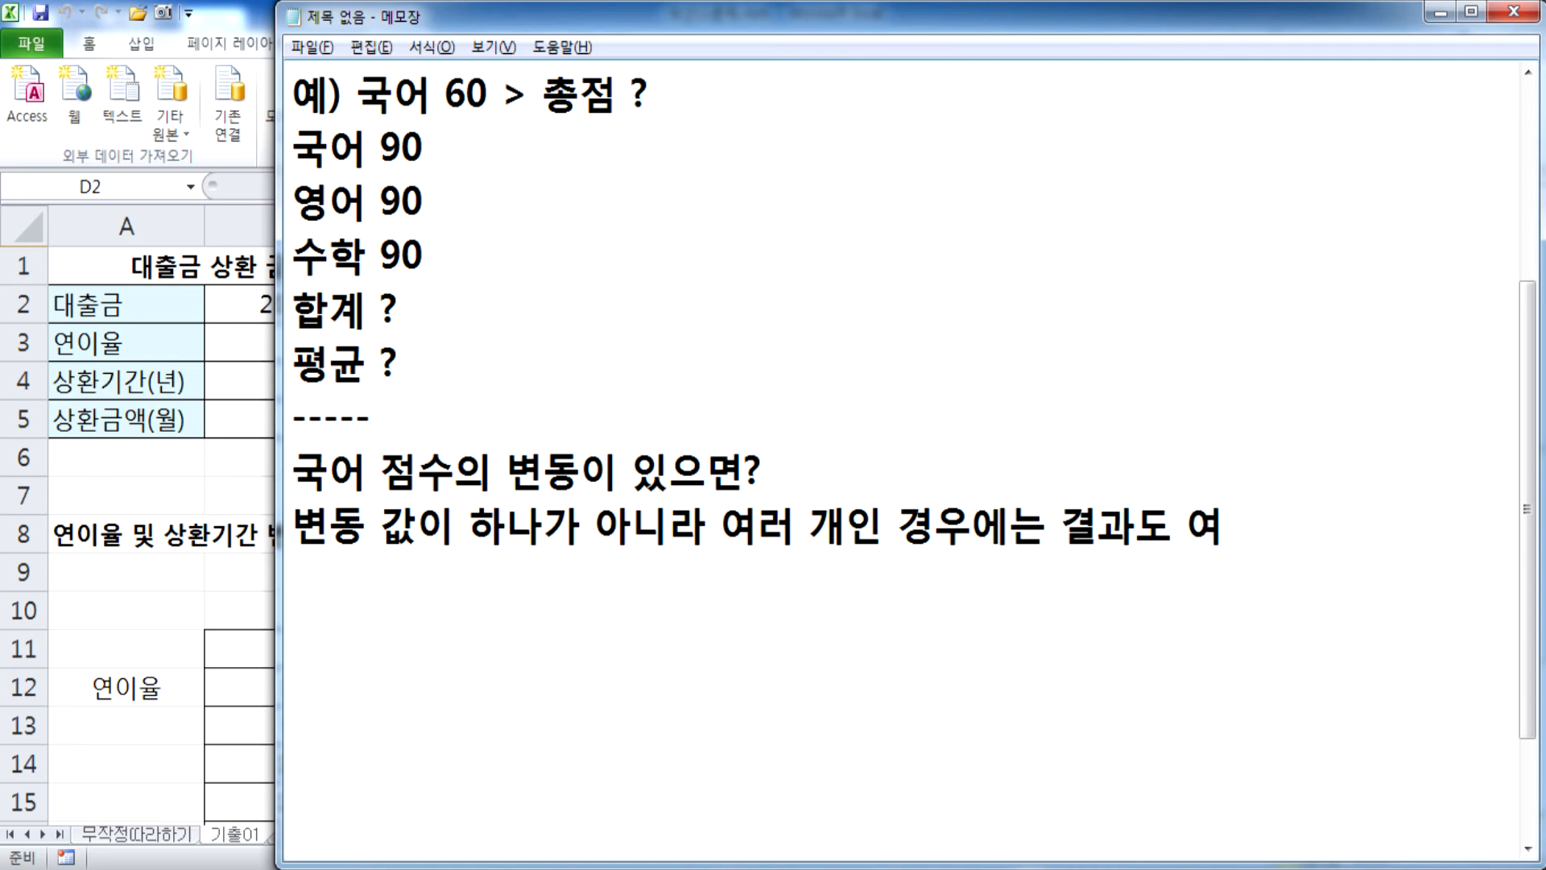
text(로 )
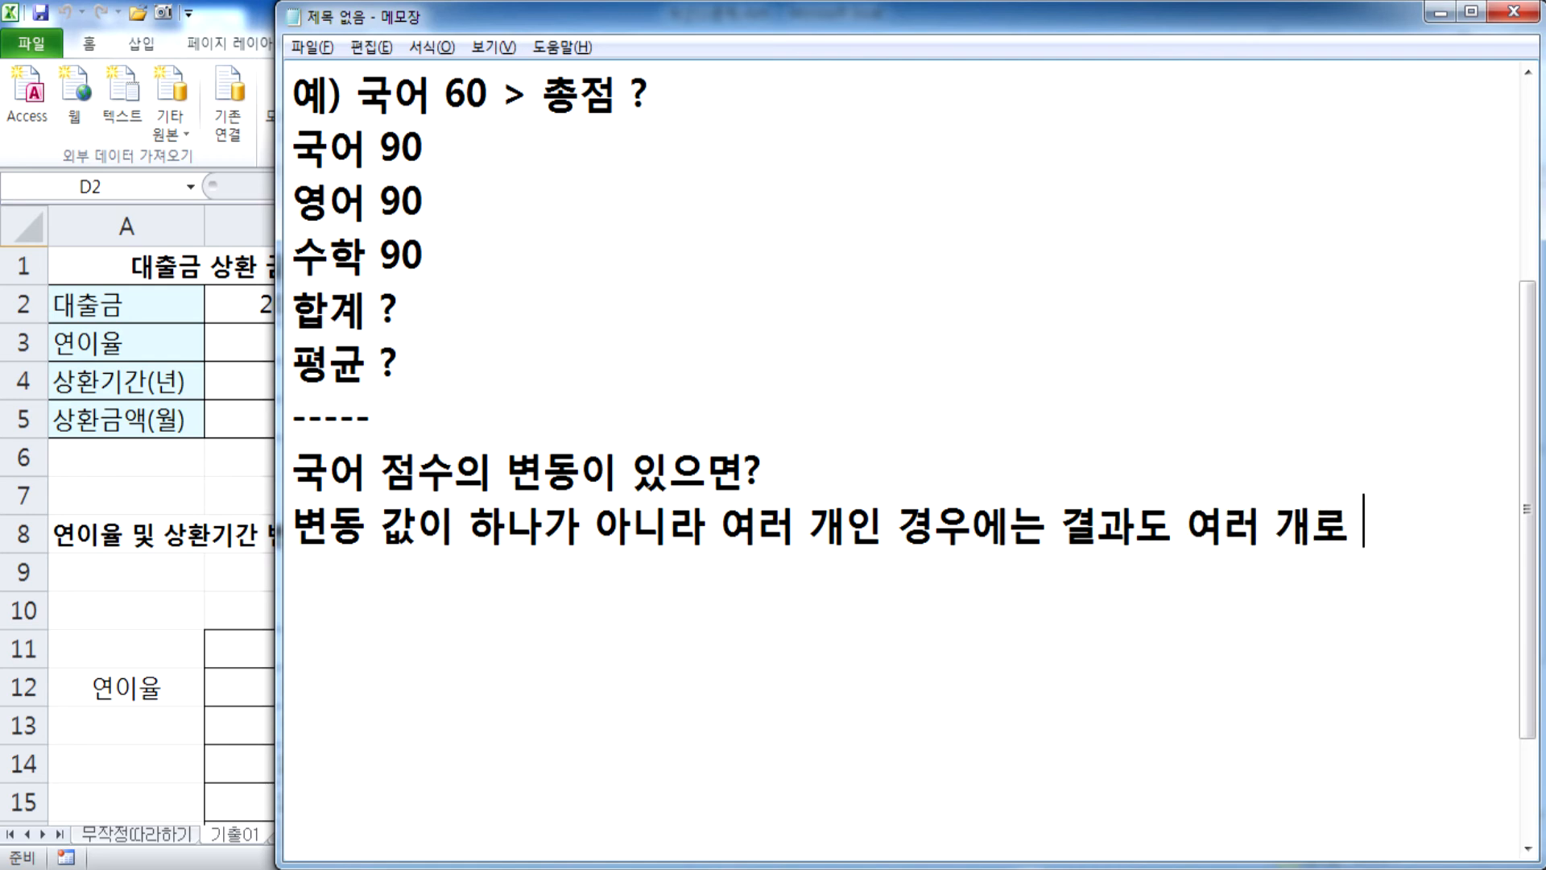
text(출려ㄱ)
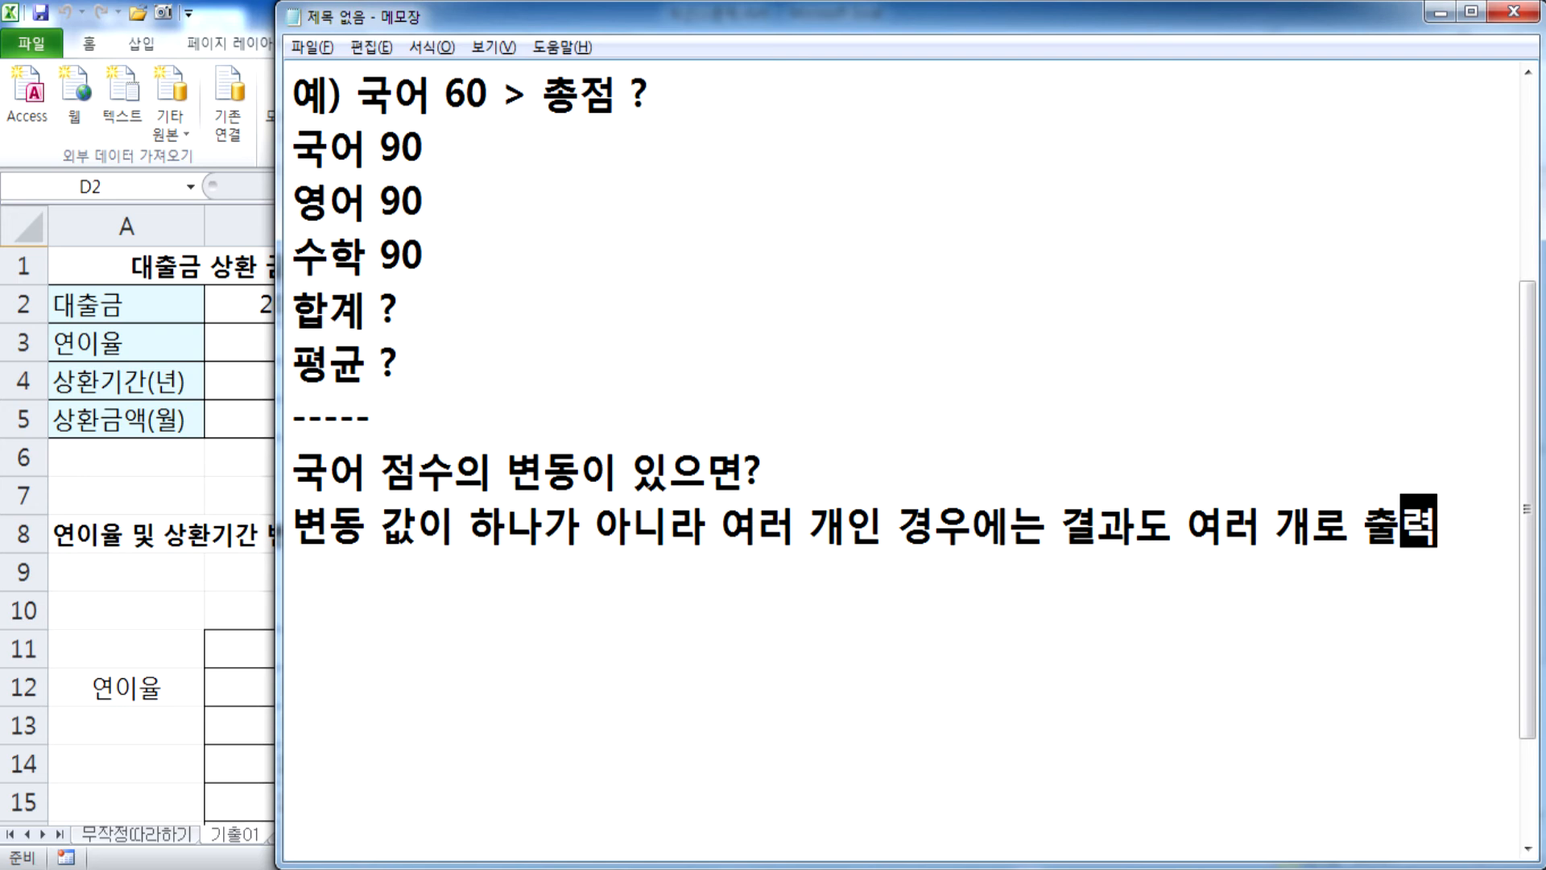
Add the concluding line "이러한 경우에 표로 출력" and start a new line after it.
key(Return)
text(이러한 )
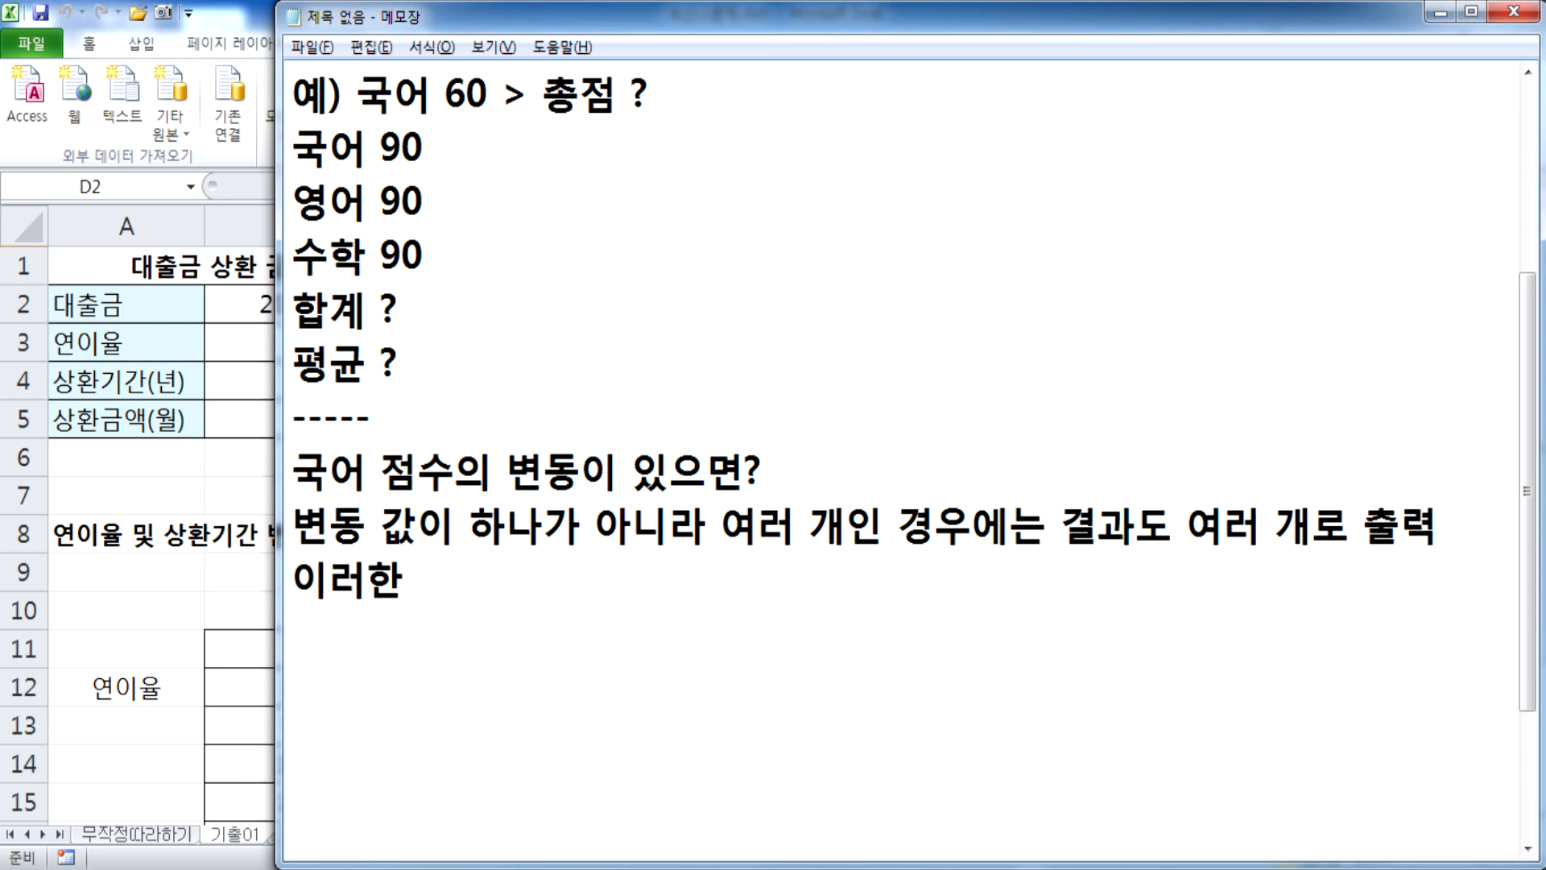
text(경우에 표로 출력)
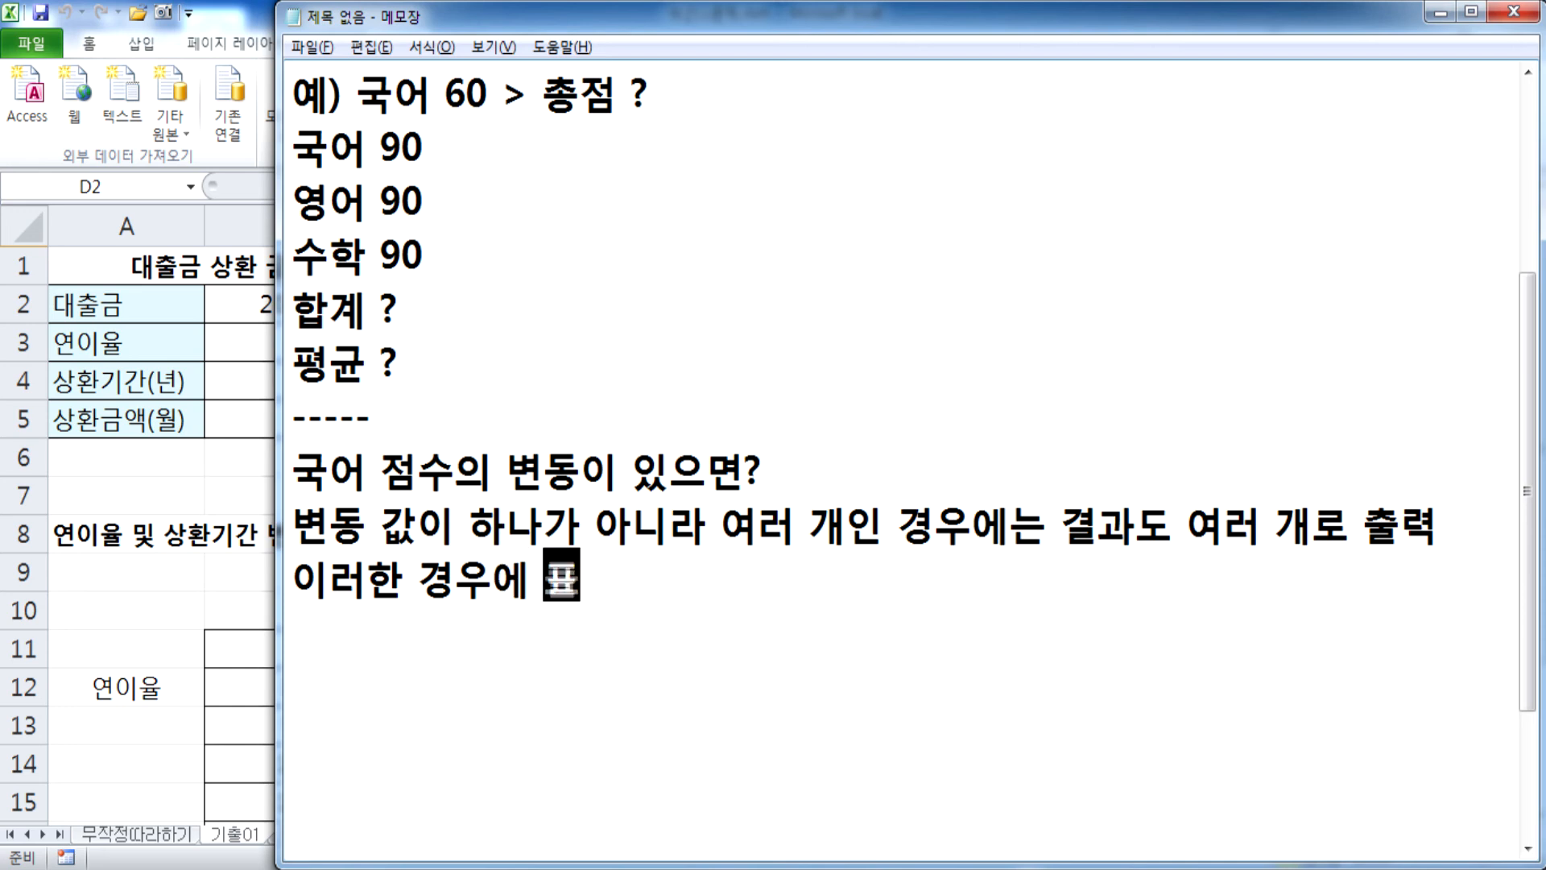
key(Return)
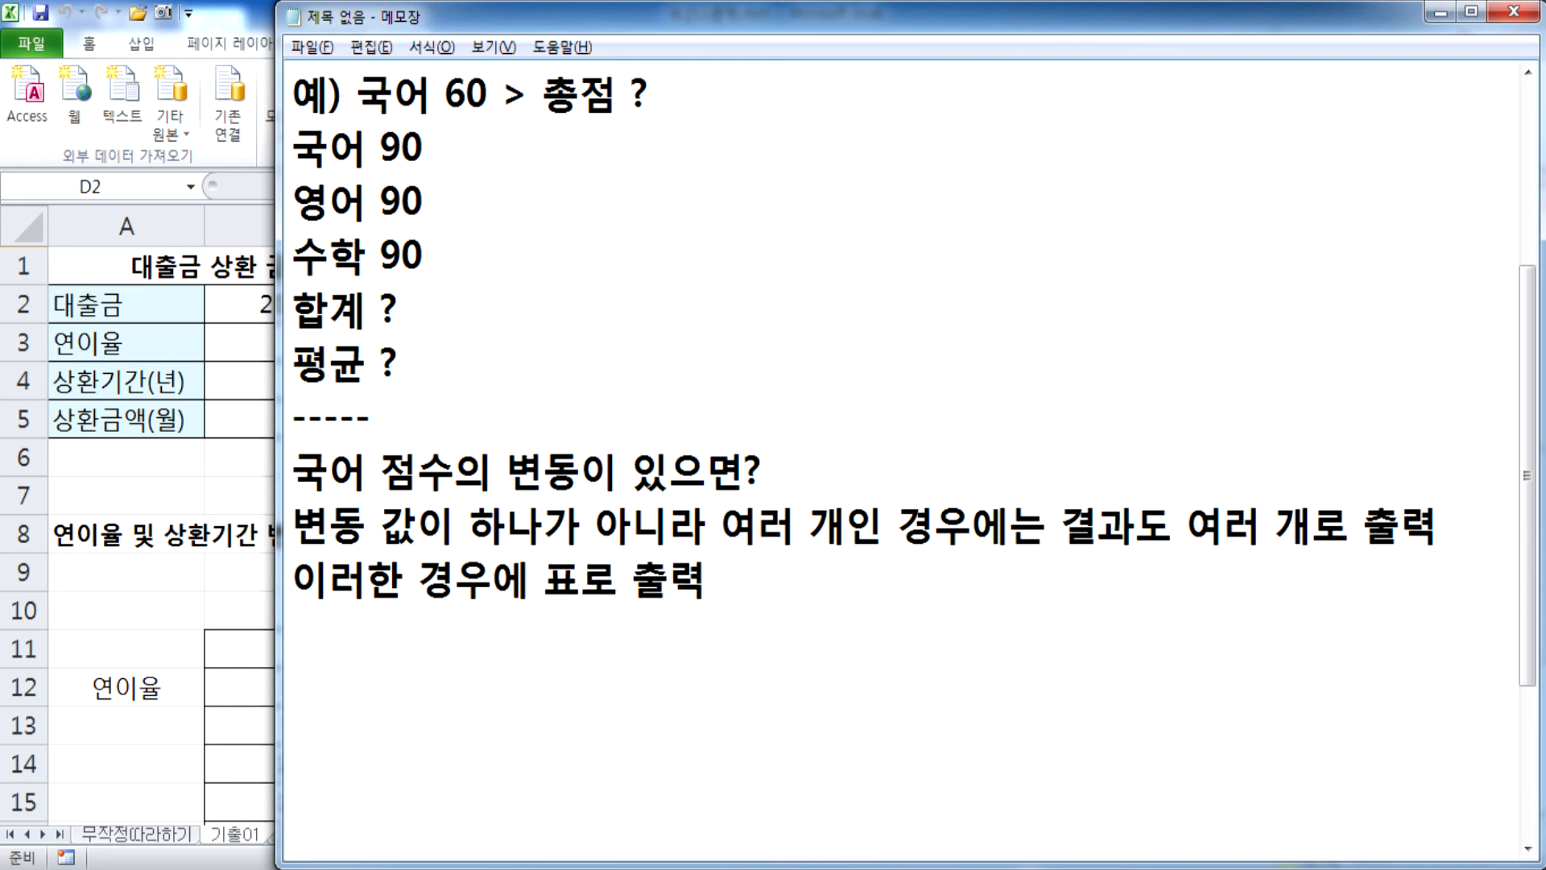
Switch to the Excel workbook and review input cells B3:B4, the repayment periods in C11:F11 and the interest rates in B12:B18.
key(alt+Tab)
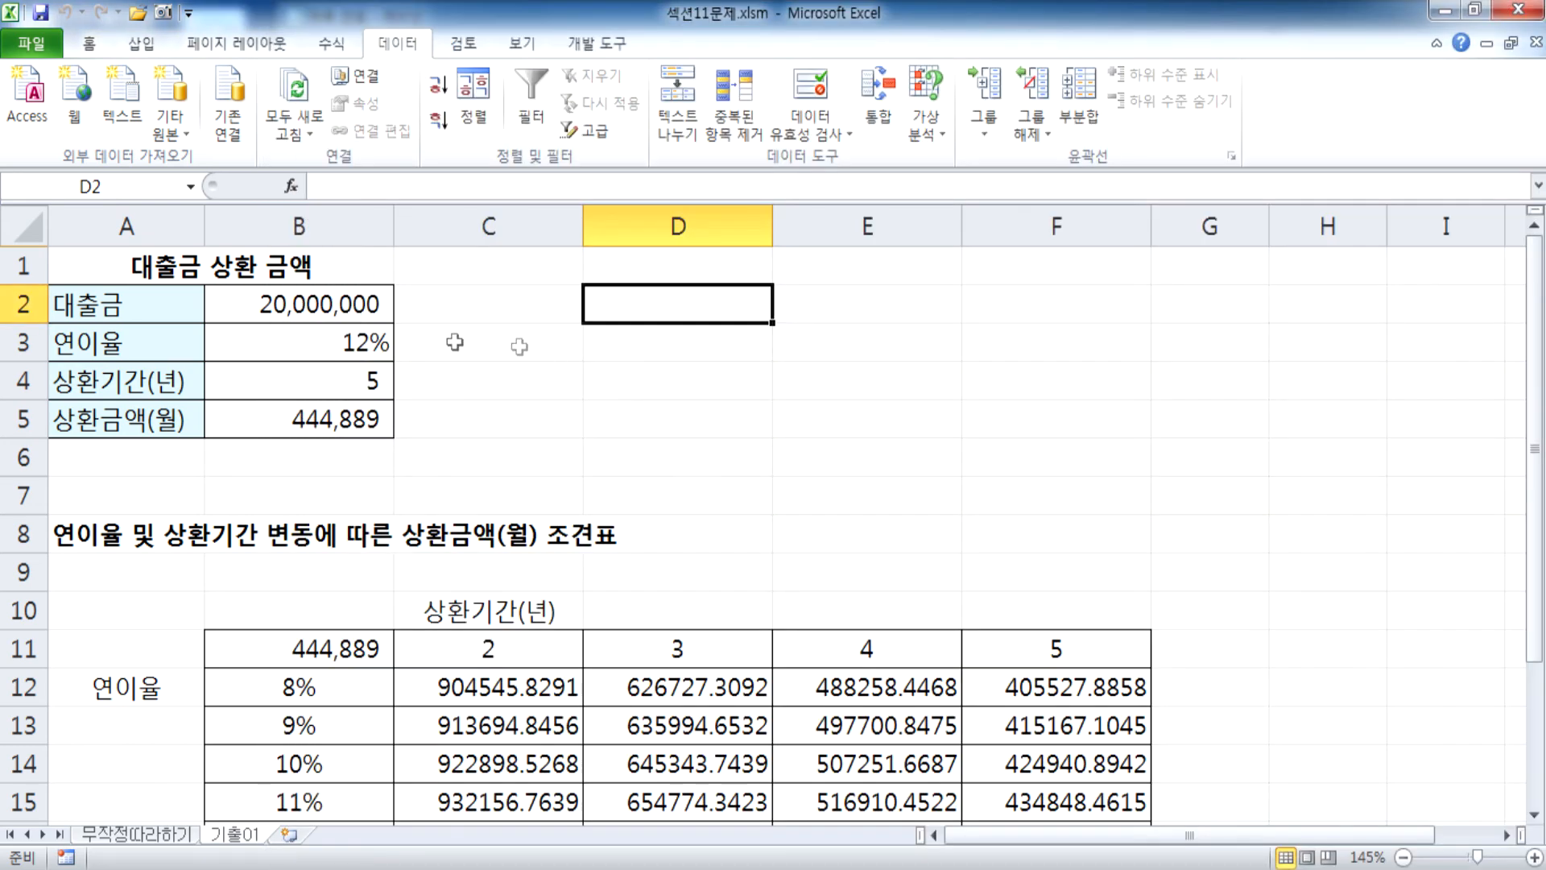
click(320, 357)
drag(319, 357, 319, 377)
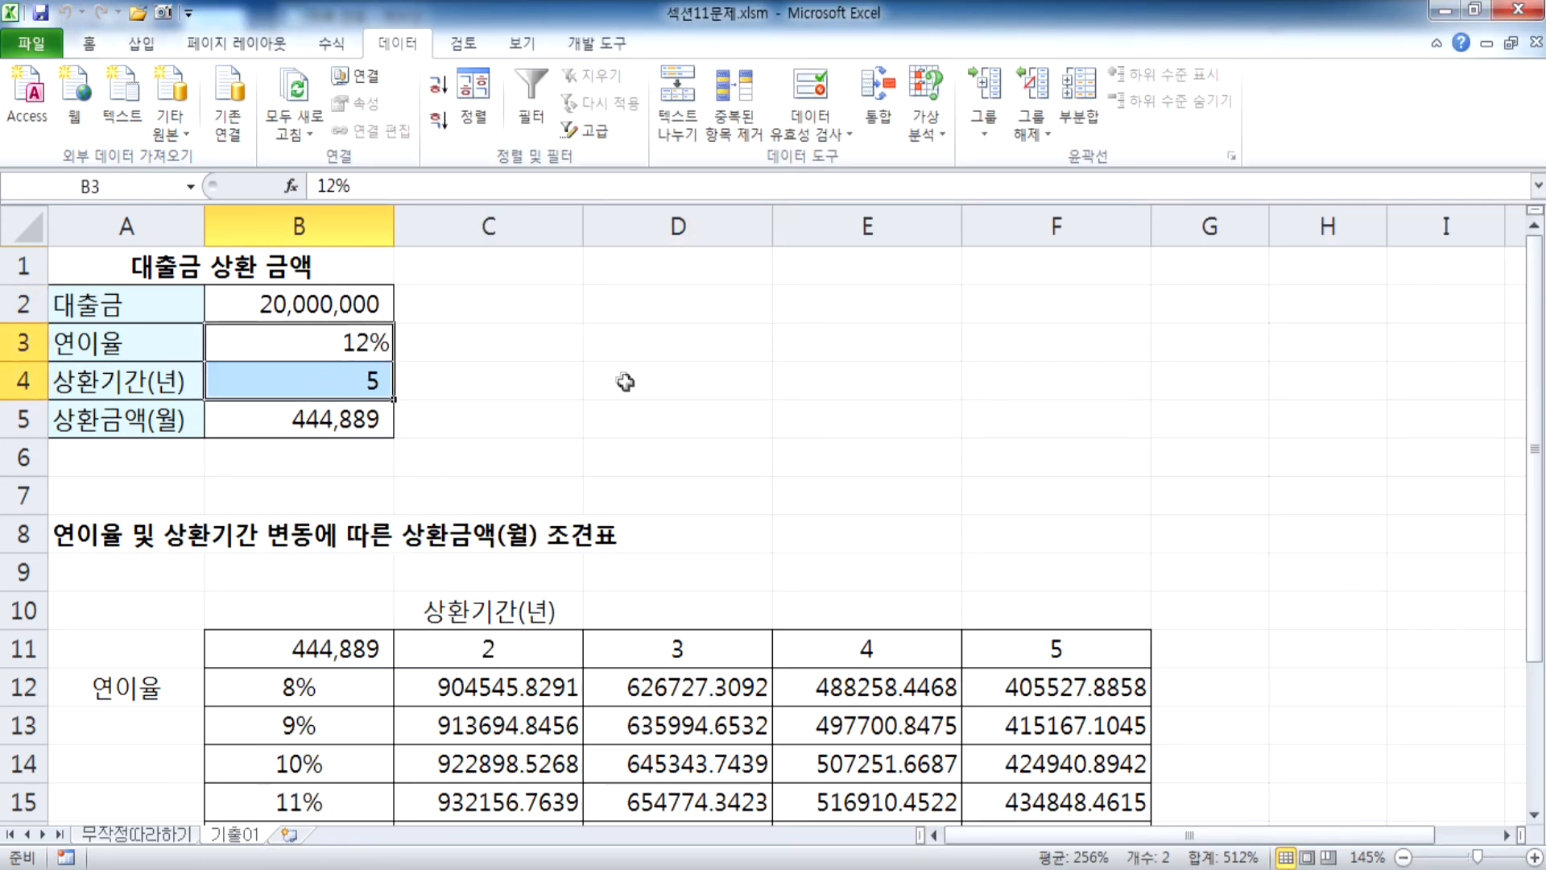
scroll(621, 379, down, 2)
drag(463, 420, 1084, 418)
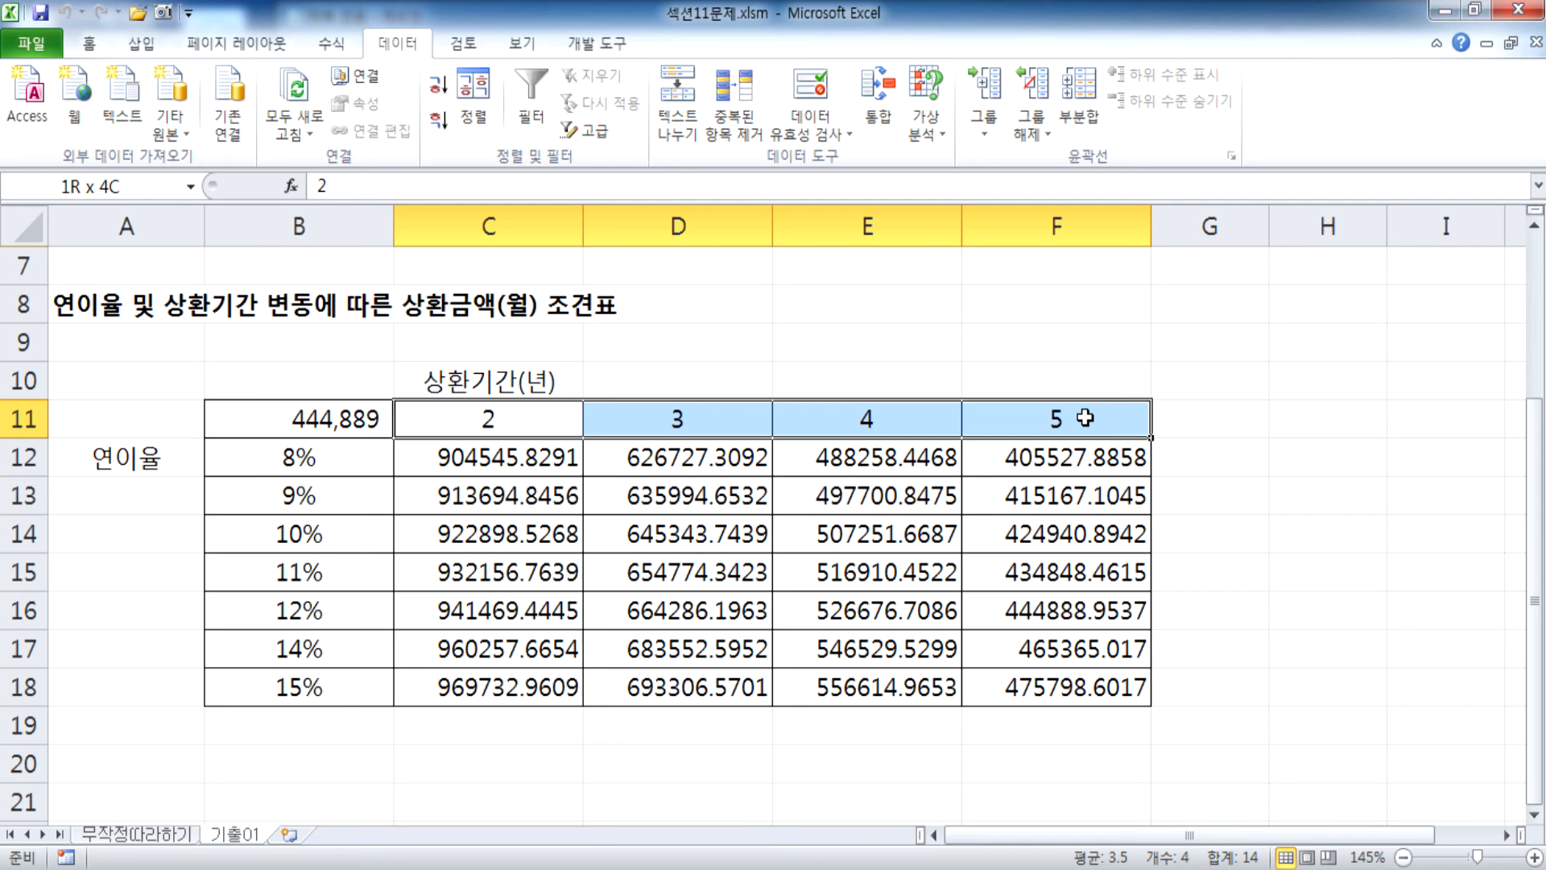
drag(289, 455, 292, 684)
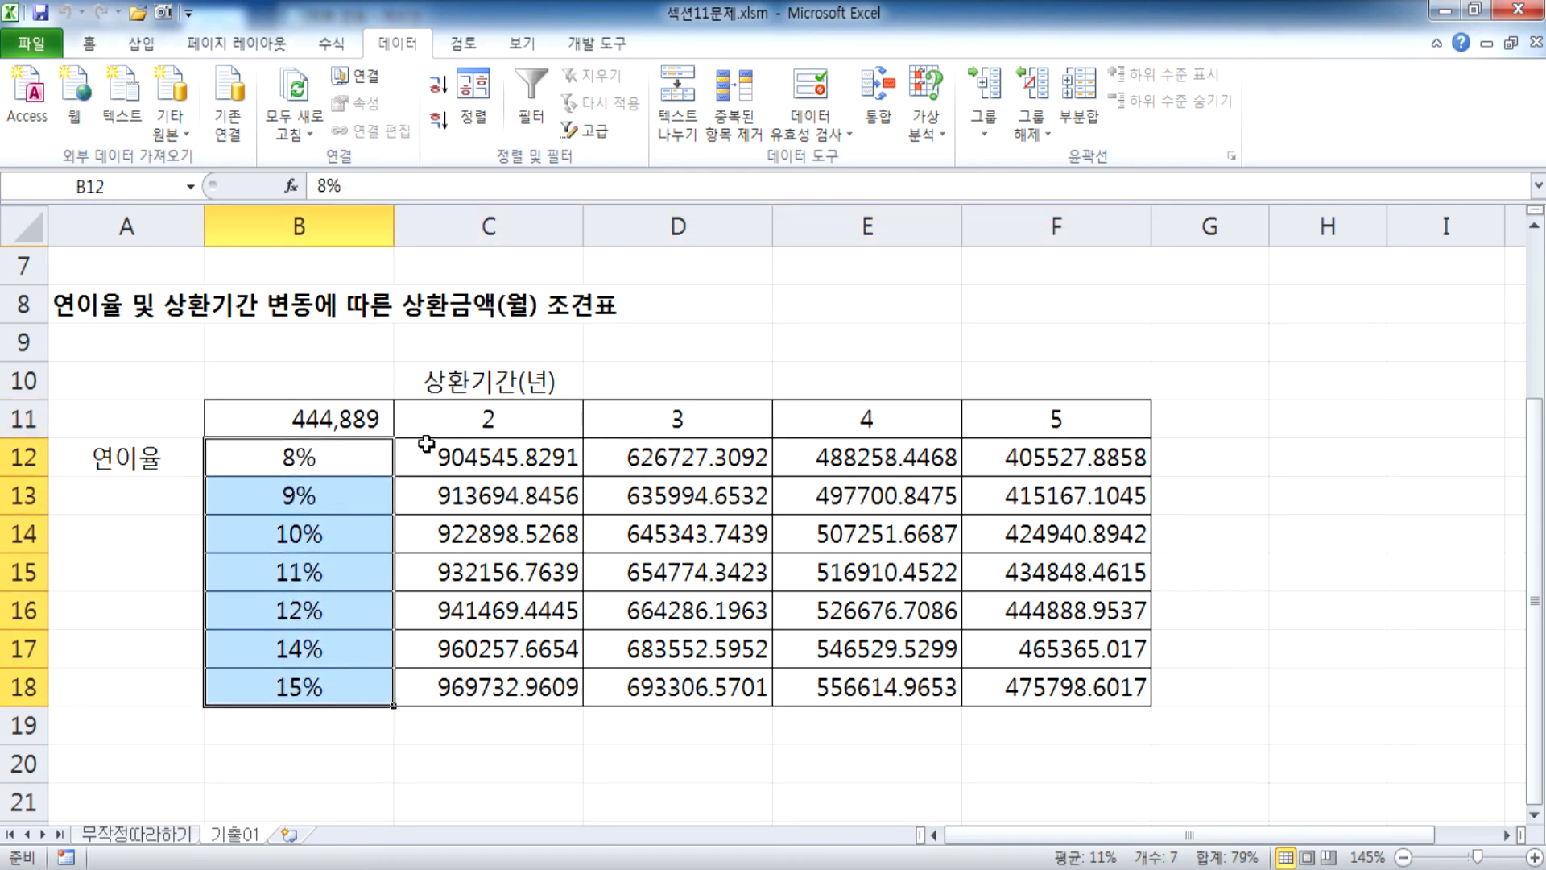
Set 연이율 in B3 to 8% and 상환기간(년) in B4 to 2.
scroll(420, 438, up, 2)
click(330, 351)
text(8%)
key(Return)
text(2)
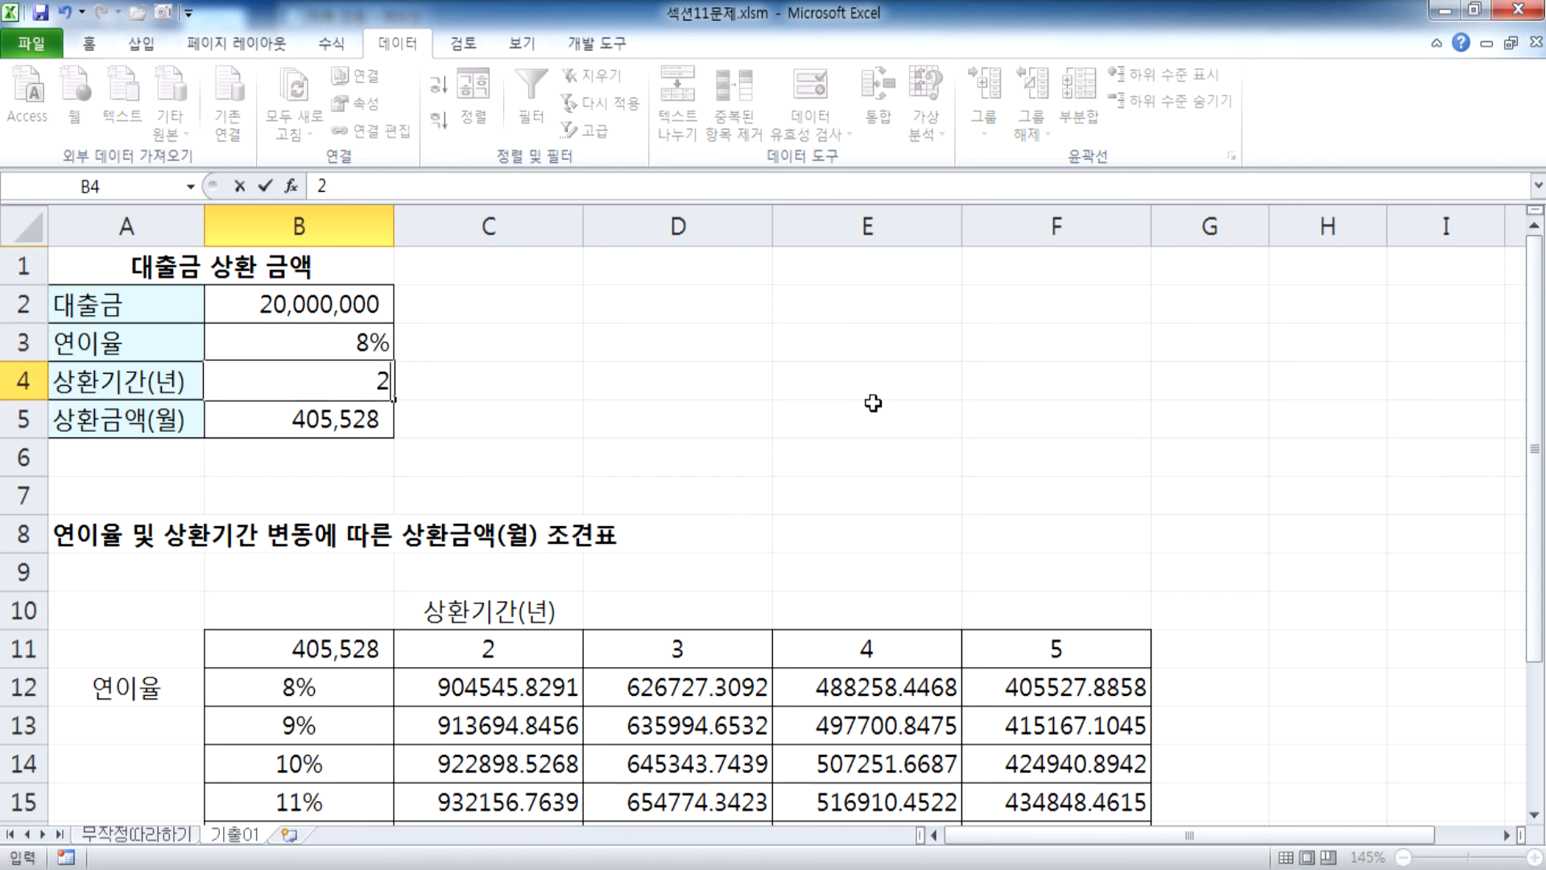
key(Return)
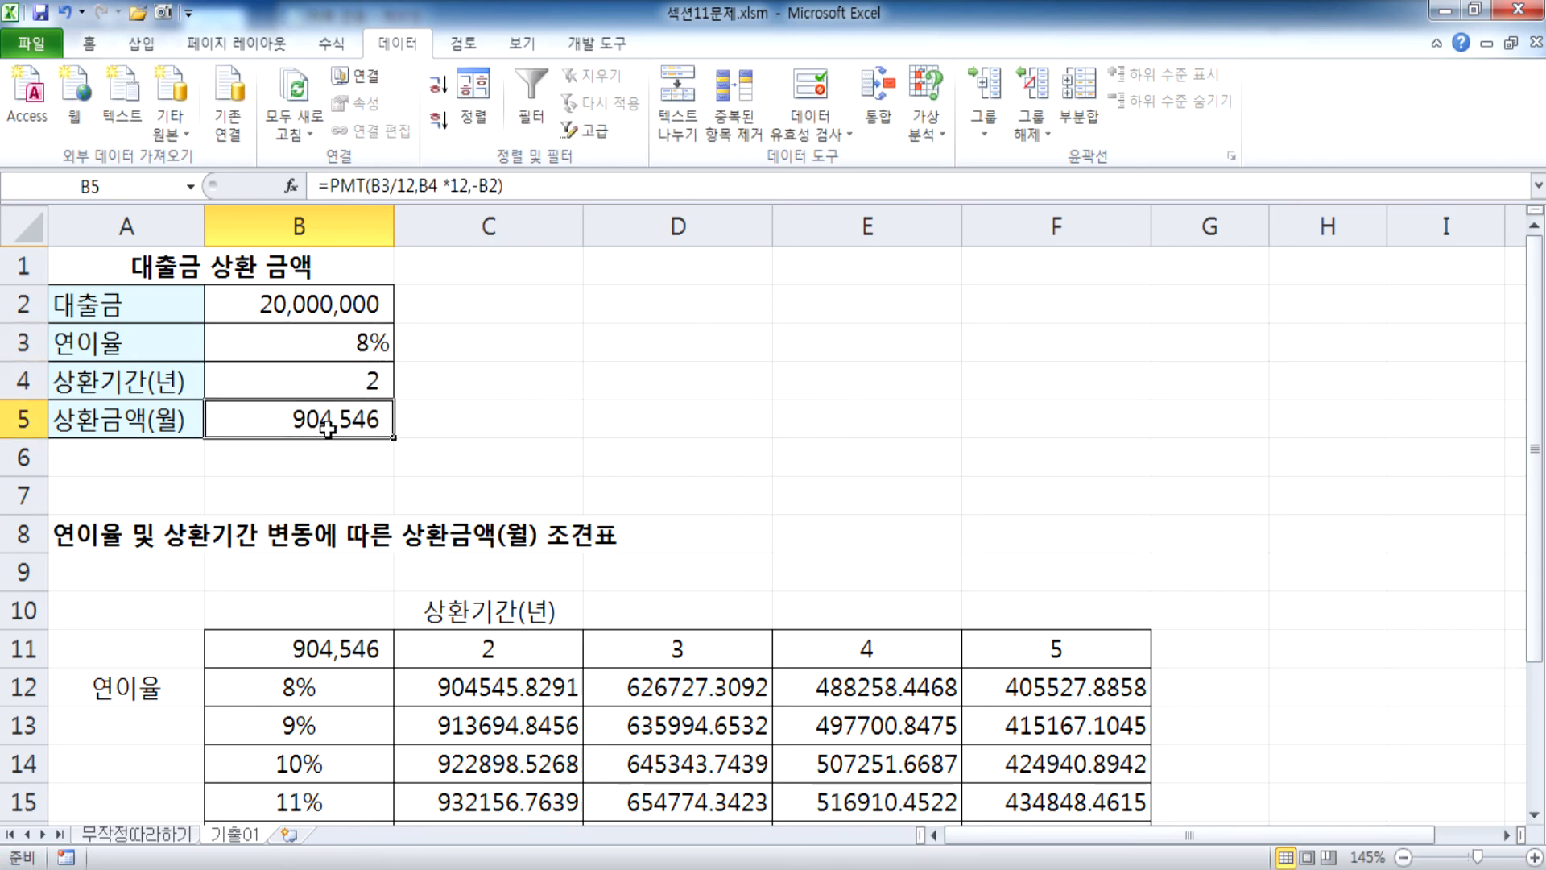
Try 9% and then 10% as the 연이율 in B3, keeping the two-year period.
click(283, 354)
text(9)
key(Return)
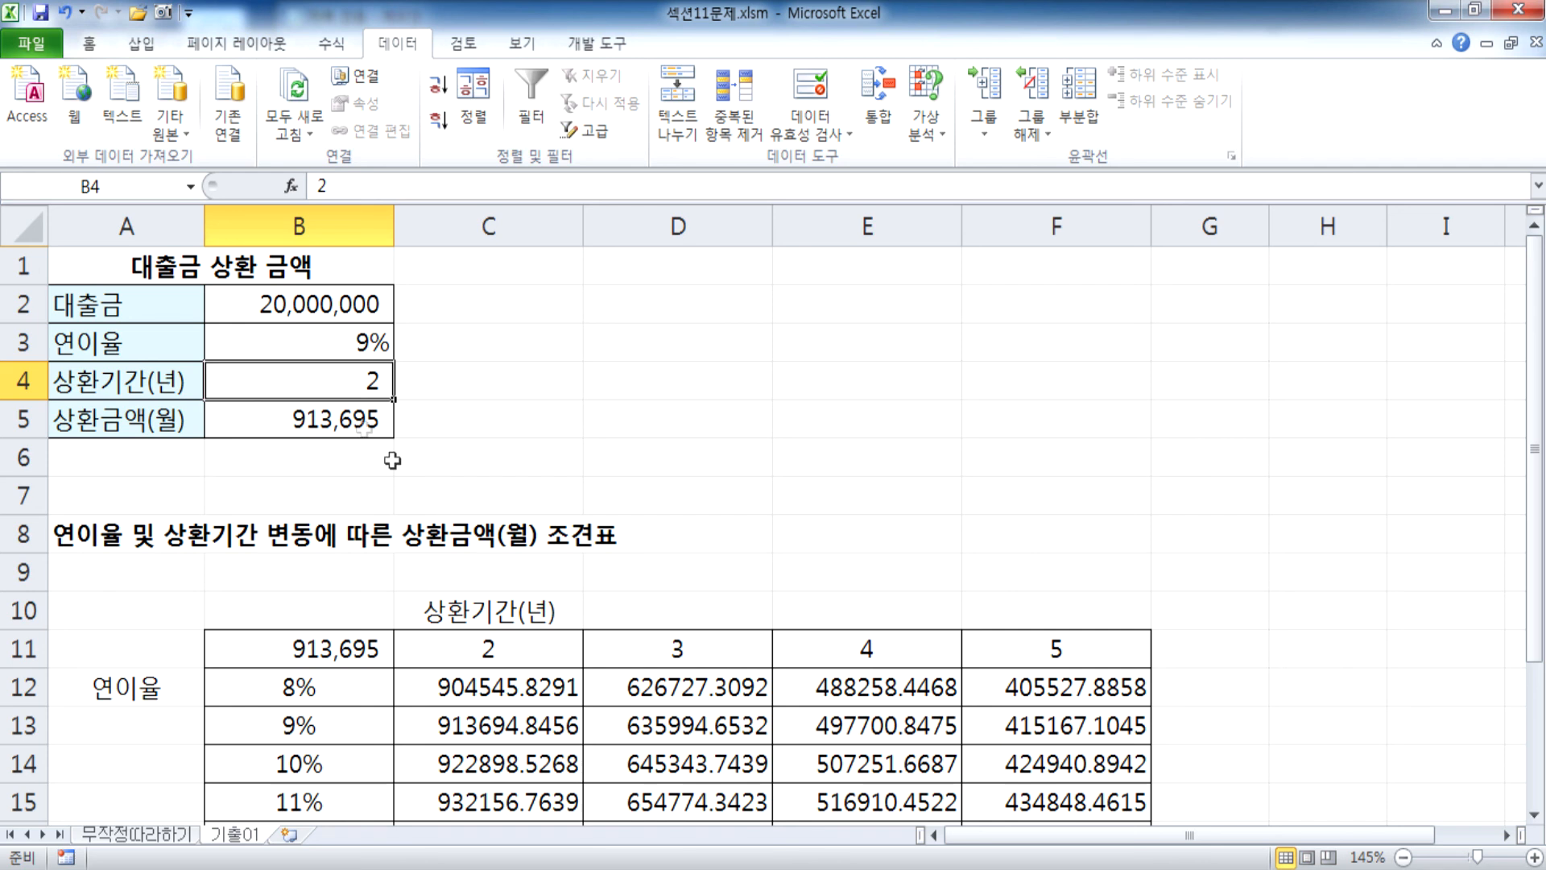
click(327, 355)
text(10)
key(Return)
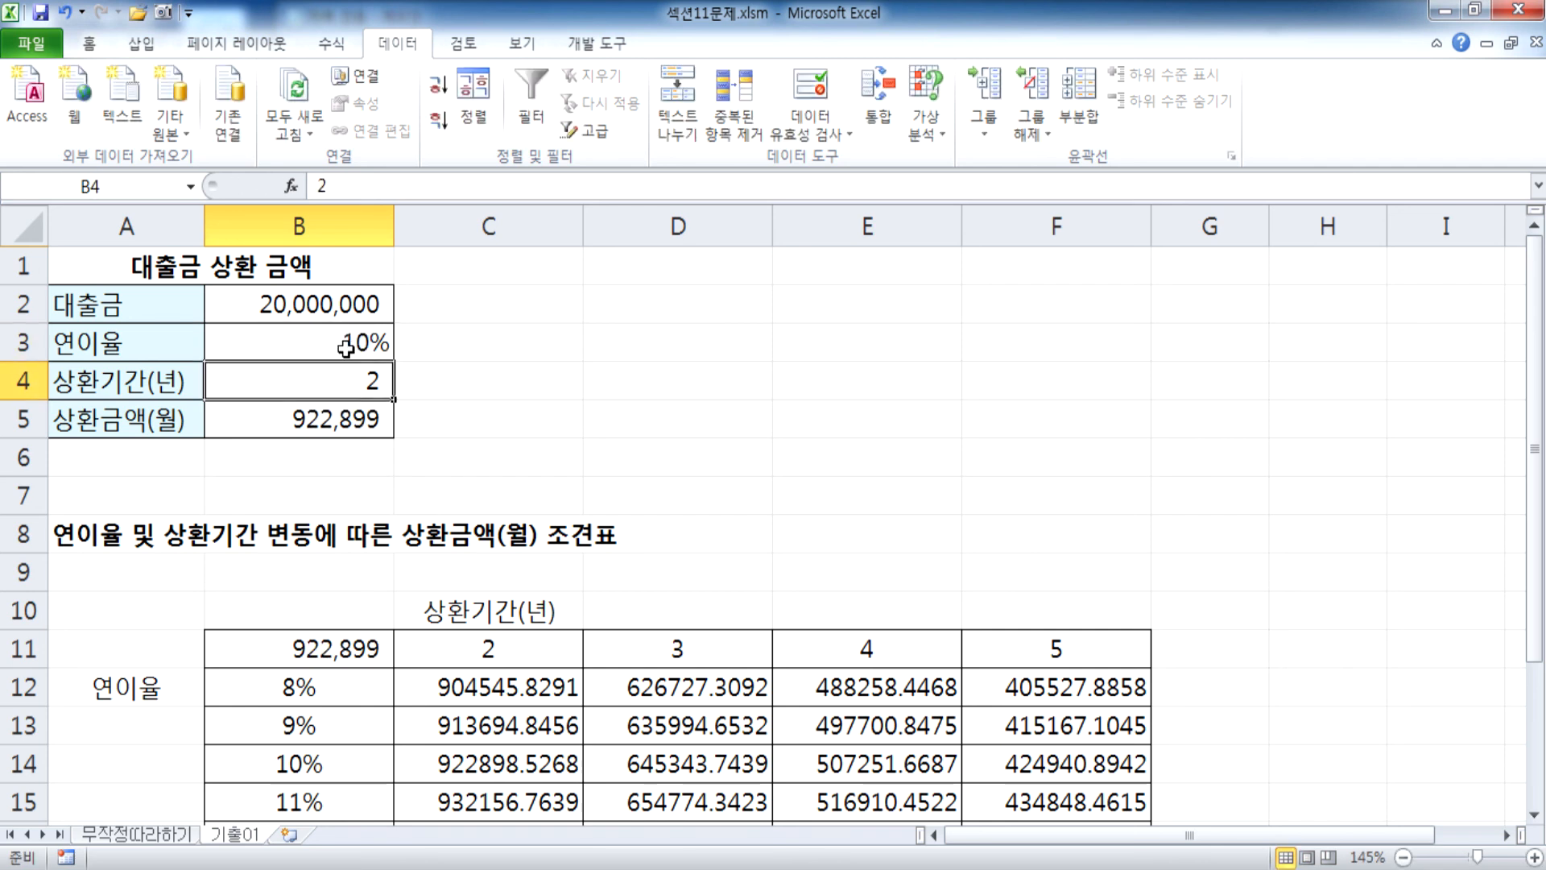
Set 연이율 in B3 to 8% and 상환기간(년) in B4 to 5.
click(352, 329)
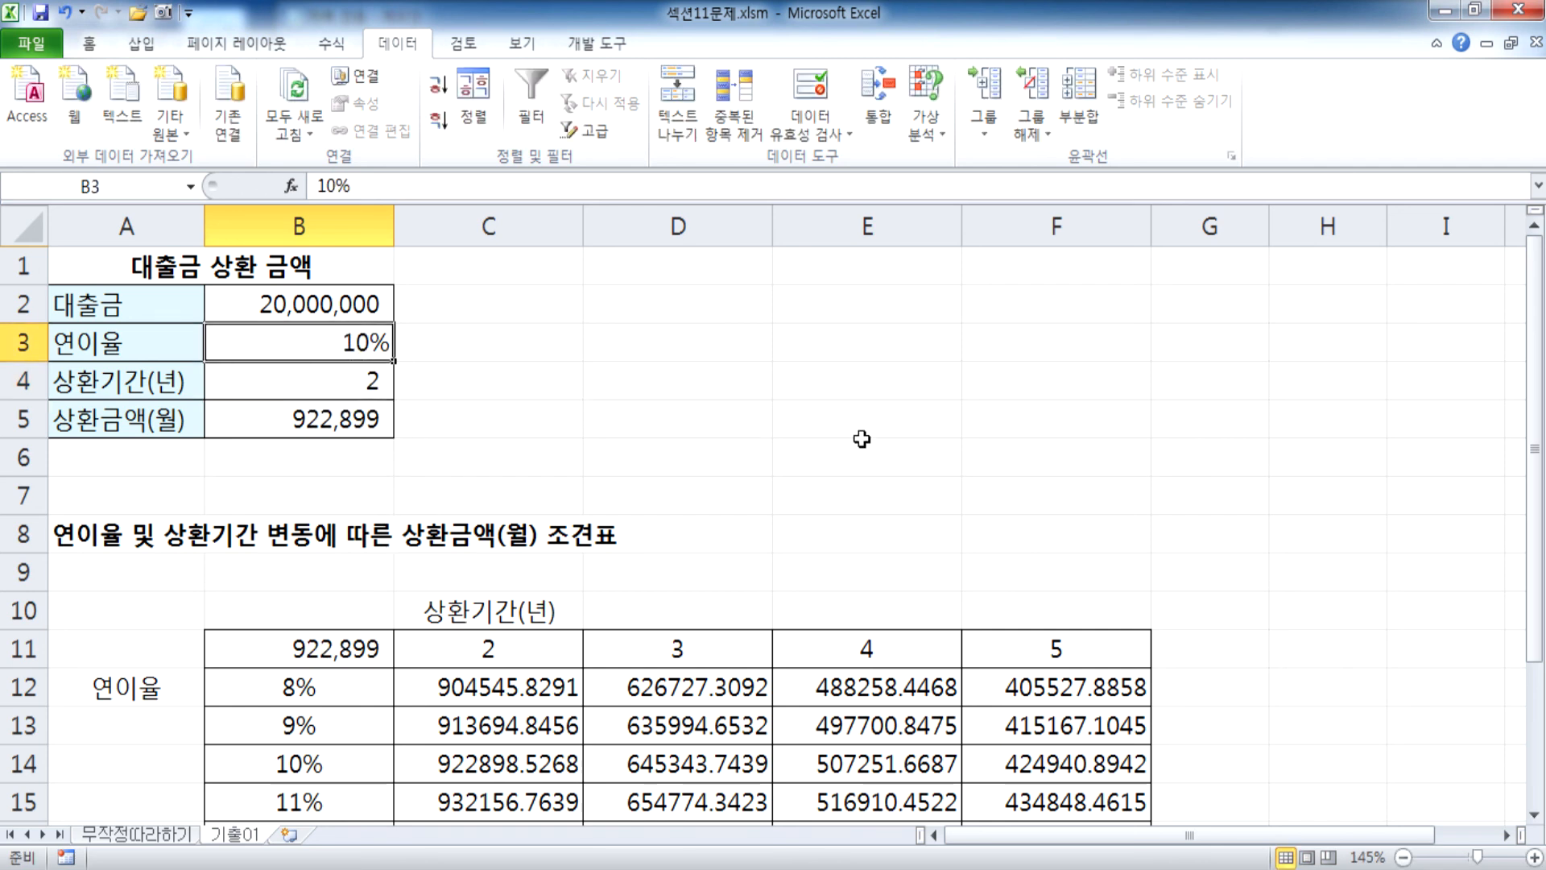
text(8)
key(Return)
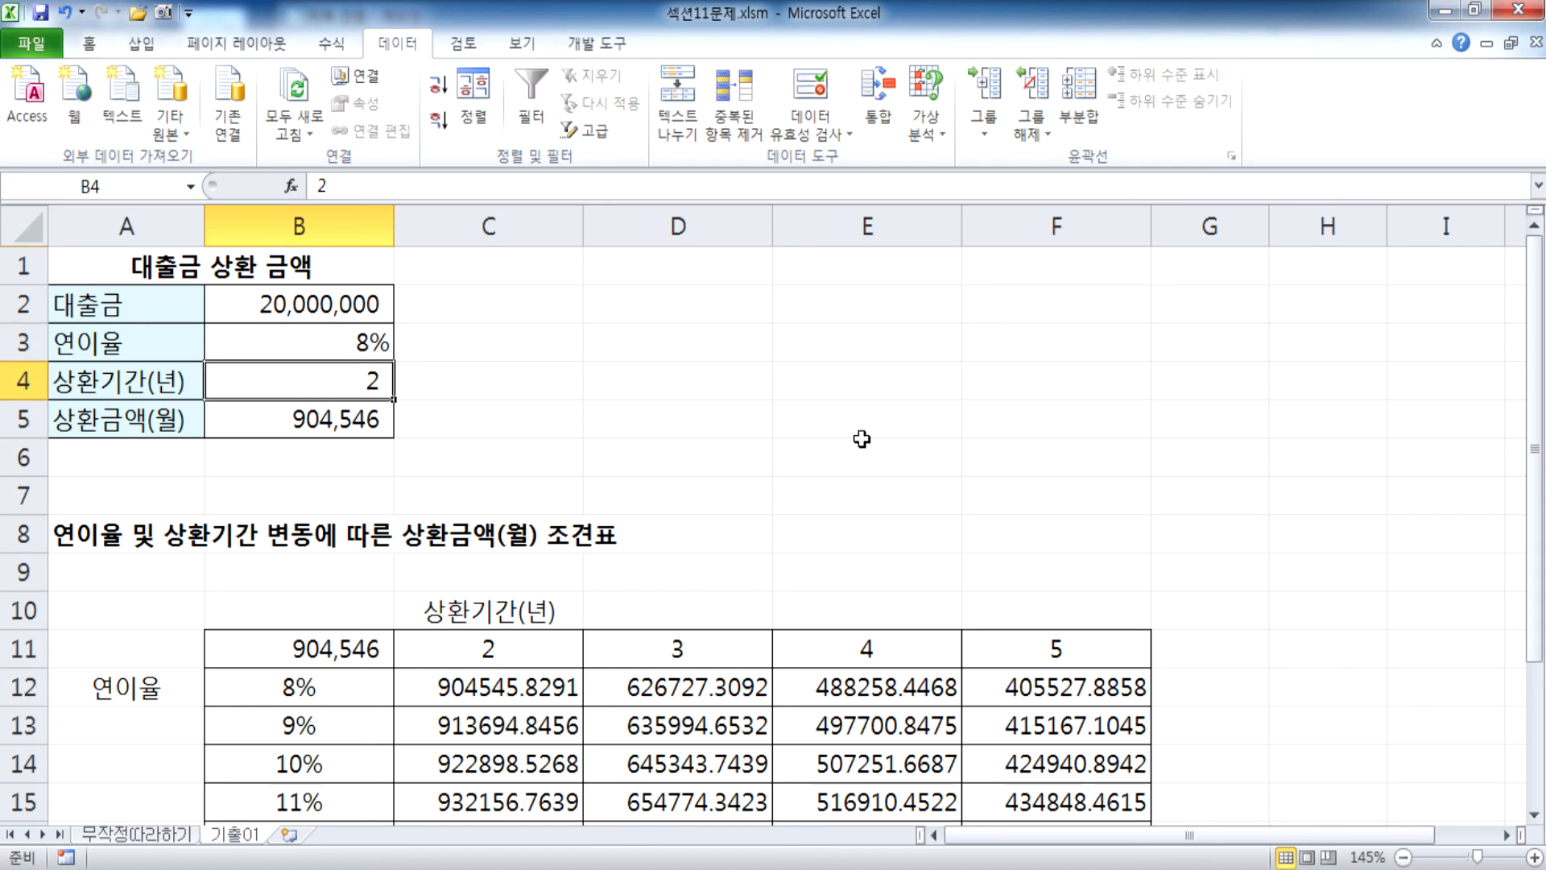
text(5)
key(Return)
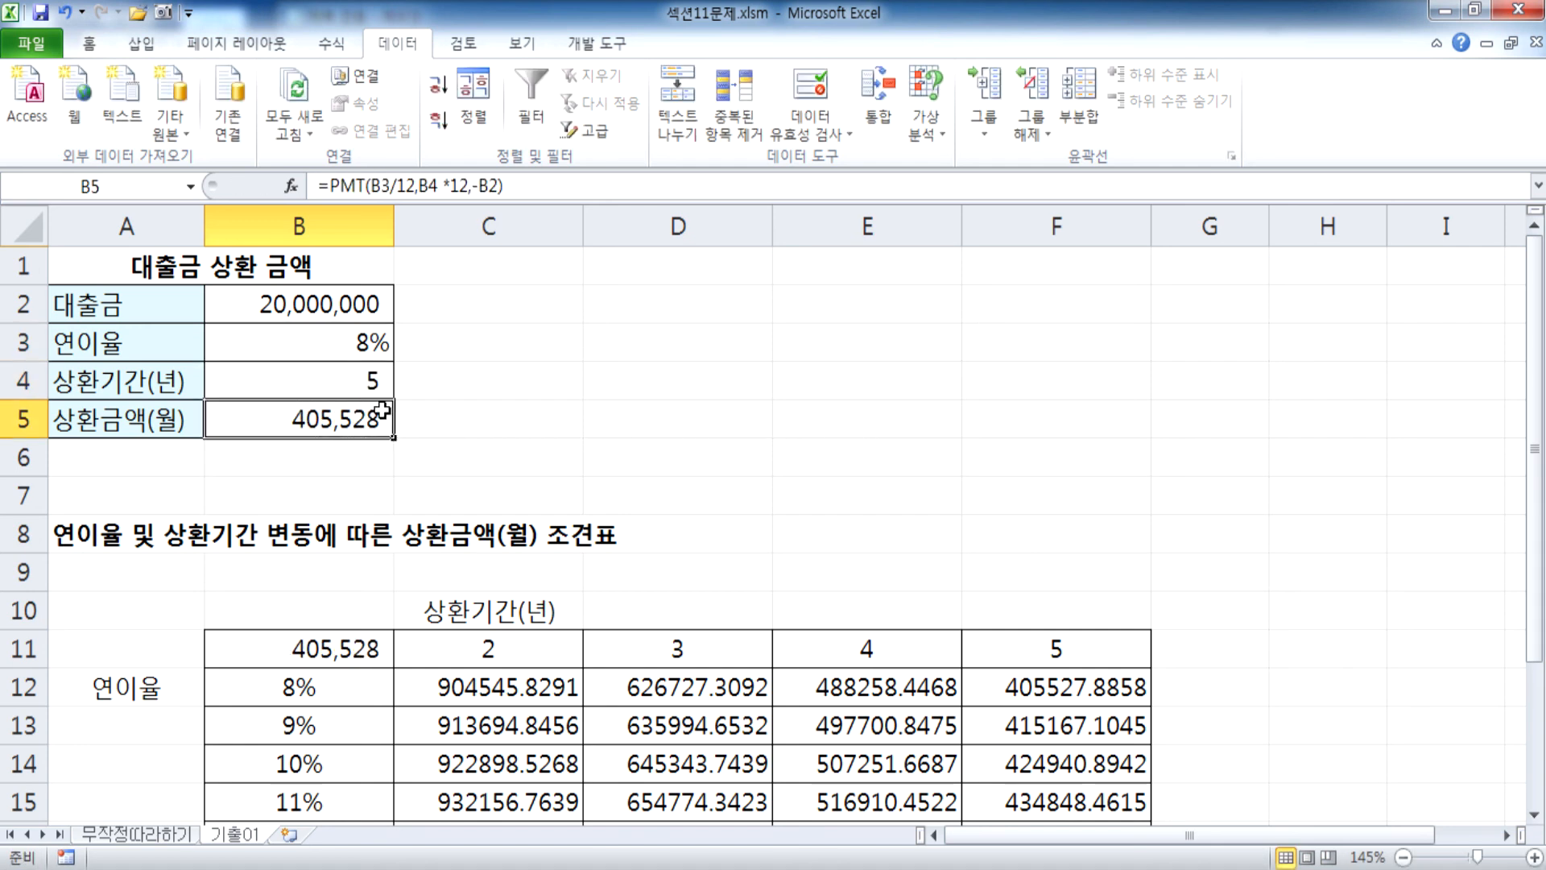
Undo all the trial changes to 연이율 and 상환기간(년) in B3:B4.
key(ctrl+z)
key(ctrl+z)
key(ctrl+y)
key(ctrl+y)
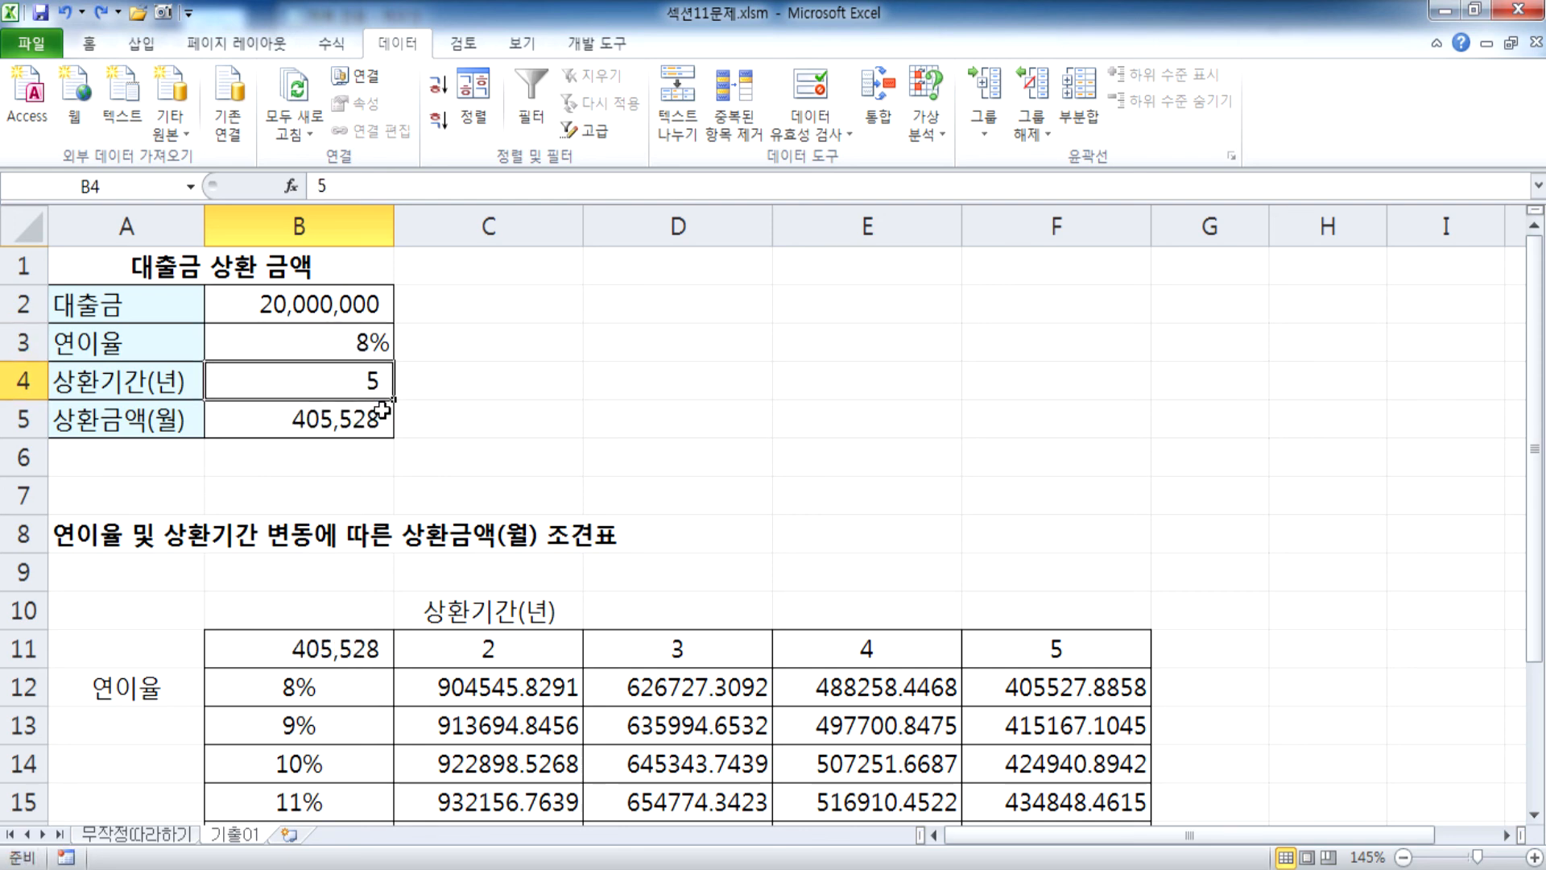
key(ctrl+z)
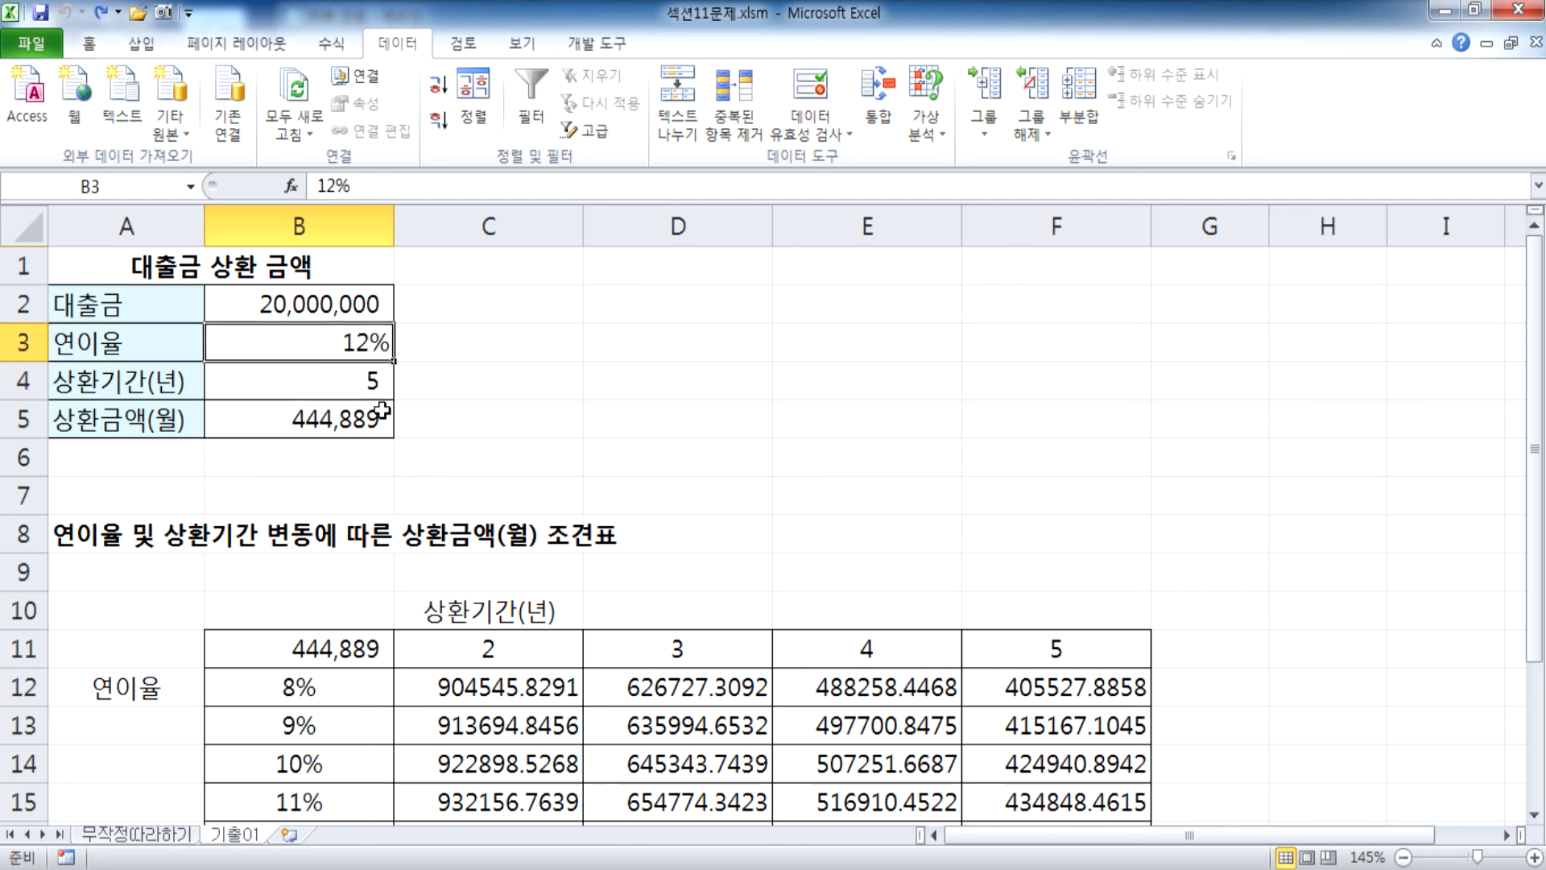
Select the data table results in C12:F18 to examine their formula, and return to the loan title in A1.
scroll(382, 412, down, 2)
drag(414, 452, 1043, 692)
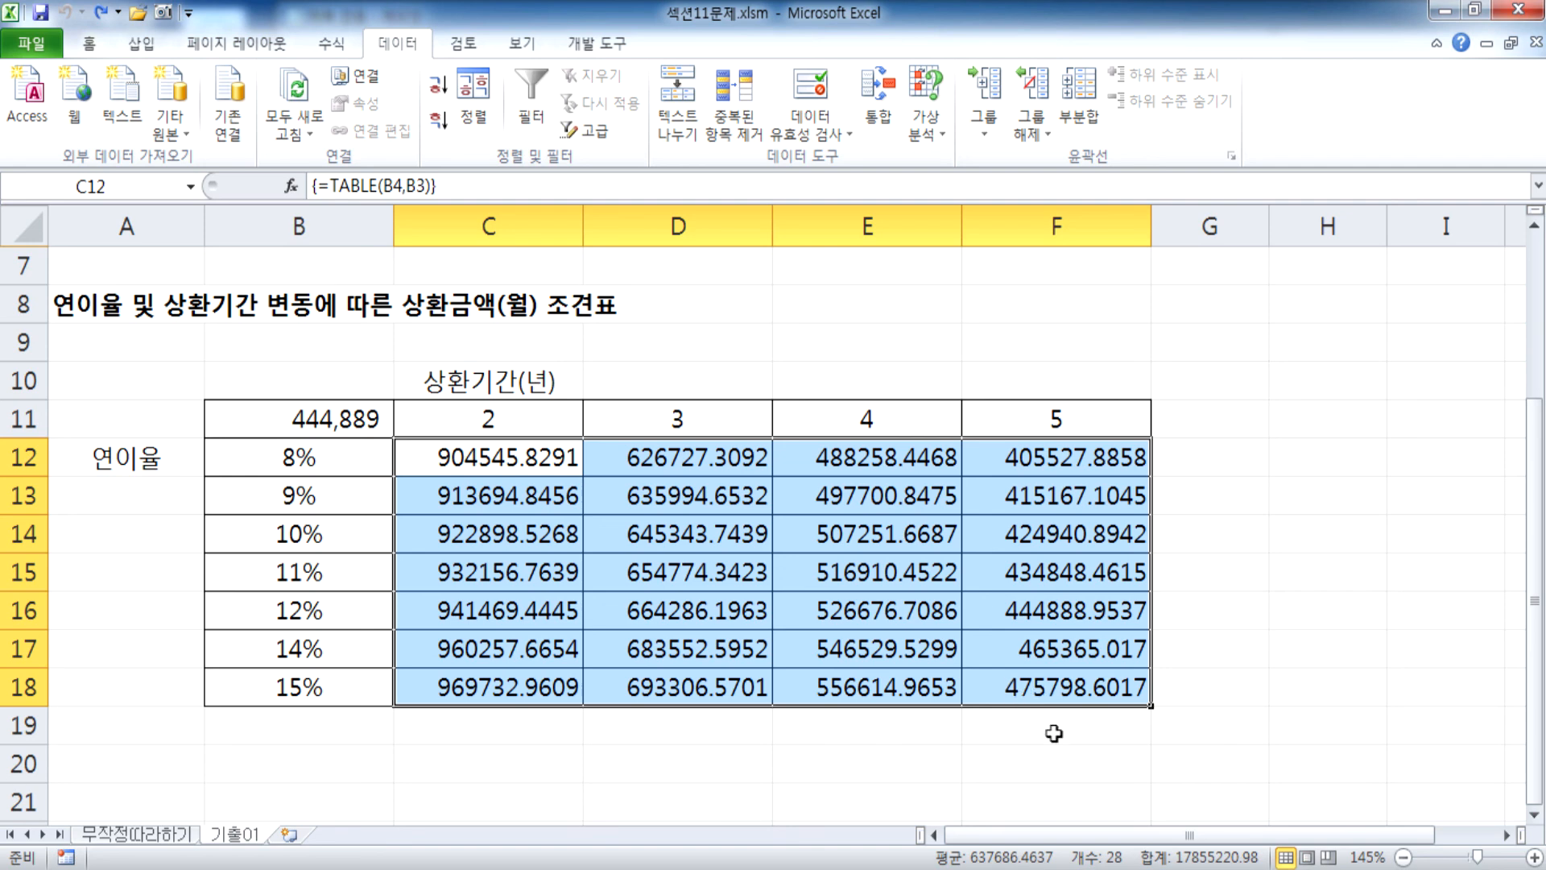
scroll(588, 630, up, 2)
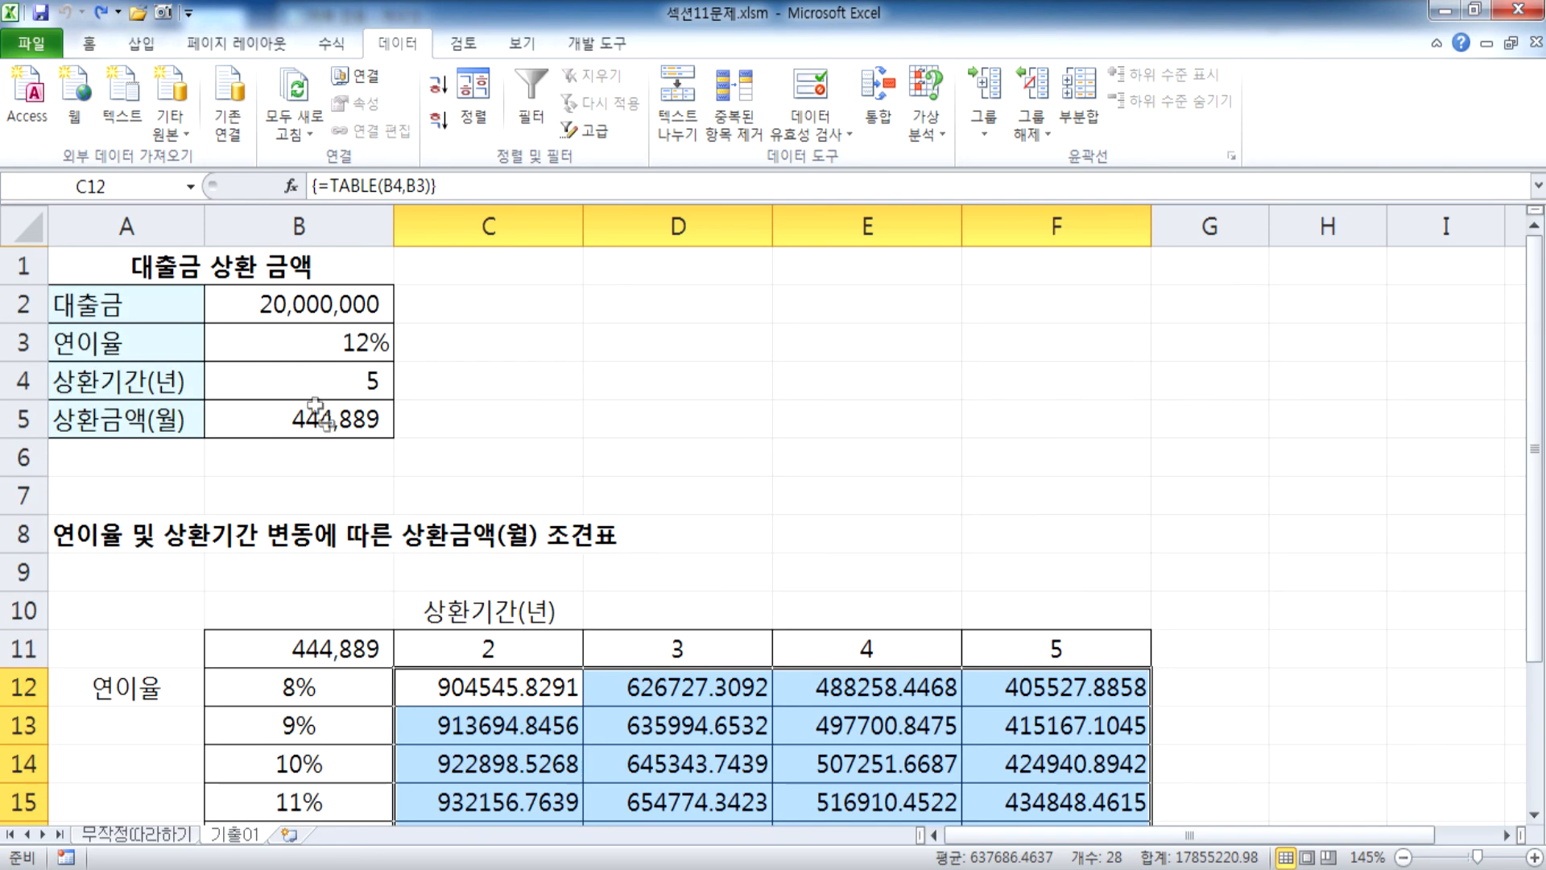
click(101, 272)
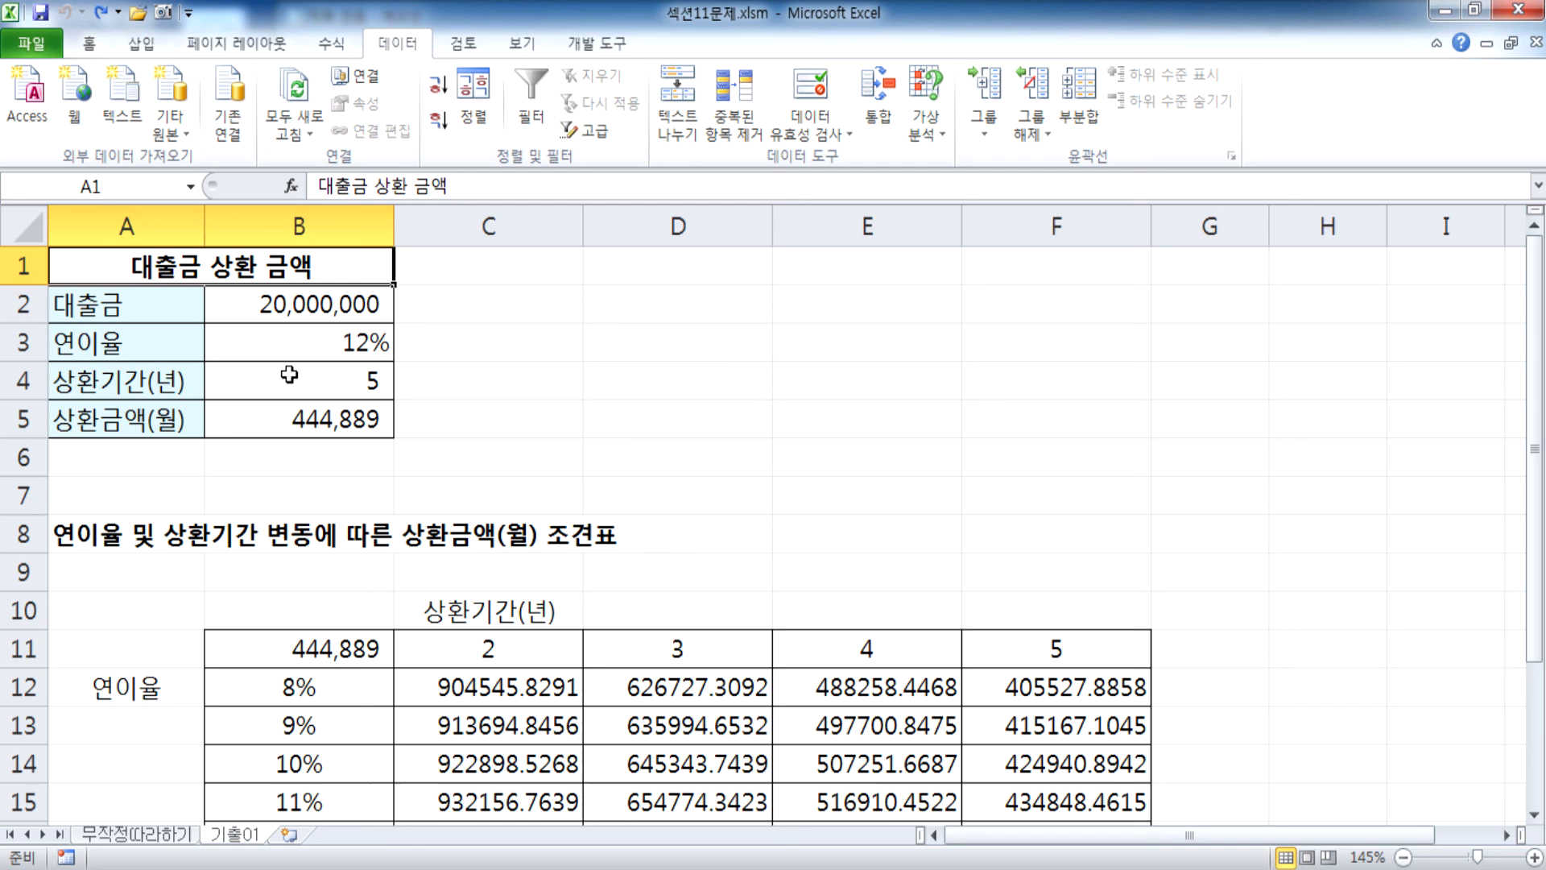